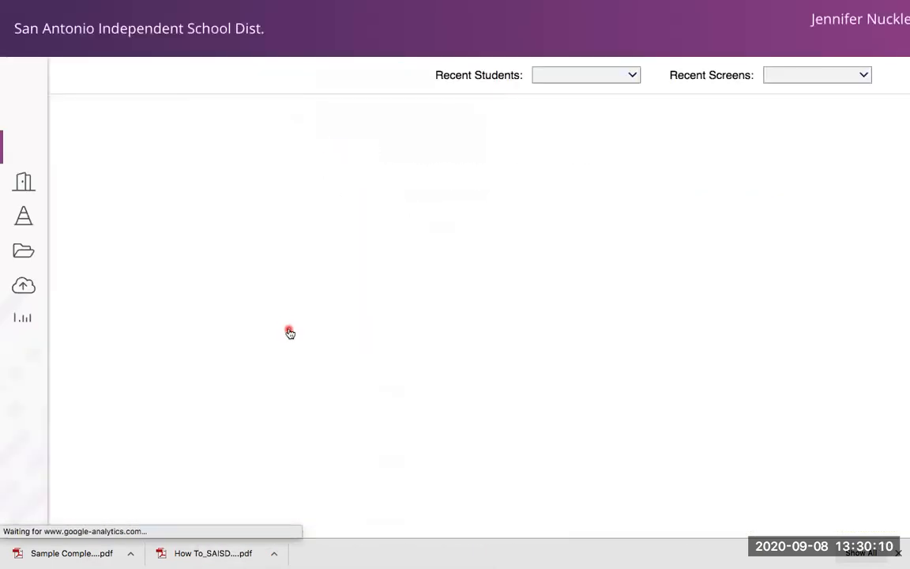
- Open the Contingency Sample Plan student record with the FERPA reason "I am reviewing this student's IEP for compliance."
{"action": "scroll", "coordinate": [268, 382], "scroll_direction": "down", "scroll_amount": 3}
{"action": "scroll", "coordinate": [268, 382], "scroll_direction": "down", "scroll_amount": 6}
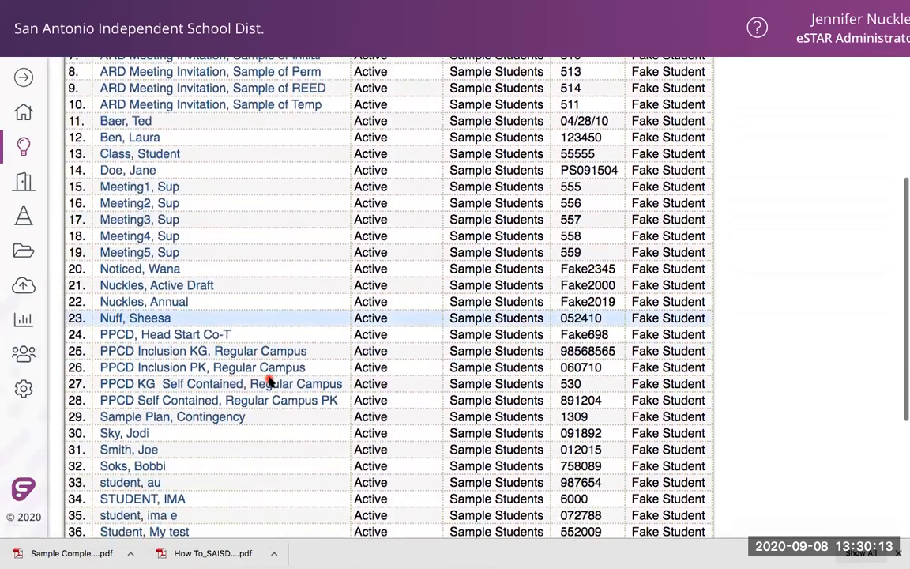
{"action": "mouse_move", "coordinate": [269, 382]}
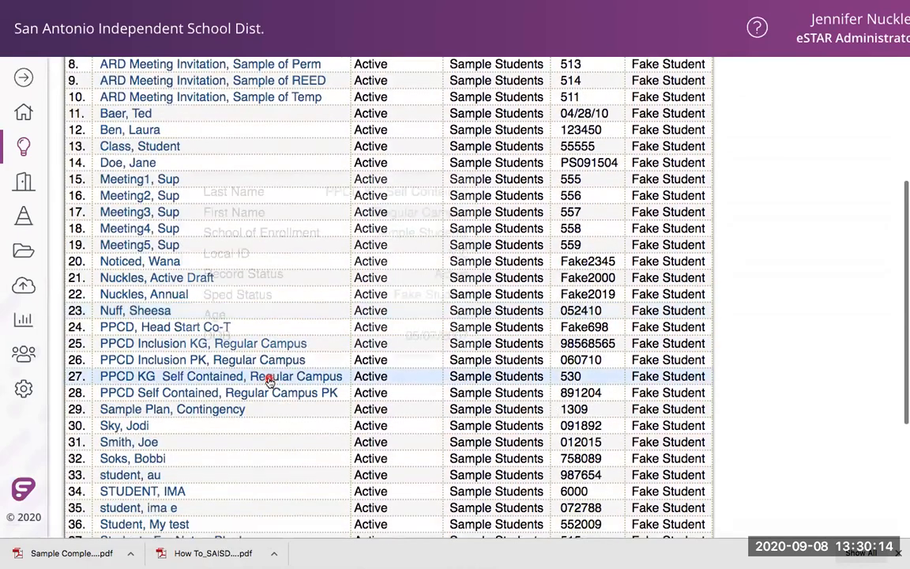
{"action": "scroll", "coordinate": [260, 384], "scroll_direction": "down", "scroll_amount": 1}
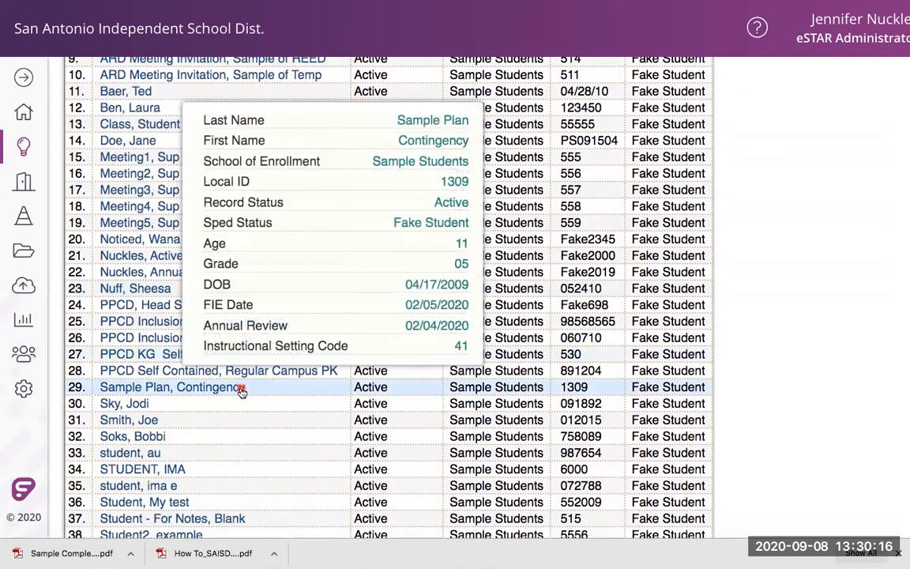
{"action": "left_click", "coordinate": [241, 388]}
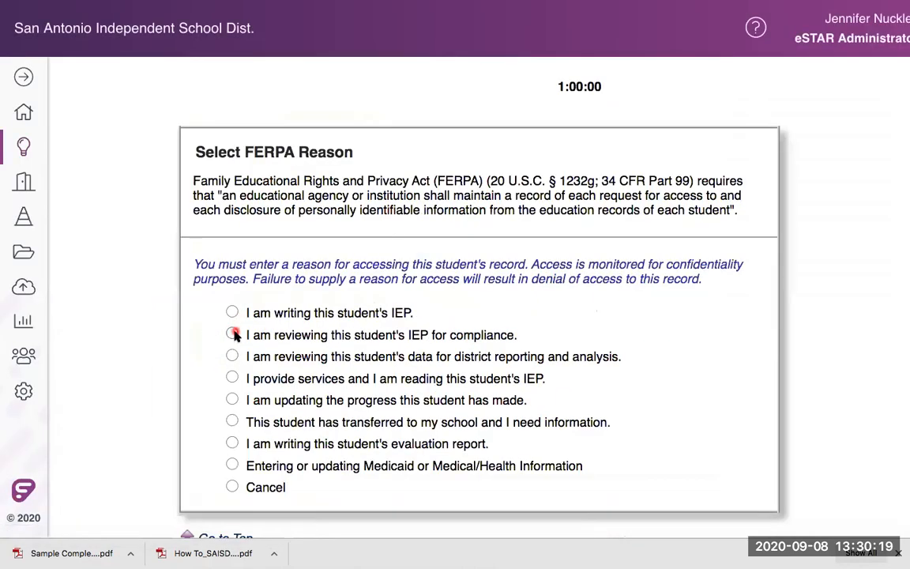
{"action": "left_click", "coordinate": [232, 335]}
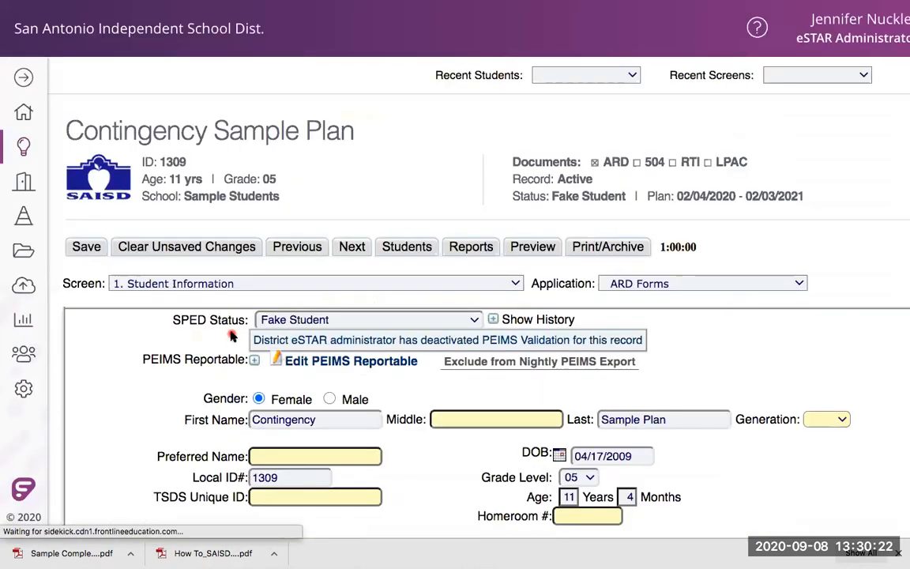
- Go to the Revision ARD (1) screen of the student's ARD forms
{"action": "scroll", "coordinate": [232, 332], "scroll_direction": "down", "scroll_amount": 5}
{"action": "scroll", "coordinate": [231, 332], "scroll_direction": "up", "scroll_amount": 7}
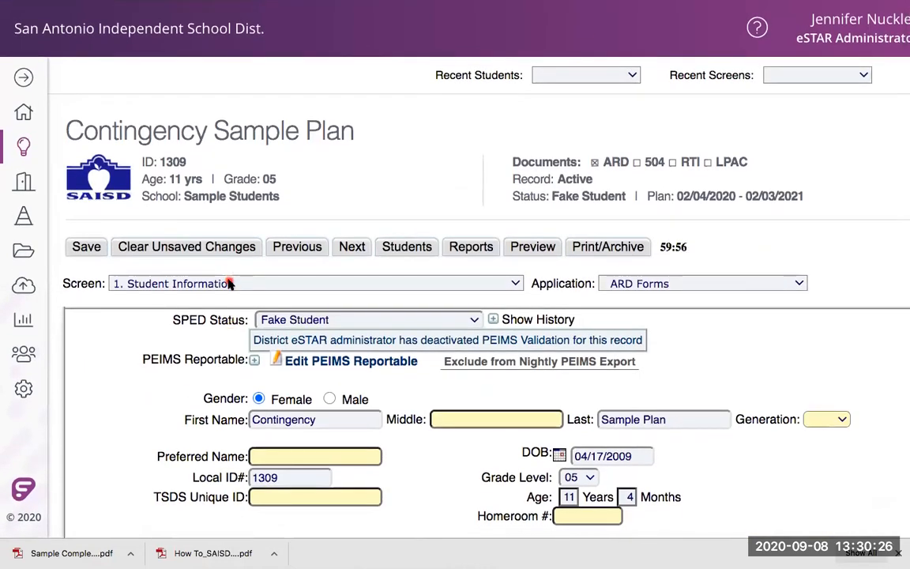
{"action": "left_click", "coordinate": [229, 283]}
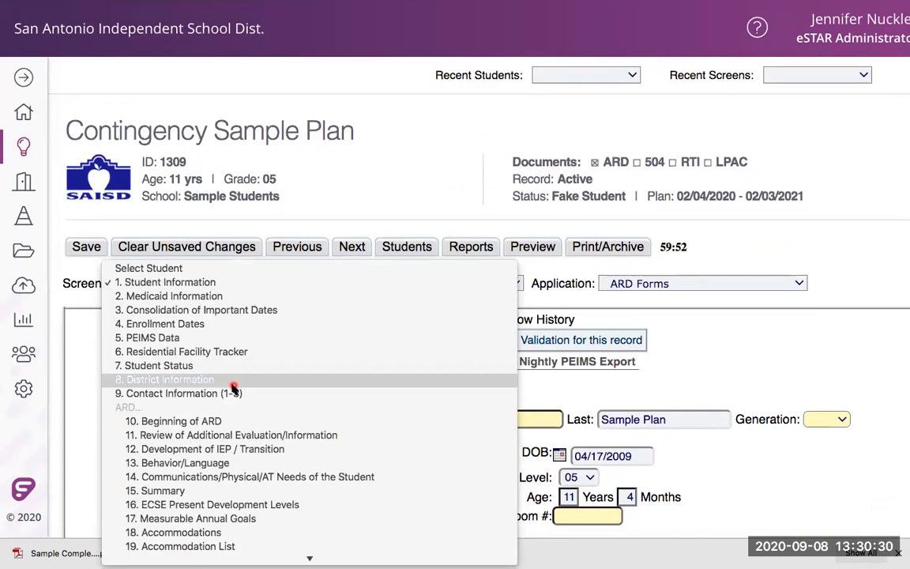
{"action": "scroll", "coordinate": [233, 387], "scroll_direction": "down", "scroll_amount": 10}
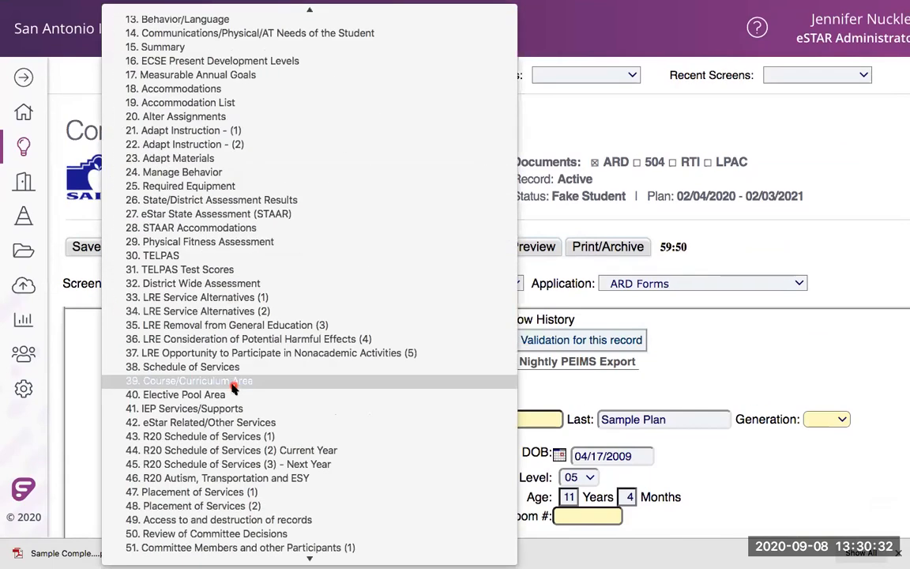
{"action": "scroll", "coordinate": [234, 387], "scroll_direction": "down", "scroll_amount": 10}
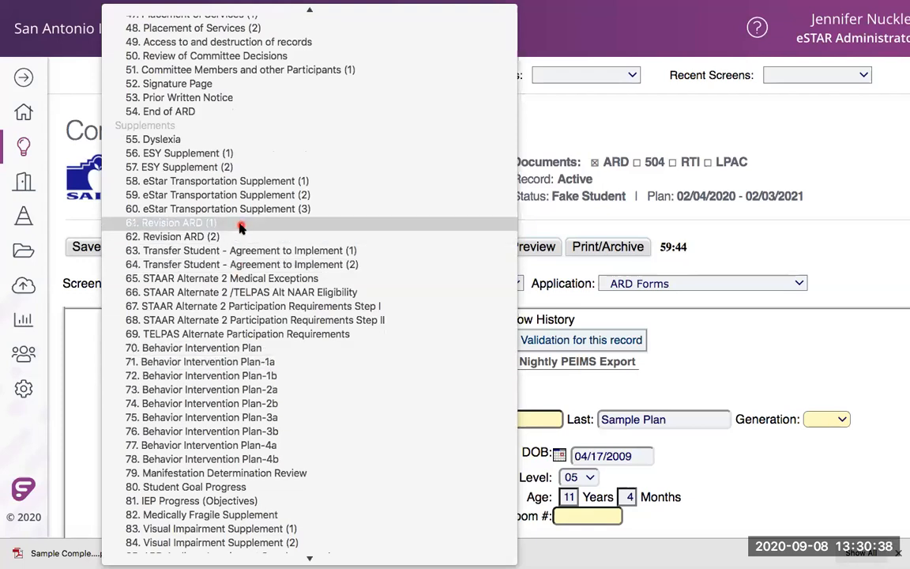
{"action": "left_click", "coordinate": [239, 227]}
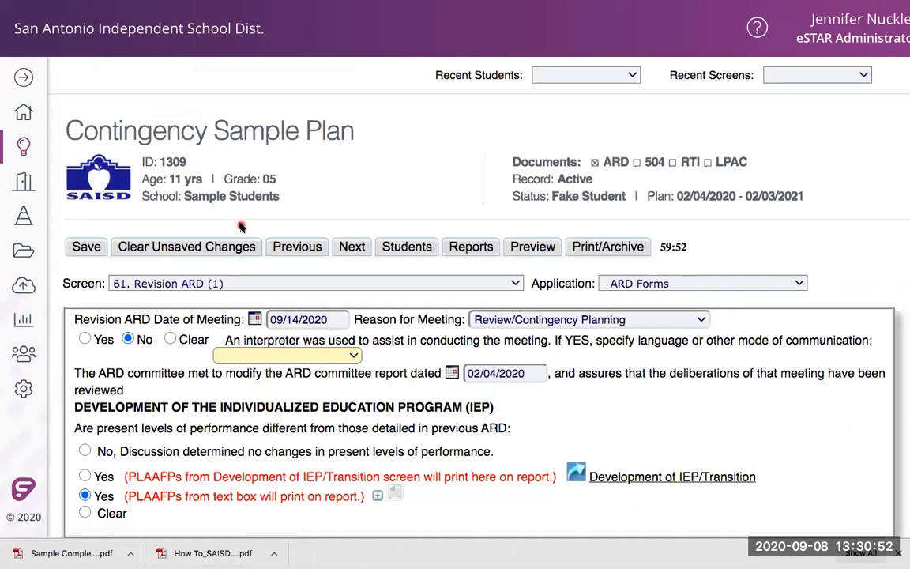
{"action": "scroll", "coordinate": [241, 226], "scroll_direction": "down", "scroll_amount": 3}
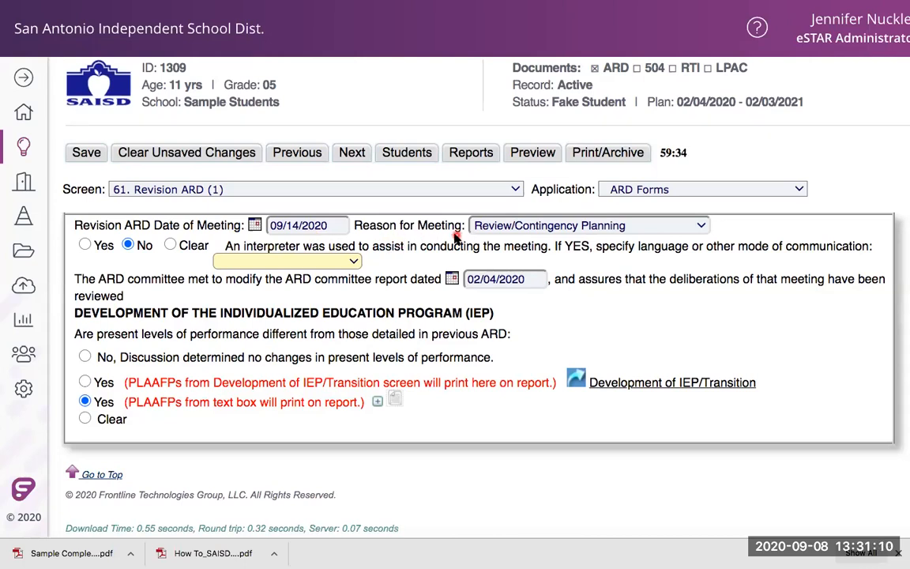
- Switch to the How To_SAISD Contingency Planning in eSPED PDF and read the Revision ARD (1) field instructions on page 2
{"action": "right_click", "coordinate": [309, 10]}
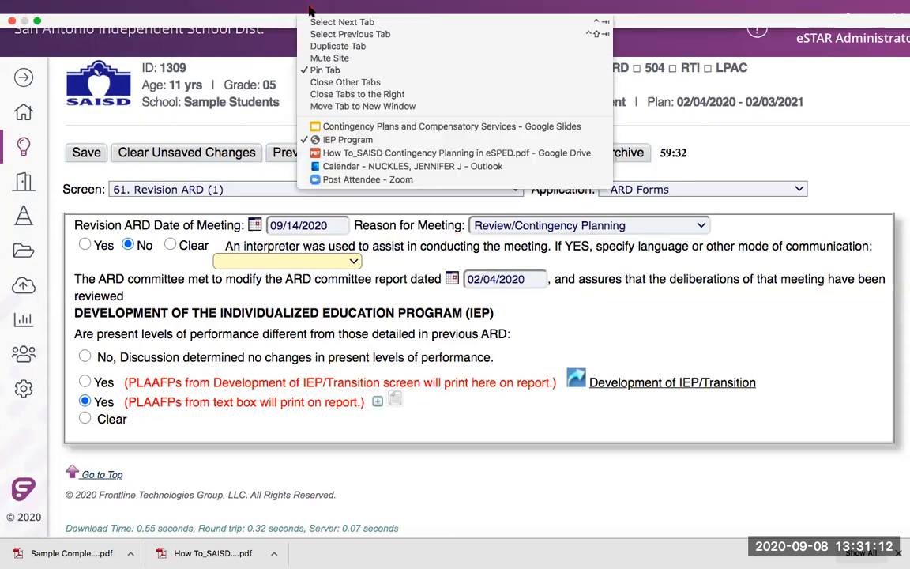
{"action": "left_click", "coordinate": [348, 155]}
{"action": "scroll", "coordinate": [362, 376], "scroll_direction": "down", "scroll_amount": 5}
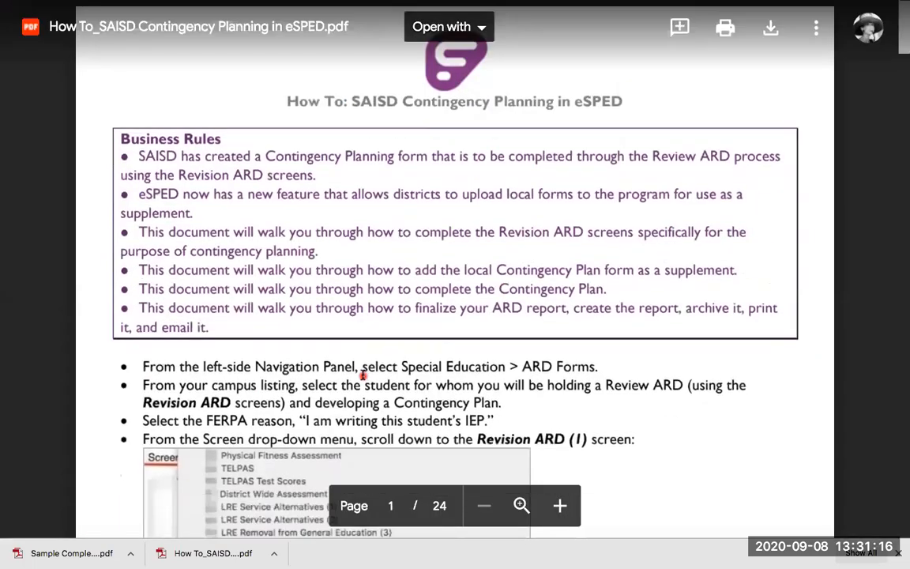
{"action": "scroll", "coordinate": [362, 376], "scroll_direction": "down", "scroll_amount": 15}
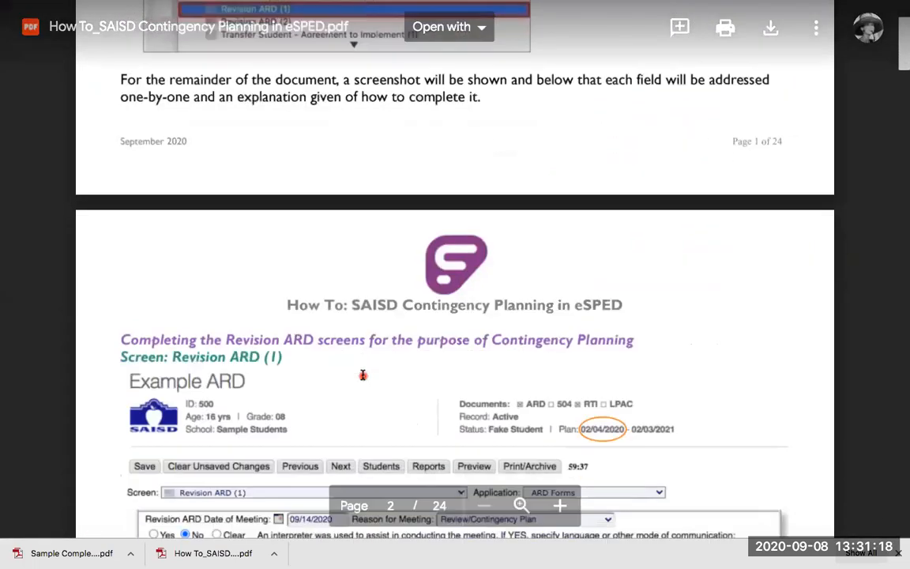
{"action": "scroll", "coordinate": [363, 376], "scroll_direction": "down", "scroll_amount": 13}
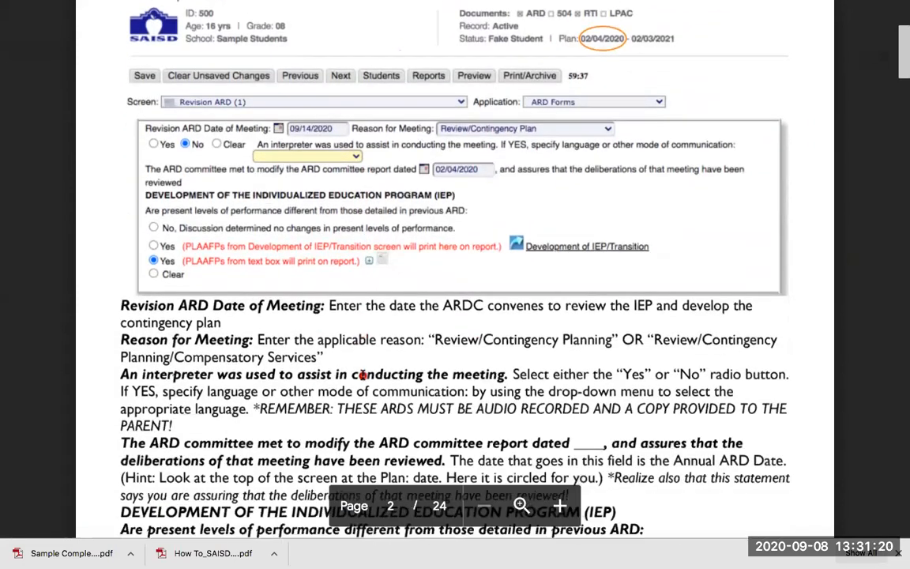
{"action": "scroll", "coordinate": [363, 376], "scroll_direction": "up", "scroll_amount": 1}
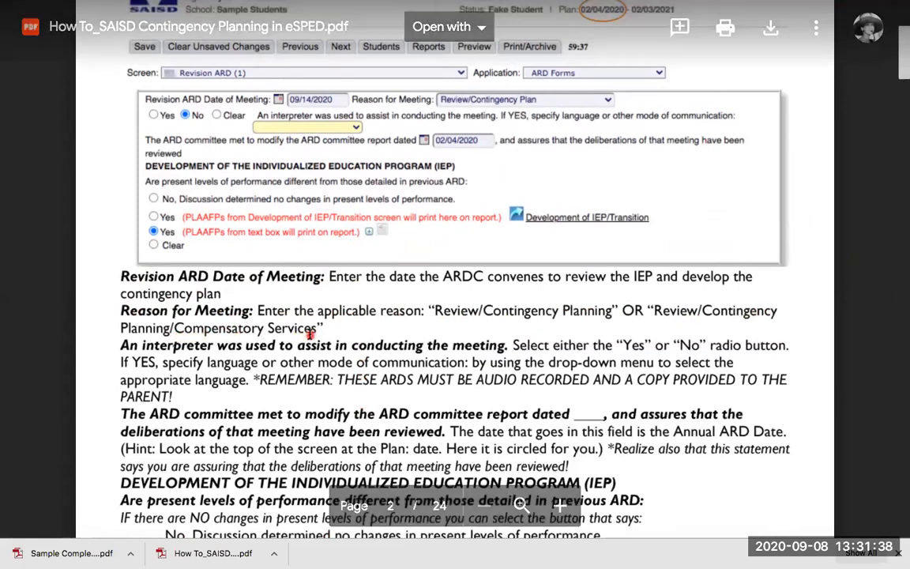
- Return to the IEP Program page and check the plan dates and the interpreter language field on Revision ARD (1)
{"action": "right_click", "coordinate": [308, 7]}
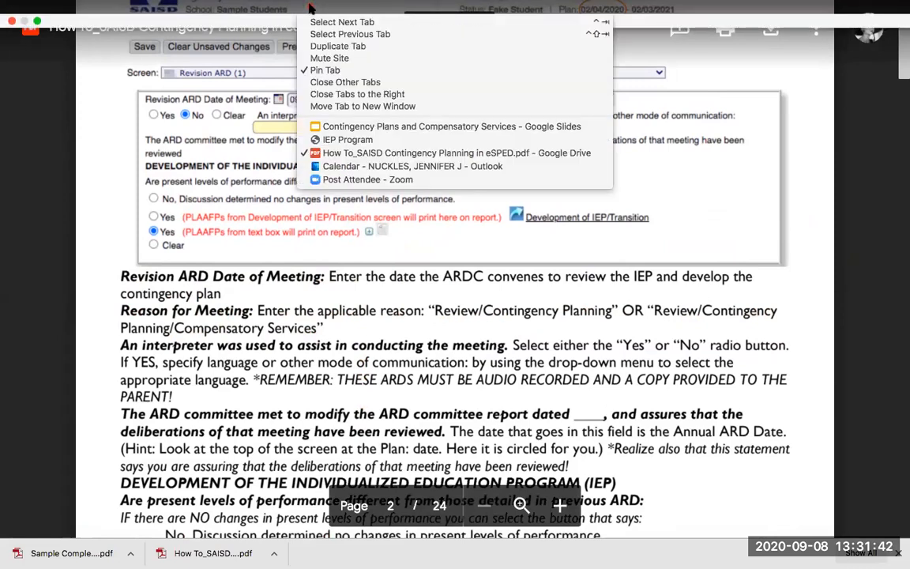
{"action": "left_click", "coordinate": [327, 139]}
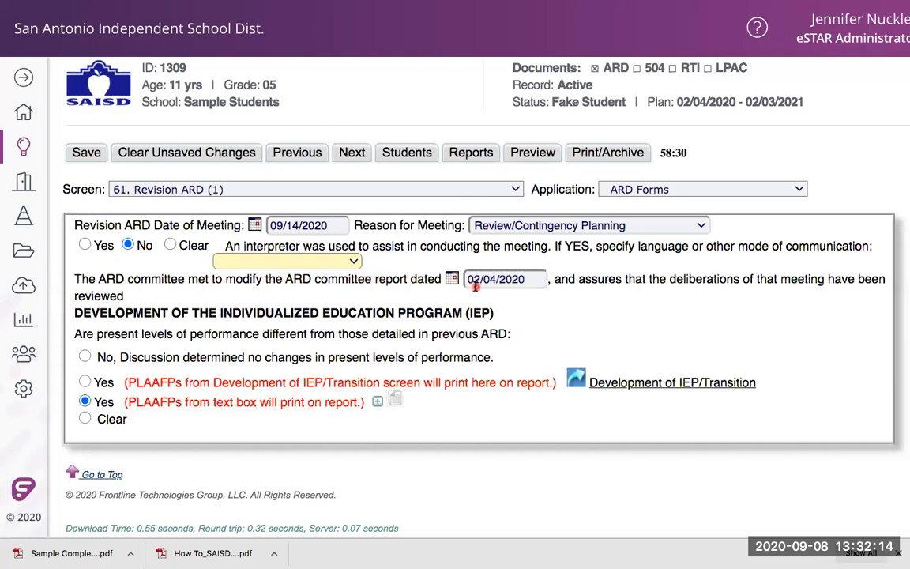
{"action": "left_click", "coordinate": [684, 102]}
{"action": "left_click", "coordinate": [649, 117]}
{"action": "left_click", "coordinate": [671, 102]}
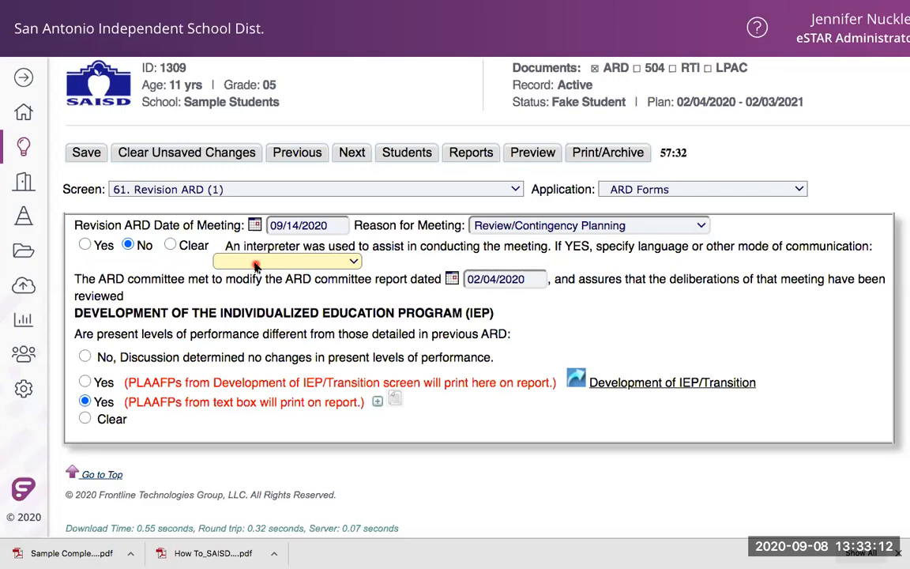
{"action": "left_click", "coordinate": [353, 263]}
{"action": "left_click", "coordinate": [353, 262]}
{"action": "scroll", "coordinate": [541, 337], "scroll_direction": "up", "scroll_amount": 1}
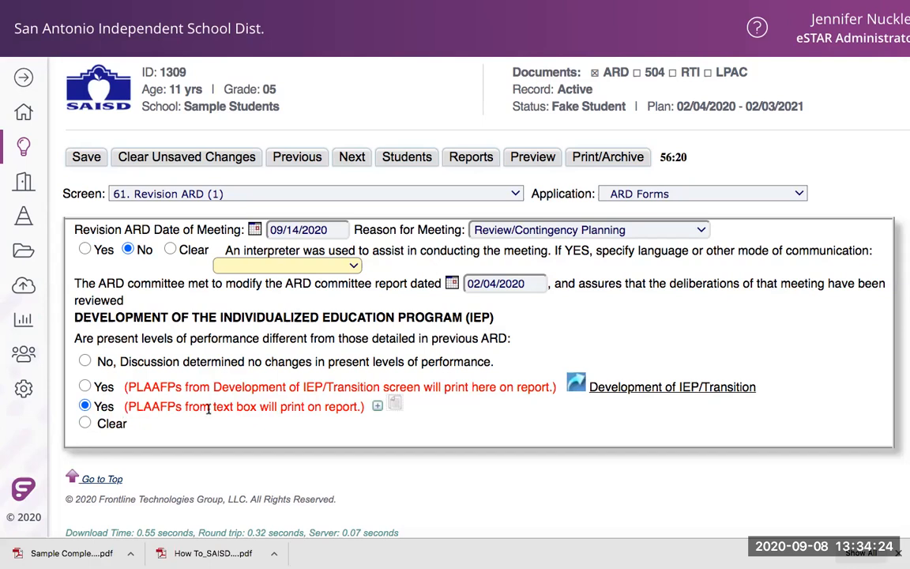
- Open the PLAAFPs text box containing "*See attached Contingency Plan." and save it
{"action": "left_click", "coordinate": [396, 405]}
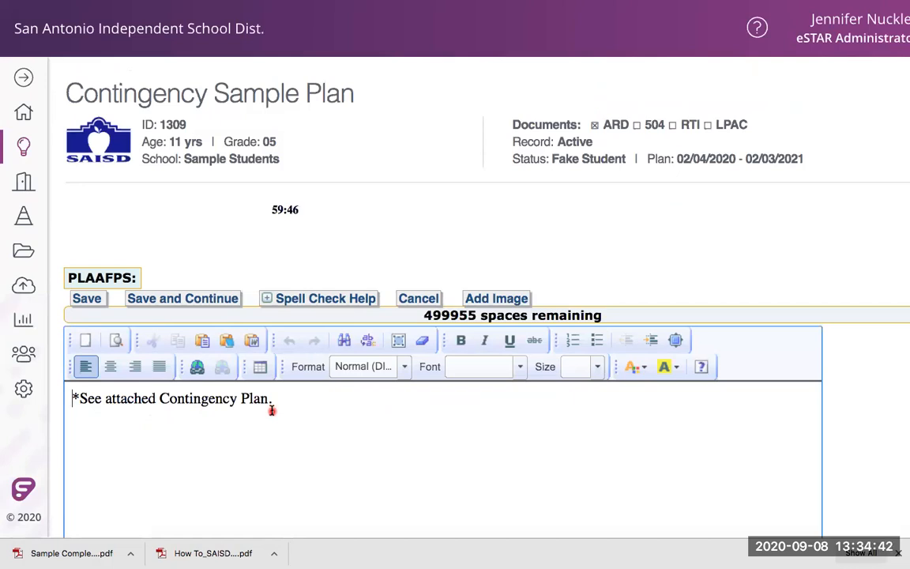
{"action": "left_click", "coordinate": [89, 300]}
{"action": "scroll", "coordinate": [325, 380], "scroll_direction": "down", "scroll_amount": 3}
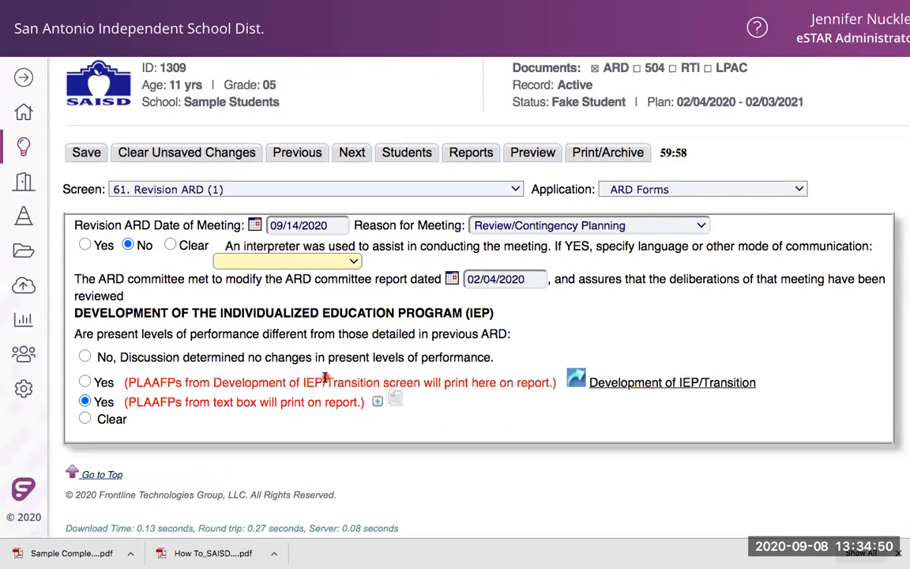
- Advance to Revision ARD (2) and follow the Goals/Objectives question's link to Measurable Annual Goals
{"action": "left_click", "coordinate": [351, 153]}
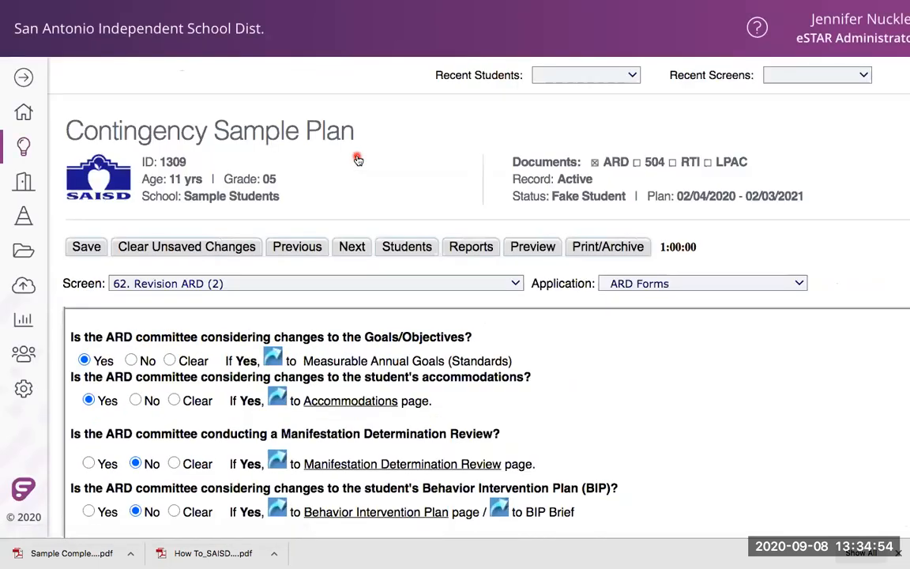
{"action": "scroll", "coordinate": [357, 160], "scroll_direction": "down", "scroll_amount": 4}
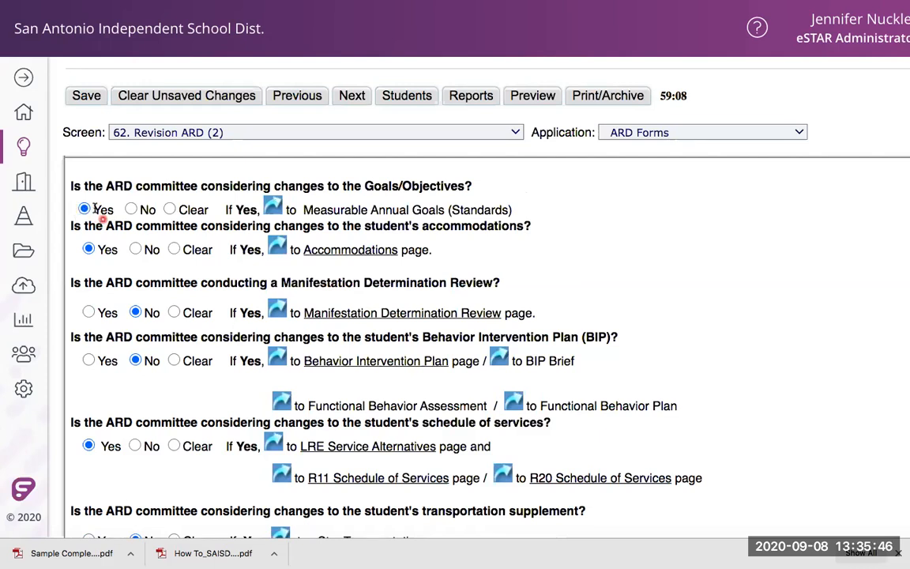
{"action": "left_click", "coordinate": [274, 207]}
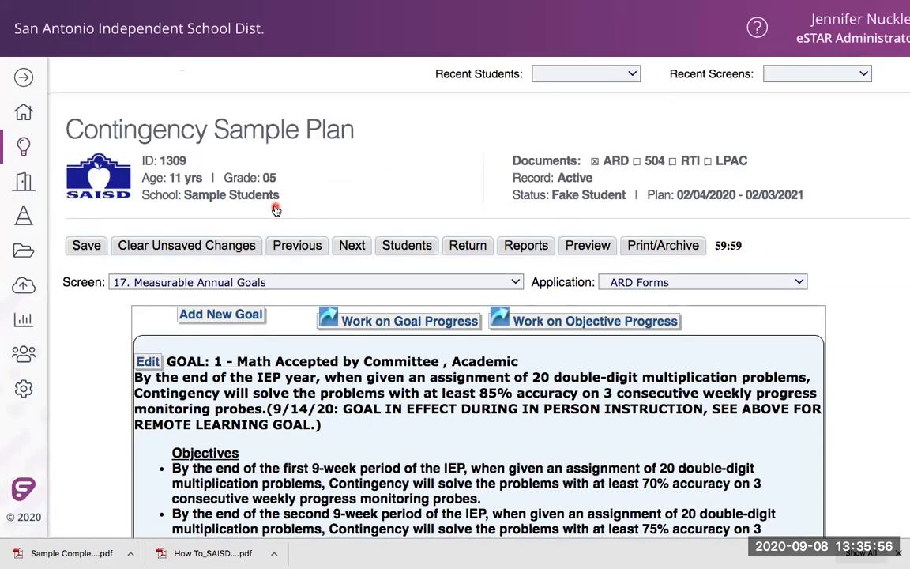
- Open Goal 1 - Math for editing, review its measurable annual goal and remote learning notes, and save the goal
{"action": "scroll", "coordinate": [275, 209], "scroll_direction": "down", "scroll_amount": 2}
{"action": "scroll", "coordinate": [275, 208], "scroll_direction": "up", "scroll_amount": 2}
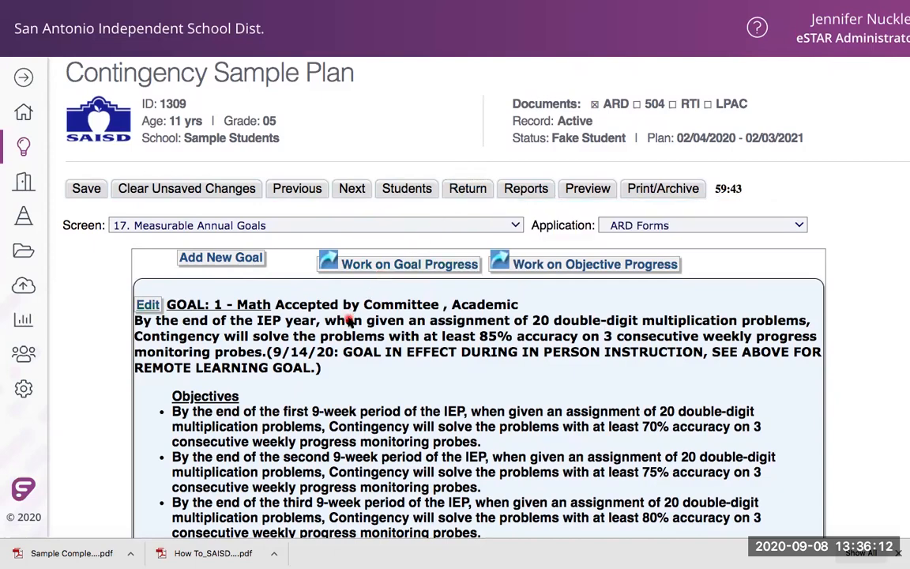
{"action": "scroll", "coordinate": [360, 304], "scroll_direction": "down", "scroll_amount": 5}
{"action": "scroll", "coordinate": [347, 316], "scroll_direction": "down", "scroll_amount": 1}
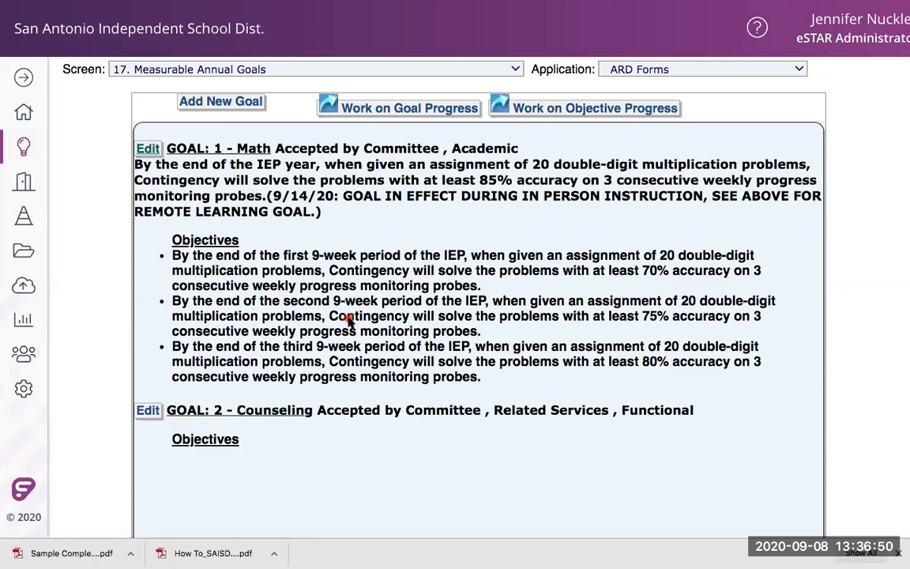
{"action": "left_click", "coordinate": [143, 151]}
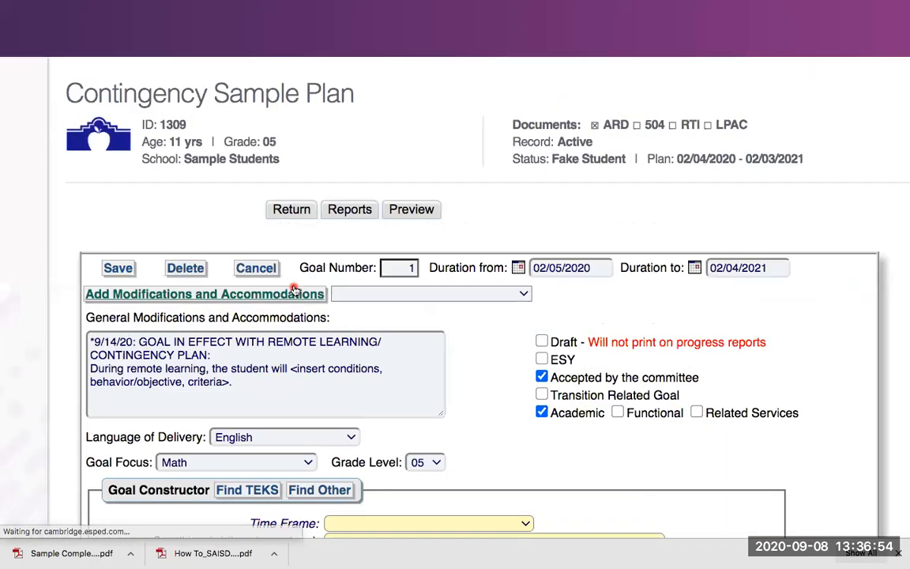
{"action": "scroll", "coordinate": [293, 291], "scroll_direction": "down", "scroll_amount": 5}
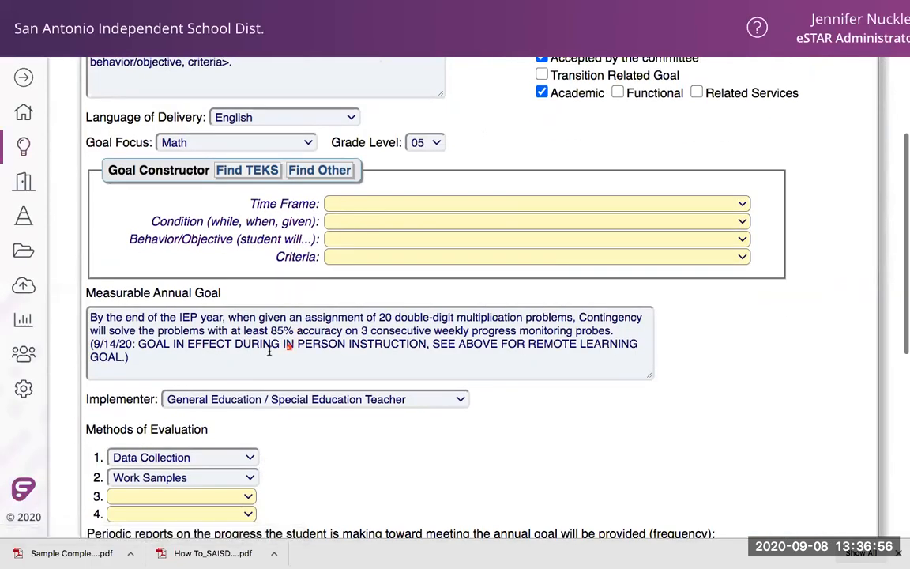
{"action": "scroll", "coordinate": [172, 360], "scroll_direction": "up", "scroll_amount": 1}
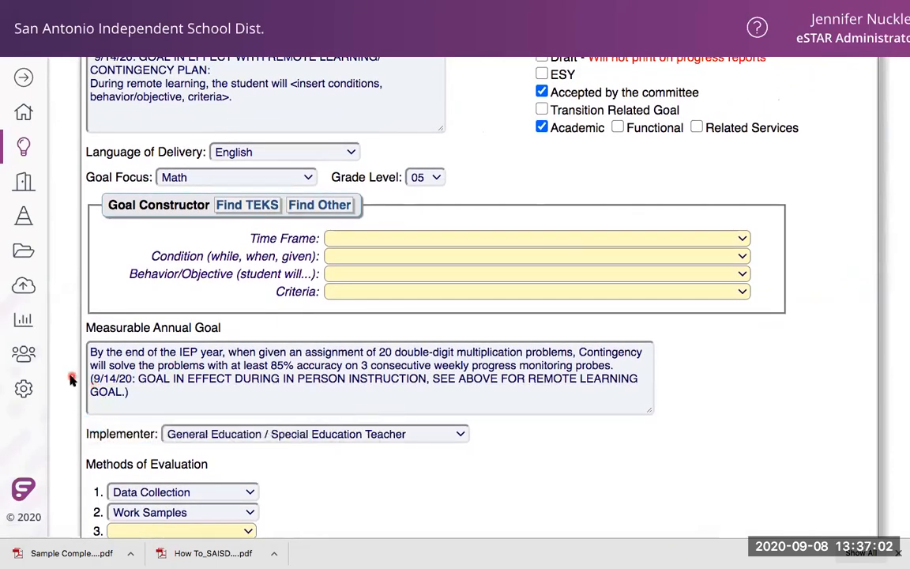
{"action": "left_click", "coordinate": [125, 385]}
{"action": "scroll", "coordinate": [134, 368], "scroll_direction": "up", "scroll_amount": 3}
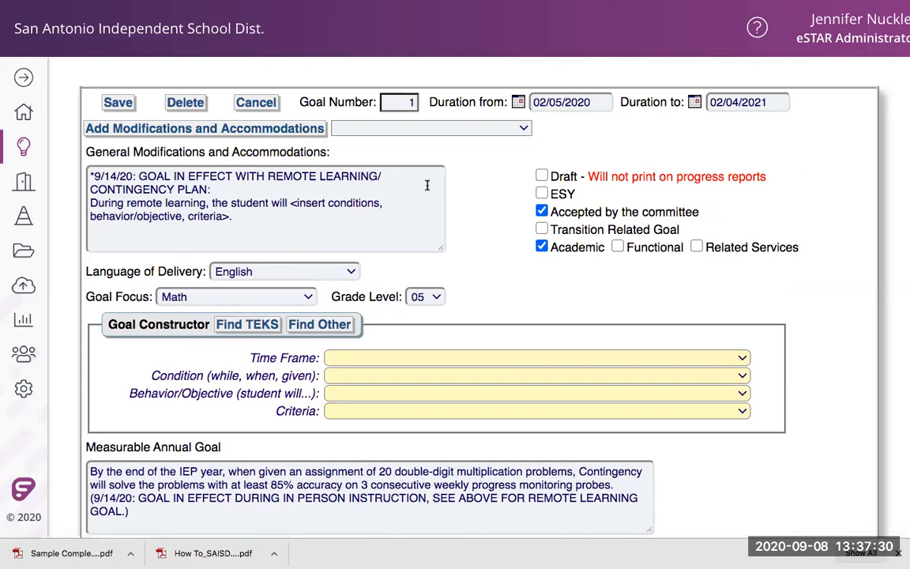
{"action": "left_click", "coordinate": [397, 214]}
{"action": "scroll", "coordinate": [399, 227], "scroll_direction": "up", "scroll_amount": 2}
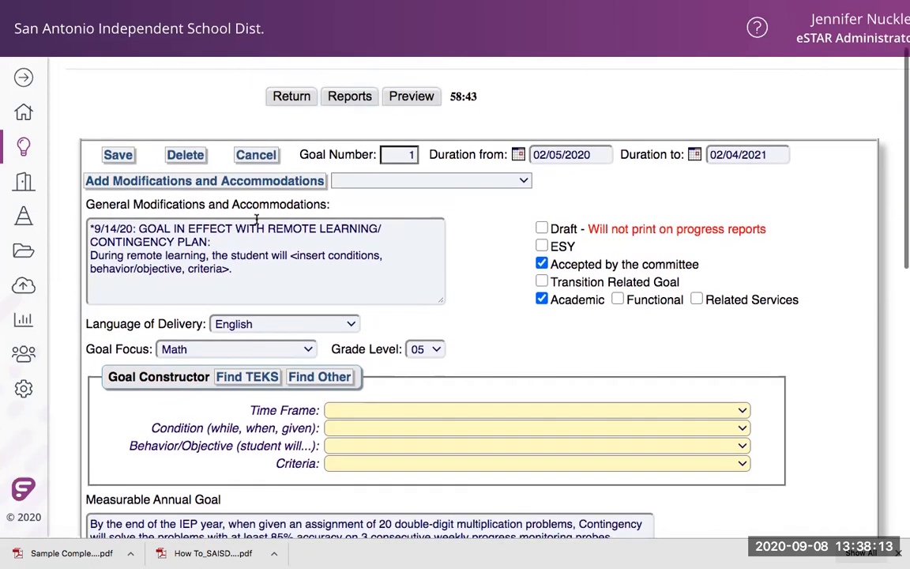
{"action": "left_click", "coordinate": [118, 154]}
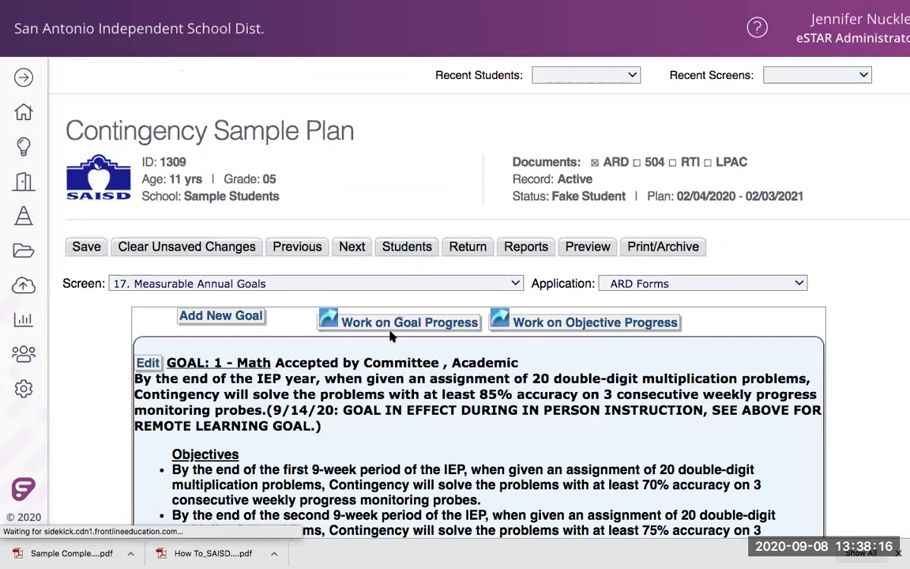
- Open Goal 2 - Counseling for editing from the Measurable Annual Goals list
{"action": "scroll", "coordinate": [383, 312], "scroll_direction": "down", "scroll_amount": 5}
{"action": "scroll", "coordinate": [390, 335], "scroll_direction": "down", "scroll_amount": 3}
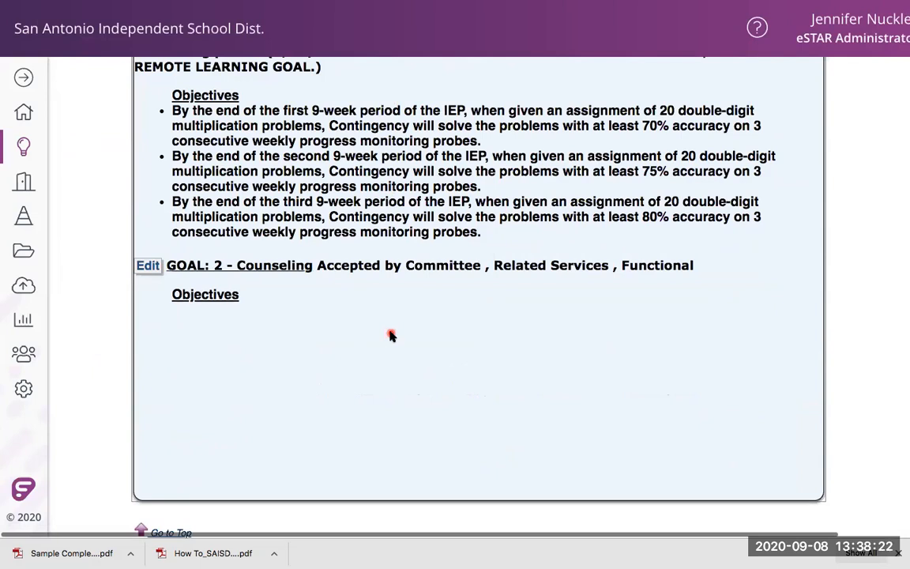
{"action": "left_click", "coordinate": [148, 265]}
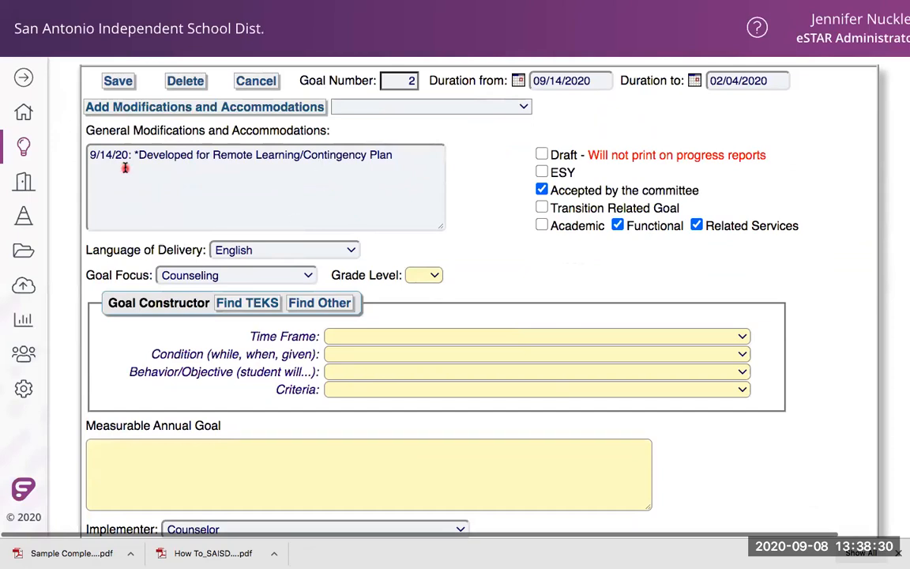
- Review Goal 2 - Counseling's remote learning note and evaluation methods, save the goal, and return to Revision ARD (2)
{"action": "left_click", "coordinate": [124, 167]}
{"action": "scroll", "coordinate": [426, 166], "scroll_direction": "up", "scroll_amount": 2}
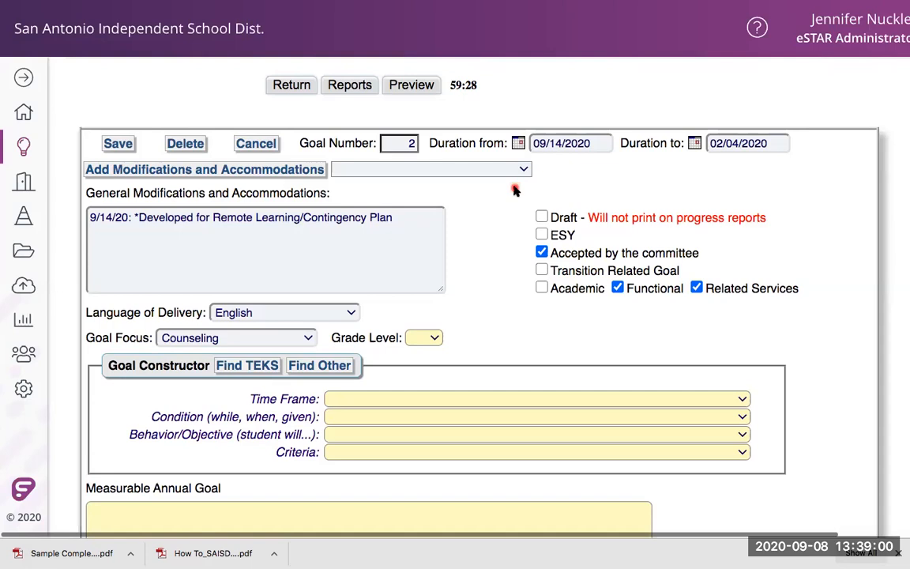
{"action": "scroll", "coordinate": [515, 190], "scroll_direction": "down", "scroll_amount": 5}
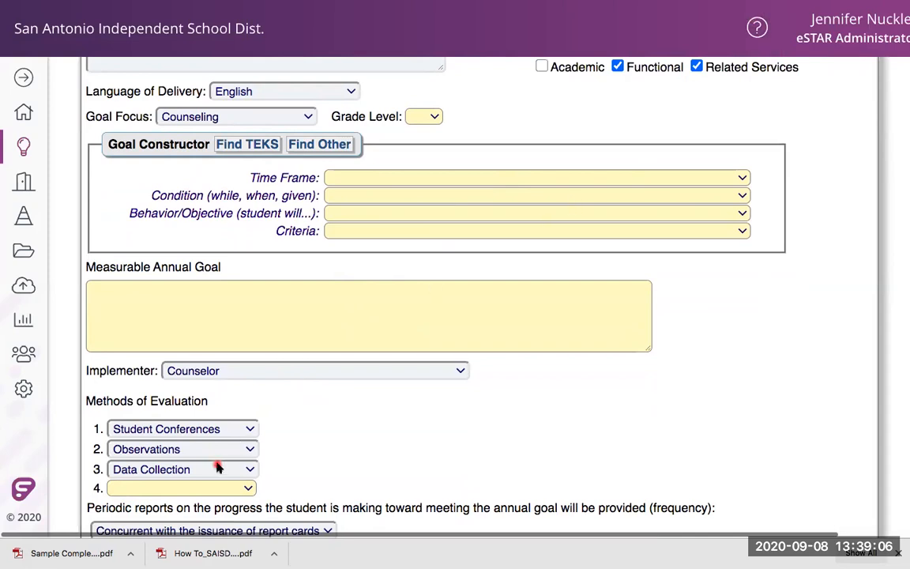
{"action": "scroll", "coordinate": [219, 518], "scroll_direction": "down", "scroll_amount": 3}
{"action": "scroll", "coordinate": [217, 466], "scroll_direction": "down", "scroll_amount": 2}
{"action": "scroll", "coordinate": [220, 522], "scroll_direction": "up", "scroll_amount": 15}
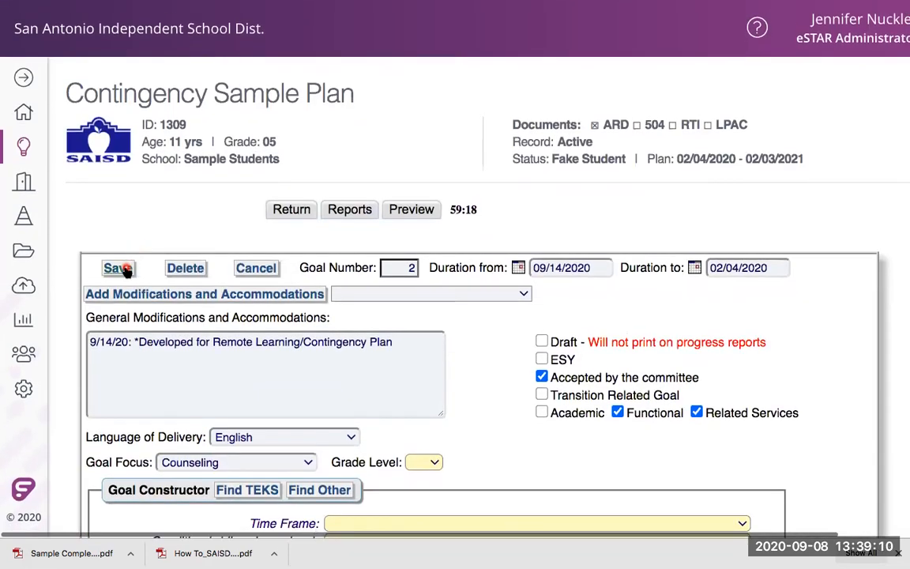
{"action": "left_click", "coordinate": [124, 270]}
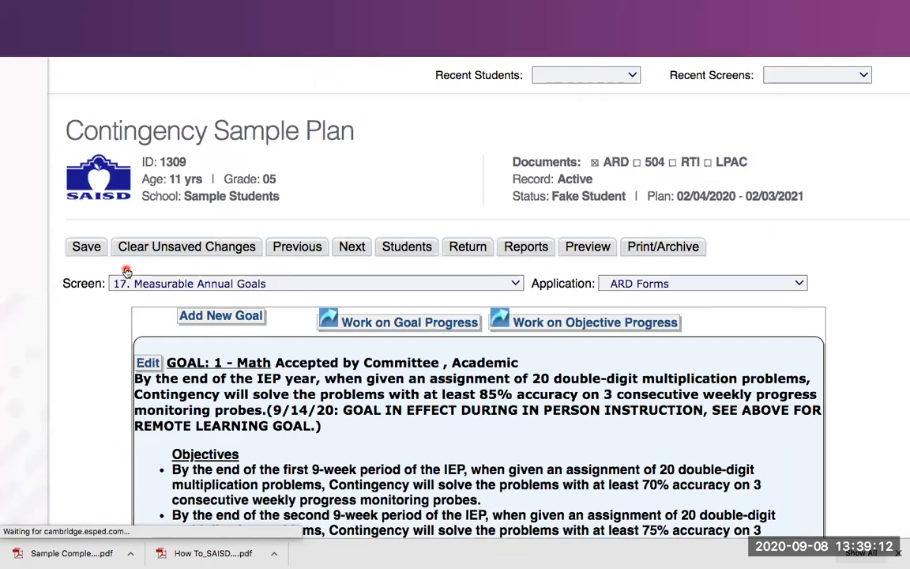
{"action": "scroll", "coordinate": [478, 255], "scroll_direction": "down", "scroll_amount": 1}
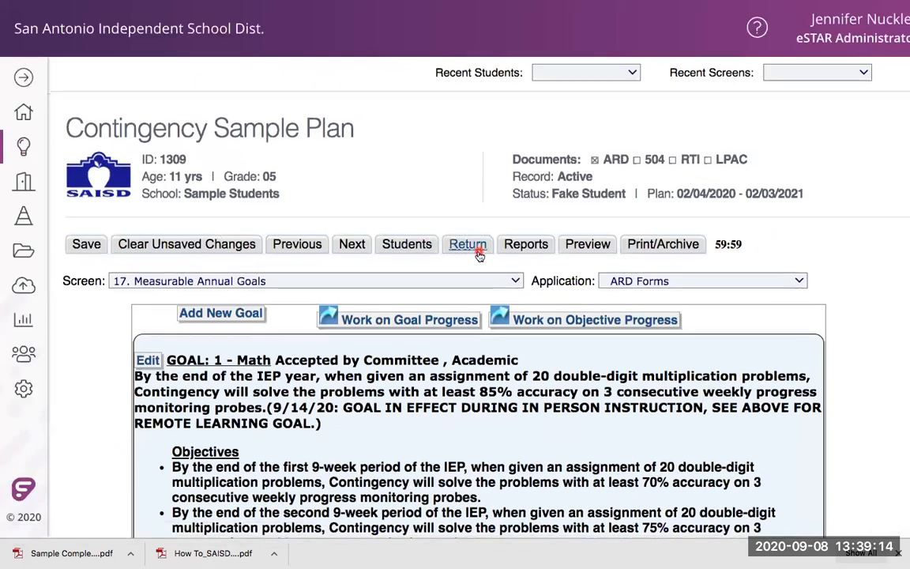
{"action": "left_click", "coordinate": [469, 241]}
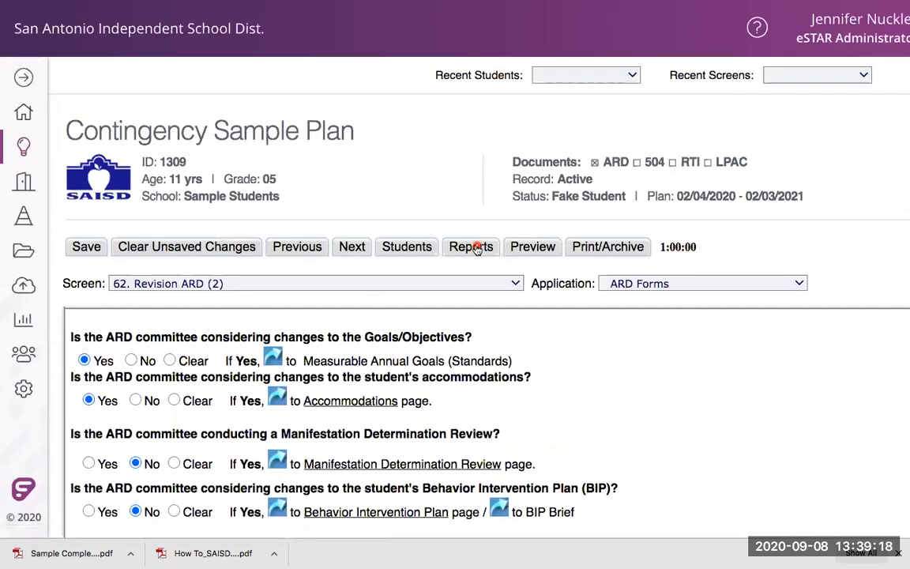
- Open the Revision ARD Reports selection from Revision ARD (2), review the selected reports, and close it
{"action": "scroll", "coordinate": [474, 247], "scroll_direction": "down", "scroll_amount": 5}
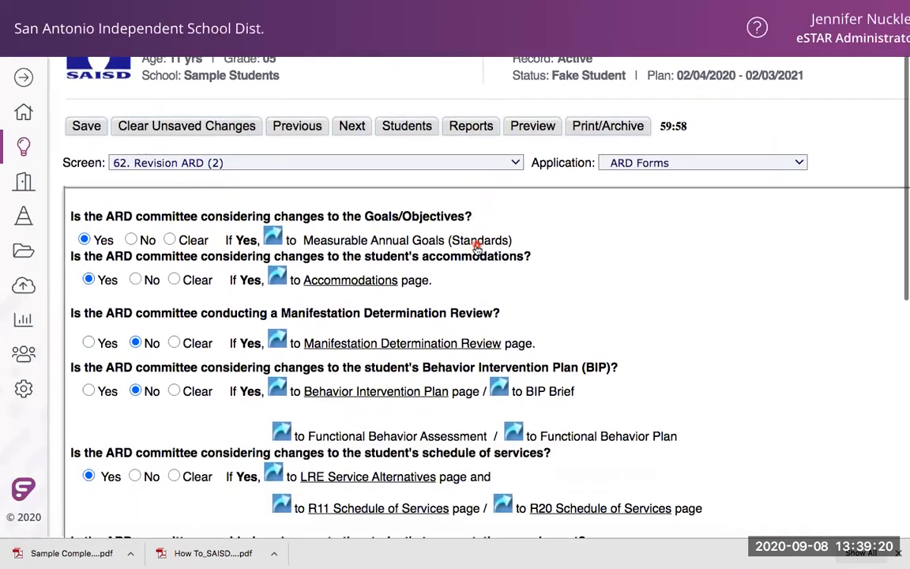
{"action": "scroll", "coordinate": [477, 247], "scroll_direction": "left", "scroll_amount": 2}
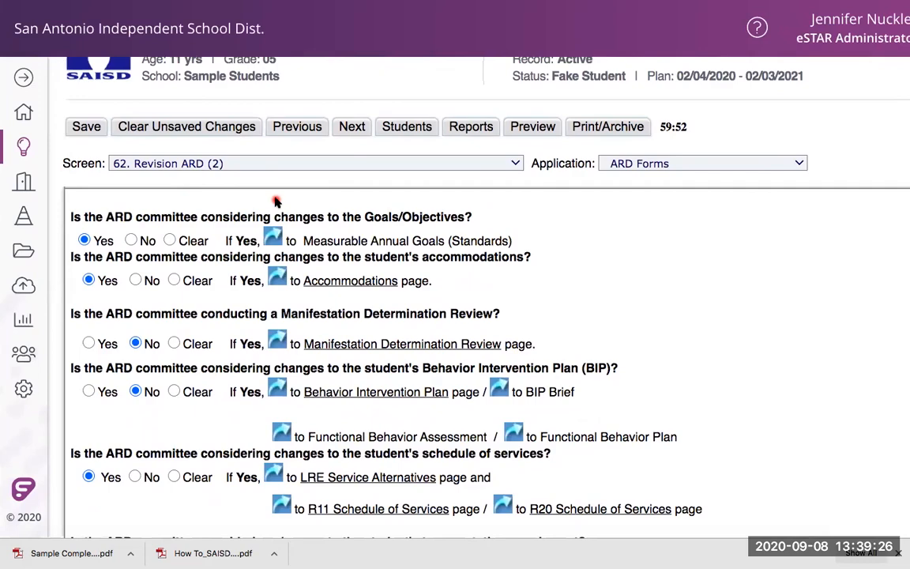
{"action": "scroll", "coordinate": [276, 199], "scroll_direction": "down", "scroll_amount": 1}
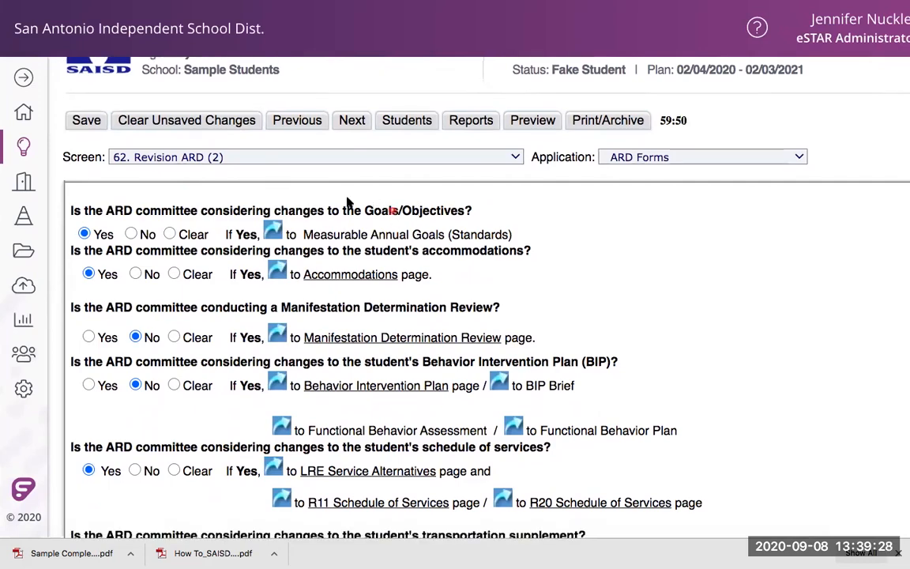
{"action": "scroll", "coordinate": [367, 241], "scroll_direction": "down", "scroll_amount": 1}
{"action": "scroll", "coordinate": [371, 245], "scroll_direction": "down", "scroll_amount": 10}
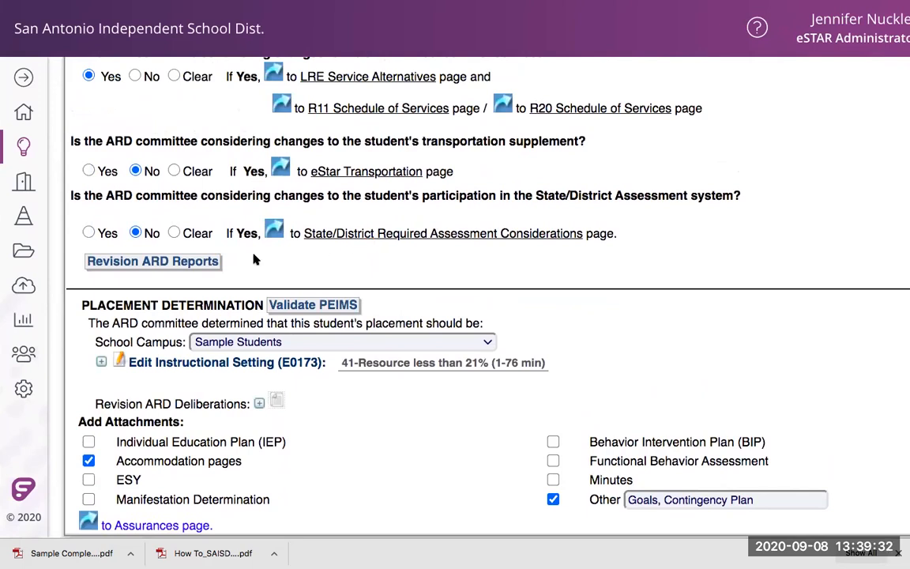
{"action": "left_click", "coordinate": [179, 269]}
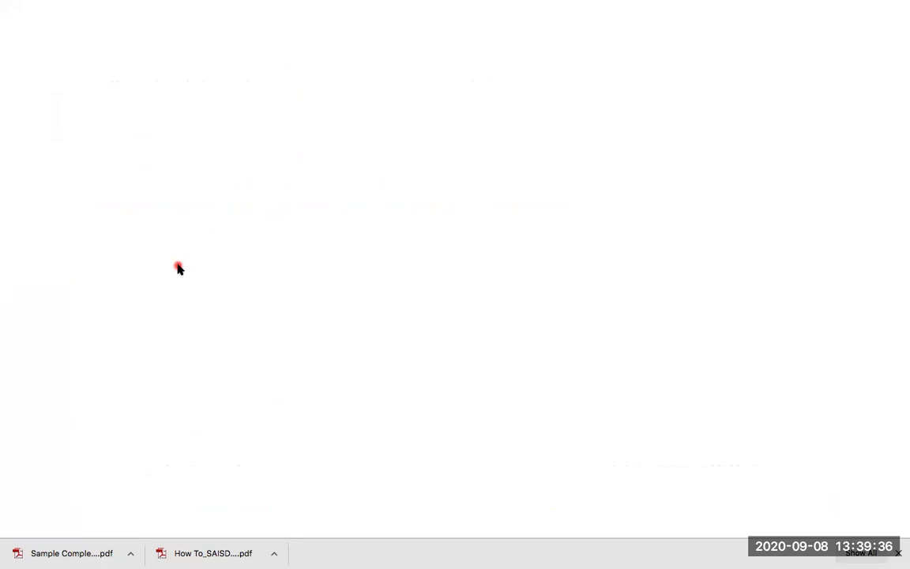
{"action": "scroll", "coordinate": [179, 270], "scroll_direction": "down", "scroll_amount": 2}
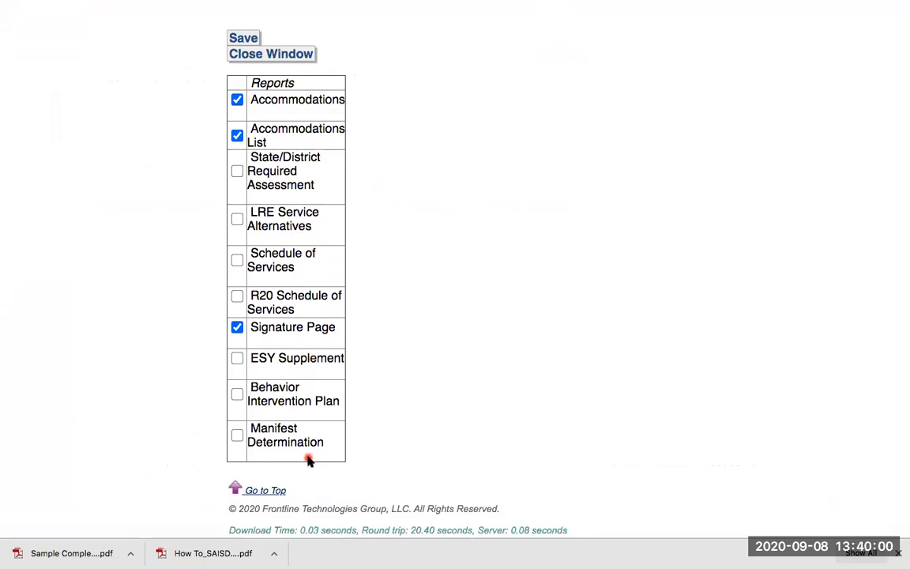
{"action": "left_click", "coordinate": [289, 54]}
- Follow the student's accommodations question's link to the Accommodations page and review its dates and settings
{"action": "scroll", "coordinate": [309, 218], "scroll_direction": "up", "scroll_amount": 5}
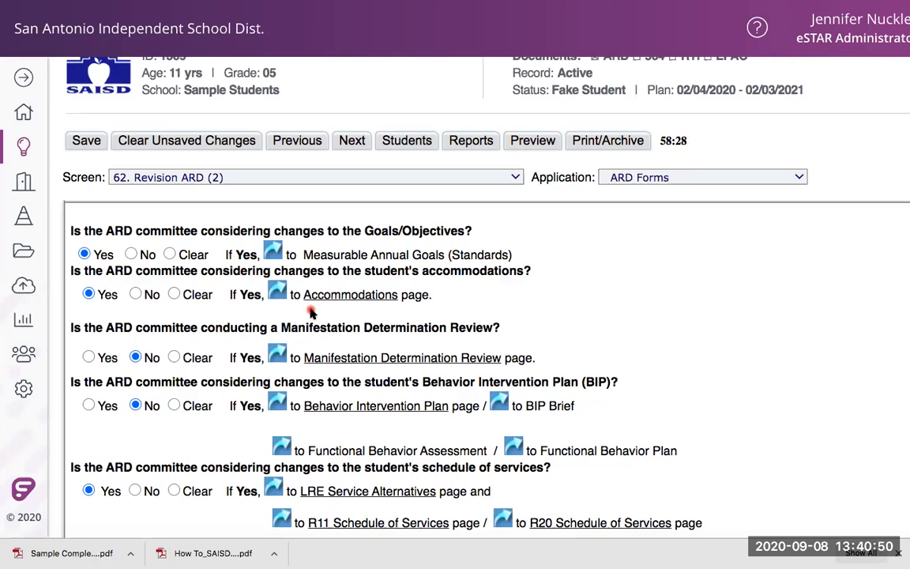
{"action": "scroll", "coordinate": [282, 296], "scroll_direction": "up", "scroll_amount": 4}
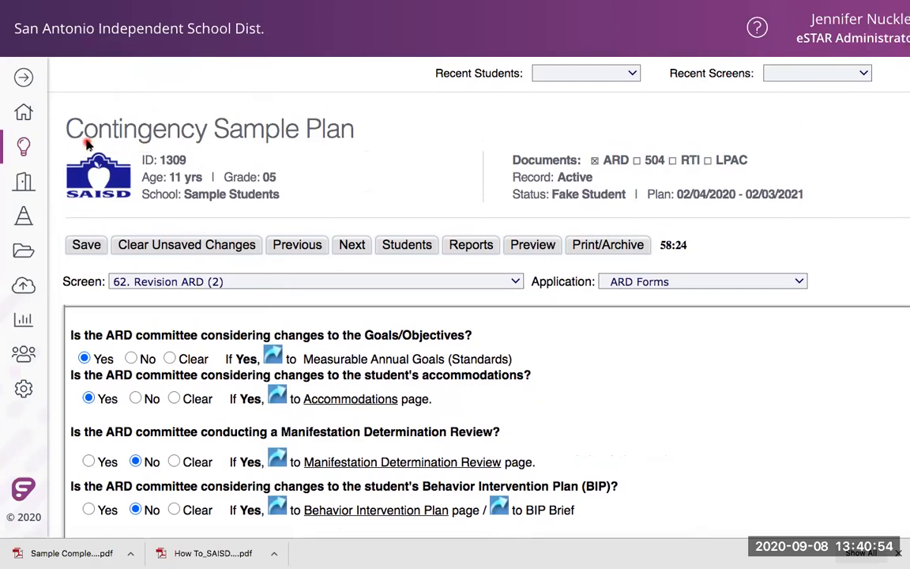
{"action": "scroll", "coordinate": [351, 237], "scroll_direction": "down", "scroll_amount": 1}
{"action": "scroll", "coordinate": [352, 237], "scroll_direction": "down", "scroll_amount": 3}
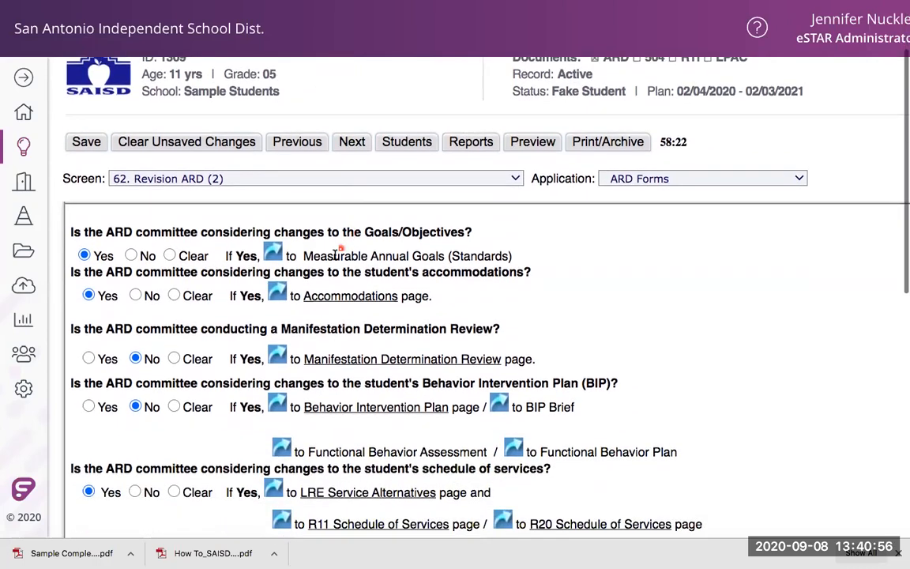
{"action": "left_click", "coordinate": [278, 295]}
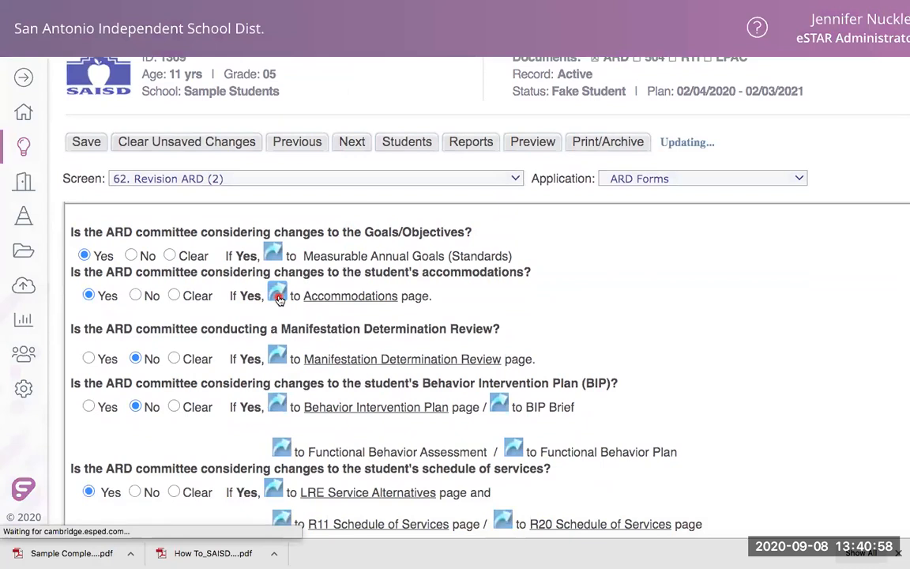
{"action": "scroll", "coordinate": [279, 300], "scroll_direction": "down", "scroll_amount": 5}
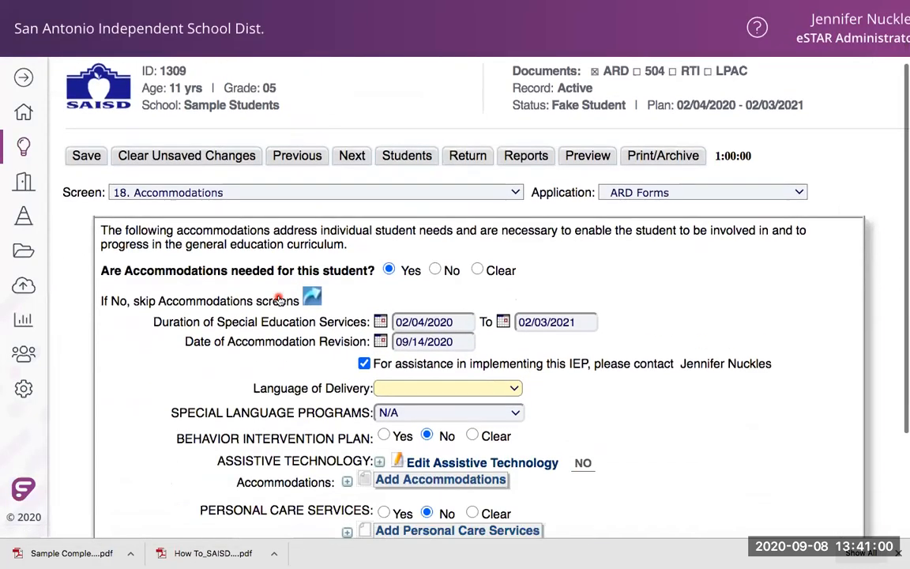
{"action": "scroll", "coordinate": [278, 300], "scroll_direction": "down", "scroll_amount": 2}
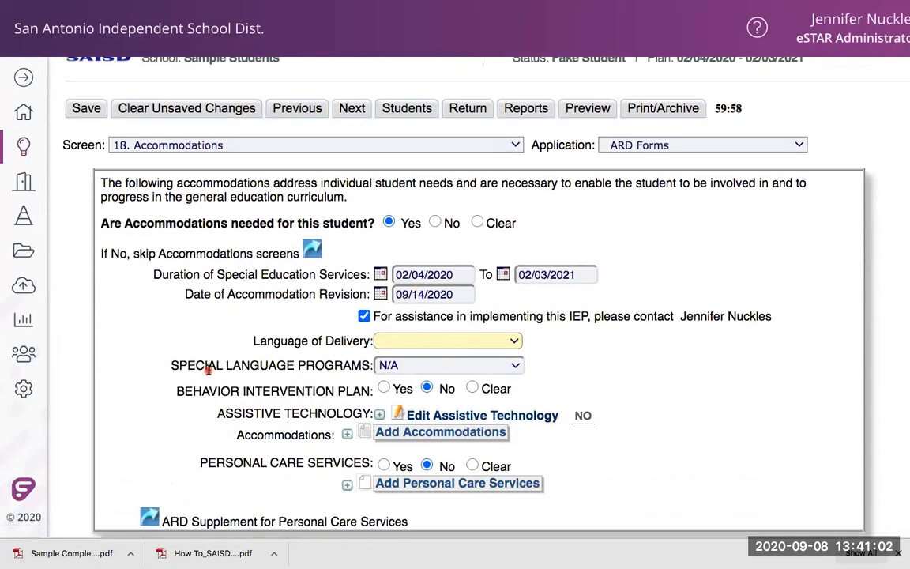
{"action": "scroll", "coordinate": [208, 369], "scroll_direction": "down", "scroll_amount": 3}
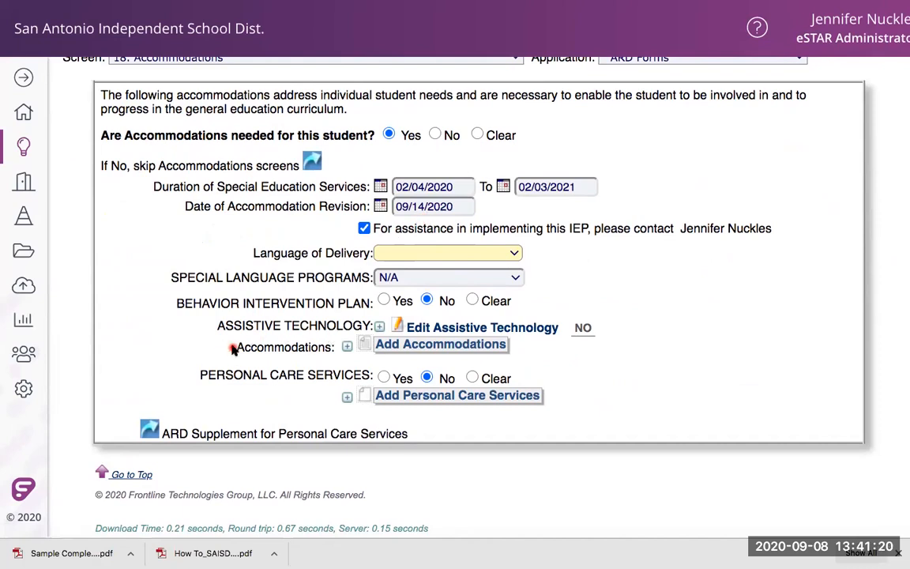
- Open the Accommodations text box containing "*Contingency Plan Accommodations:", review the listed accommodations, and save it
{"action": "left_click", "coordinate": [364, 351]}
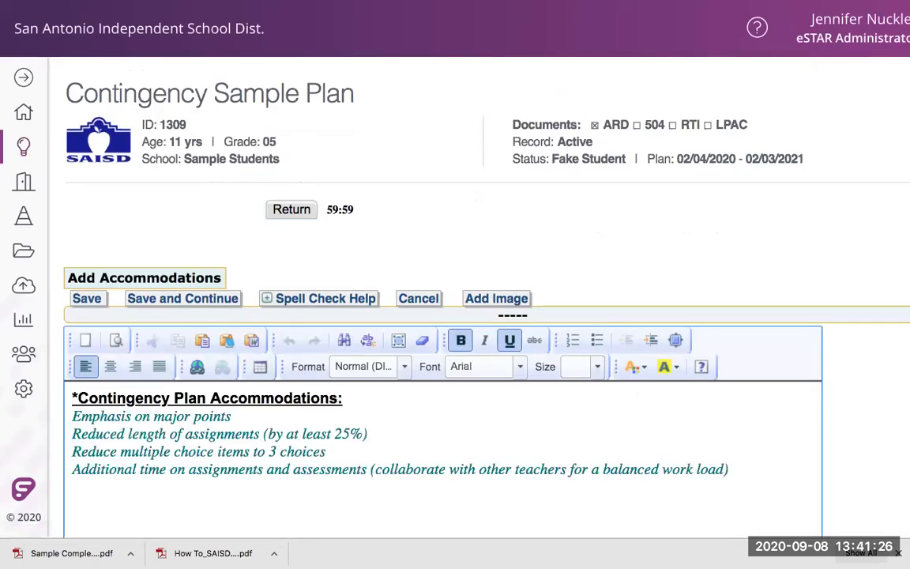
{"action": "scroll", "coordinate": [86, 419], "scroll_direction": "down", "scroll_amount": 3}
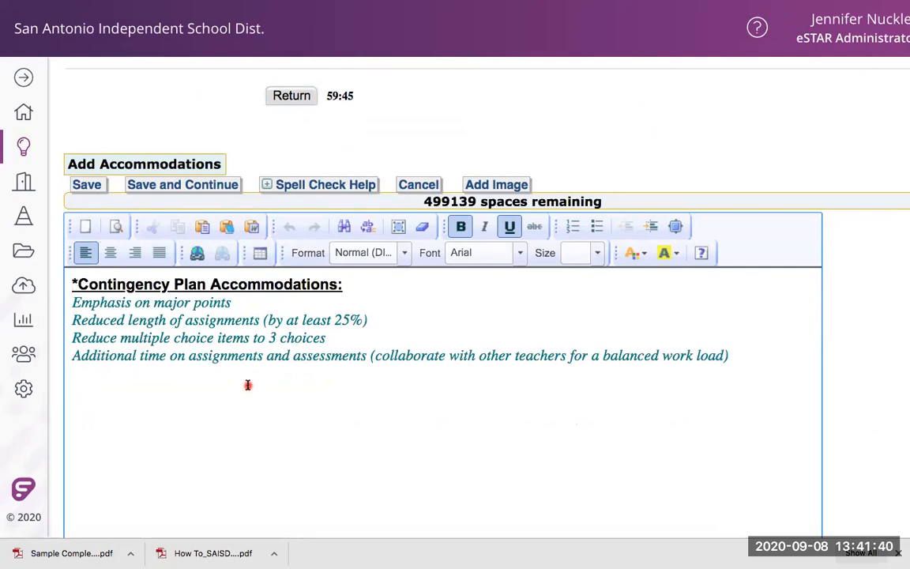
{"action": "scroll", "coordinate": [248, 386], "scroll_direction": "down", "scroll_amount": 1}
{"action": "scroll", "coordinate": [248, 385], "scroll_direction": "up", "scroll_amount": 1}
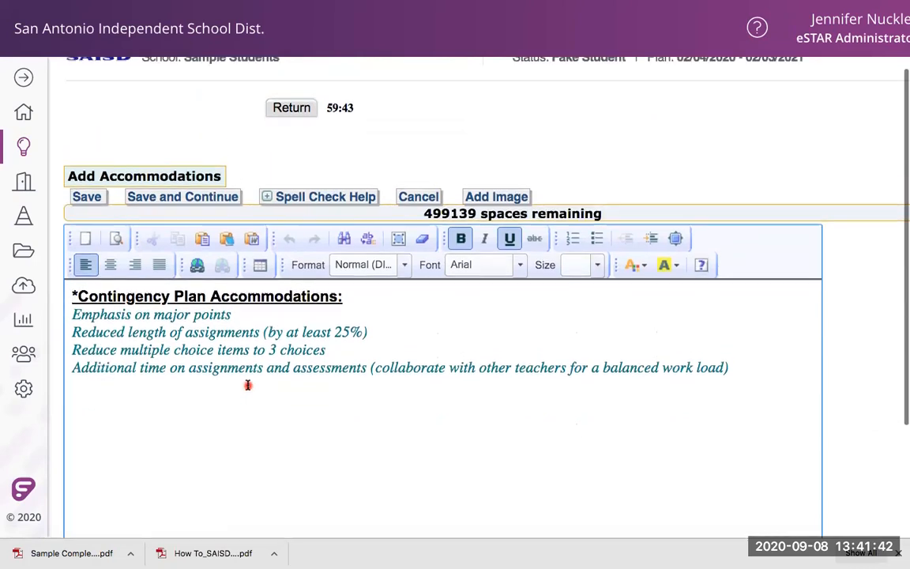
{"action": "scroll", "coordinate": [248, 386], "scroll_direction": "down", "scroll_amount": 1}
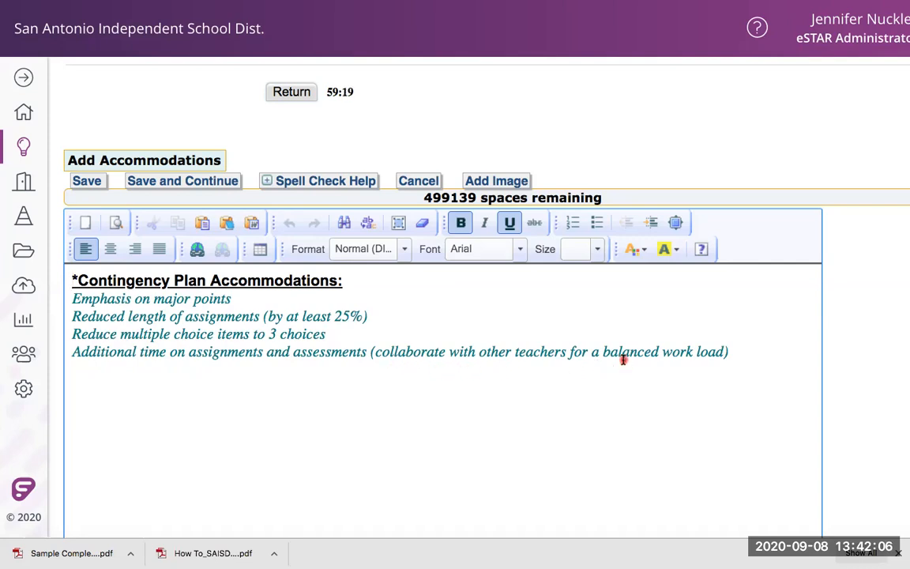
{"action": "left_click", "coordinate": [87, 181]}
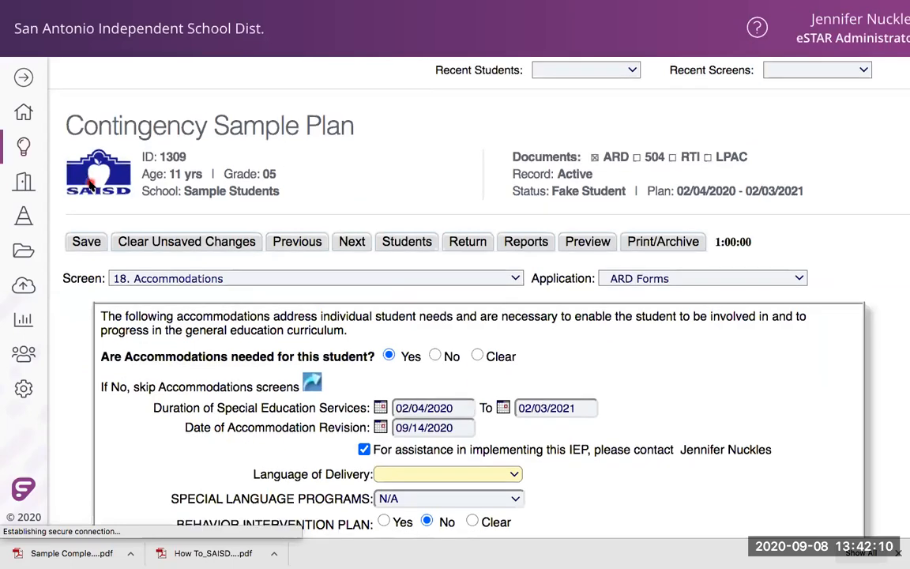
- Look through the Accommodation List and Alter Assignments screens and return to Revision ARD (2)
{"action": "scroll", "coordinate": [91, 183], "scroll_direction": "up", "scroll_amount": 1}
{"action": "left_click", "coordinate": [350, 140]}
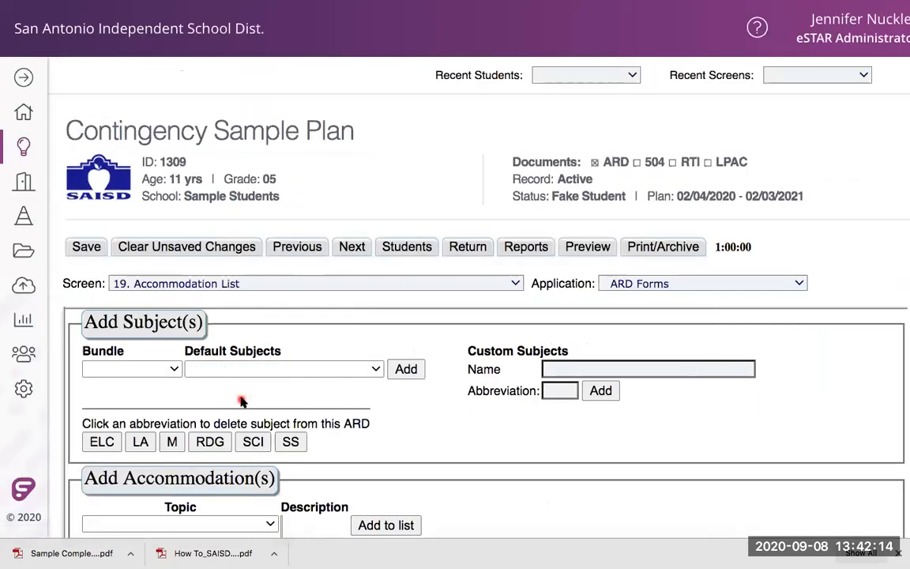
{"action": "scroll", "coordinate": [241, 400], "scroll_direction": "down", "scroll_amount": 5}
{"action": "scroll", "coordinate": [241, 400], "scroll_direction": "down", "scroll_amount": 3}
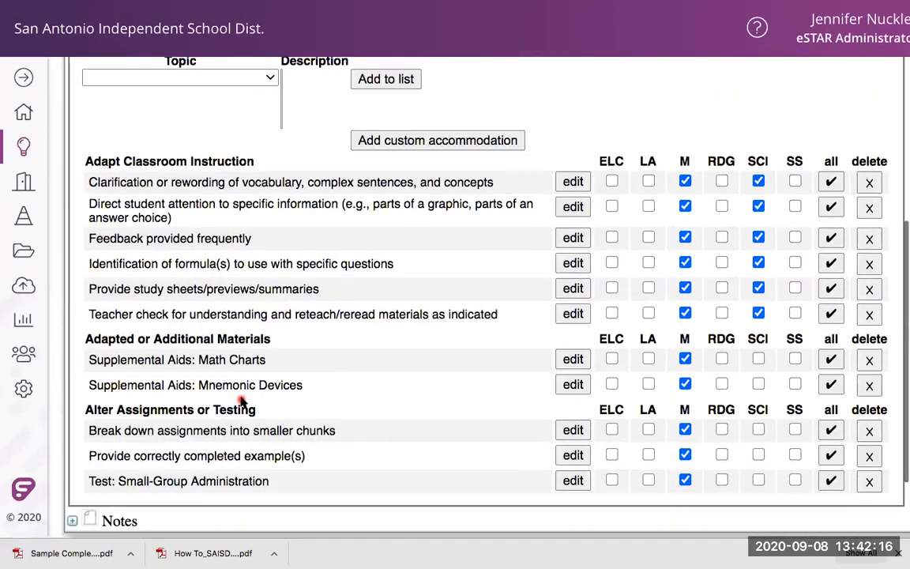
{"action": "scroll", "coordinate": [241, 399], "scroll_direction": "up", "scroll_amount": 6}
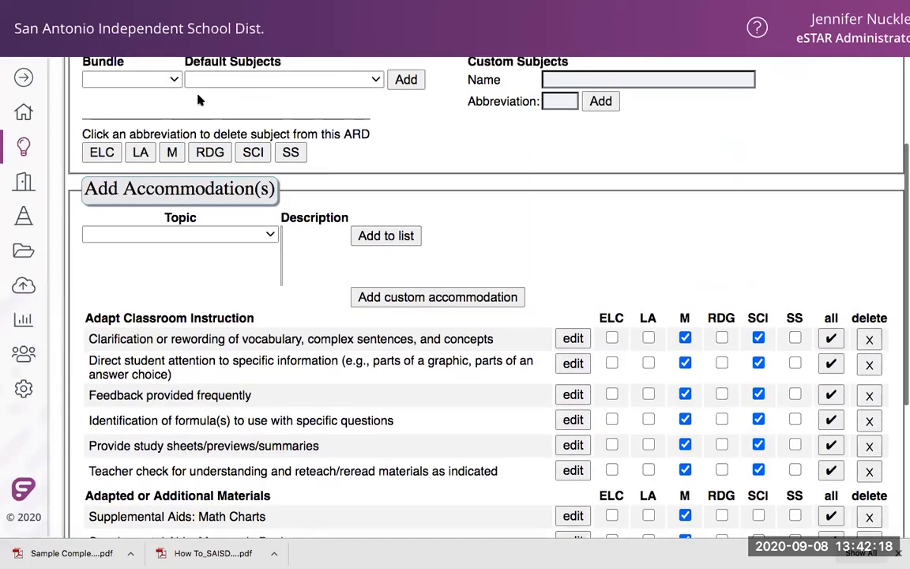
{"action": "scroll", "coordinate": [236, 335], "scroll_direction": "up", "scroll_amount": 9}
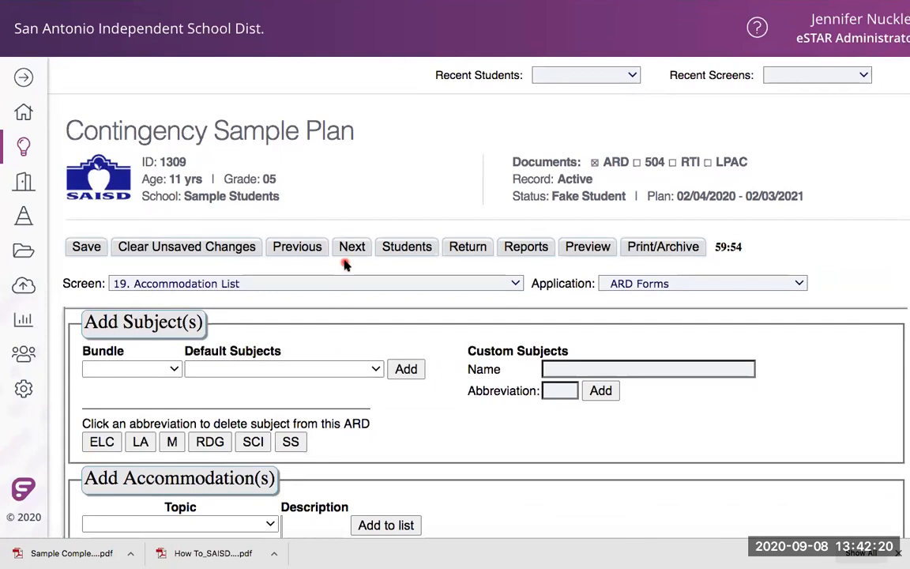
{"action": "left_click", "coordinate": [353, 247]}
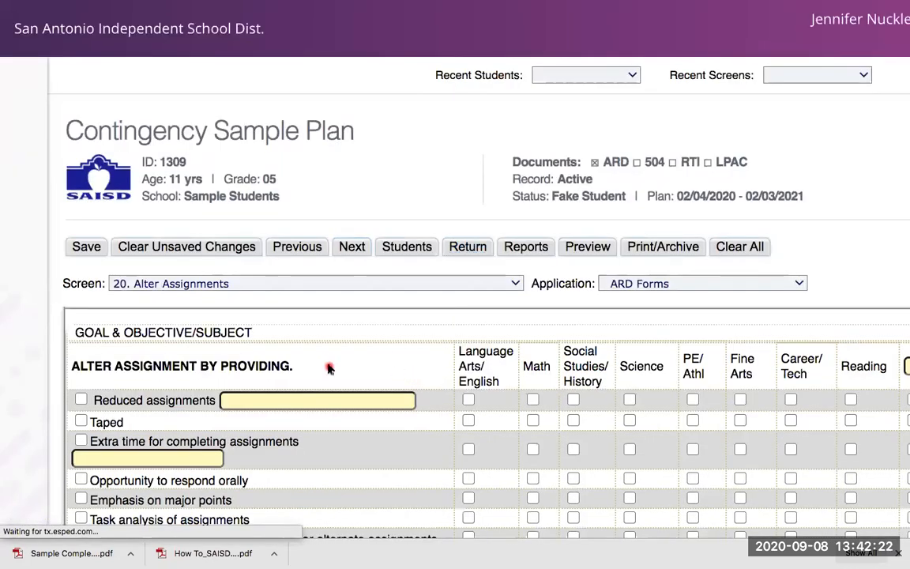
{"action": "left_click", "coordinate": [468, 248]}
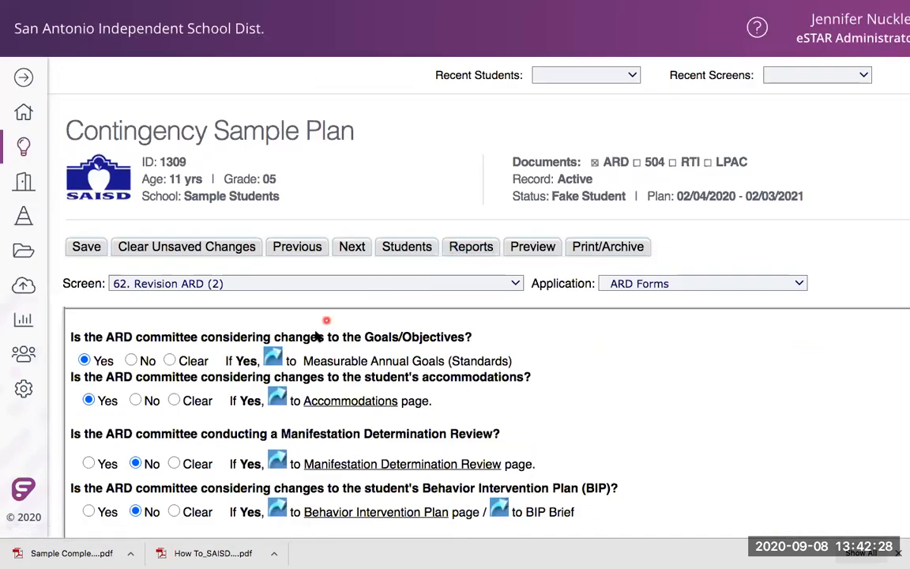
- Reopen the Accommodations page to recheck where accommodations are added, and return to Revision ARD (2)
{"action": "left_click", "coordinate": [278, 402]}
{"action": "scroll", "coordinate": [279, 398], "scroll_direction": "down", "scroll_amount": 3}
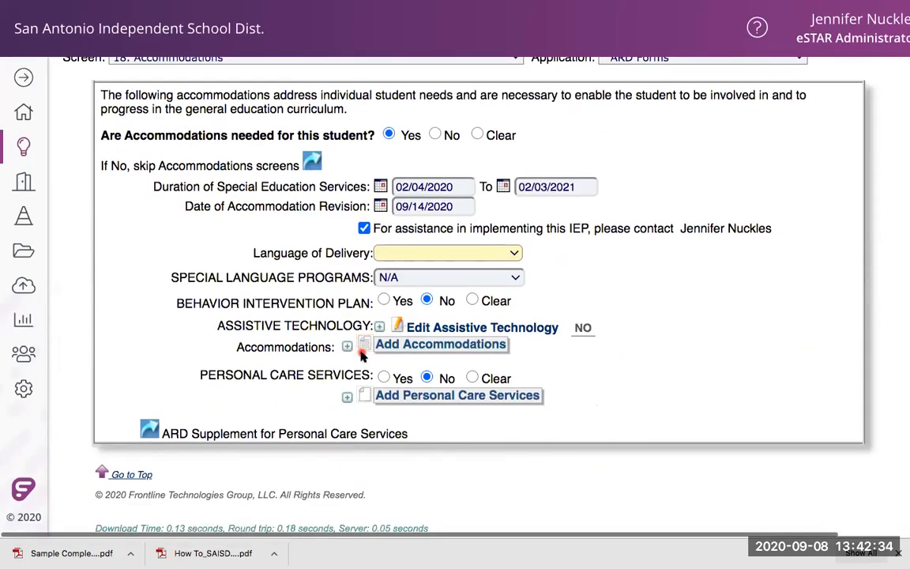
{"action": "scroll", "coordinate": [190, 327], "scroll_direction": "up", "scroll_amount": 1}
{"action": "scroll", "coordinate": [194, 336], "scroll_direction": "up", "scroll_amount": 3}
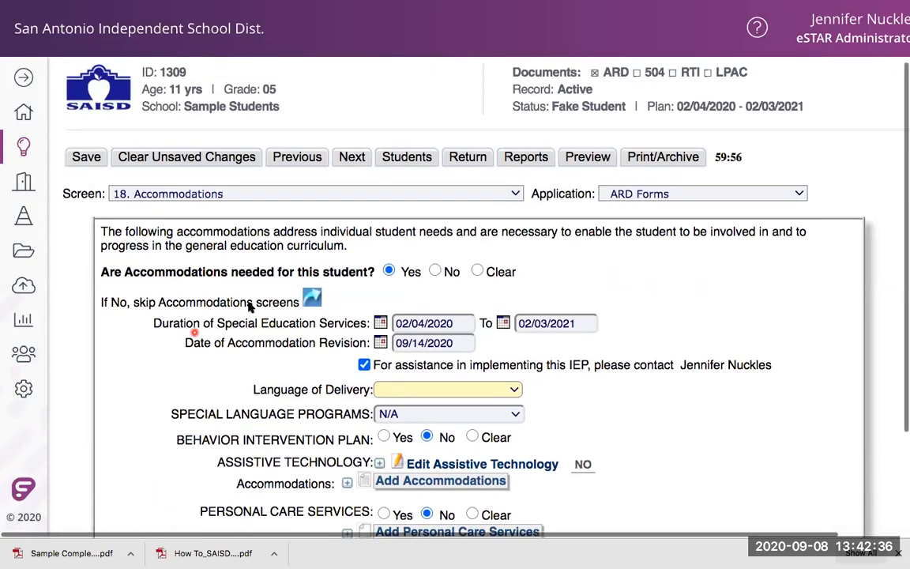
{"action": "left_click", "coordinate": [464, 156]}
- Recheck the accommodation reports selected under Revision ARD Reports and close the selection
{"action": "scroll", "coordinate": [164, 331], "scroll_direction": "down", "scroll_amount": 10}
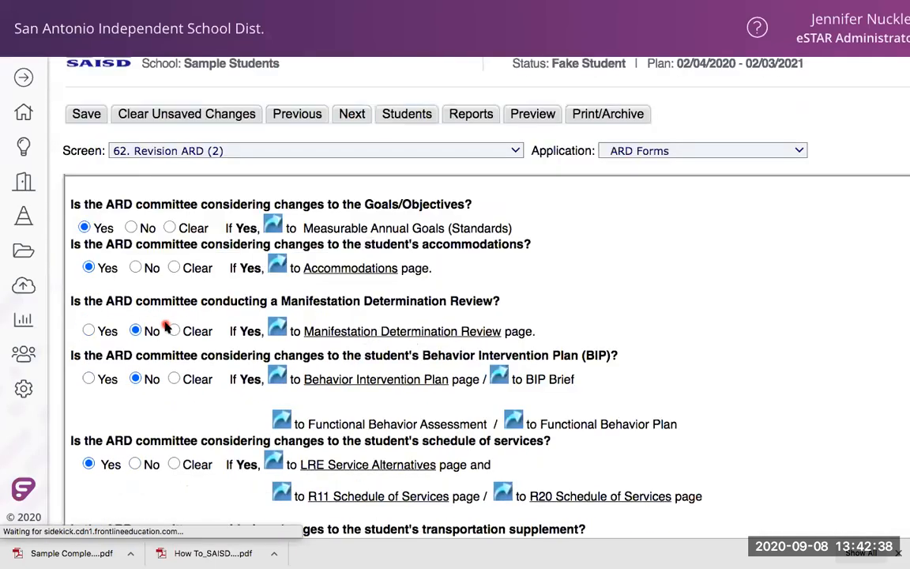
{"action": "left_click", "coordinate": [153, 295]}
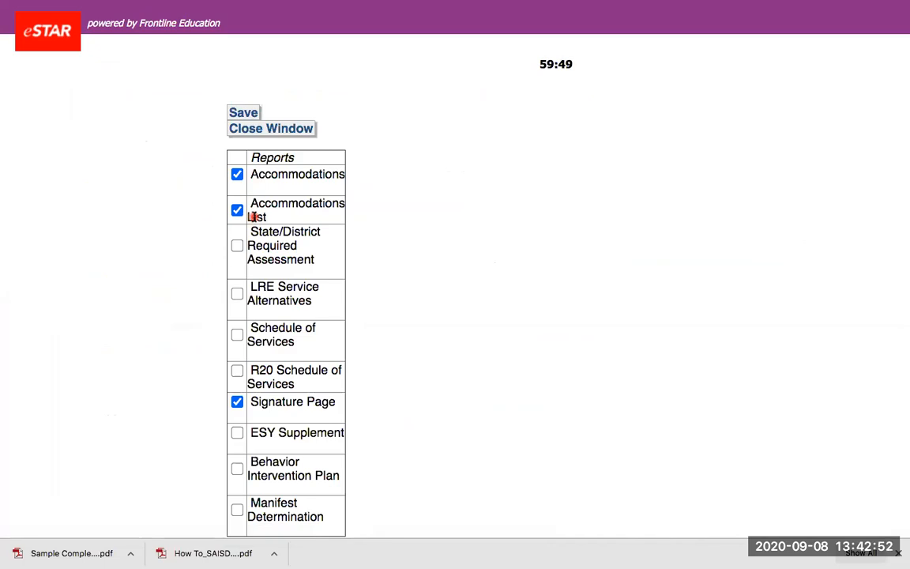
{"action": "left_click", "coordinate": [289, 132]}
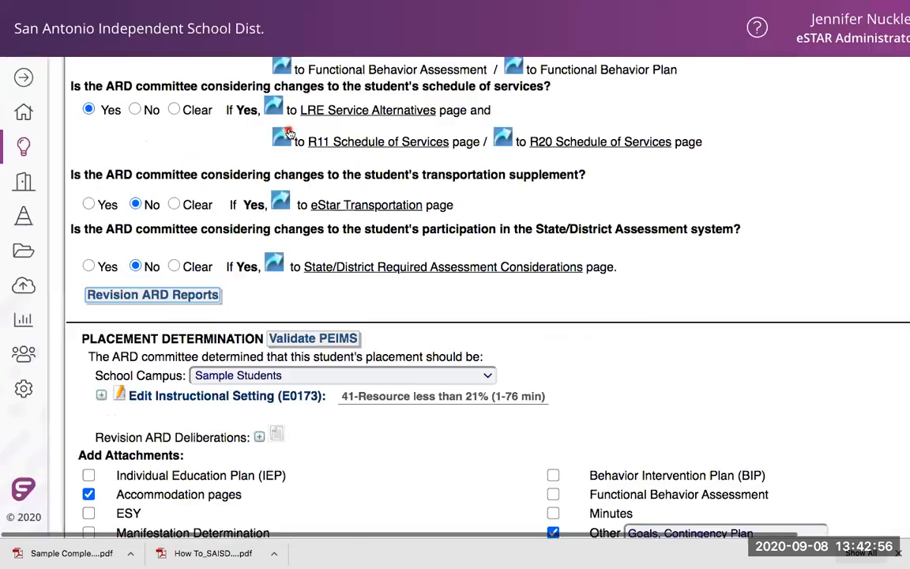
- Go through the Accommodations page to the Accommodation List and review its subjects and the accommodations assigned to each
{"action": "scroll", "coordinate": [235, 296], "scroll_direction": "down", "scroll_amount": 1}
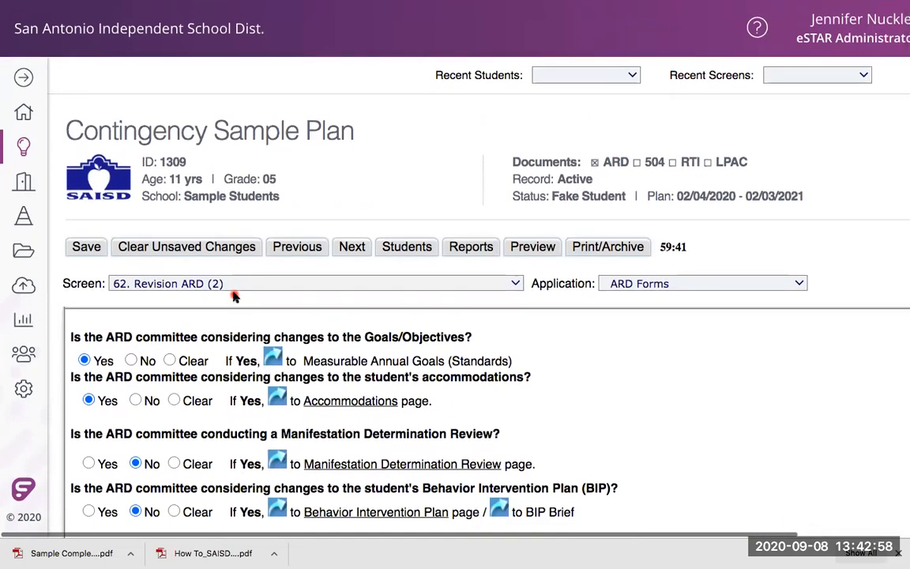
{"action": "left_click", "coordinate": [280, 369]}
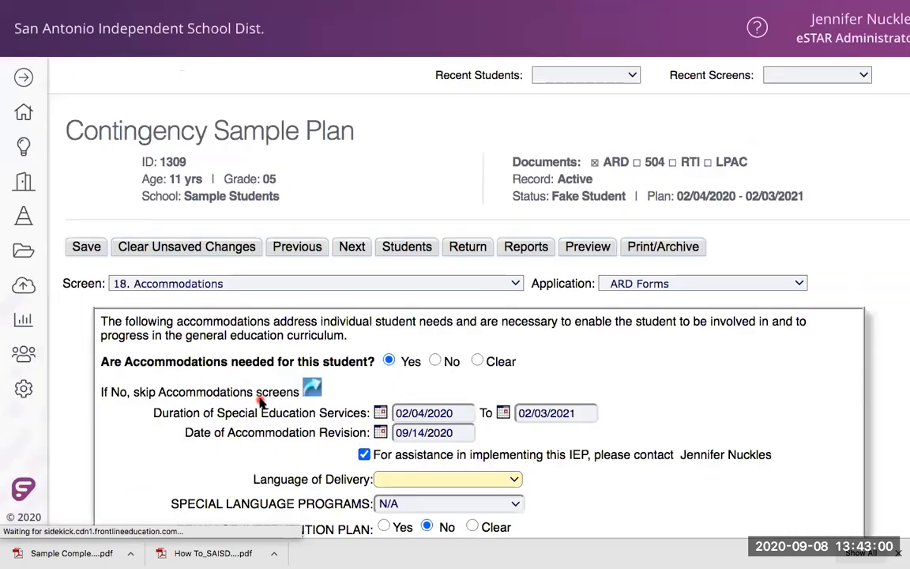
{"action": "left_click", "coordinate": [353, 248]}
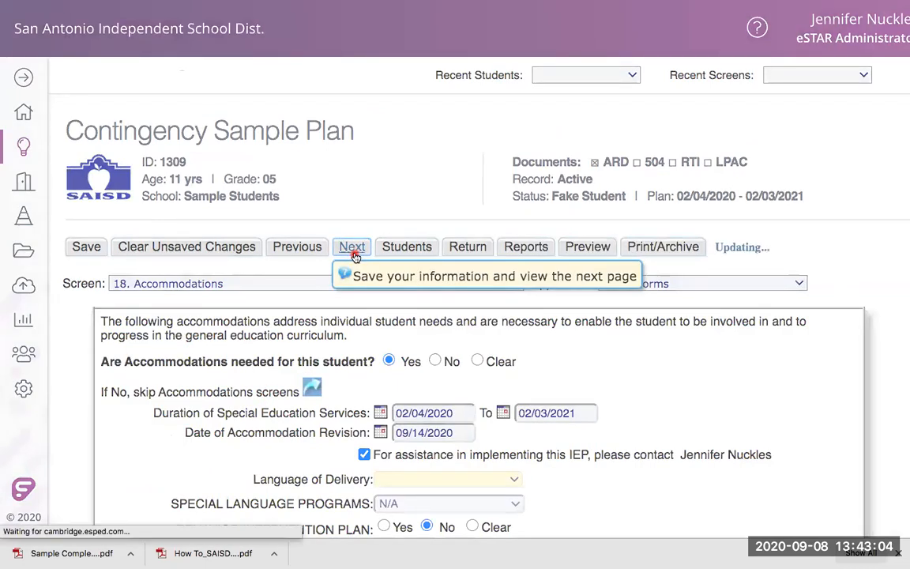
{"action": "scroll", "coordinate": [352, 276], "scroll_direction": "down", "scroll_amount": 4}
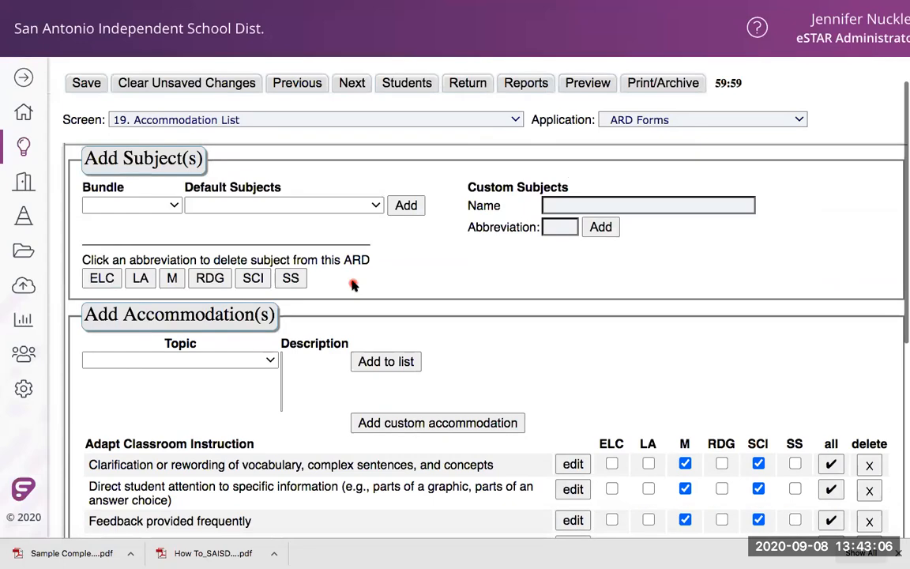
{"action": "scroll", "coordinate": [352, 284], "scroll_direction": "down", "scroll_amount": 3}
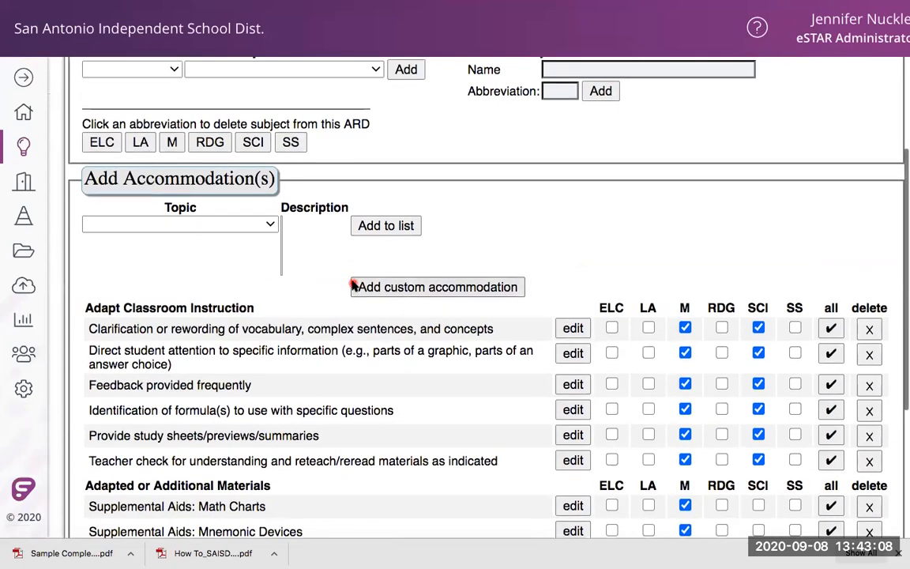
{"action": "scroll", "coordinate": [347, 332], "scroll_direction": "down", "scroll_amount": 5}
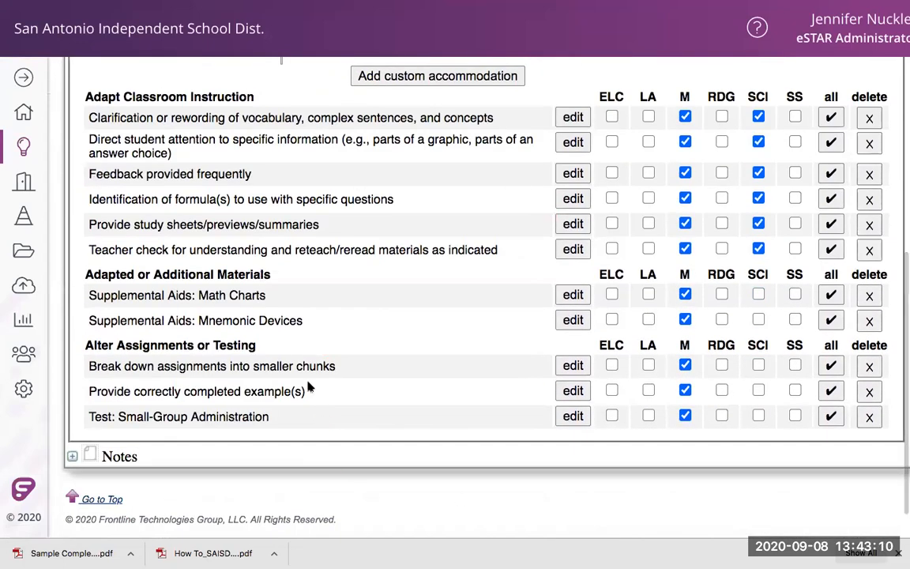
{"action": "scroll", "coordinate": [365, 274], "scroll_direction": "up", "scroll_amount": 5}
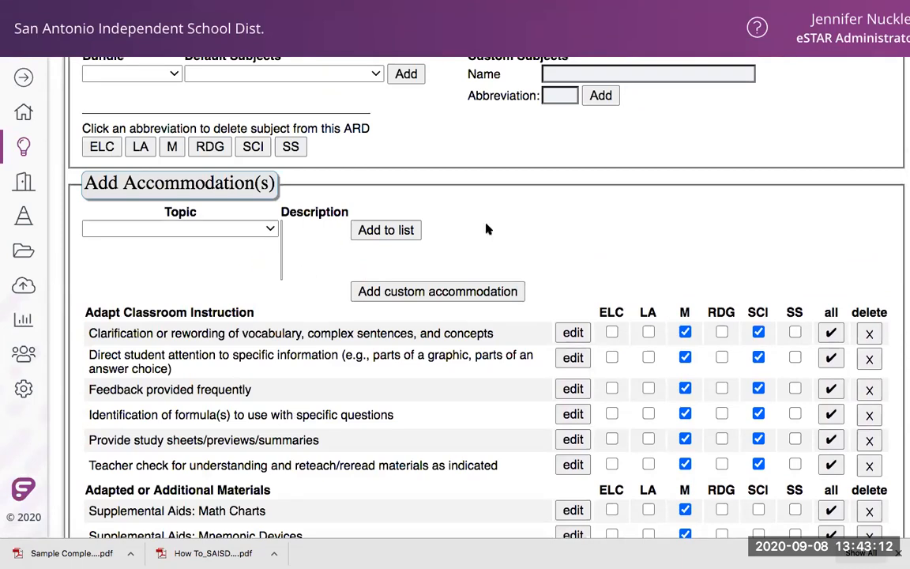
{"action": "scroll", "coordinate": [642, 383], "scroll_direction": "down", "scroll_amount": 5}
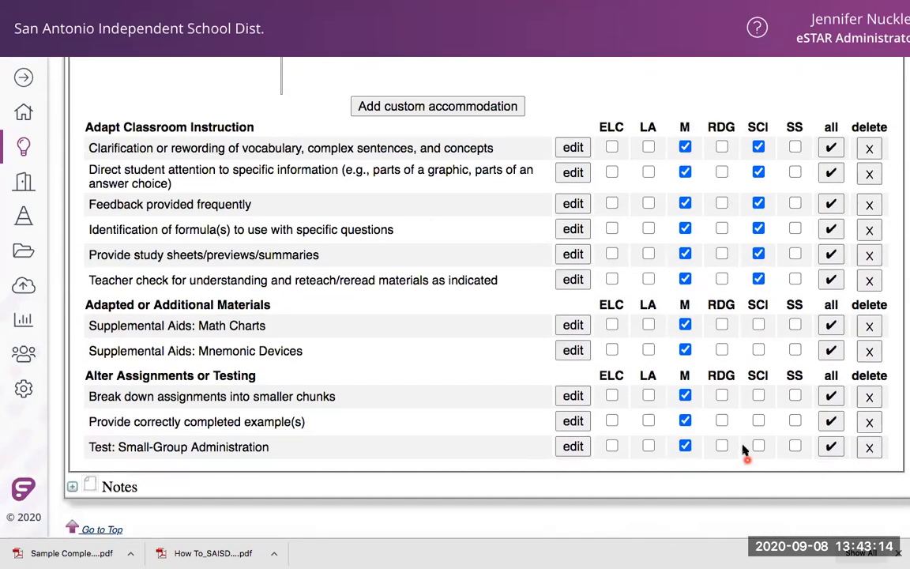
{"action": "scroll", "coordinate": [404, 194], "scroll_direction": "up", "scroll_amount": 5}
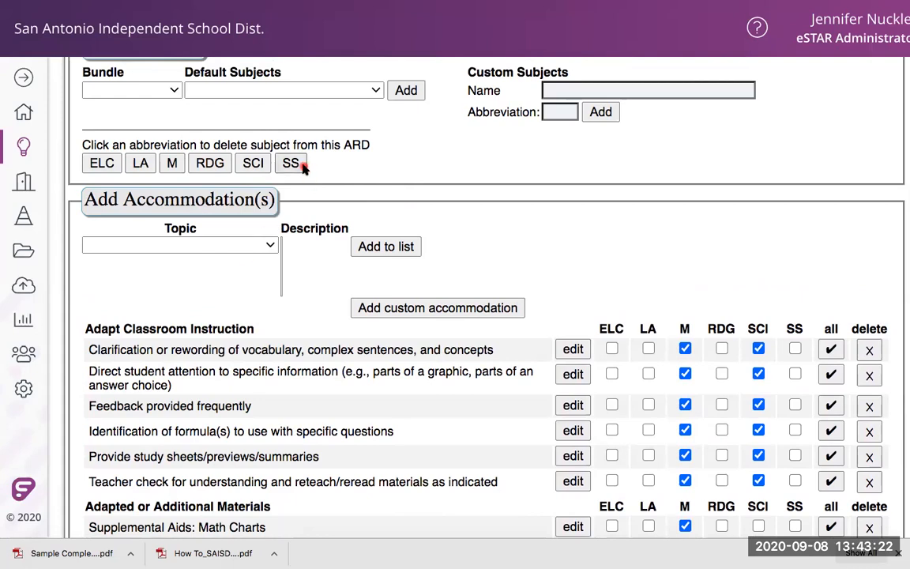
{"action": "scroll", "coordinate": [299, 174], "scroll_direction": "up", "scroll_amount": 1}
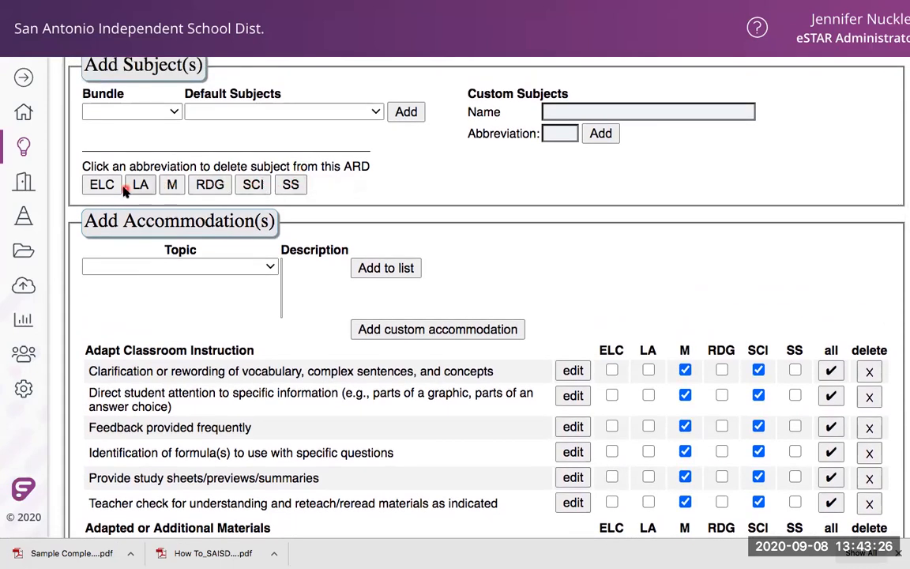
{"action": "scroll", "coordinate": [75, 194], "scroll_direction": "up", "scroll_amount": 4}
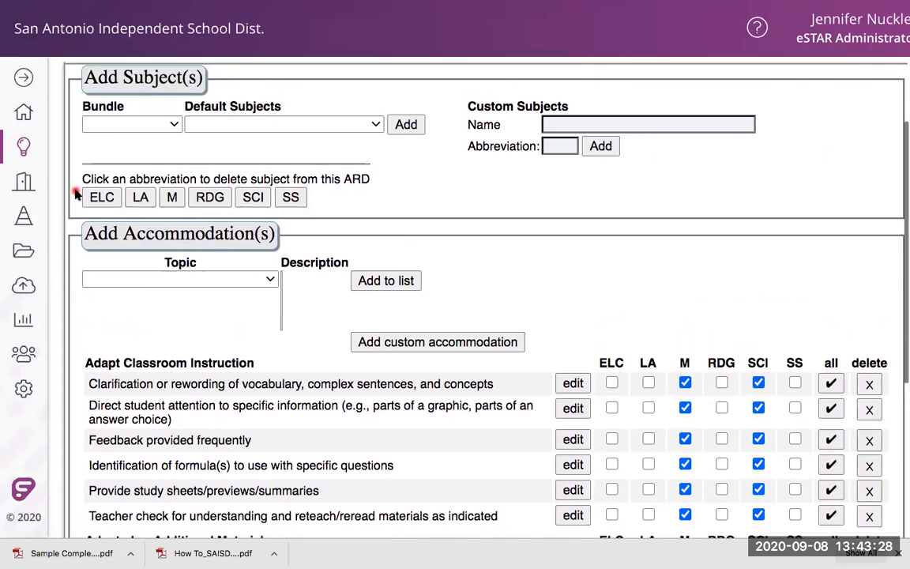
- Advance to the Alter Assignments screen, locate its Clear All option, and return to Revision ARD (2)
{"action": "left_click", "coordinate": [353, 126]}
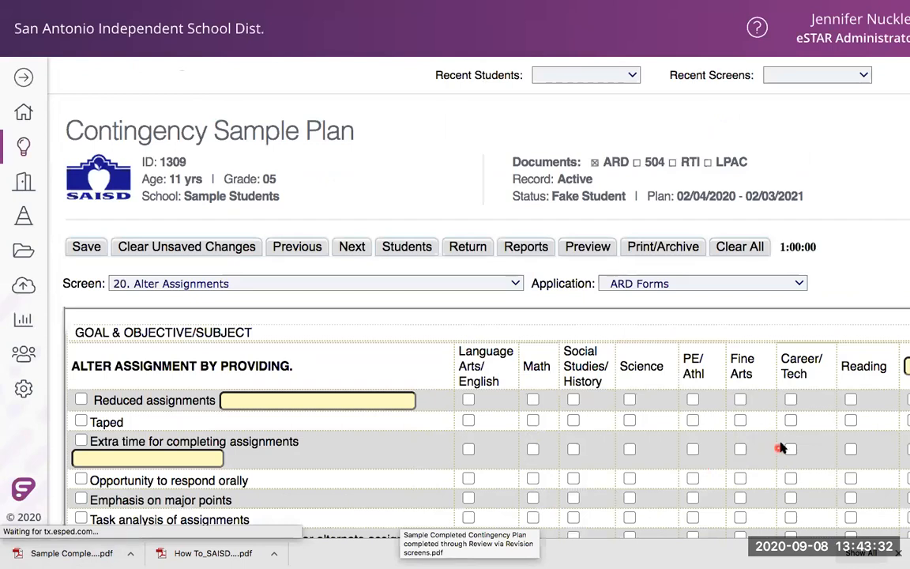
{"action": "scroll", "coordinate": [721, 287], "scroll_direction": "right", "scroll_amount": 3}
{"action": "scroll", "coordinate": [722, 288], "scroll_direction": "down", "scroll_amount": 1}
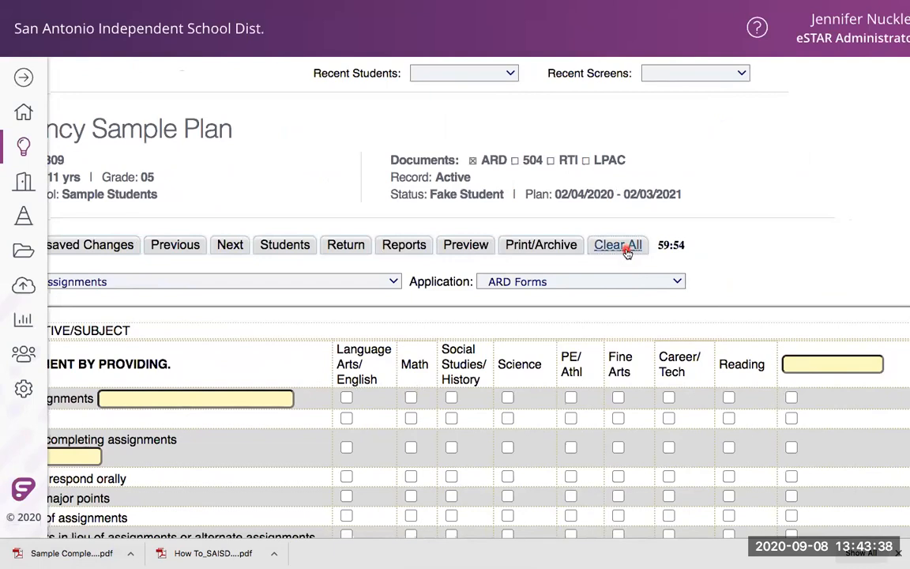
{"action": "scroll", "coordinate": [627, 251], "scroll_direction": "left", "scroll_amount": 3}
{"action": "scroll", "coordinate": [626, 251], "scroll_direction": "down", "scroll_amount": 1}
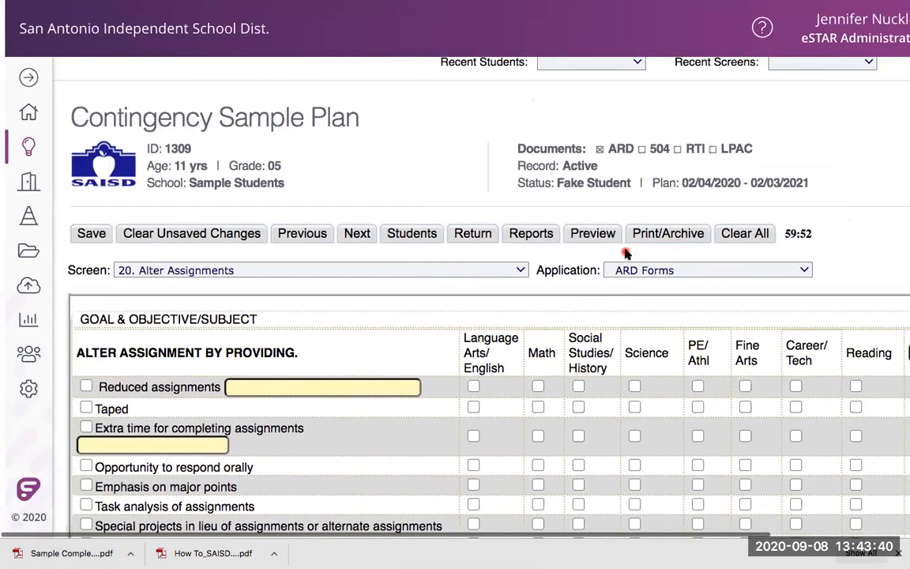
{"action": "left_click", "coordinate": [468, 236]}
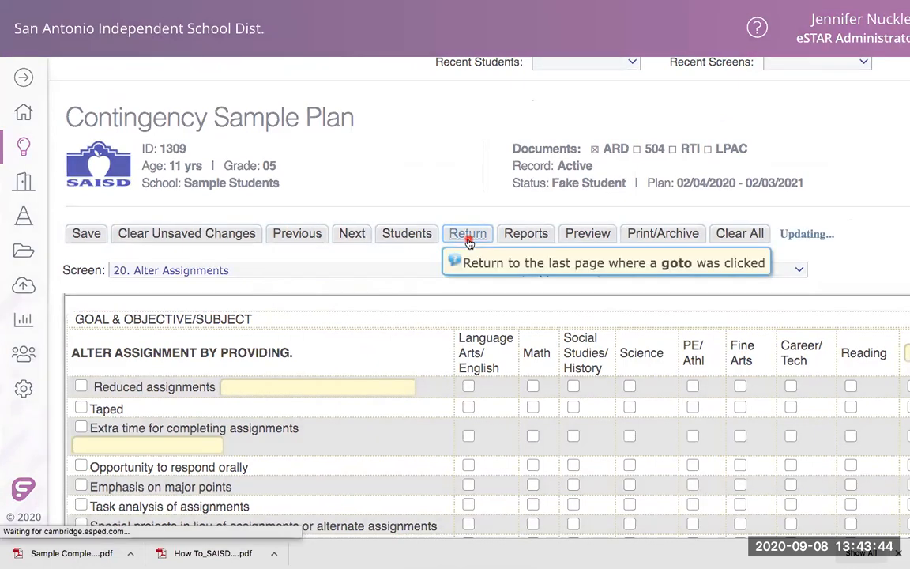
- Open the Revision ARD Reports selection, check the chosen Accommodations and Accommodations List reports, and close it
{"action": "scroll", "coordinate": [415, 288], "scroll_direction": "down", "scroll_amount": 5}
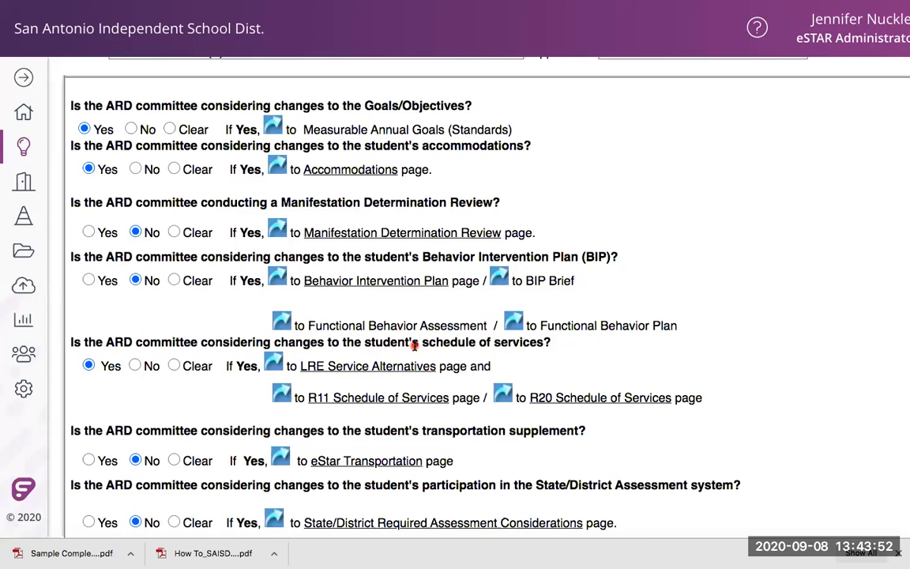
{"action": "scroll", "coordinate": [413, 346], "scroll_direction": "down", "scroll_amount": 8}
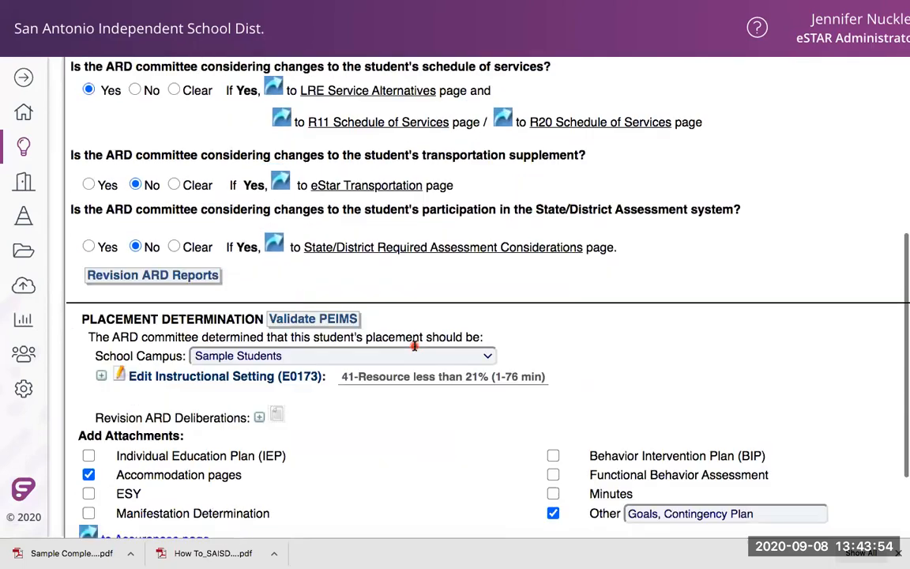
{"action": "left_click", "coordinate": [175, 207]}
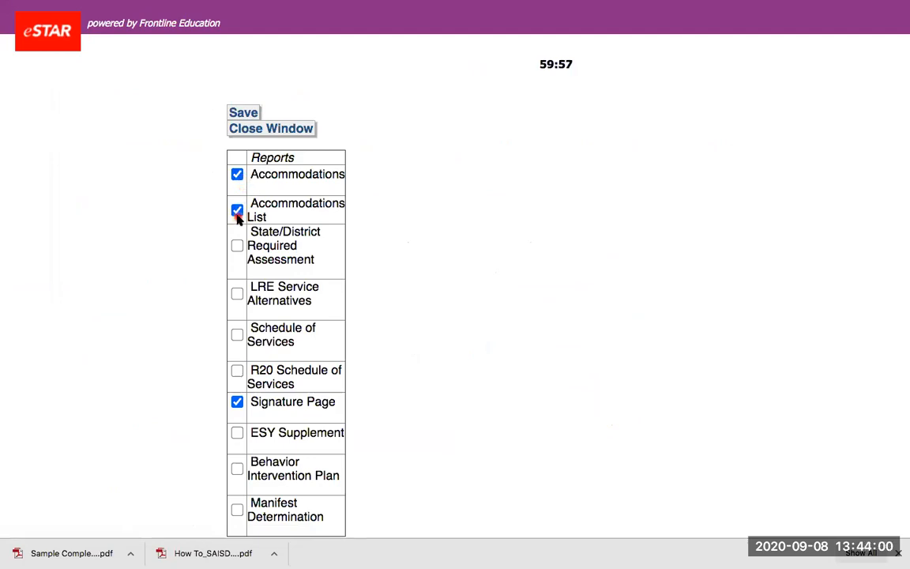
{"action": "scroll", "coordinate": [238, 219], "scroll_direction": "down", "scroll_amount": 1}
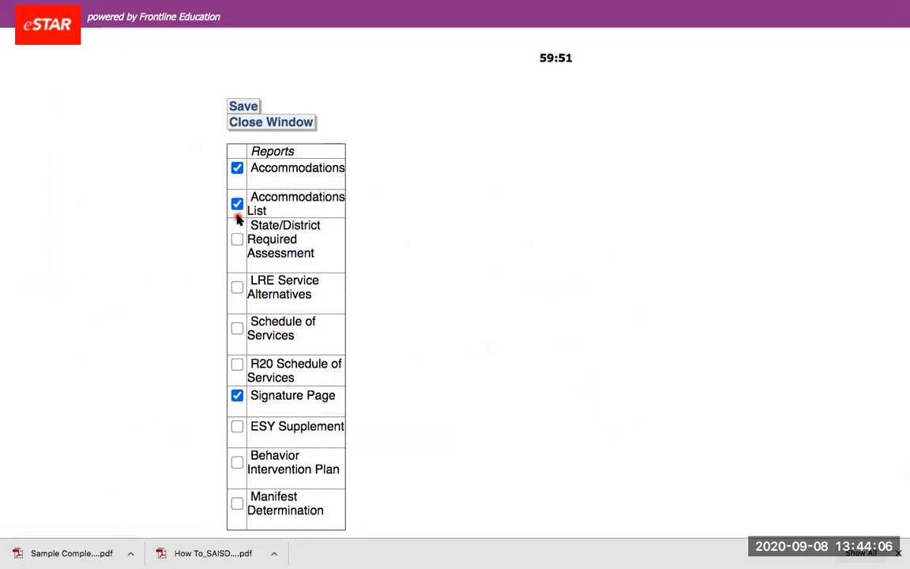
{"action": "scroll", "coordinate": [239, 207], "scroll_direction": "down", "scroll_amount": 1}
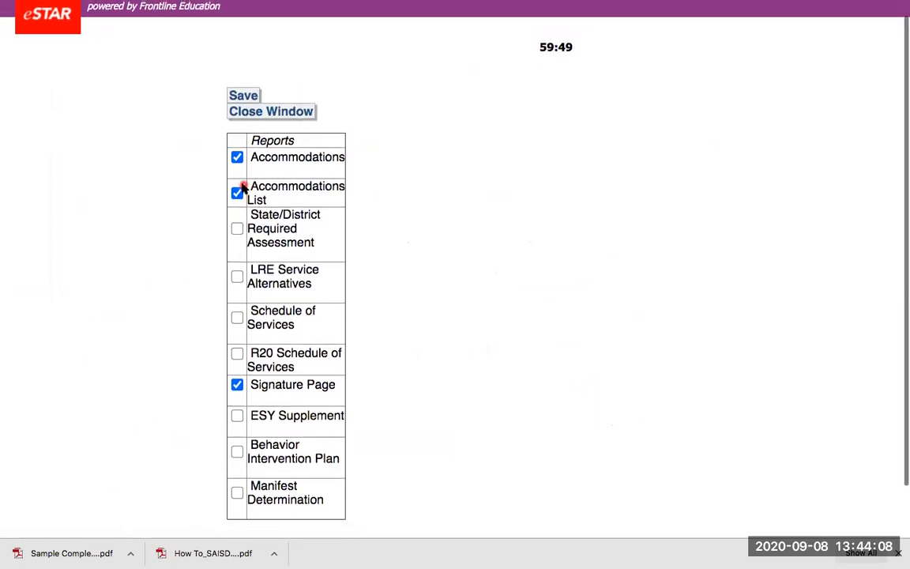
{"action": "left_click", "coordinate": [261, 112]}
- Review the Revision ARD (2) questions on Manifestation Determination, Behavior Intervention Plan and schedule of services
{"action": "scroll", "coordinate": [258, 166], "scroll_direction": "up", "scroll_amount": 10}
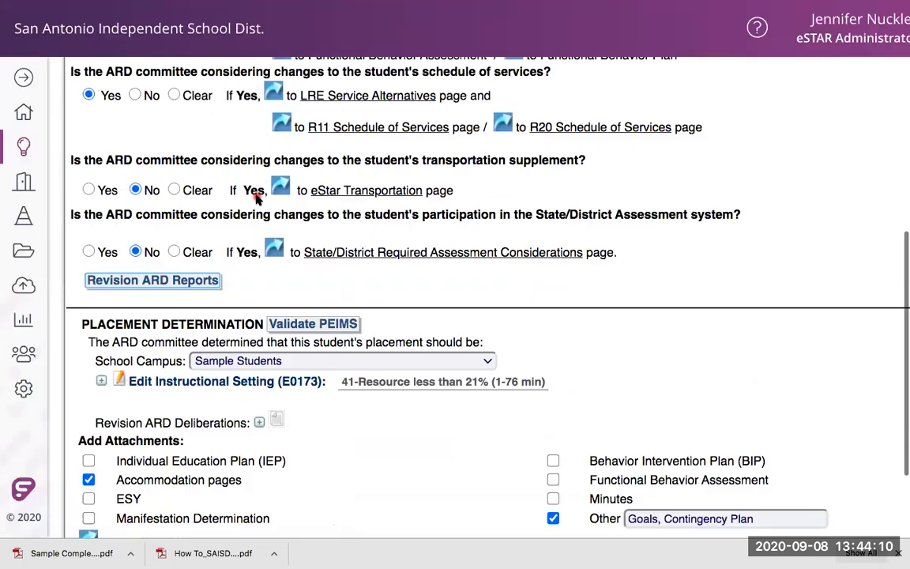
{"action": "scroll", "coordinate": [257, 200], "scroll_direction": "down", "scroll_amount": 5}
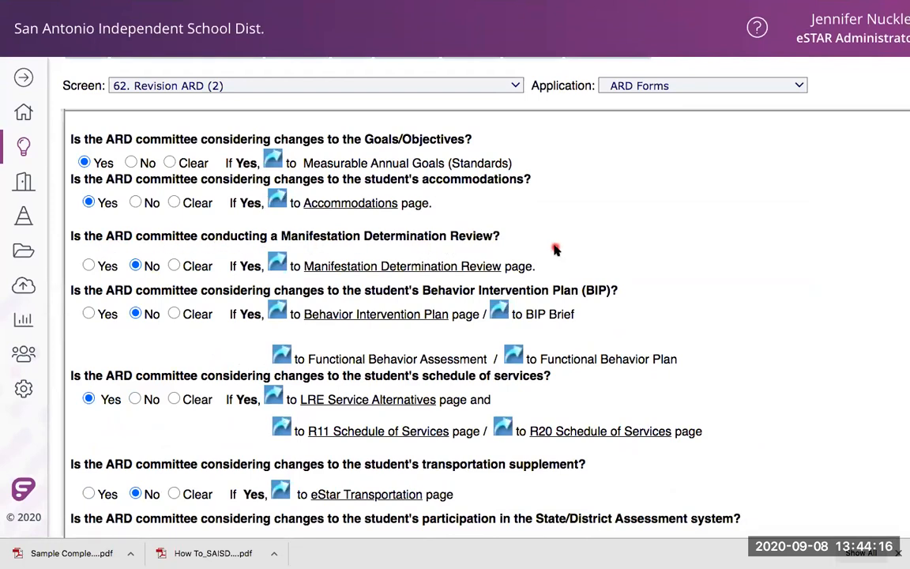
{"action": "scroll", "coordinate": [555, 250], "scroll_direction": "down", "scroll_amount": 1}
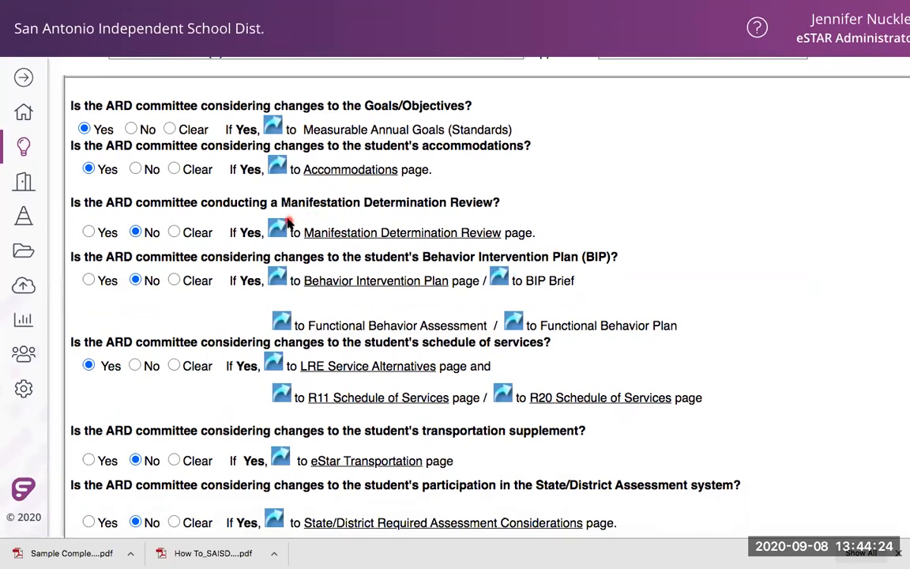
{"action": "scroll", "coordinate": [288, 223], "scroll_direction": "down", "scroll_amount": 1}
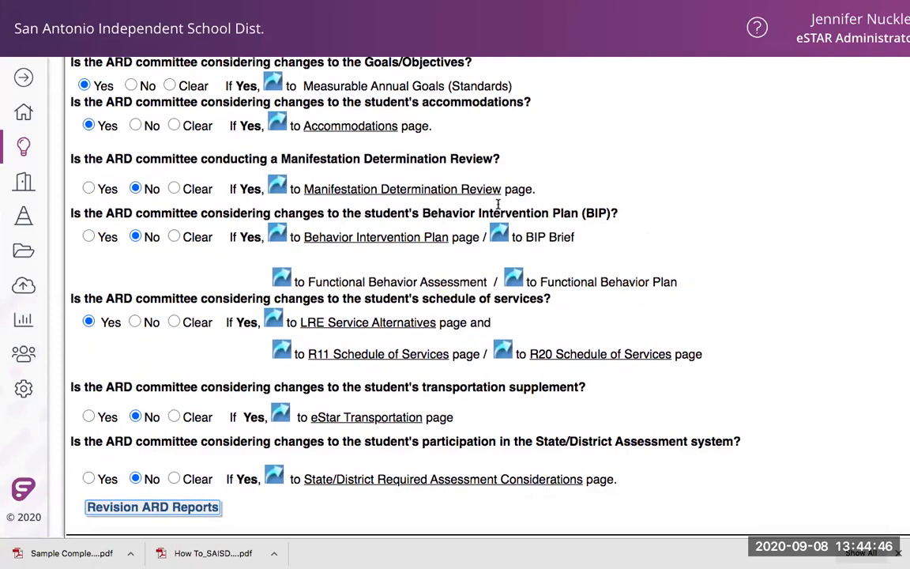
{"action": "left_click", "coordinate": [288, 230]}
{"action": "left_click", "coordinate": [286, 287]}
{"action": "scroll", "coordinate": [287, 286], "scroll_direction": "up", "scroll_amount": 4}
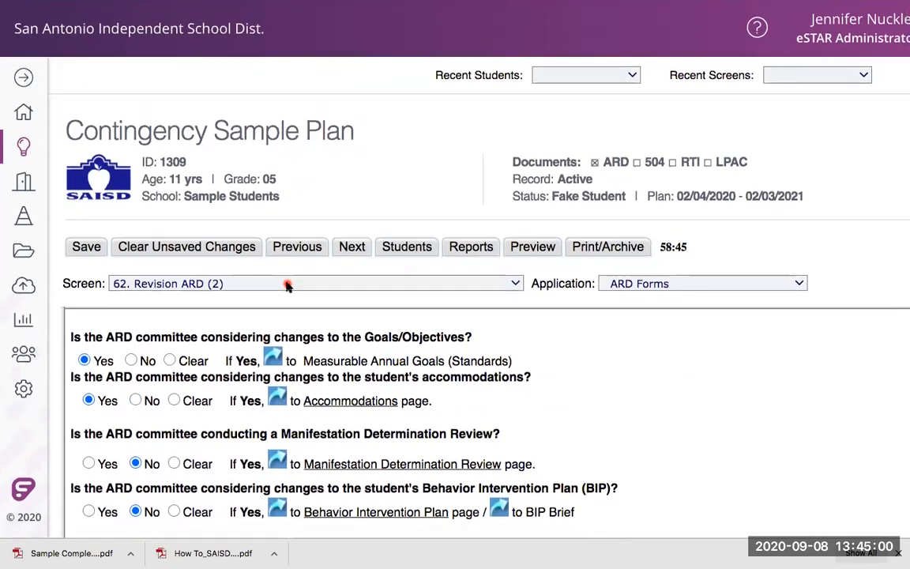
- Switch to the "How To_SAISD Contingency Planning in eSPED.pdf" guide in Google Drive and read the page 4 instructions on BIP and schedule of services
{"action": "mouse_move", "coordinate": [220, 6]}
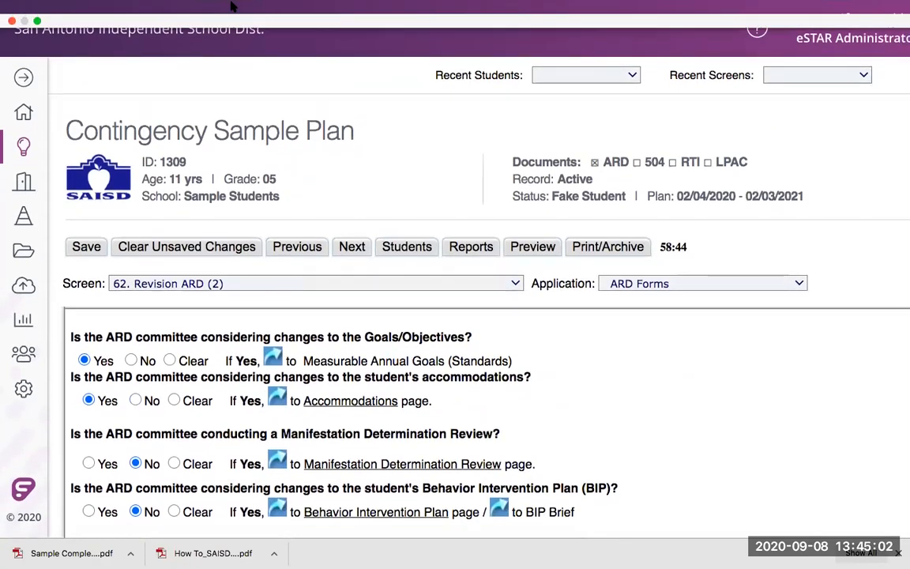
{"action": "right_click", "coordinate": [294, 11]}
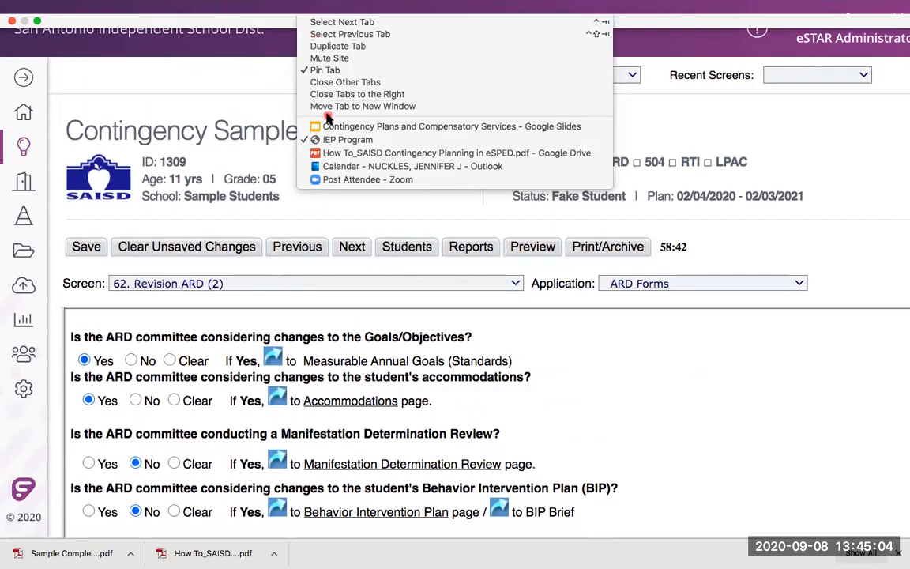
{"action": "left_click", "coordinate": [331, 154]}
{"action": "scroll", "coordinate": [378, 365], "scroll_direction": "down", "scroll_amount": 20}
{"action": "scroll", "coordinate": [378, 364], "scroll_direction": "up", "scroll_amount": 5}
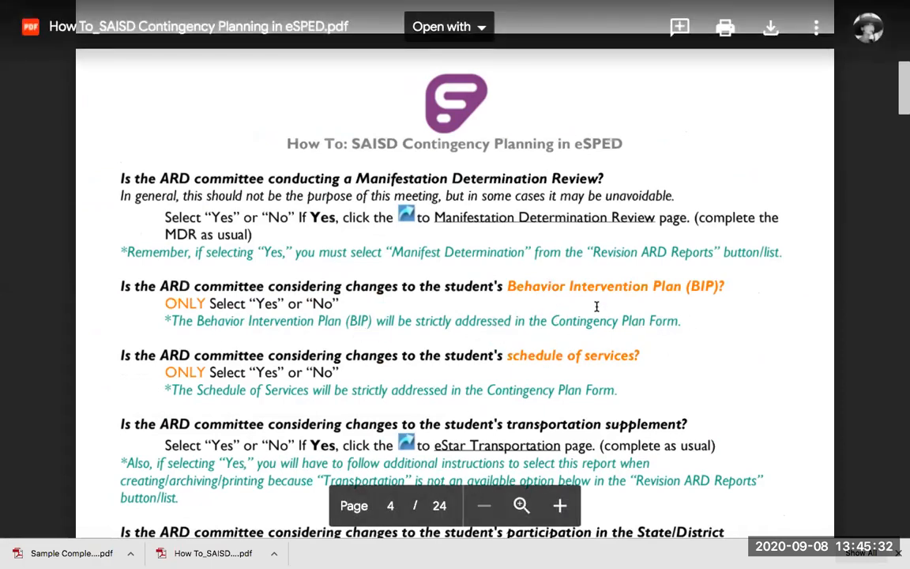
{"action": "scroll", "coordinate": [623, 326], "scroll_direction": "down", "scroll_amount": 1}
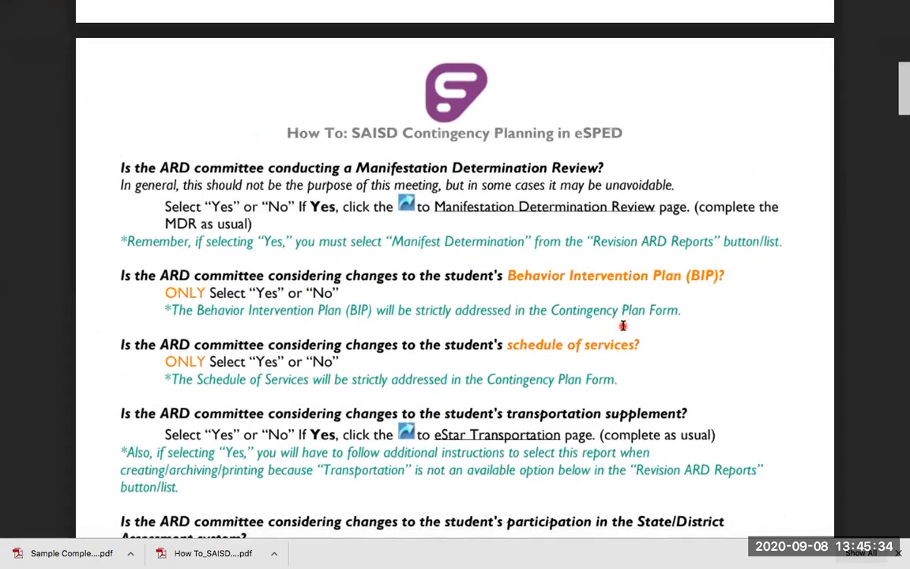
{"action": "scroll", "coordinate": [623, 326], "scroll_direction": "up", "scroll_amount": 2}
{"action": "scroll", "coordinate": [543, 278], "scroll_direction": "down", "scroll_amount": 3}
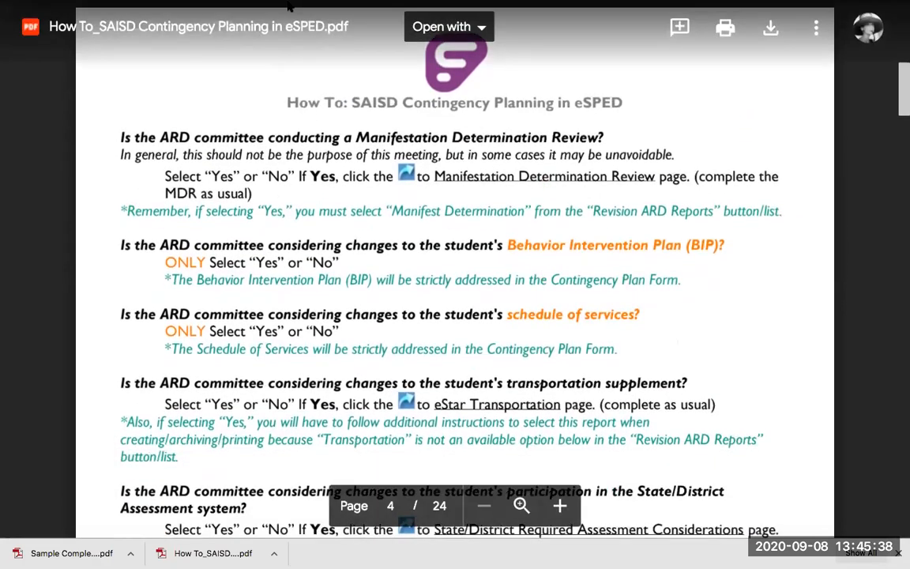
- Switch back to the IEP Program page and compare the Revision ARD (2) questions with the guide
{"action": "right_click", "coordinate": [307, 11]}
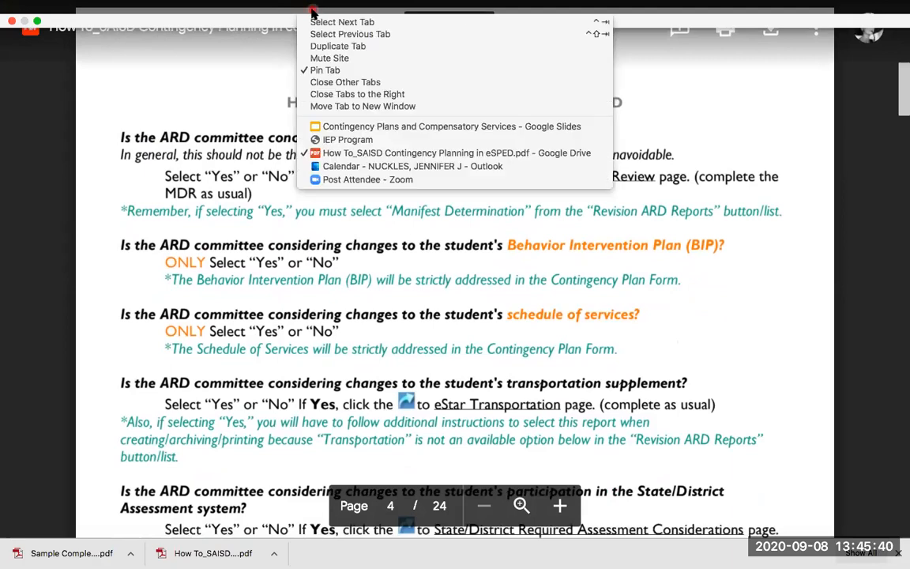
{"action": "left_click", "coordinate": [333, 140]}
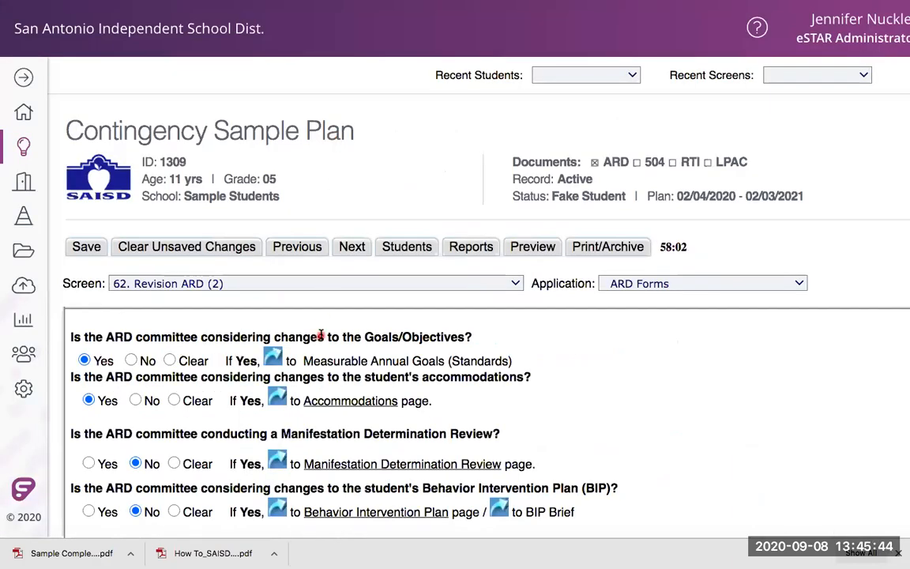
{"action": "scroll", "coordinate": [321, 335], "scroll_direction": "down", "scroll_amount": 5}
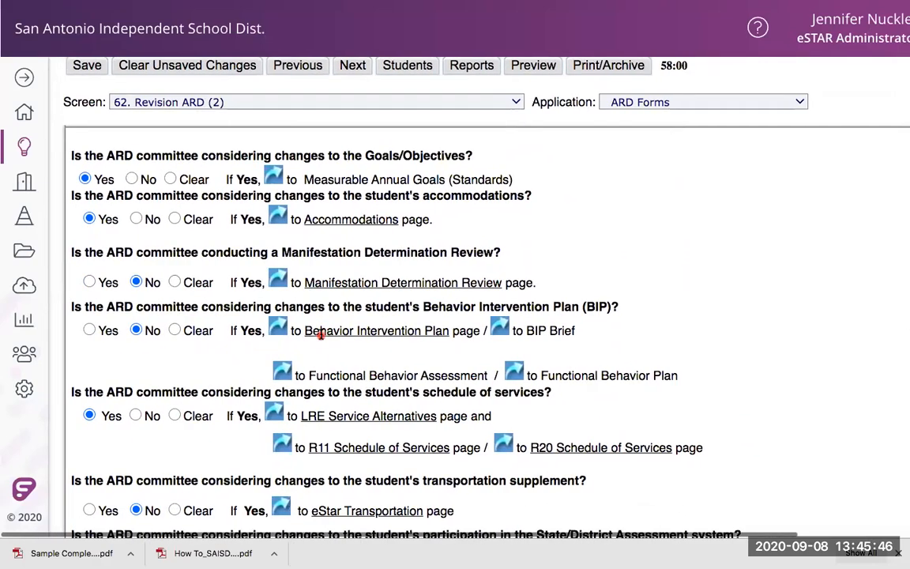
{"action": "scroll", "coordinate": [321, 335], "scroll_direction": "down", "scroll_amount": 3}
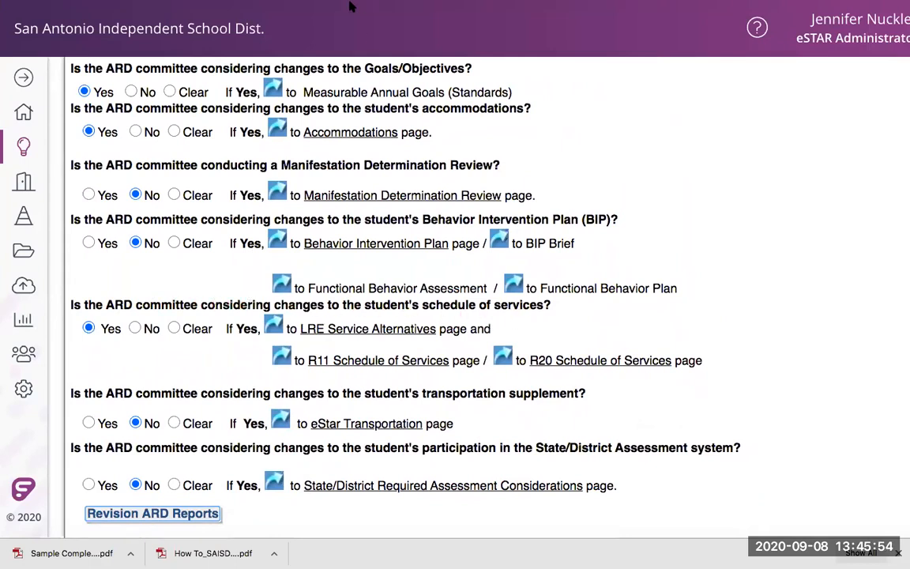
- Switch to the "How To_SAISD Contingency Planning in eSPED.pdf" guide and read the page 4 instructions on schedule of services and transportation
{"action": "right_click", "coordinate": [314, 8]}
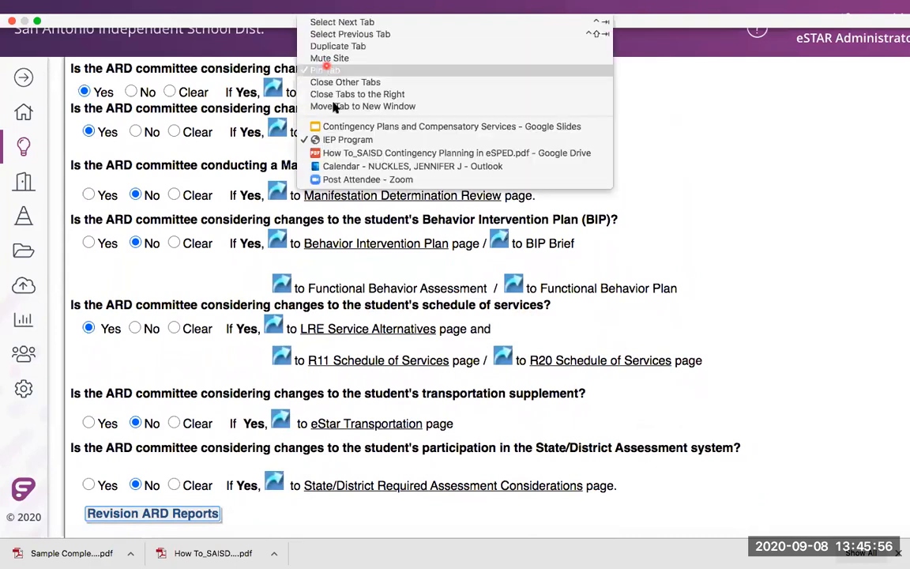
{"action": "left_click", "coordinate": [316, 151]}
{"action": "scroll", "coordinate": [334, 324], "scroll_direction": "down", "scroll_amount": 1}
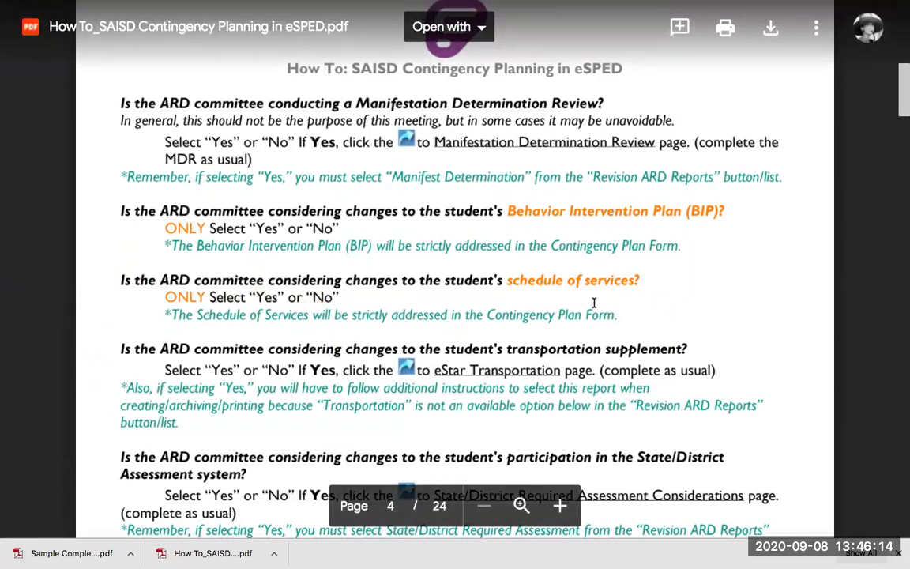
- Switch back to the IEP Program page and review the Revision ARD (2) questions on transportation supplement and State/District Assessment
{"action": "mouse_move", "coordinate": [359, 6]}
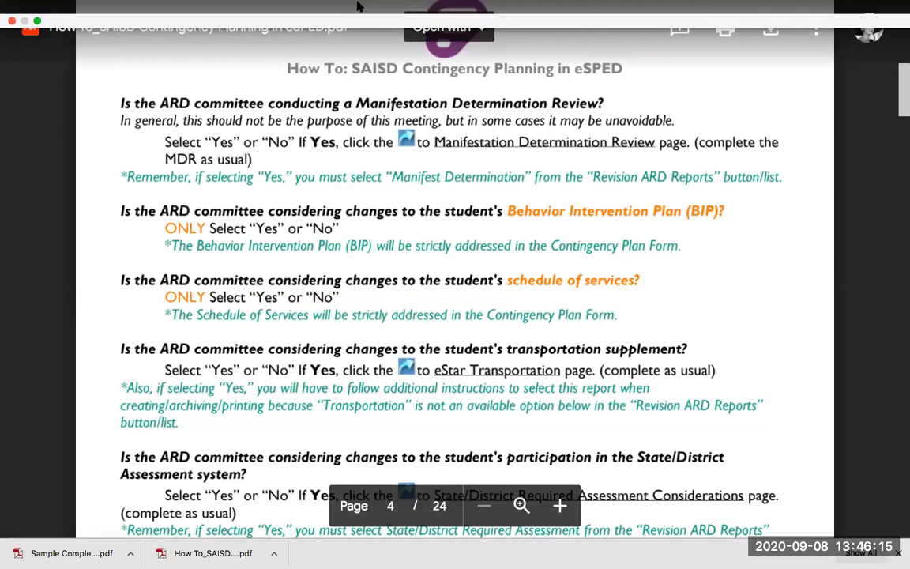
{"action": "right_click", "coordinate": [312, 9]}
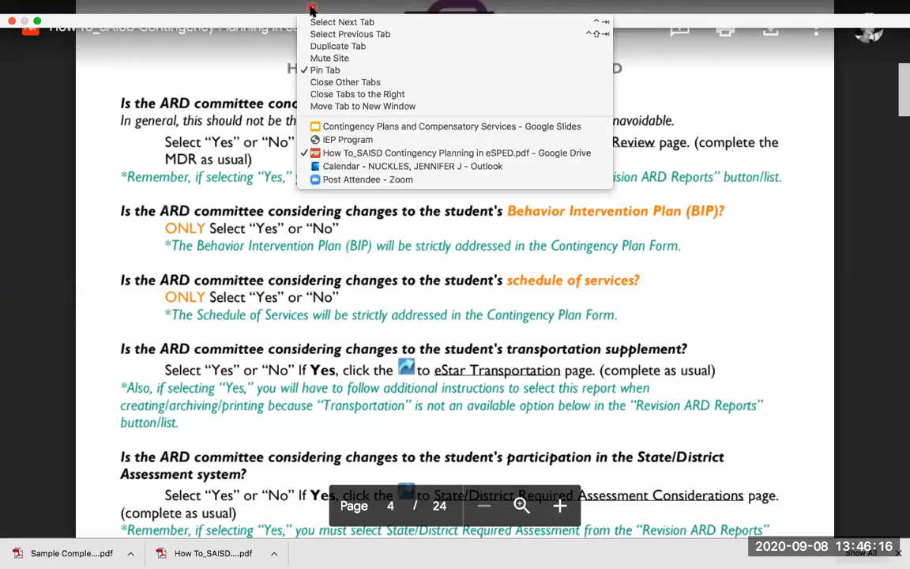
{"action": "left_click", "coordinate": [330, 140]}
{"action": "scroll", "coordinate": [300, 331], "scroll_direction": "down", "scroll_amount": 3}
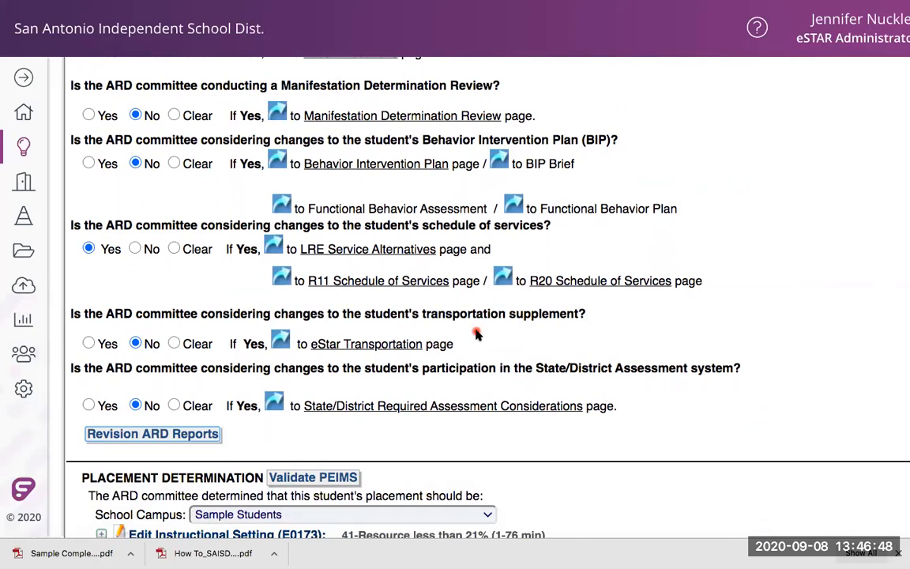
- Open the Revision ARD Reports selection, look through its list for a transportation report, and close it
{"action": "scroll", "coordinate": [476, 334], "scroll_direction": "down", "scroll_amount": 2}
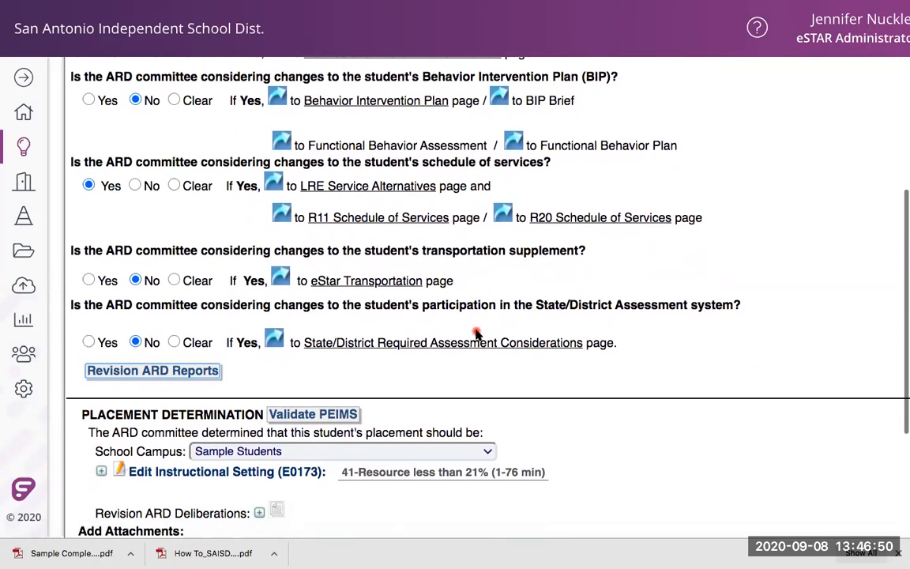
{"action": "left_click", "coordinate": [198, 377]}
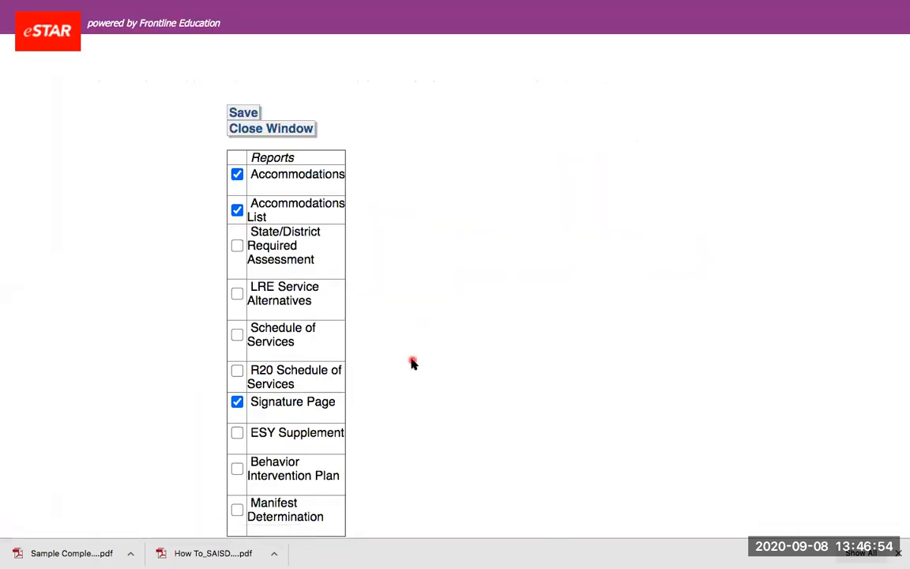
{"action": "scroll", "coordinate": [410, 361], "scroll_direction": "down", "scroll_amount": 2}
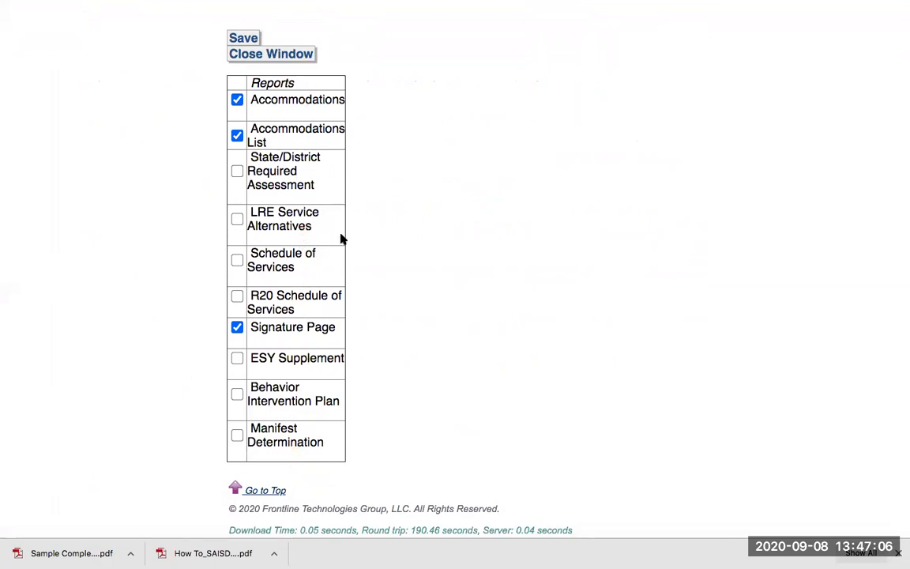
{"action": "left_click", "coordinate": [299, 56]}
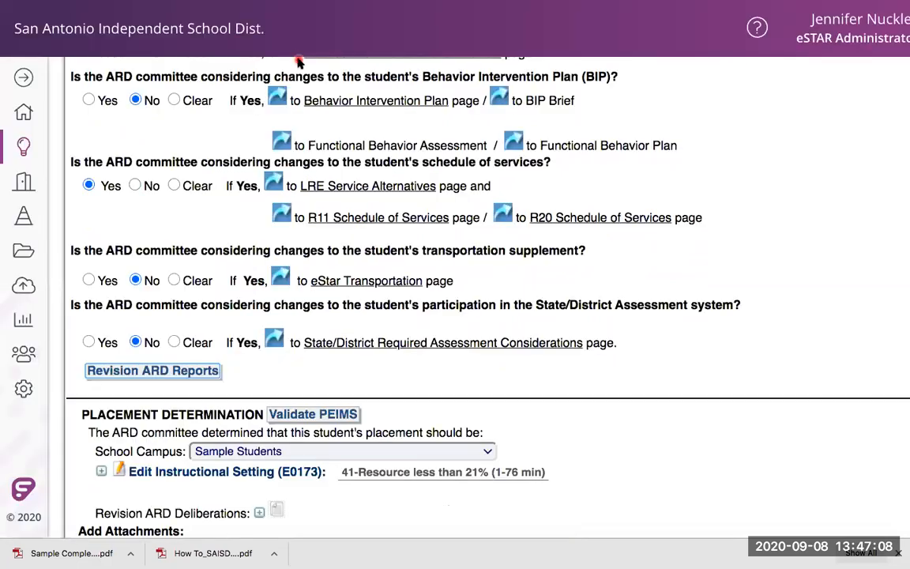
- Review the transportation supplement question, then switch to the how-to guide and read its page 4 note on selecting the transportation report
{"action": "scroll", "coordinate": [364, 303], "scroll_direction": "up", "scroll_amount": 2}
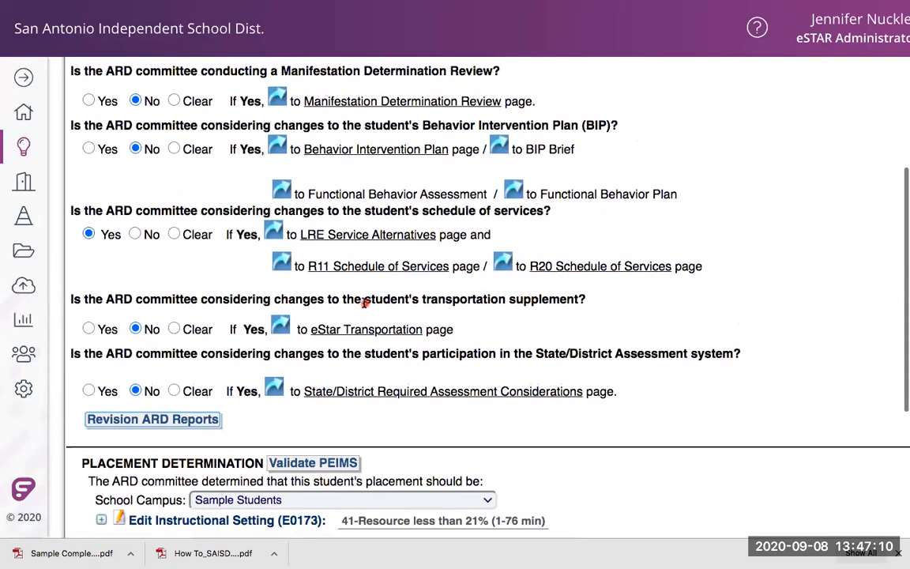
{"action": "scroll", "coordinate": [364, 303], "scroll_direction": "up", "scroll_amount": 1}
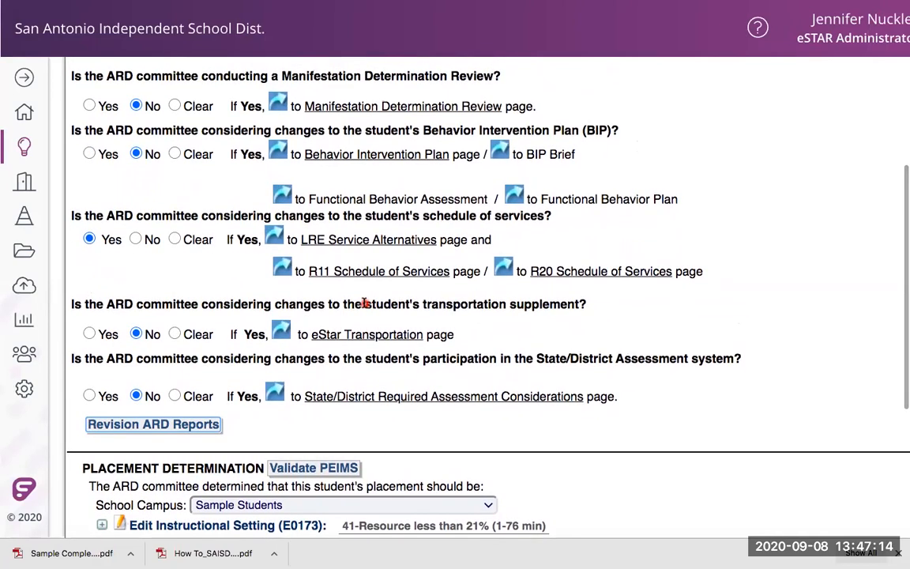
{"action": "scroll", "coordinate": [364, 305], "scroll_direction": "up", "scroll_amount": 1}
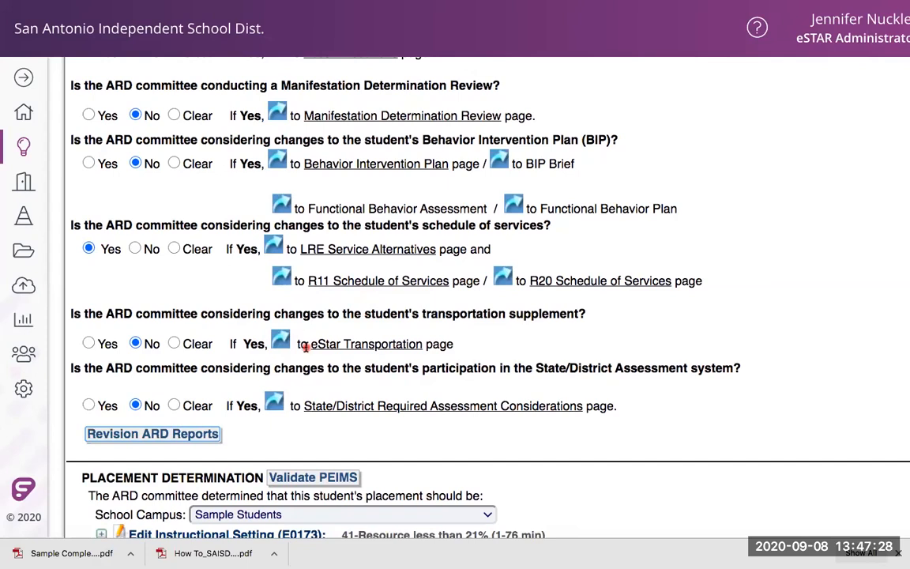
{"action": "right_click", "coordinate": [305, 16]}
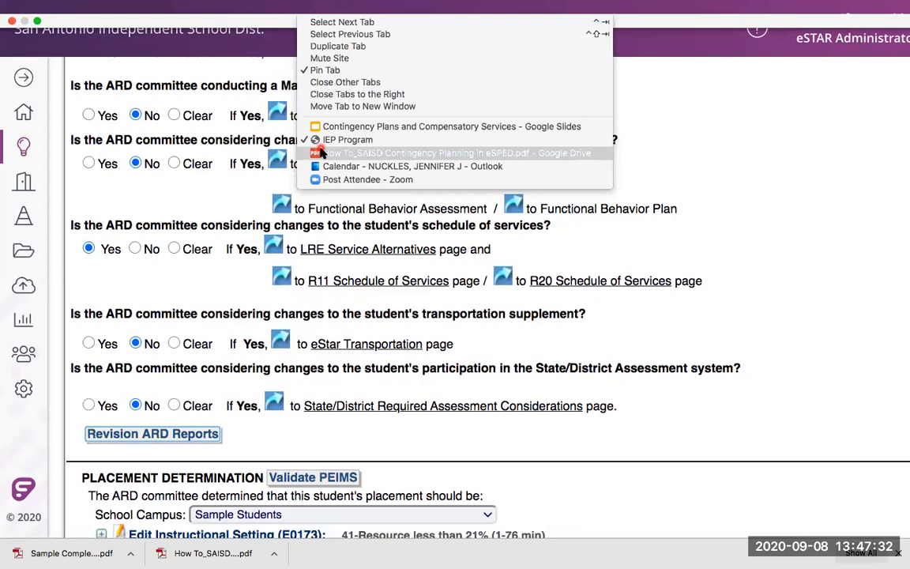
{"action": "left_click", "coordinate": [320, 153]}
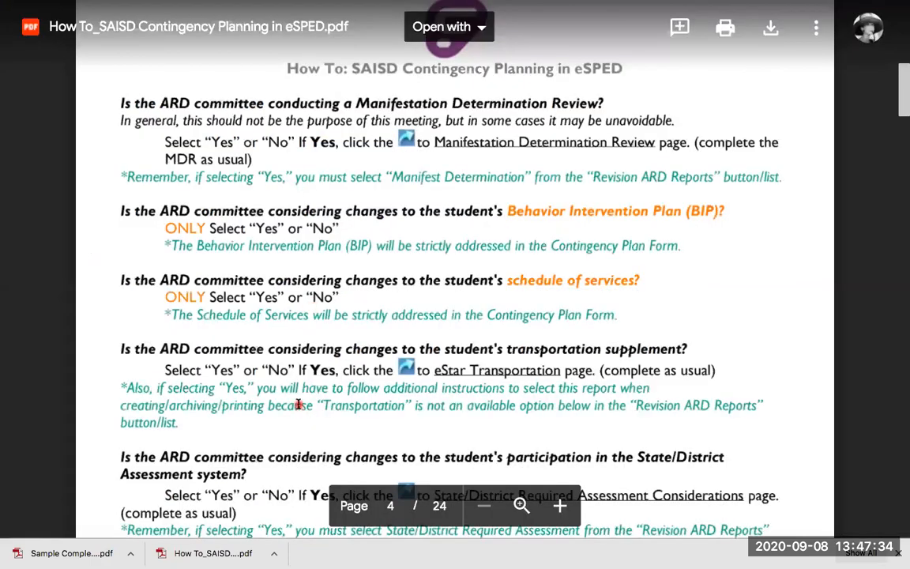
{"action": "scroll", "coordinate": [300, 407], "scroll_direction": "down", "scroll_amount": 1}
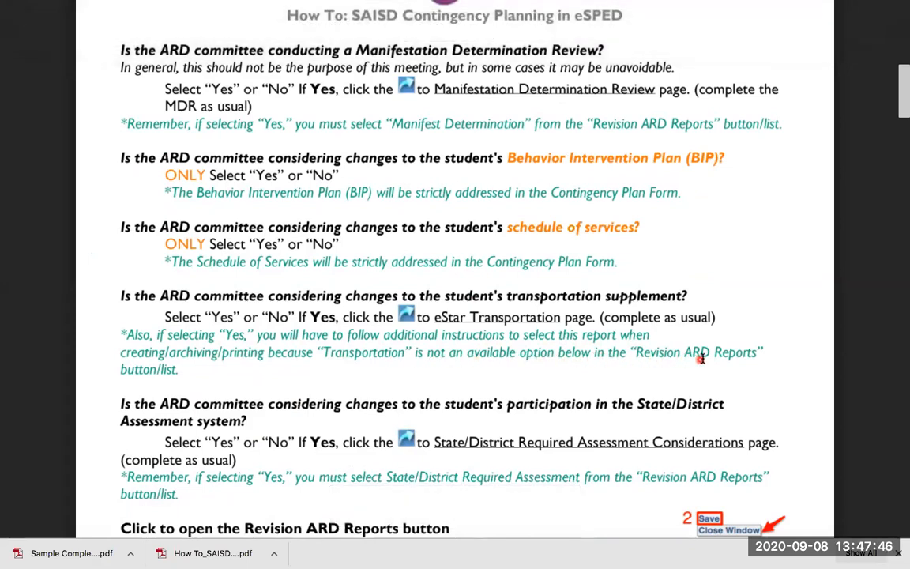
- Go back to page 3 of the guide and examine the hyperlinked directions for goals and accommodations
{"action": "scroll", "coordinate": [322, 315], "scroll_direction": "up", "scroll_amount": 5}
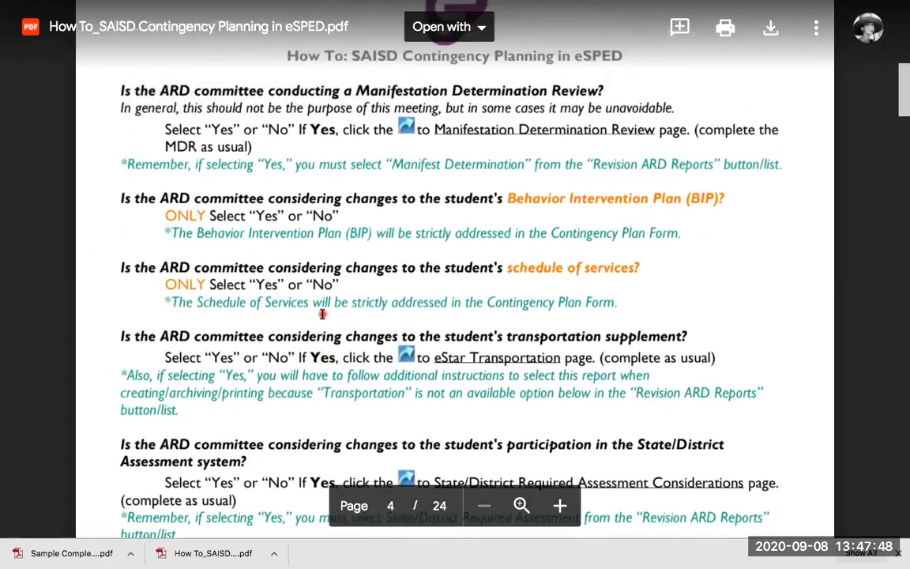
{"action": "scroll", "coordinate": [323, 315], "scroll_direction": "up", "scroll_amount": 5}
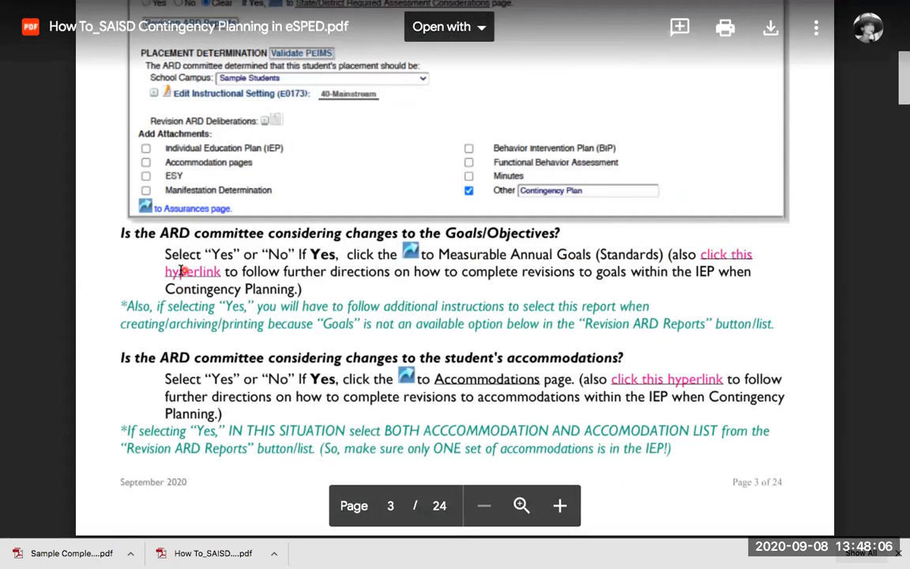
{"action": "scroll", "coordinate": [174, 271], "scroll_direction": "down", "scroll_amount": 1}
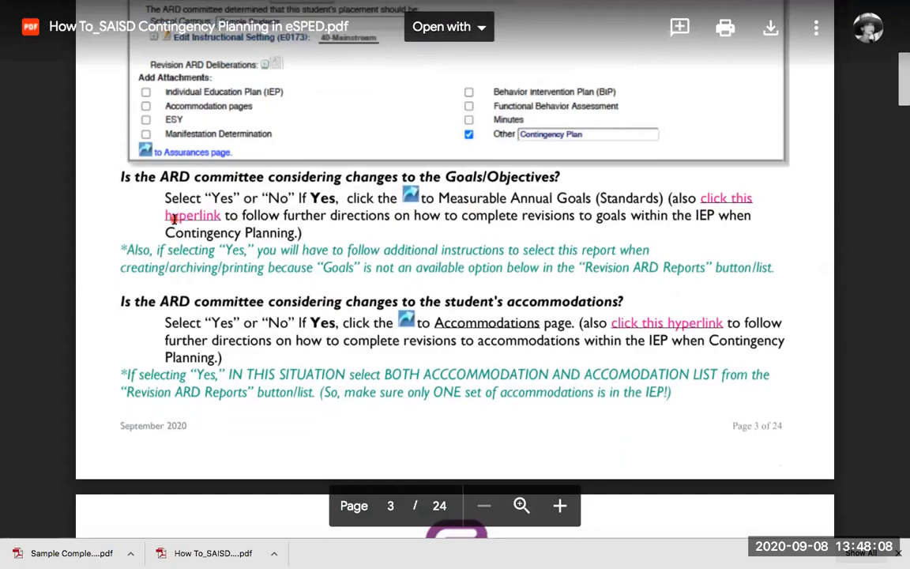
- Examine the Measurable Annual Goals revision instructions on pages 6 and 7 of the guide, through the Revision ARD (2) return hyperlink
{"action": "scroll", "coordinate": [199, 229], "scroll_direction": "down", "scroll_amount": 12}
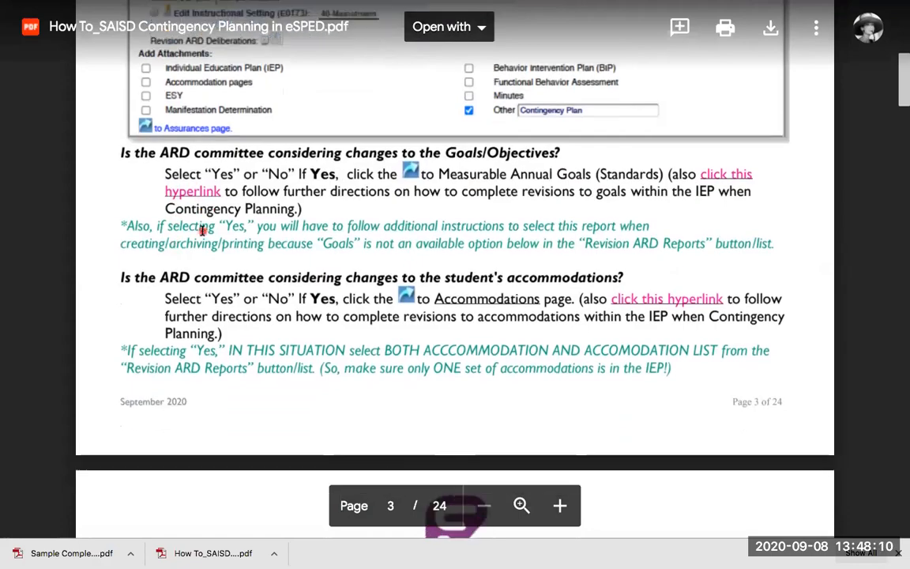
{"action": "scroll", "coordinate": [202, 233], "scroll_direction": "down", "scroll_amount": 15}
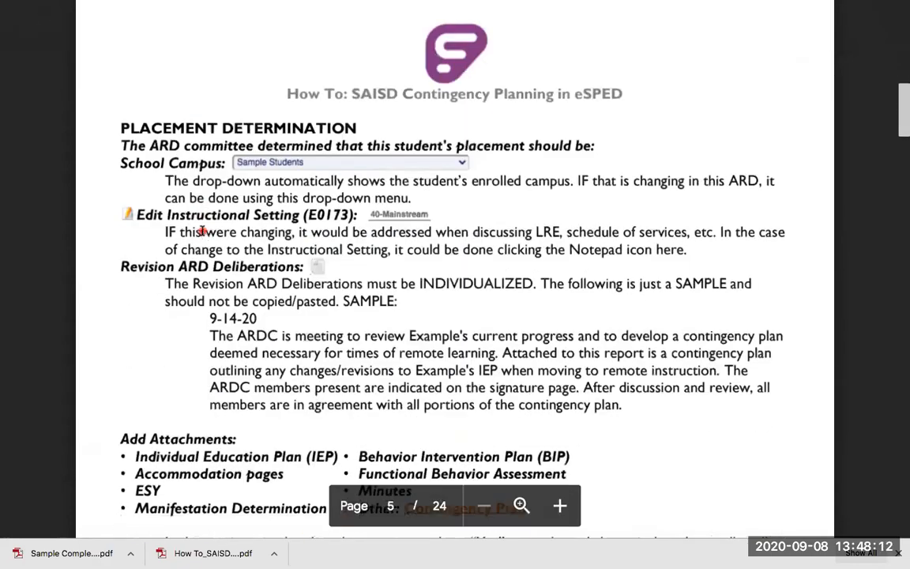
{"action": "scroll", "coordinate": [201, 233], "scroll_direction": "down", "scroll_amount": 3}
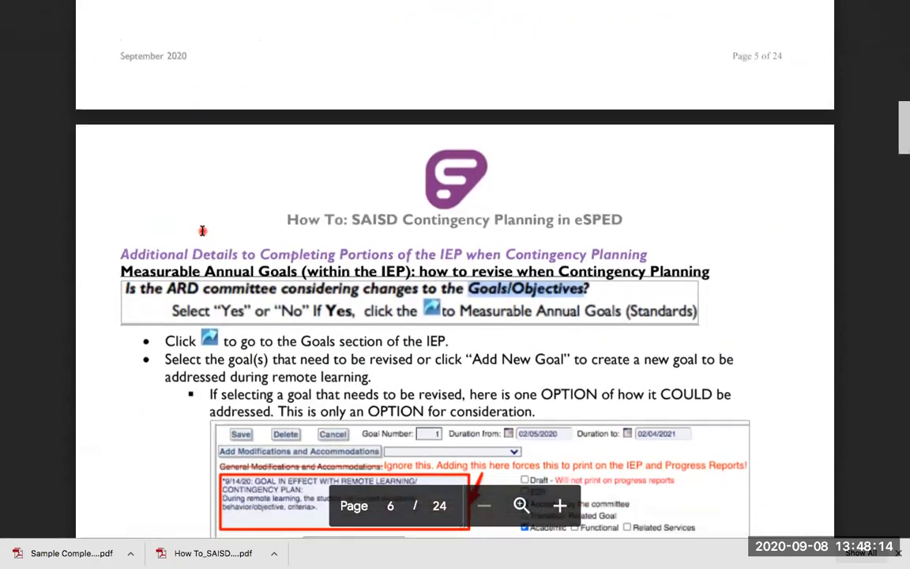
{"action": "scroll", "coordinate": [119, 234], "scroll_direction": "down", "scroll_amount": 20}
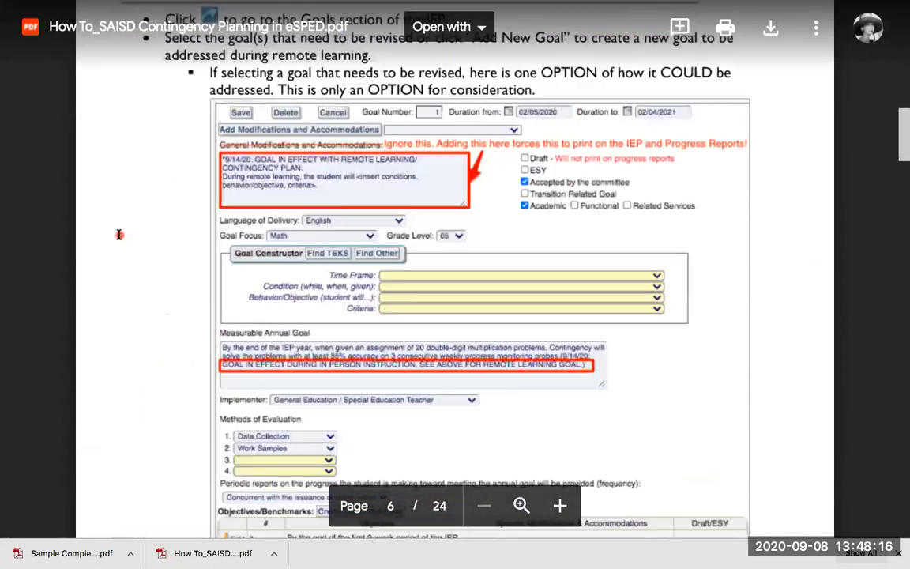
{"action": "scroll", "coordinate": [118, 235], "scroll_direction": "down", "scroll_amount": 6}
{"action": "scroll", "coordinate": [119, 234], "scroll_direction": "up", "scroll_amount": 18}
{"action": "scroll", "coordinate": [118, 235], "scroll_direction": "up", "scroll_amount": 18}
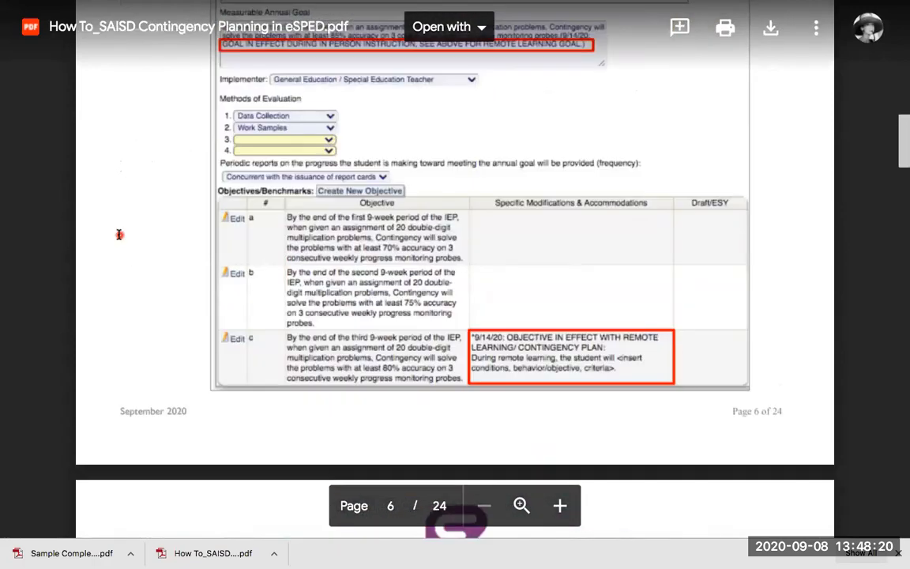
{"action": "scroll", "coordinate": [119, 235], "scroll_direction": "up", "scroll_amount": 3}
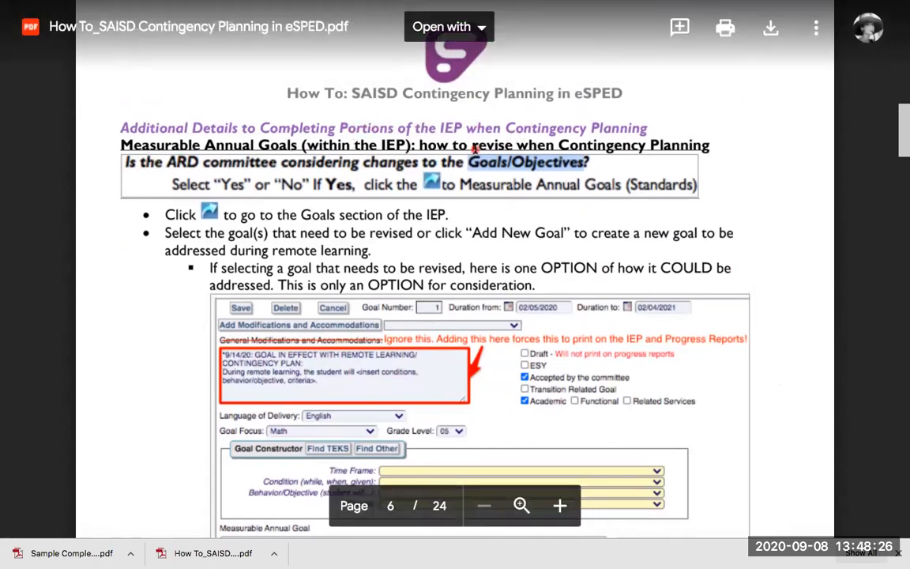
{"action": "scroll", "coordinate": [404, 280], "scroll_direction": "down", "scroll_amount": 7}
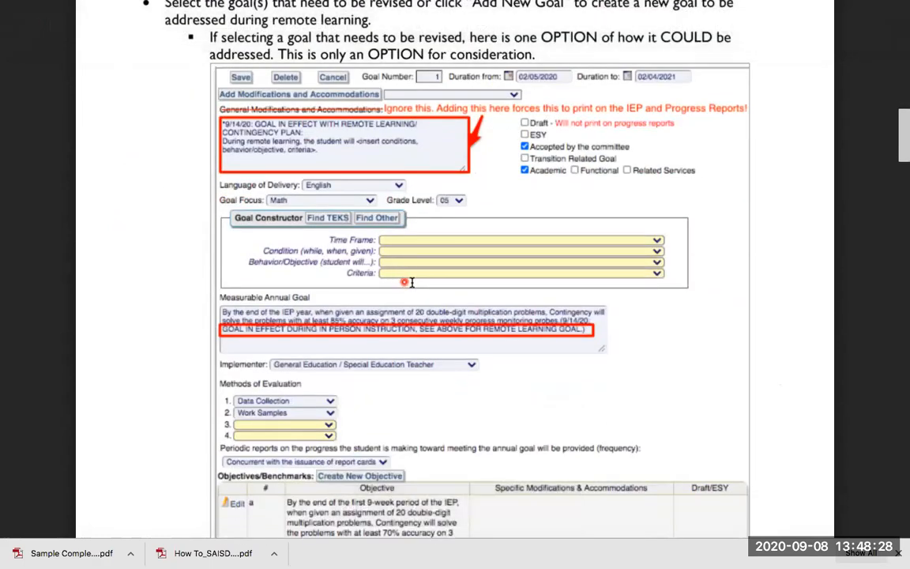
{"action": "scroll", "coordinate": [406, 331], "scroll_direction": "down", "scroll_amount": 15}
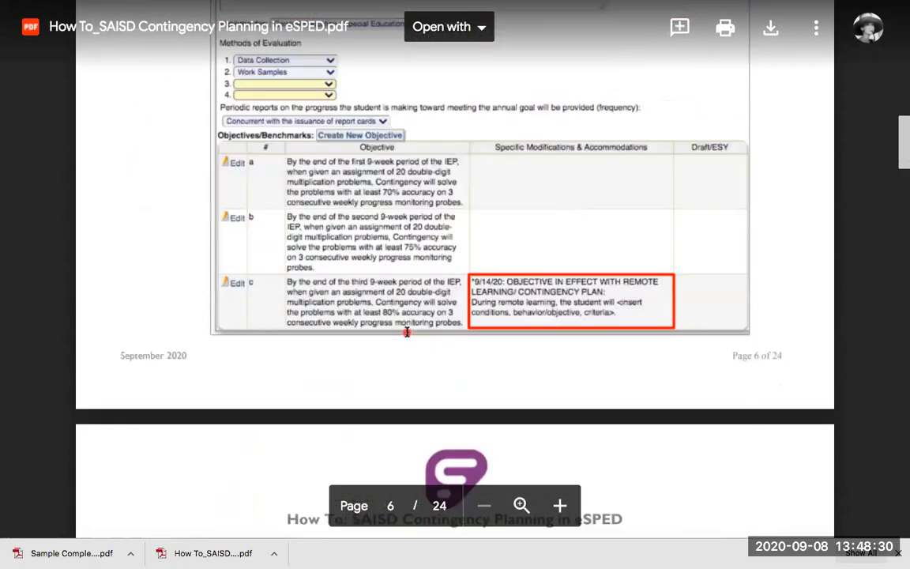
{"action": "scroll", "coordinate": [406, 332], "scroll_direction": "down", "scroll_amount": 13}
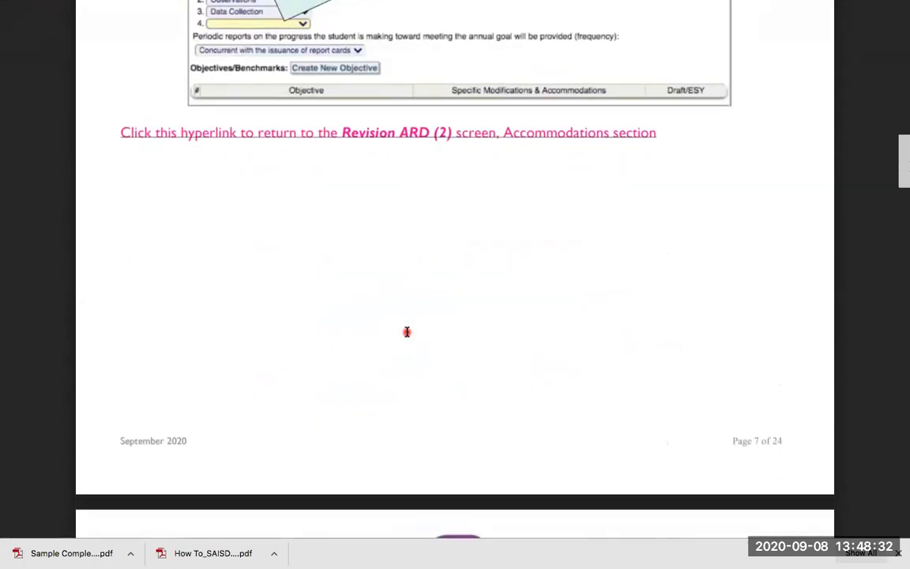
{"action": "scroll", "coordinate": [406, 331], "scroll_direction": "up", "scroll_amount": 4}
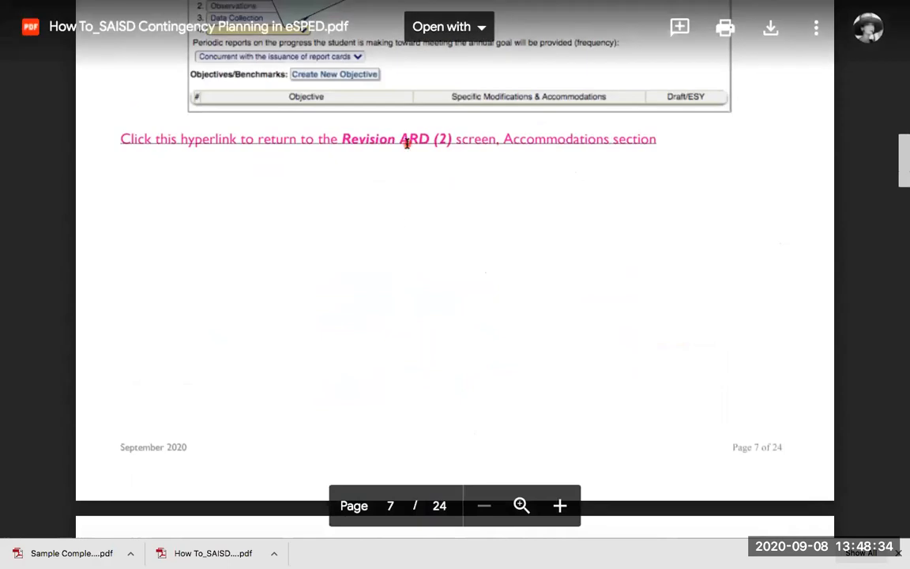
- Read the page 8 instructions on revising Accommodations within the IEP when contingency planning
{"action": "scroll", "coordinate": [360, 352], "scroll_direction": "down", "scroll_amount": 13}
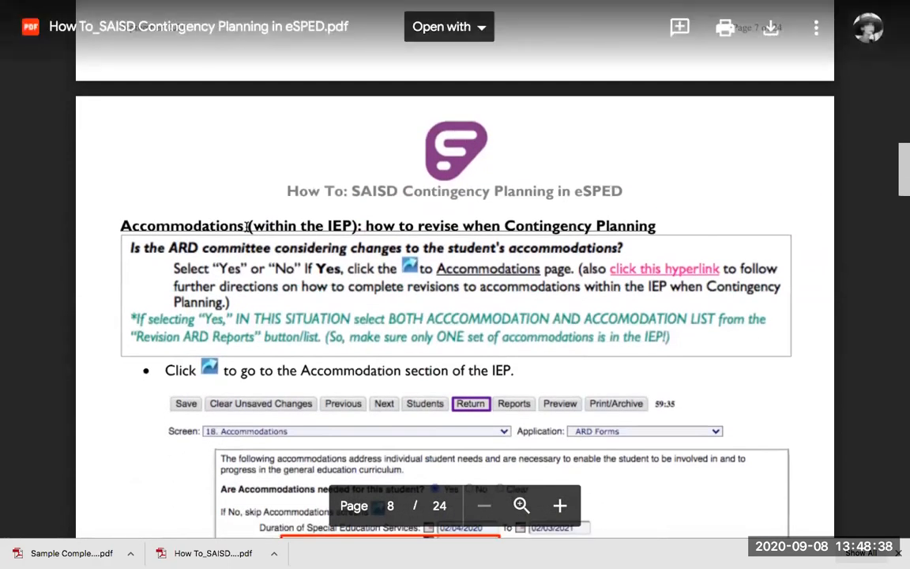
{"action": "scroll", "coordinate": [303, 405], "scroll_direction": "down", "scroll_amount": 10}
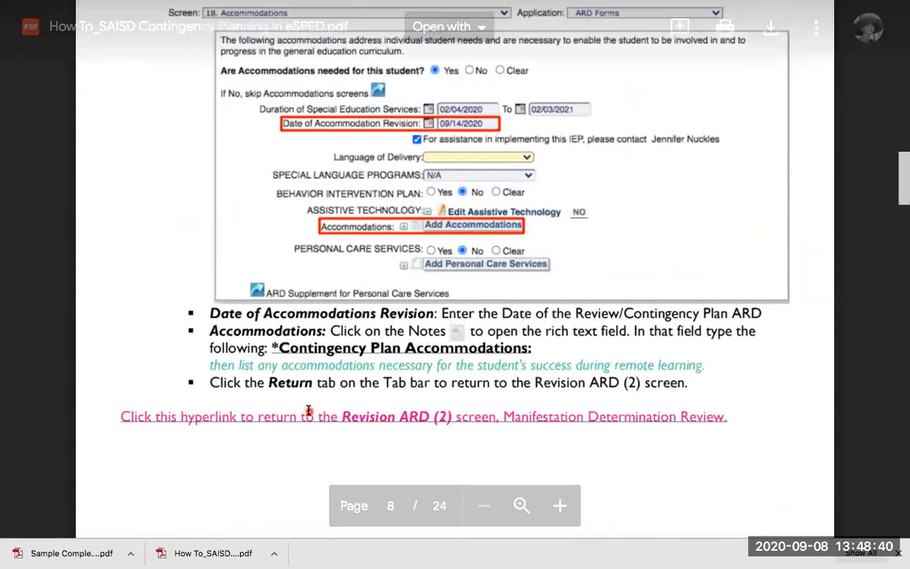
{"action": "scroll", "coordinate": [309, 411], "scroll_direction": "down", "scroll_amount": 1}
- Return to page 4 of the guide and examine the State/District Assessment and Revision ARD Reports instructions
{"action": "scroll", "coordinate": [312, 380], "scroll_direction": "up", "scroll_amount": 20}
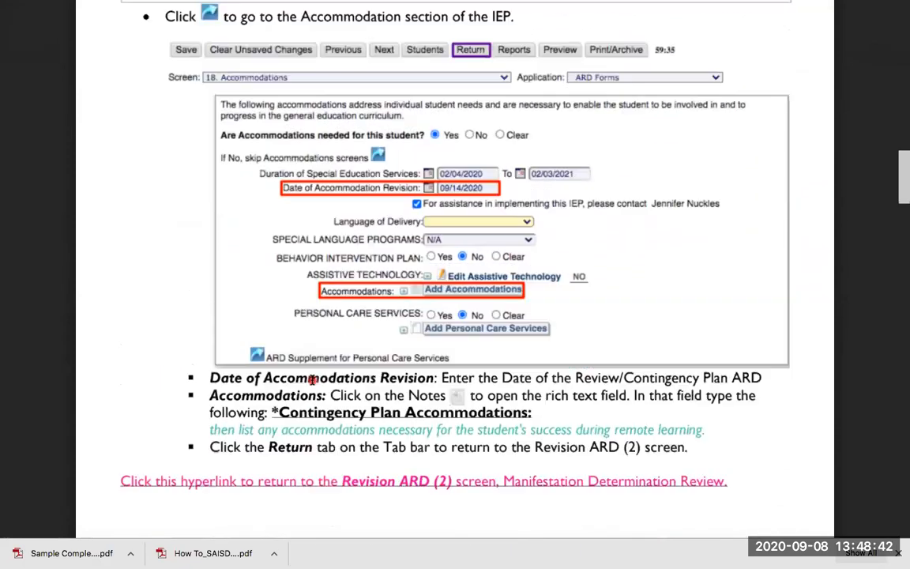
{"action": "scroll", "coordinate": [312, 380], "scroll_direction": "up", "scroll_amount": 18}
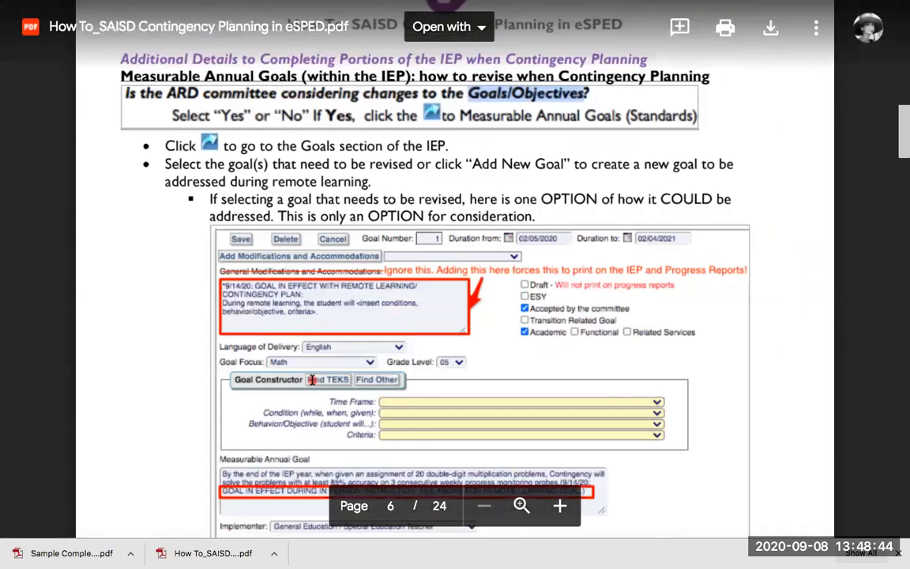
{"action": "scroll", "coordinate": [312, 380], "scroll_direction": "up", "scroll_amount": 20}
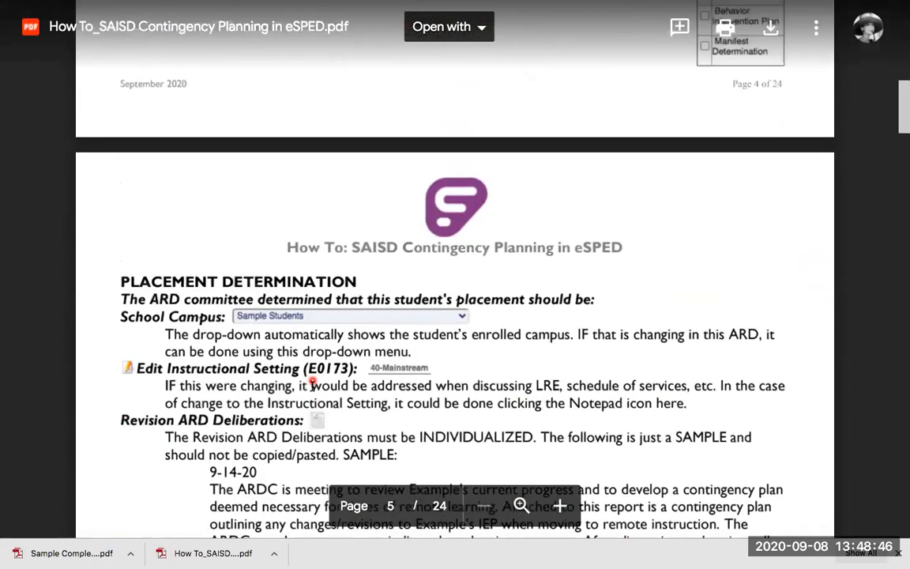
{"action": "scroll", "coordinate": [312, 385], "scroll_direction": "up", "scroll_amount": 5}
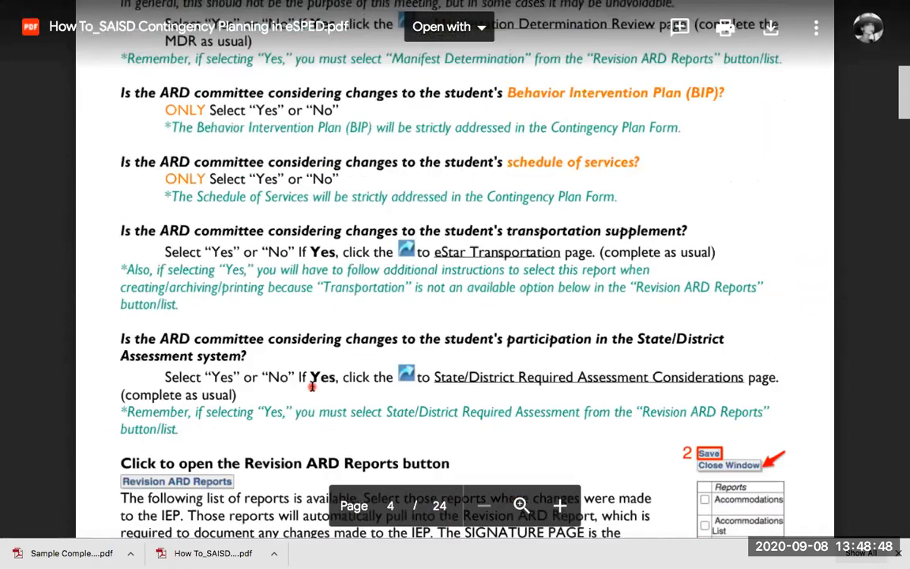
{"action": "scroll", "coordinate": [312, 386], "scroll_direction": "down", "scroll_amount": 3}
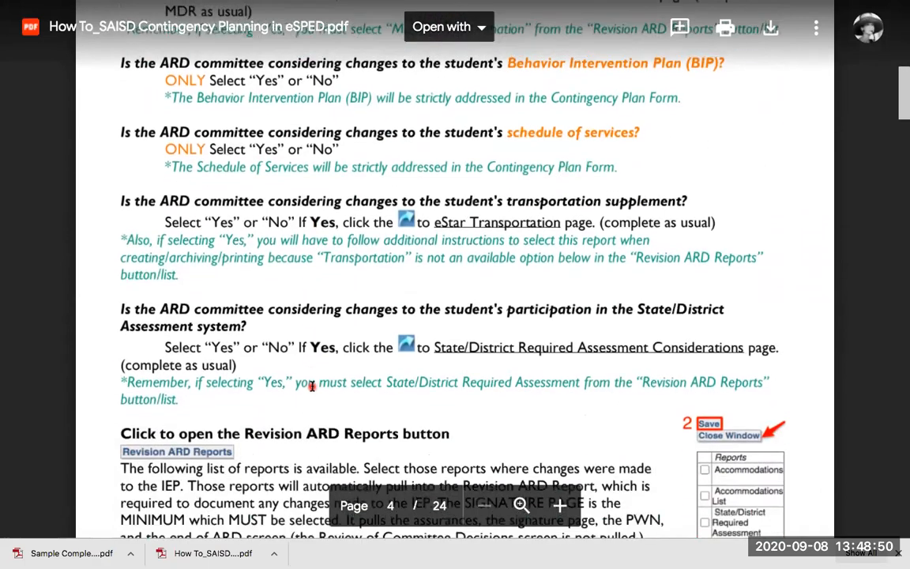
- Return to the student's IEP record and save the Revision ARD Reports selections of Accommodations, Accommodations List and Signature Page, closing the list
{"action": "right_click", "coordinate": [305, 8]}
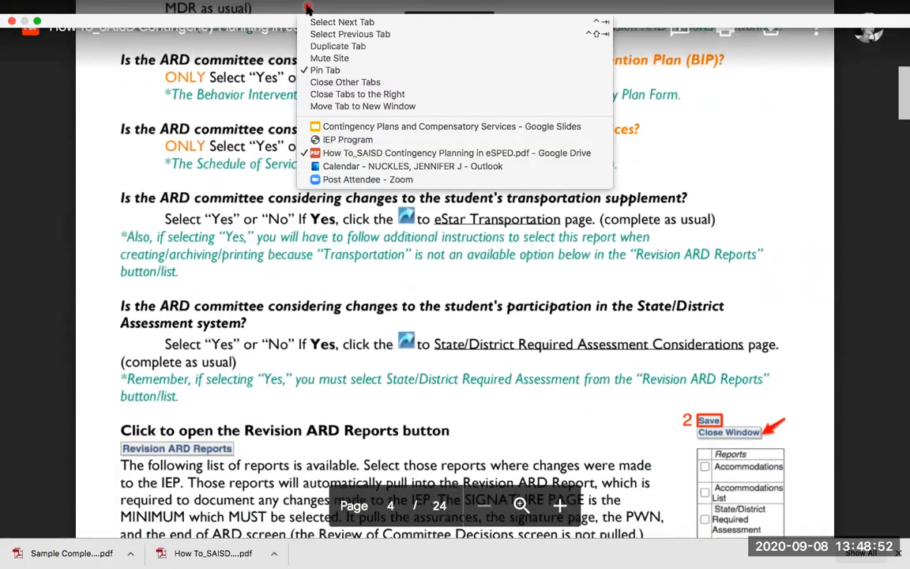
{"action": "left_click", "coordinate": [341, 140]}
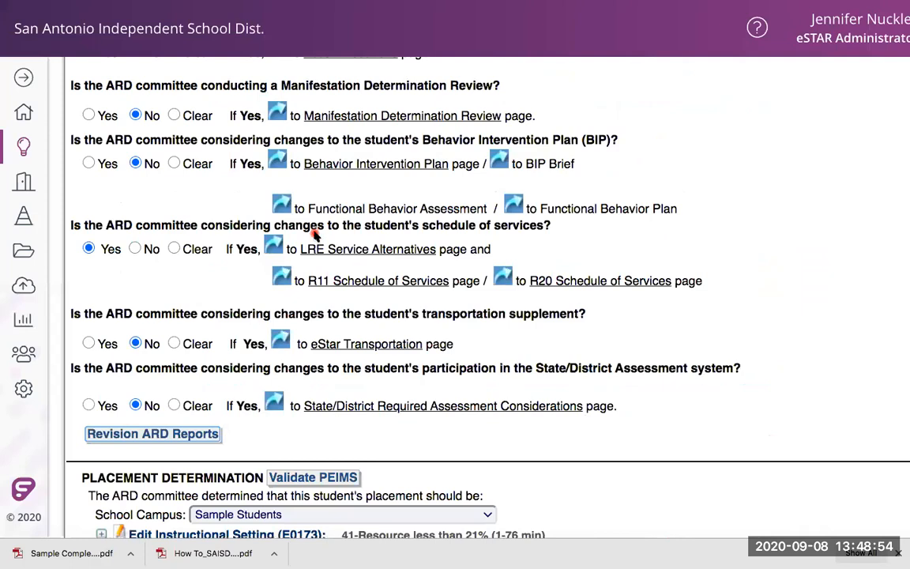
{"action": "scroll", "coordinate": [319, 371], "scroll_direction": "down", "scroll_amount": 2}
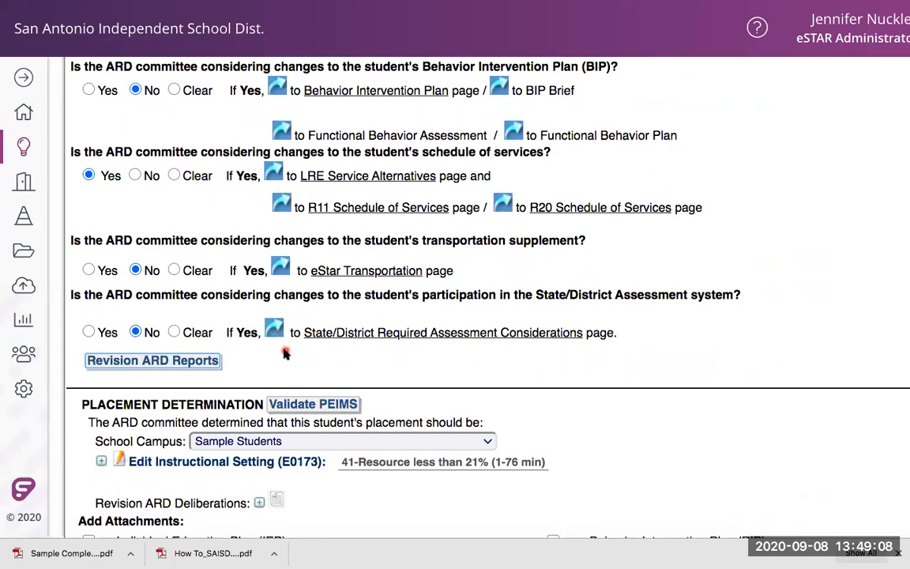
{"action": "left_click", "coordinate": [207, 340]}
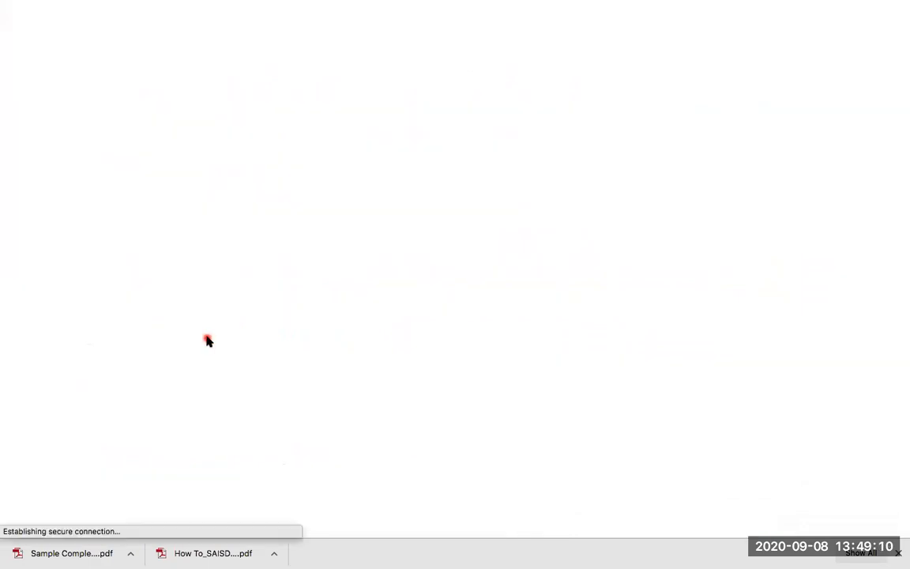
{"action": "scroll", "coordinate": [490, 294], "scroll_direction": "down", "scroll_amount": 2}
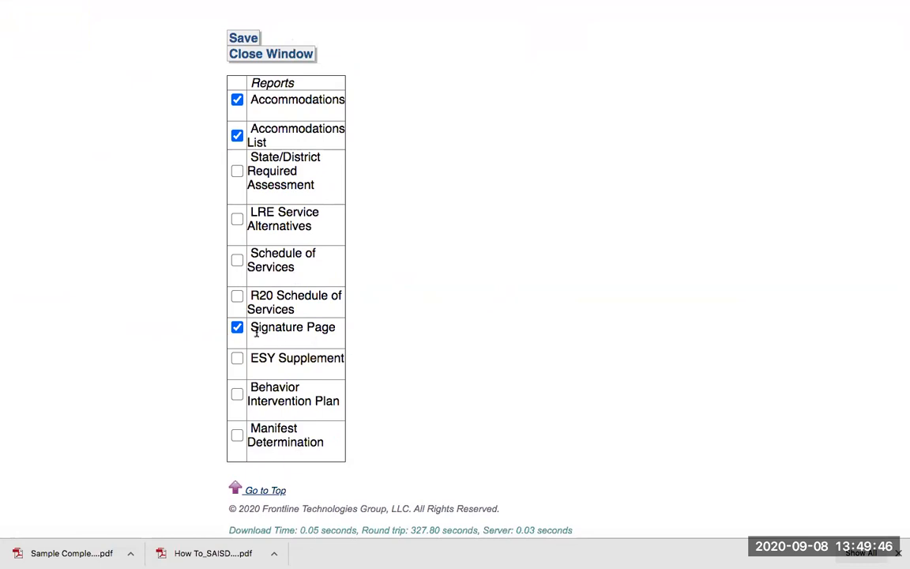
{"action": "left_click", "coordinate": [244, 39]}
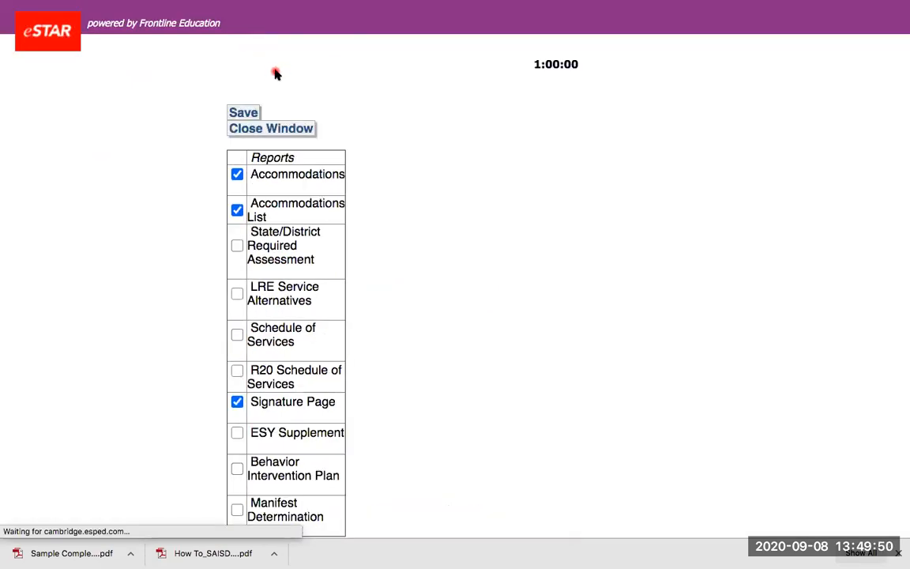
{"action": "left_click", "coordinate": [284, 128]}
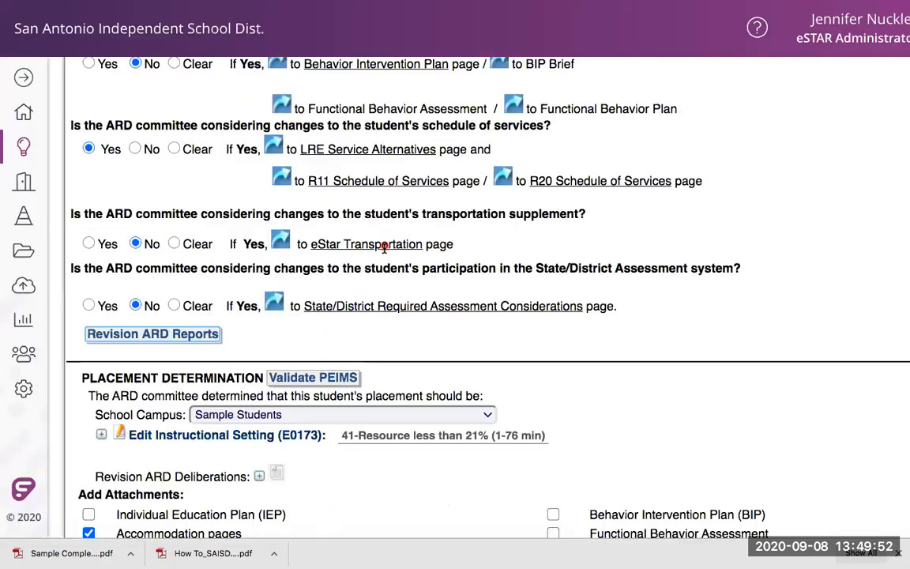
- Open the Revision ARD Deliberations notes, review the 9-14-20 contingency plan statement and save them
{"action": "scroll", "coordinate": [427, 349], "scroll_direction": "down", "scroll_amount": 4}
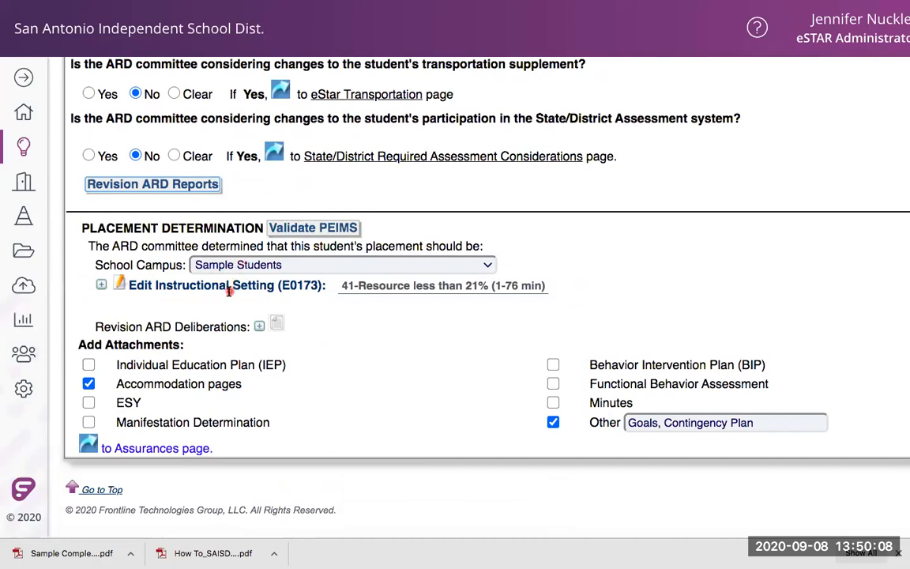
{"action": "left_click", "coordinate": [381, 304]}
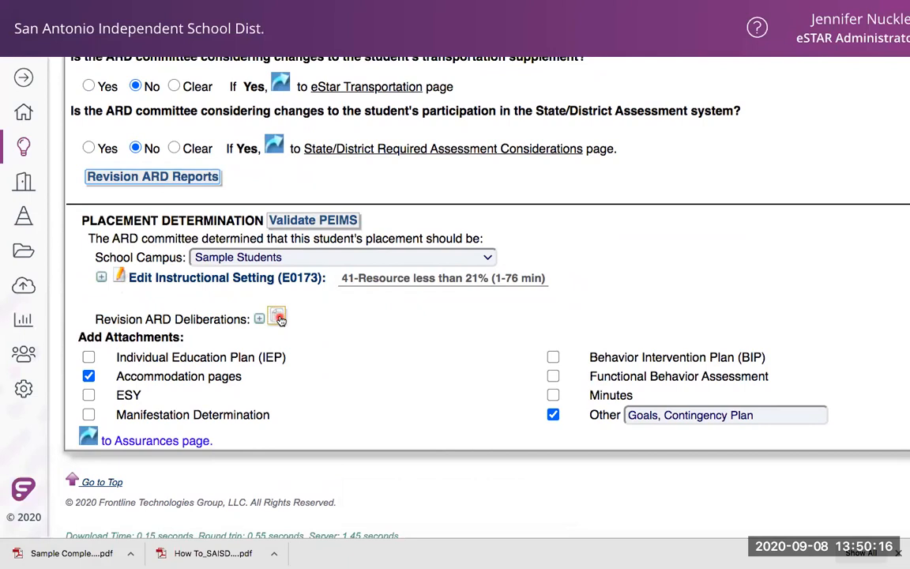
{"action": "left_click", "coordinate": [278, 319]}
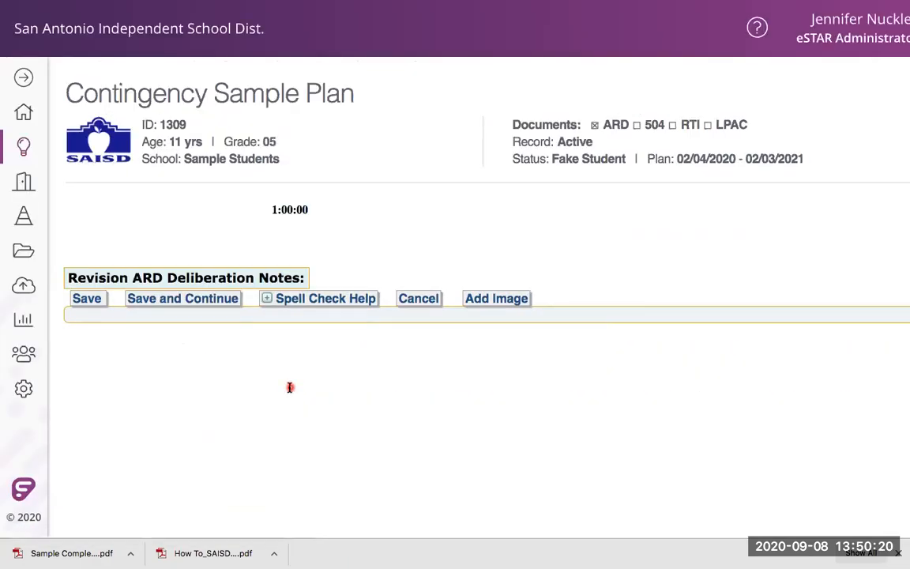
{"action": "scroll", "coordinate": [290, 387], "scroll_direction": "down", "scroll_amount": 1}
{"action": "scroll", "coordinate": [290, 387], "scroll_direction": "down", "scroll_amount": 2}
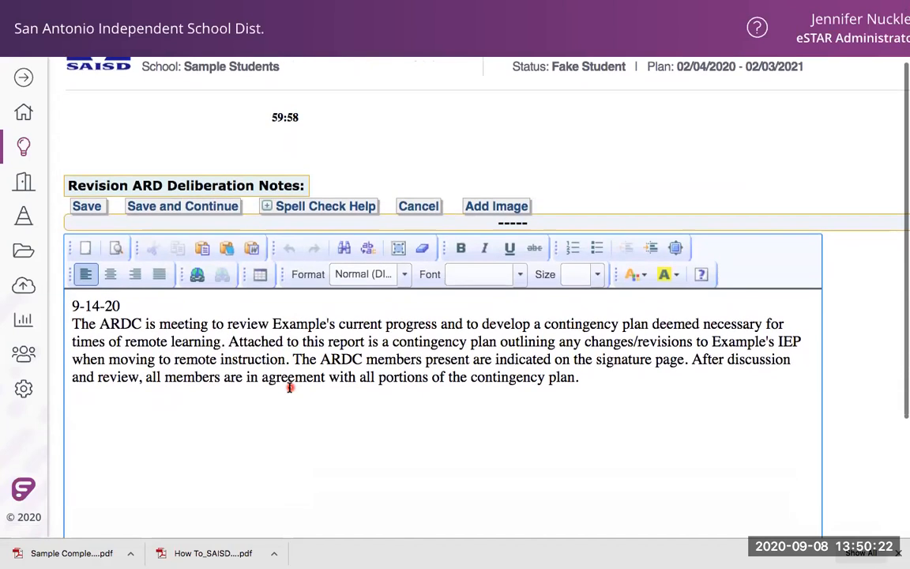
{"action": "scroll", "coordinate": [290, 387], "scroll_direction": "down", "scroll_amount": 1}
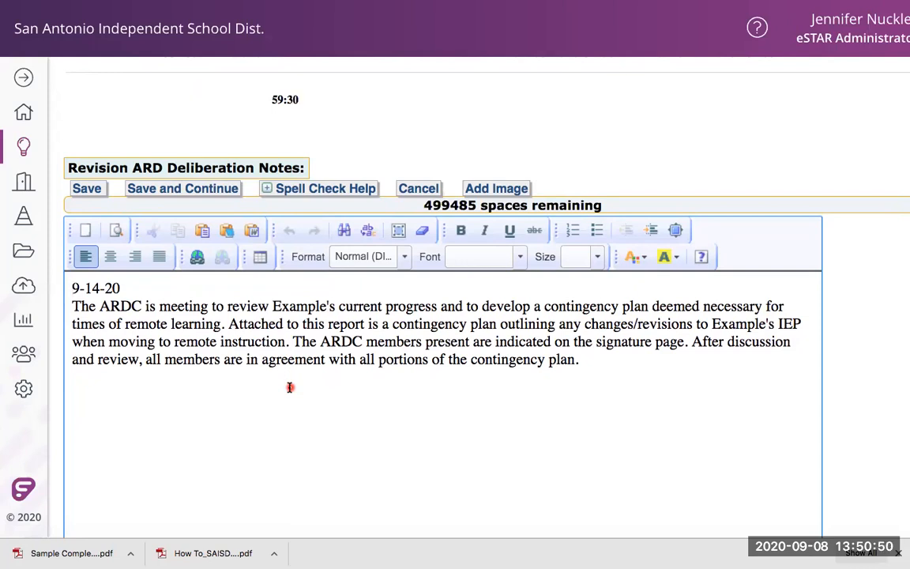
{"action": "scroll", "coordinate": [290, 387], "scroll_direction": "down", "scroll_amount": 1}
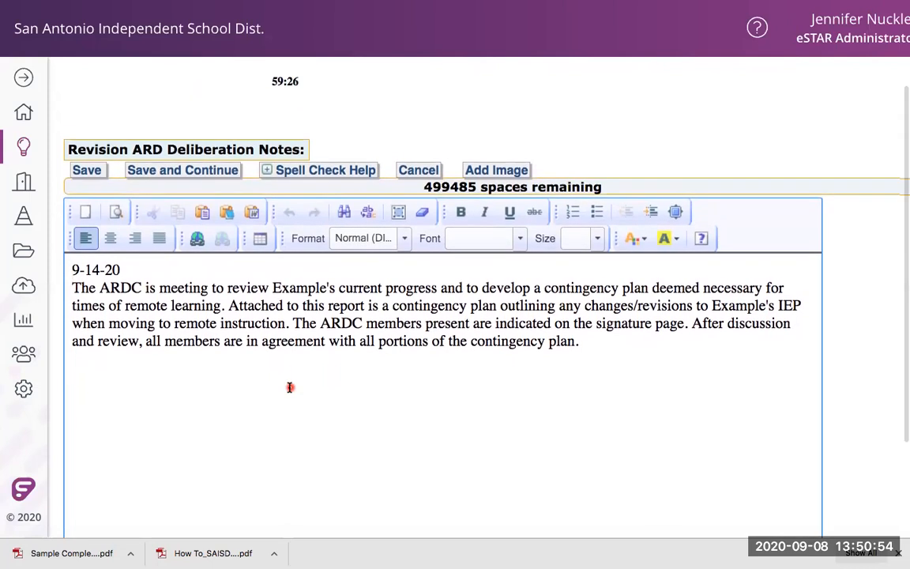
{"action": "scroll", "coordinate": [290, 387], "scroll_direction": "up", "scroll_amount": 3}
{"action": "scroll", "coordinate": [289, 387], "scroll_direction": "up", "scroll_amount": 5}
{"action": "left_click", "coordinate": [43, 354]}
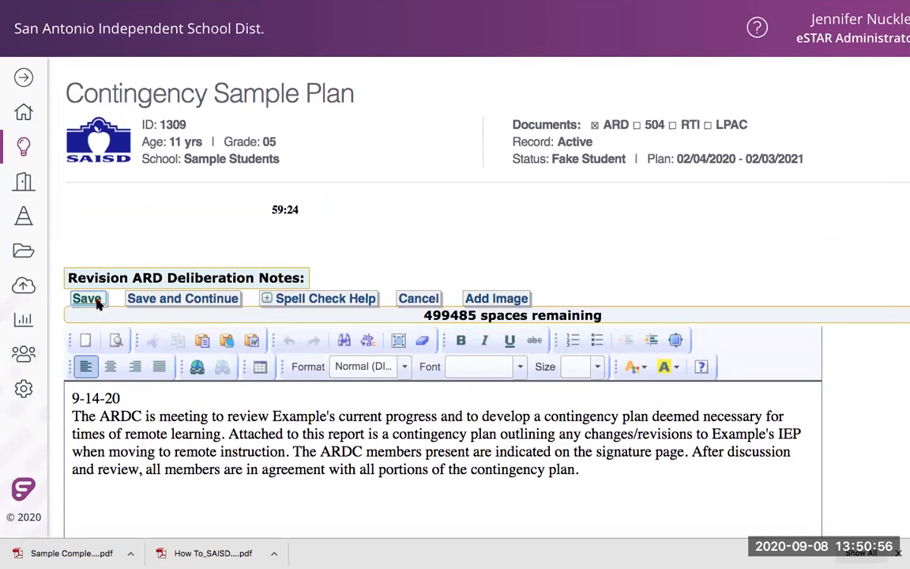
- Review the Placement Determination, attachment selections and committee questions on the Revision ARD (2) screen
{"action": "scroll", "coordinate": [373, 395], "scroll_direction": "down", "scroll_amount": 10}
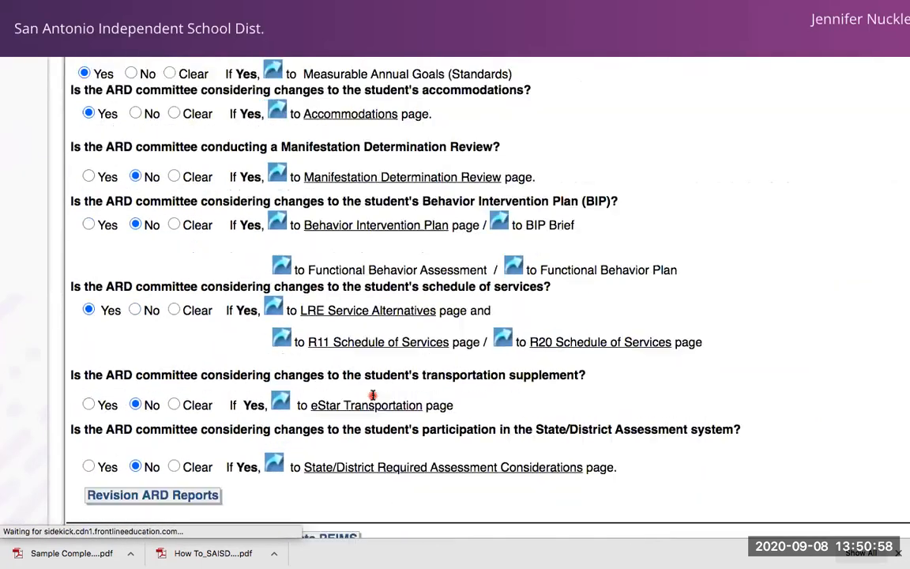
{"action": "scroll", "coordinate": [373, 397], "scroll_direction": "down", "scroll_amount": 5}
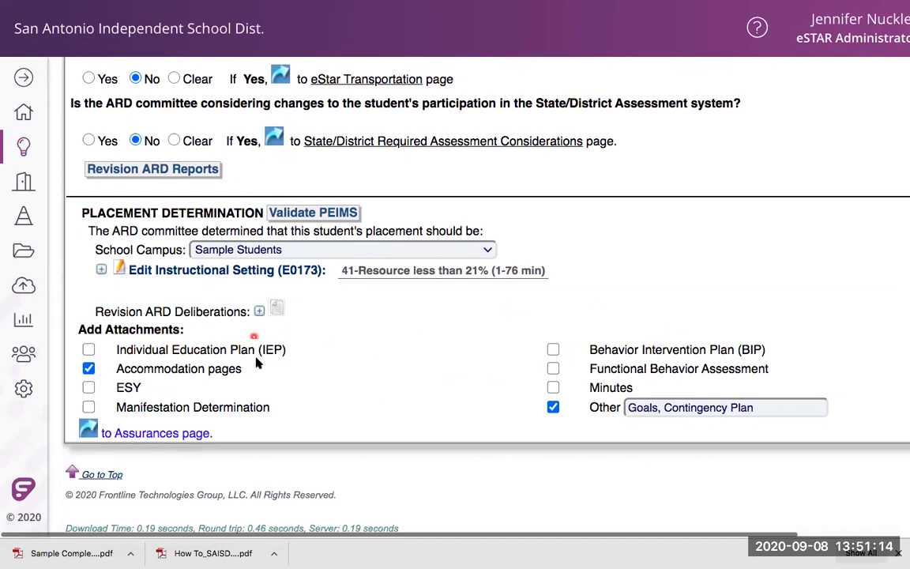
{"action": "scroll", "coordinate": [426, 324], "scroll_direction": "up", "scroll_amount": 1}
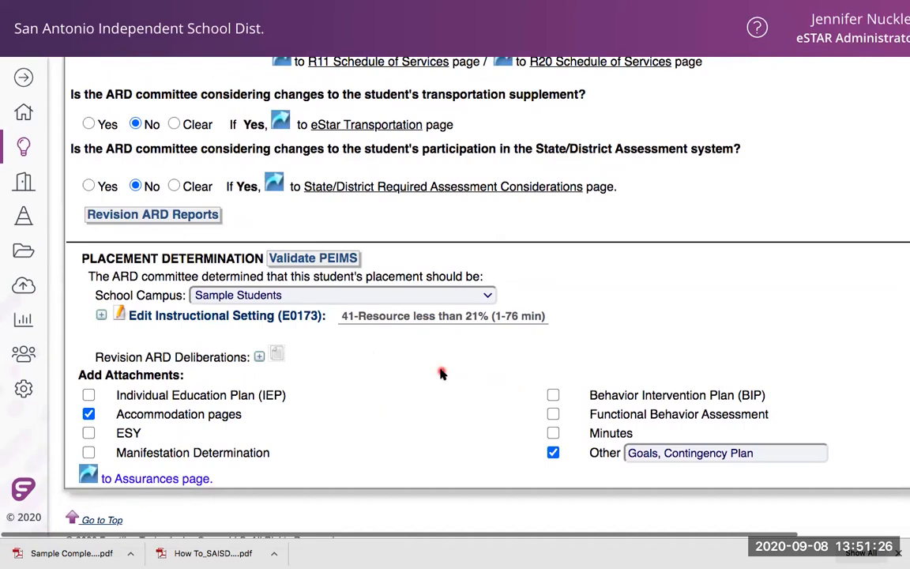
{"action": "scroll", "coordinate": [440, 372], "scroll_direction": "down", "scroll_amount": 1}
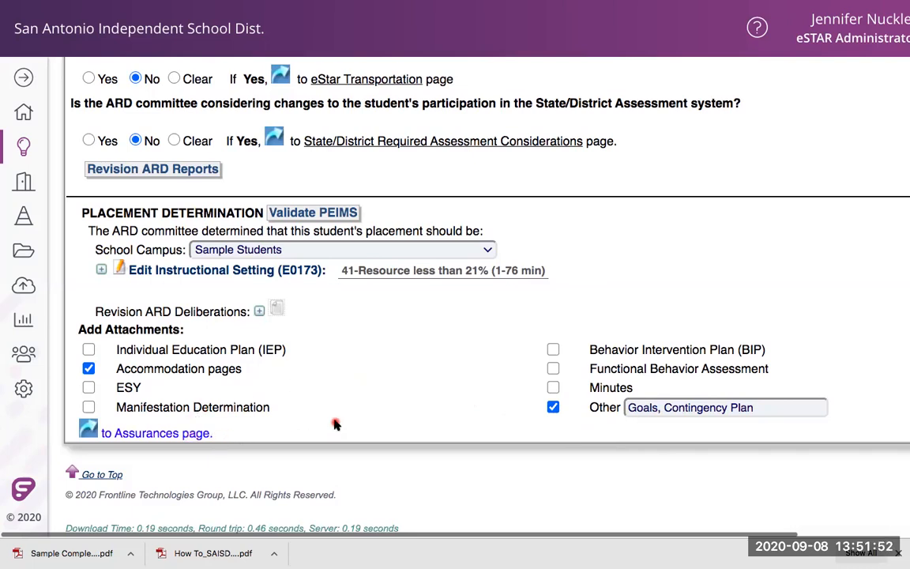
{"action": "scroll", "coordinate": [333, 421], "scroll_direction": "up", "scroll_amount": 15}
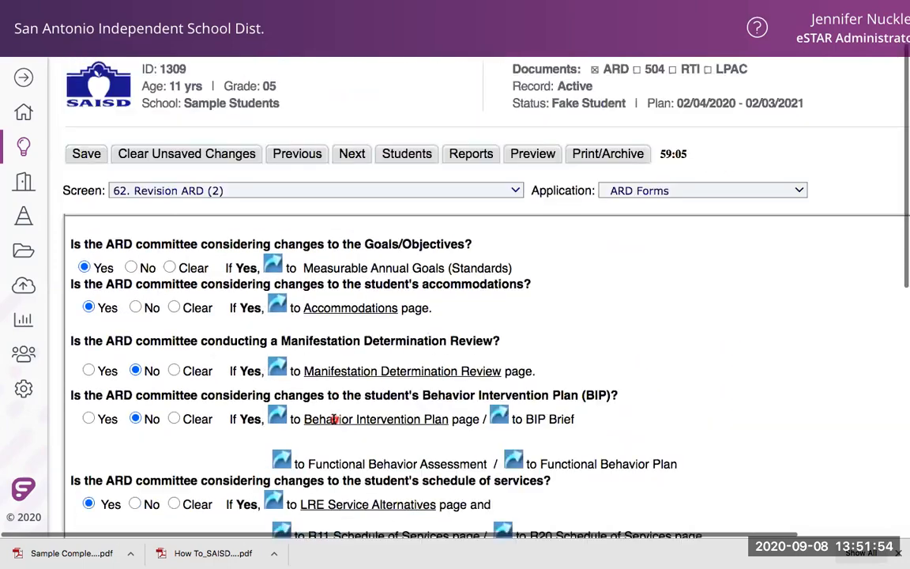
{"action": "scroll", "coordinate": [334, 419], "scroll_direction": "down", "scroll_amount": 15}
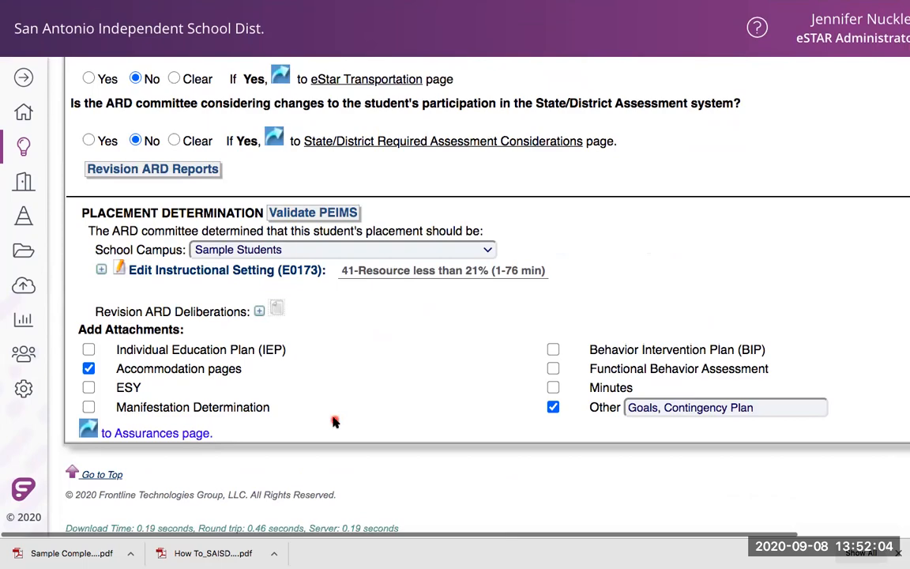
- Switch the student's record from Revision ARD (2) to screen 153, Forms
{"action": "scroll", "coordinate": [333, 423], "scroll_direction": "up", "scroll_amount": 15}
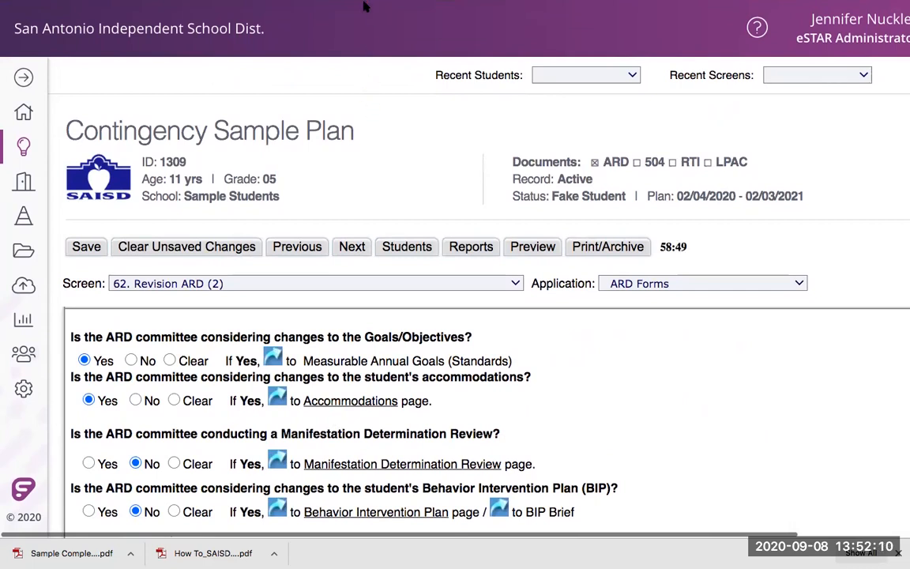
{"action": "mouse_move", "coordinate": [345, 47]}
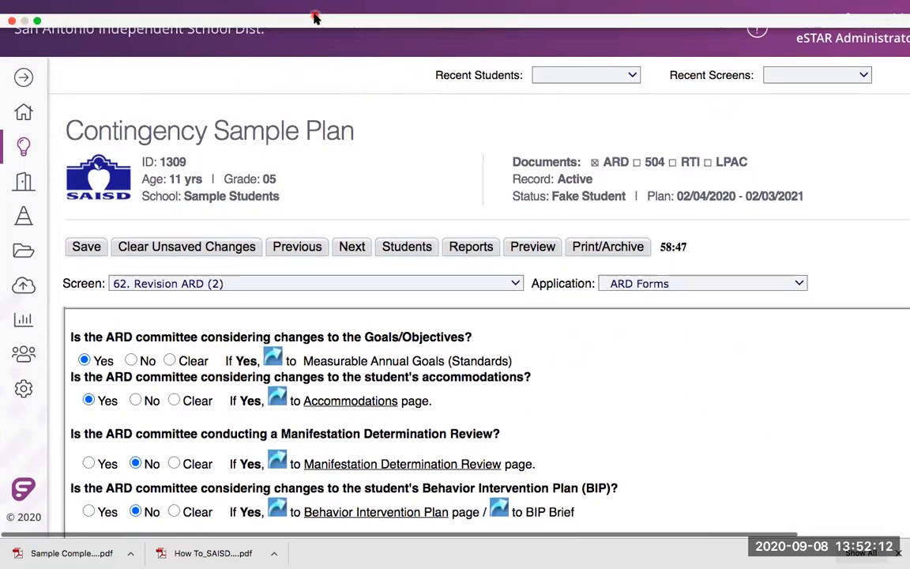
{"action": "left_click", "coordinate": [289, 284]}
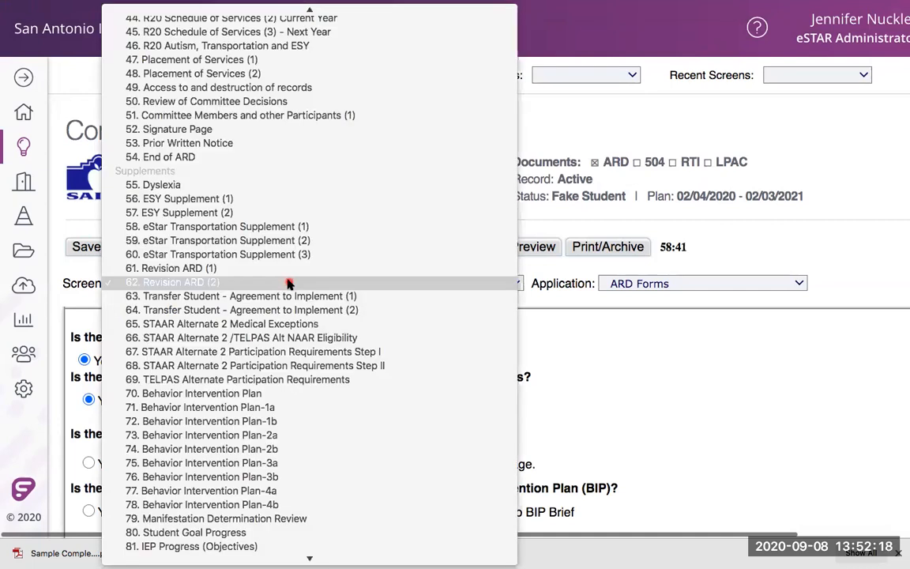
{"action": "scroll", "coordinate": [271, 295], "scroll_direction": "down", "scroll_amount": 15}
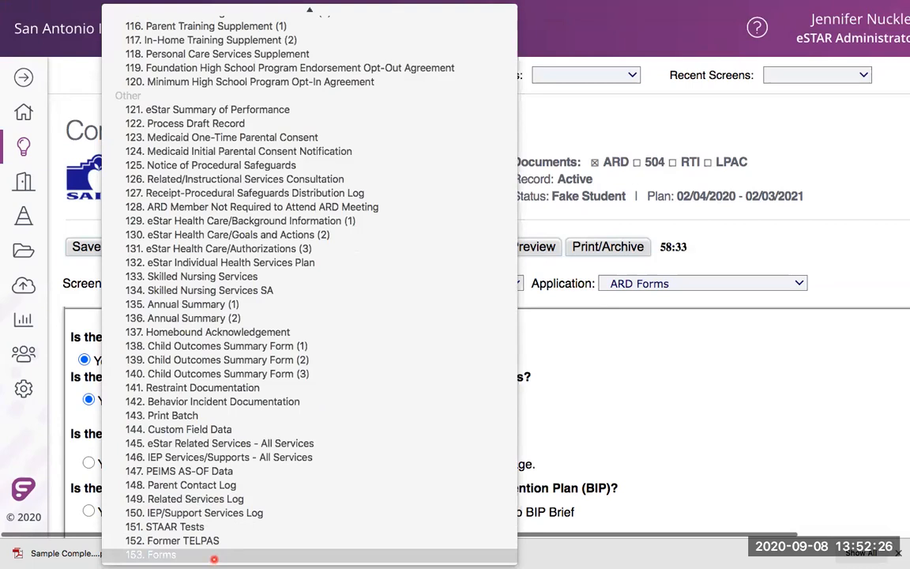
{"action": "left_click", "coordinate": [213, 555]}
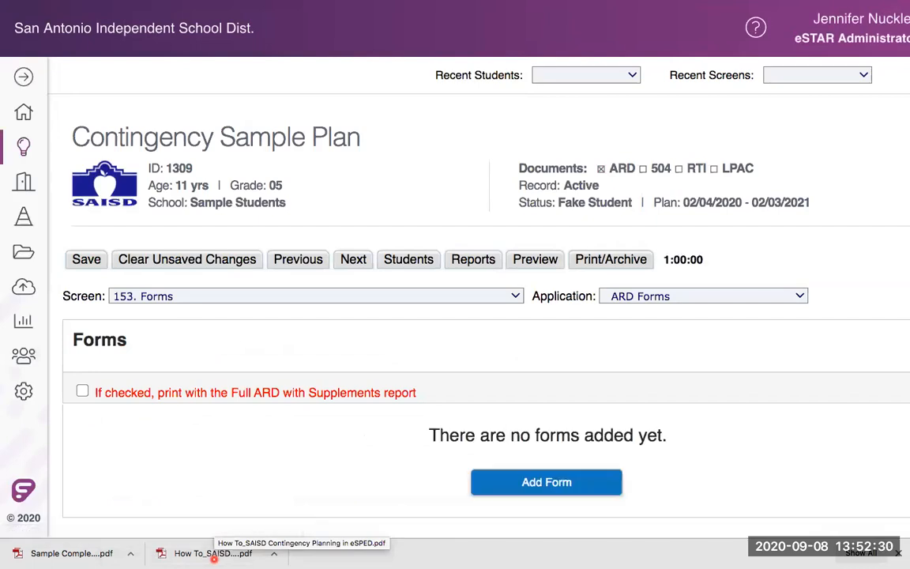
- Set the forms to print with the Full ARD with Supplements report and add a form of type Contingency Plan
{"action": "scroll", "coordinate": [245, 397], "scroll_direction": "down", "scroll_amount": 2}
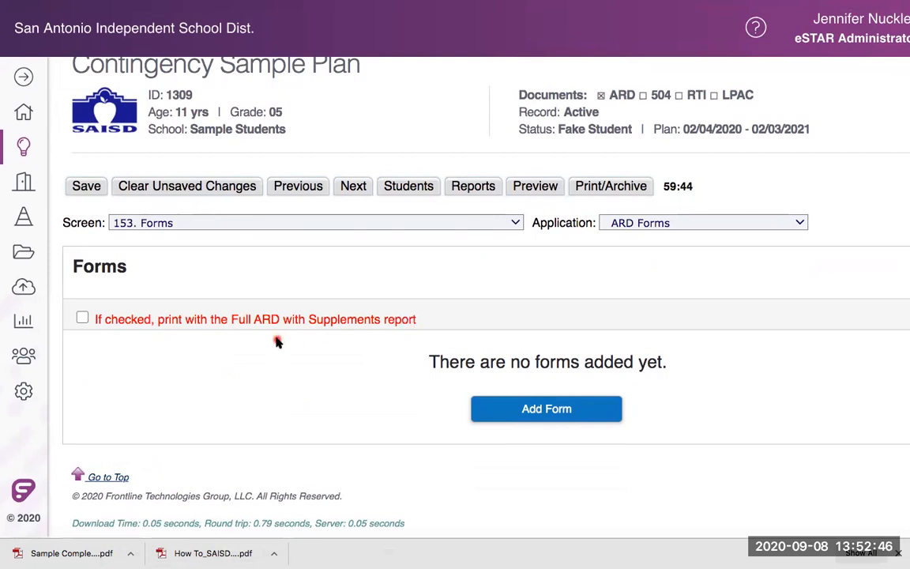
{"action": "left_click", "coordinate": [82, 317]}
{"action": "left_click", "coordinate": [582, 416]}
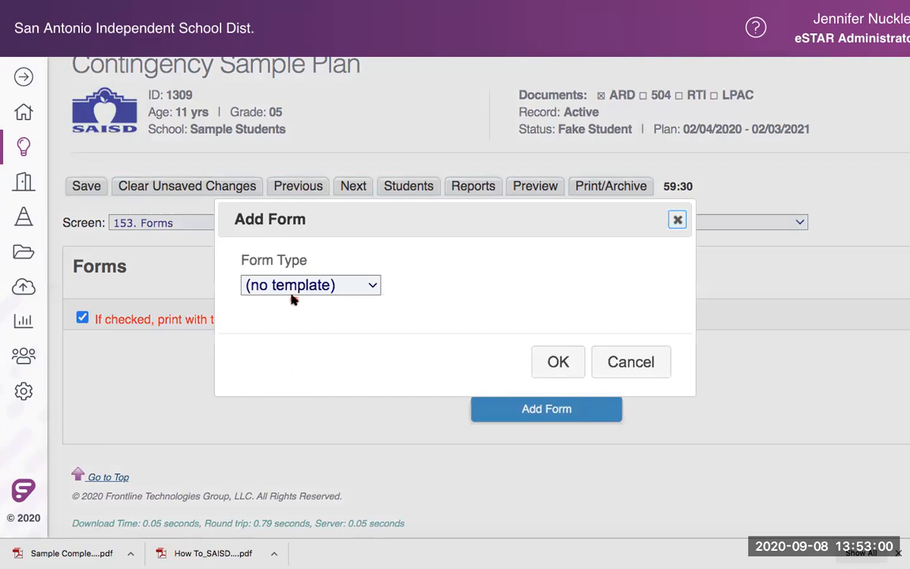
{"action": "left_click", "coordinate": [373, 289]}
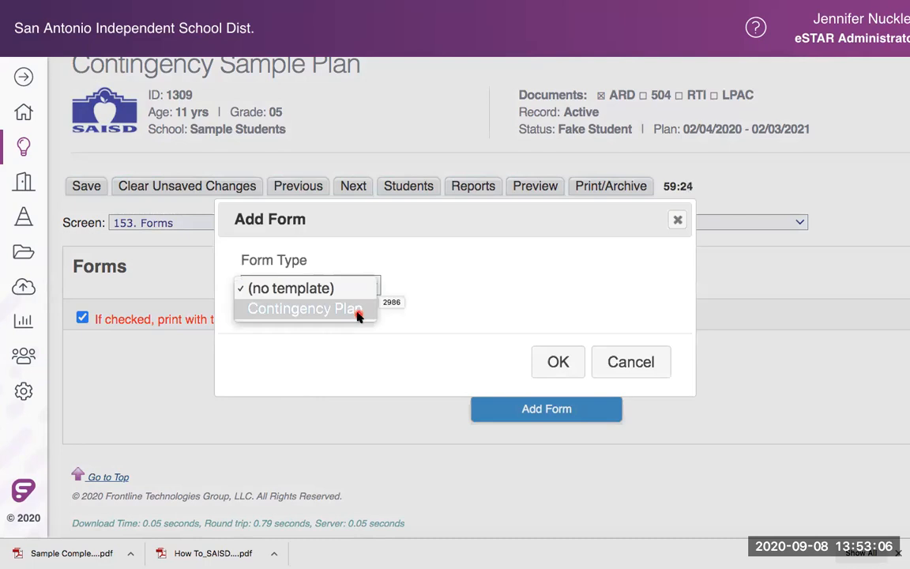
{"action": "left_click", "coordinate": [357, 316]}
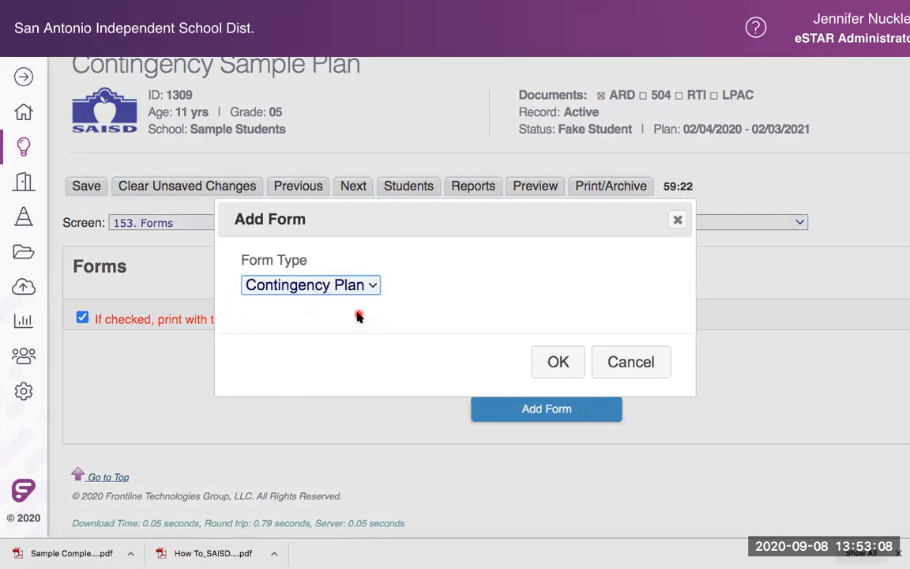
{"action": "left_click", "coordinate": [561, 363]}
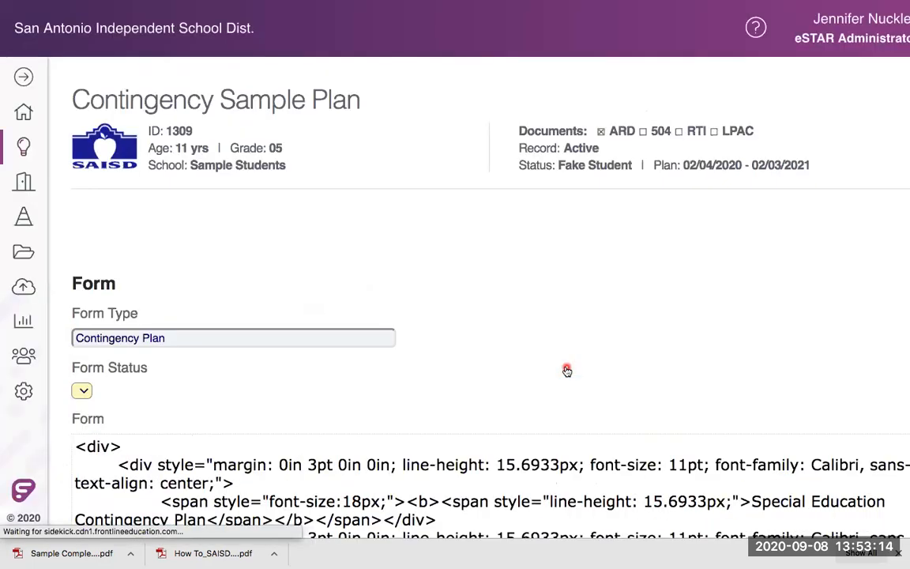
- Look through the blank Special Education Contingency Plan form, from its status and submission fields to the service tables
{"action": "scroll", "coordinate": [567, 371], "scroll_direction": "down", "scroll_amount": 2}
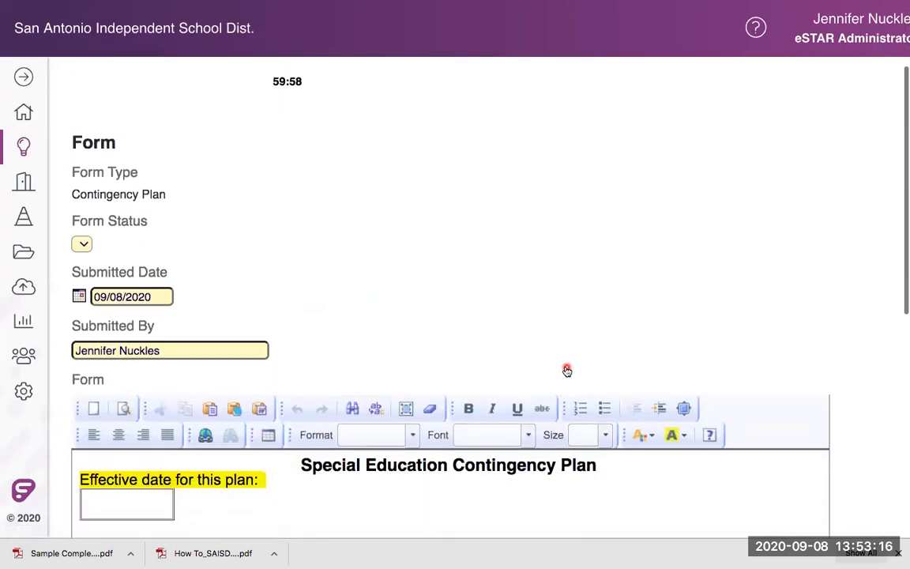
{"action": "scroll", "coordinate": [566, 370], "scroll_direction": "down", "scroll_amount": 8}
{"action": "scroll", "coordinate": [566, 371], "scroll_direction": "down", "scroll_amount": 10}
{"action": "scroll", "coordinate": [566, 371], "scroll_direction": "down", "scroll_amount": 10}
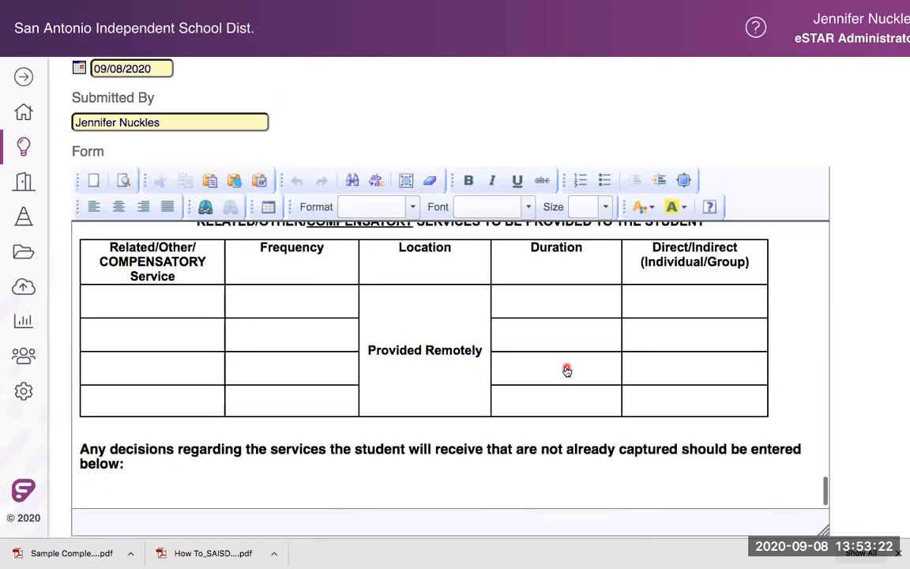
{"action": "scroll", "coordinate": [566, 371], "scroll_direction": "up", "scroll_amount": 20}
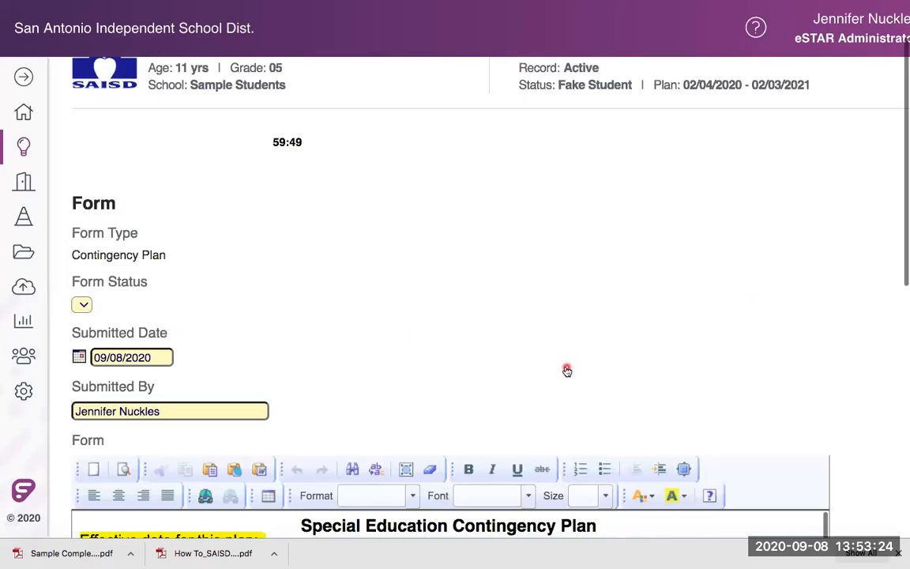
{"action": "scroll", "coordinate": [538, 345], "scroll_direction": "down", "scroll_amount": 5}
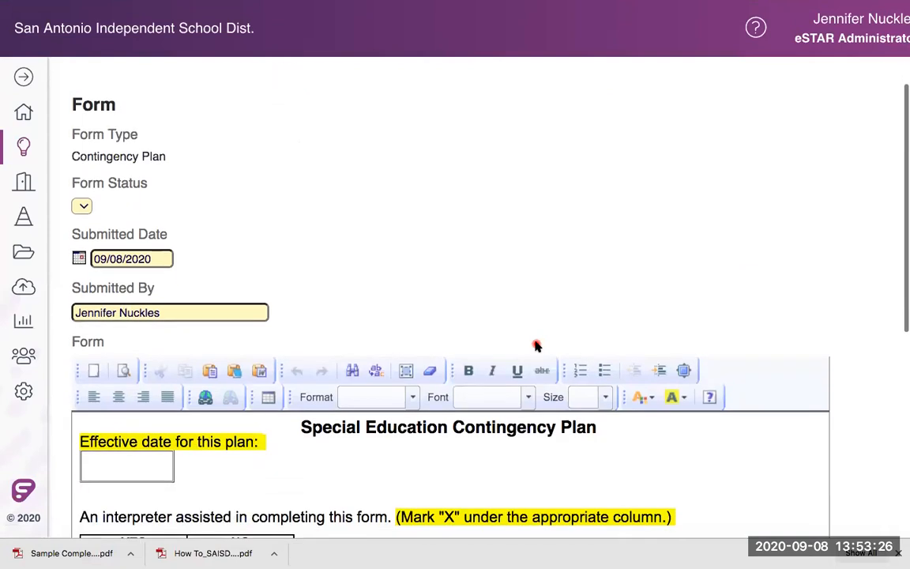
- Set the form's Submitted Date to 09/14/2020 and enter 9/14/20 as the effective date for the plan
{"action": "double_click", "coordinate": [115, 259]}
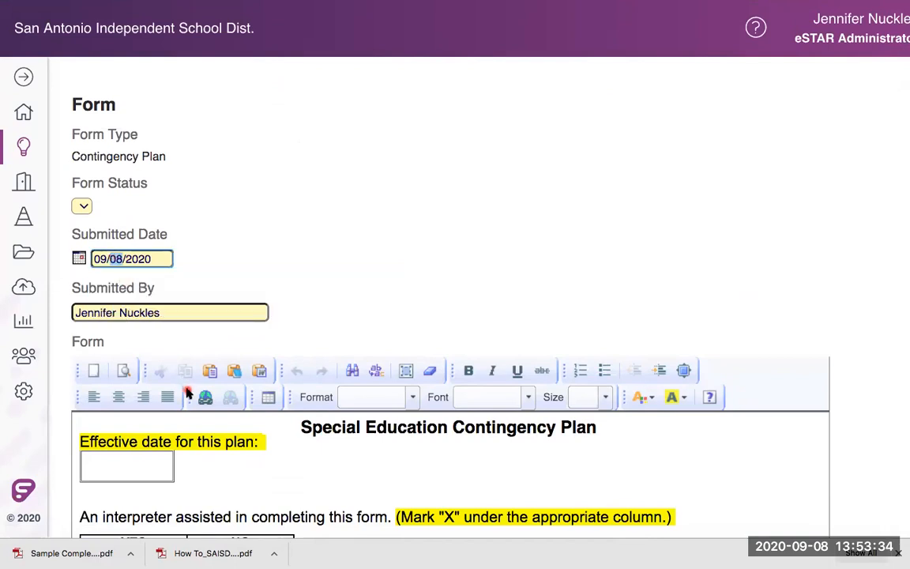
{"action": "type", "text": "14"}
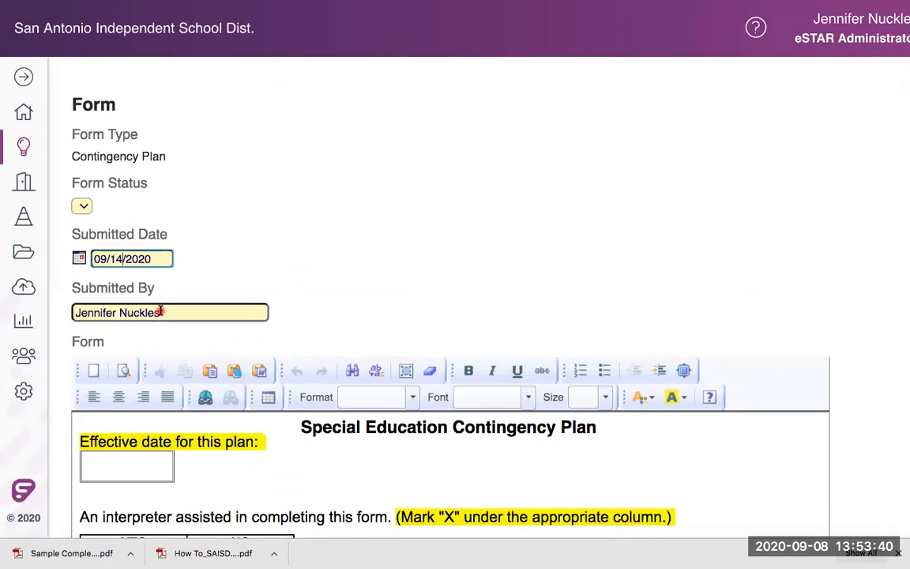
{"action": "scroll", "coordinate": [159, 311], "scroll_direction": "down", "scroll_amount": 4}
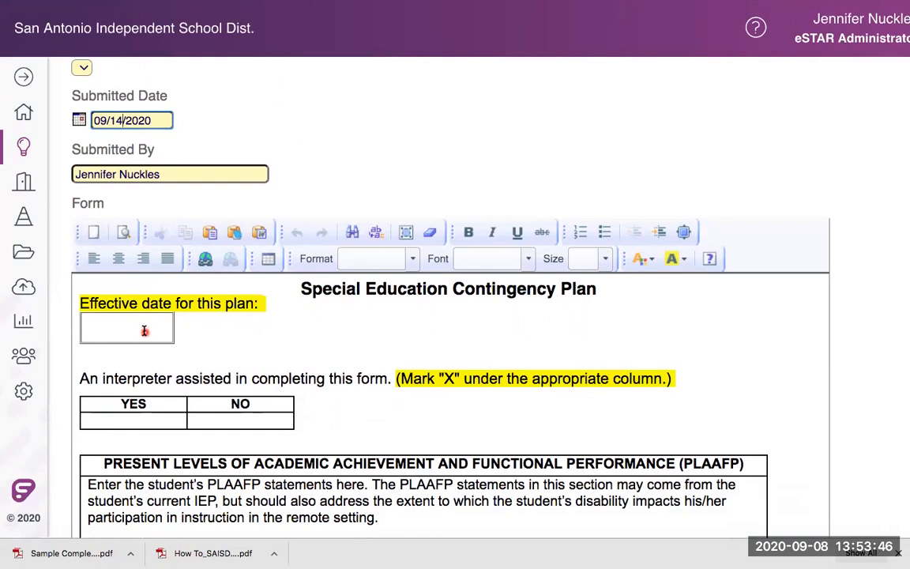
{"action": "left_click", "coordinate": [145, 331]}
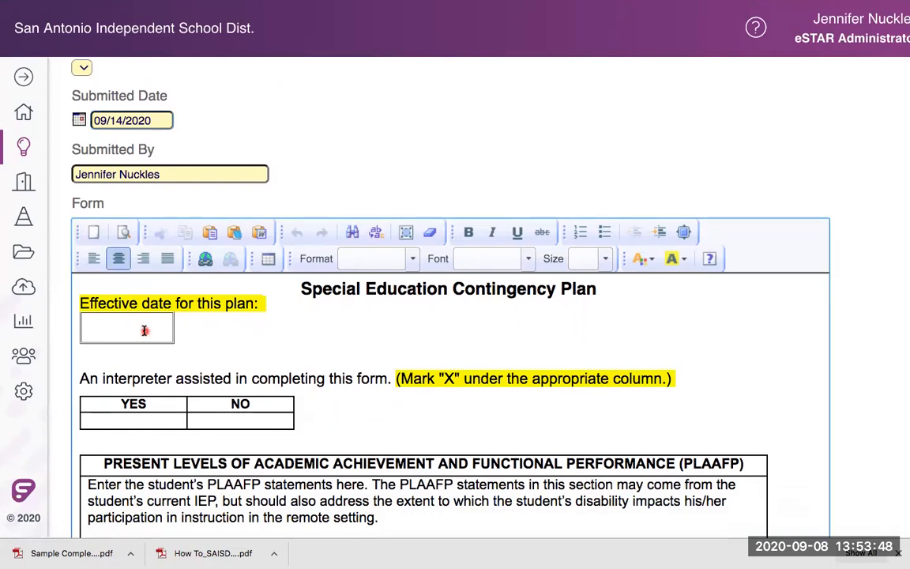
{"action": "type", "text": "9/14"}
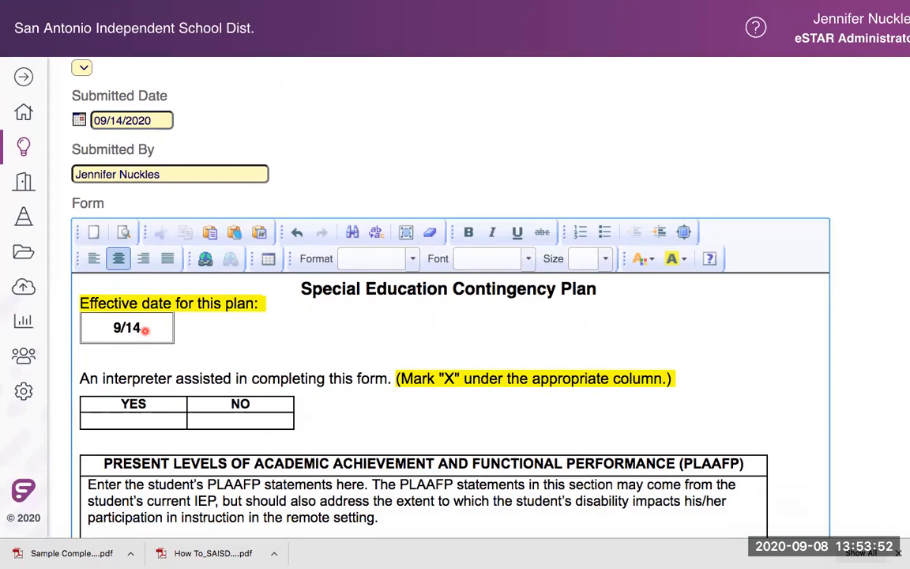
{"action": "type", "text": "/20"}
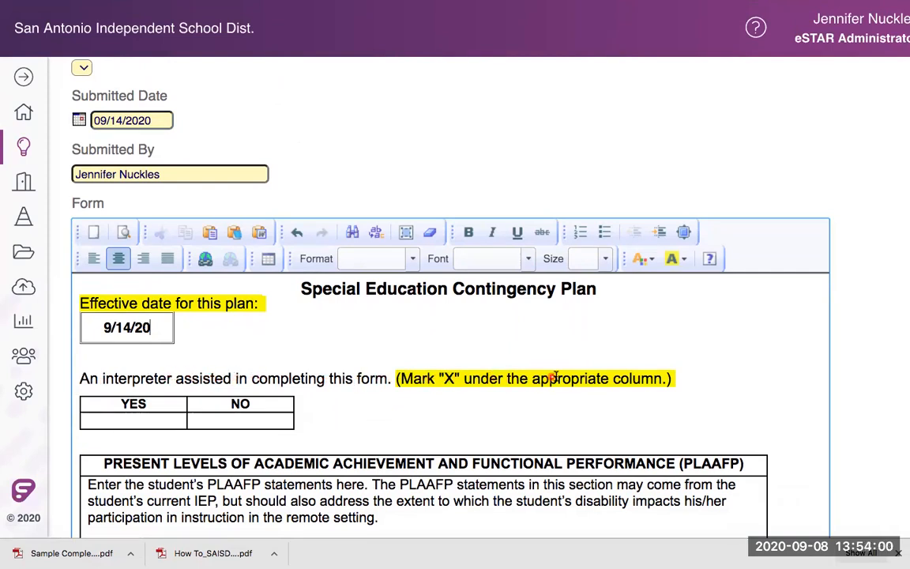
- Mark X under NO for whether an interpreter assisted in completing the form
{"action": "left_click", "coordinate": [258, 421]}
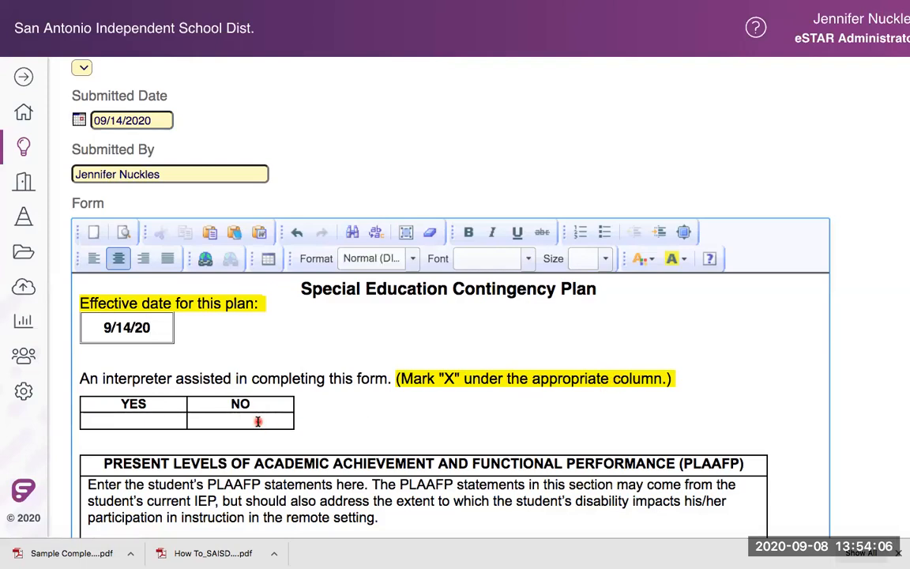
{"action": "type", "text": "X"}
{"action": "scroll", "coordinate": [257, 421], "scroll_direction": "down", "scroll_amount": 5}
{"action": "scroll", "coordinate": [257, 421], "scroll_direction": "up", "scroll_amount": 1}
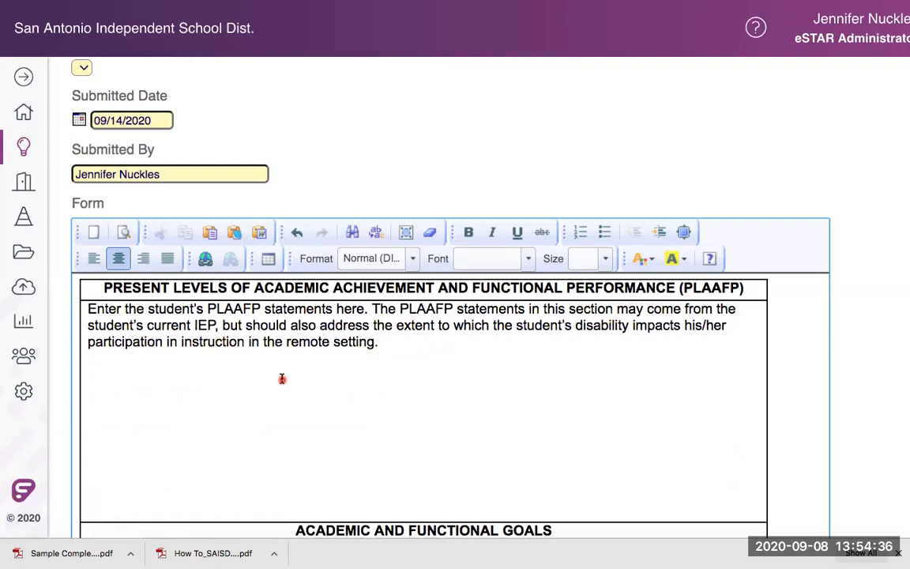
- Switch to the How To_SAISD Contingency Planning in eSPED PDF and find the step-by-step form instructions on page 13
{"action": "right_click", "coordinate": [314, 5]}
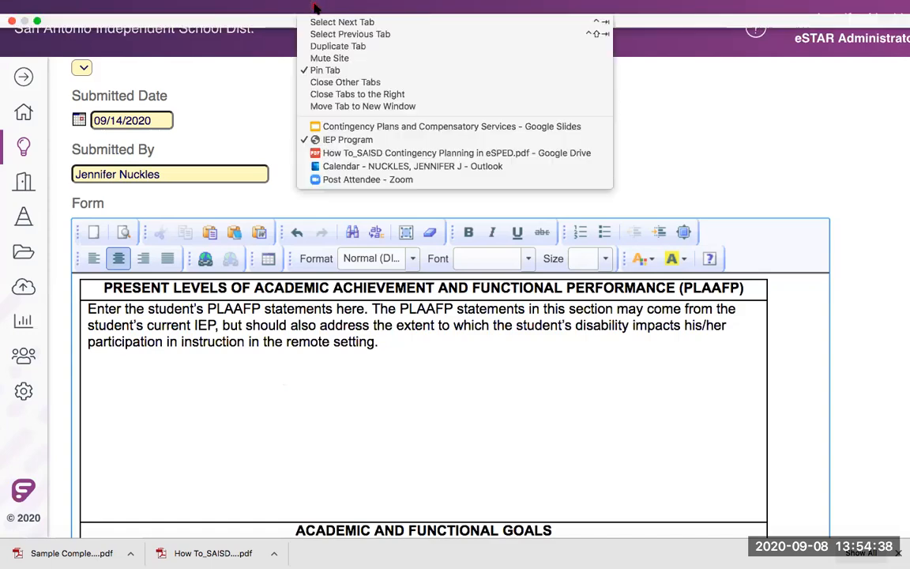
{"action": "left_click", "coordinate": [329, 153]}
{"action": "scroll", "coordinate": [337, 305], "scroll_direction": "down", "scroll_amount": 10}
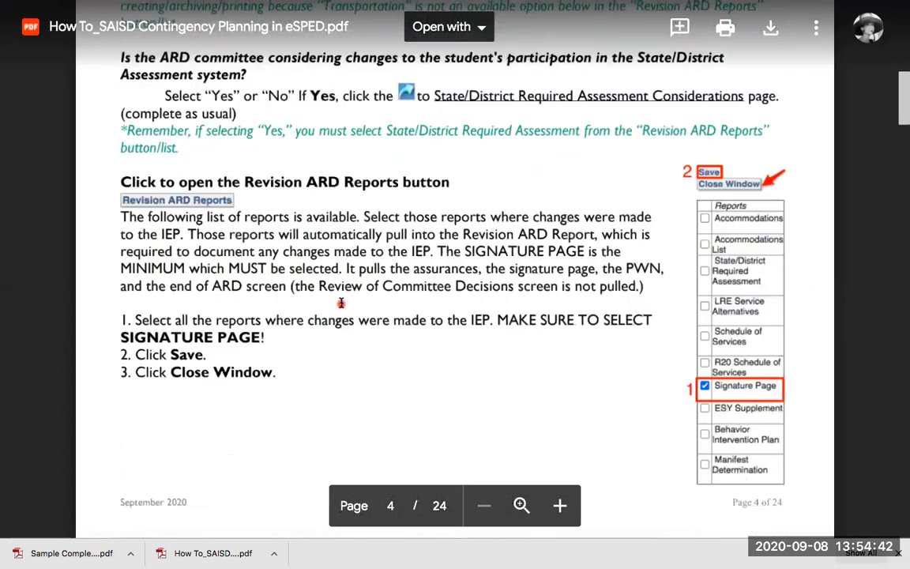
{"action": "scroll", "coordinate": [341, 303], "scroll_direction": "down", "scroll_amount": 5}
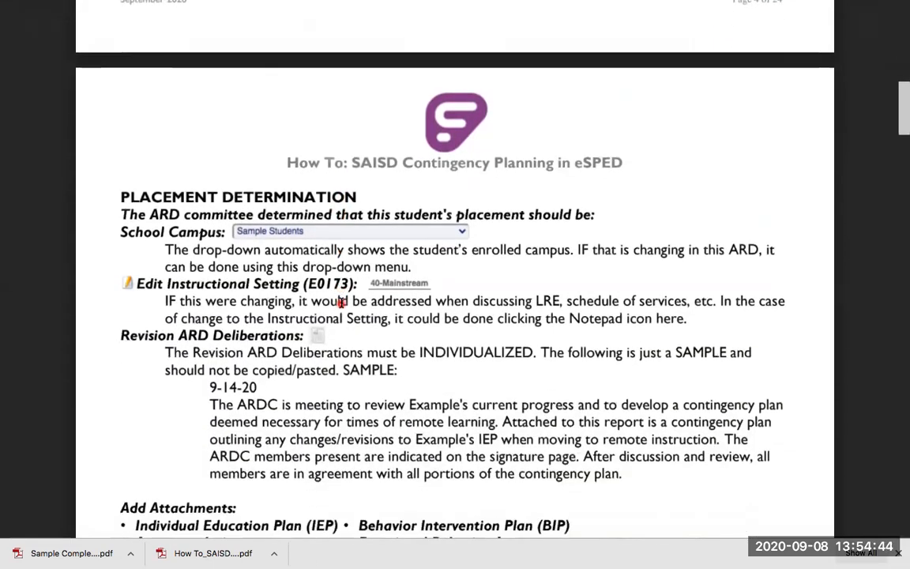
{"action": "scroll", "coordinate": [341, 302], "scroll_direction": "down", "scroll_amount": 5}
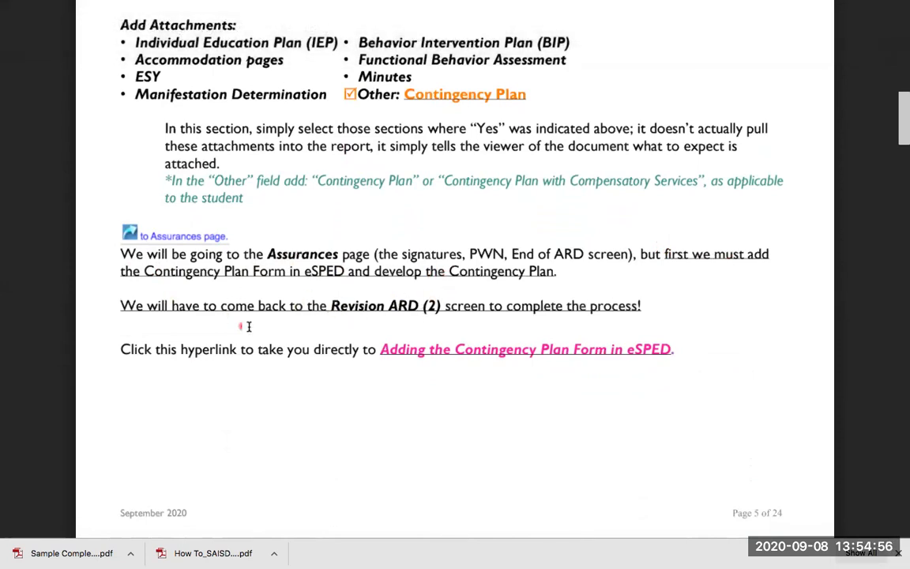
{"action": "scroll", "coordinate": [268, 342], "scroll_direction": "down", "scroll_amount": 10}
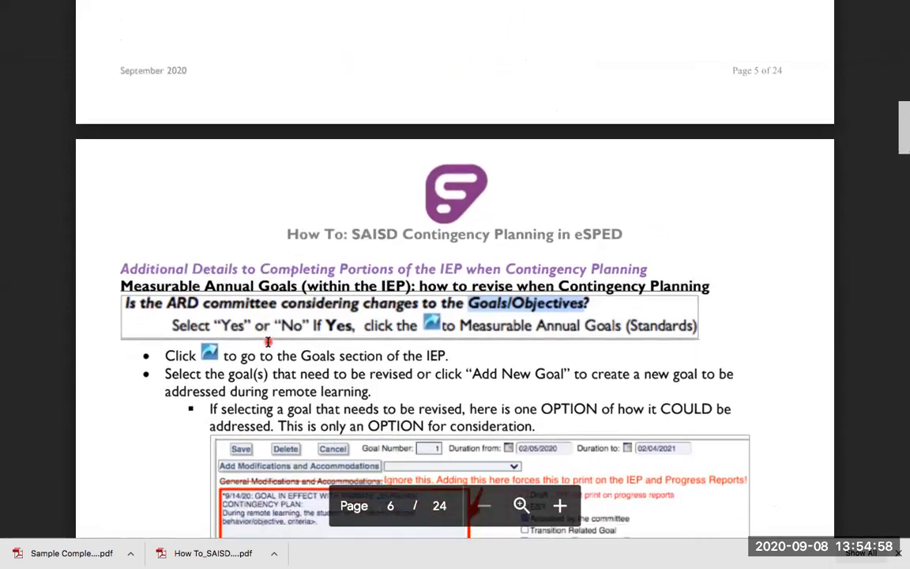
{"action": "scroll", "coordinate": [267, 341], "scroll_direction": "down", "scroll_amount": 20}
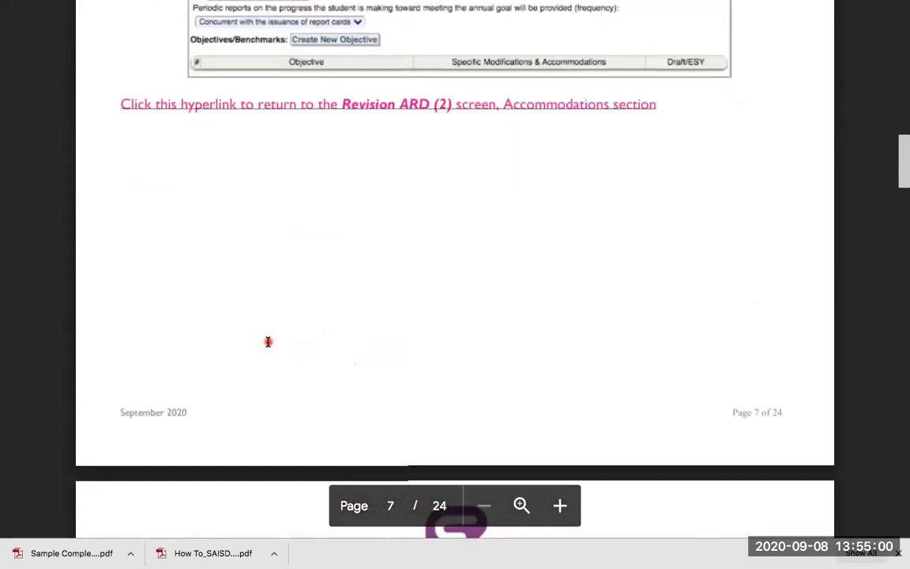
{"action": "scroll", "coordinate": [268, 341], "scroll_direction": "down", "scroll_amount": 15}
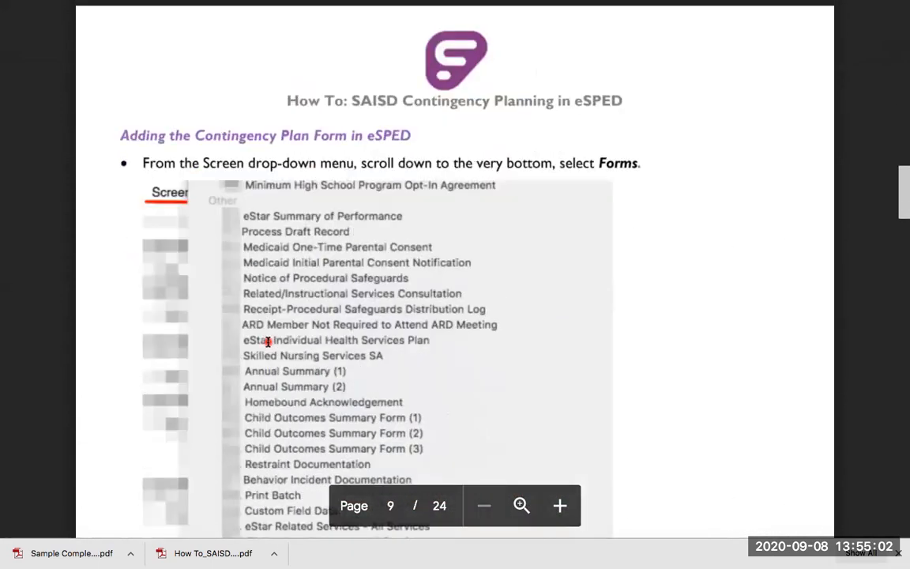
{"action": "scroll", "coordinate": [268, 341], "scroll_direction": "down", "scroll_amount": 15}
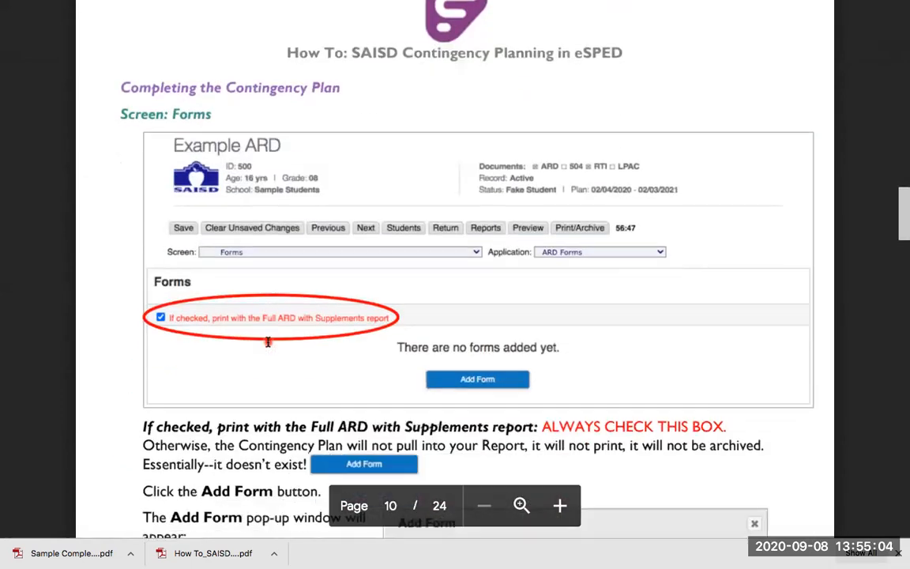
{"action": "scroll", "coordinate": [268, 341], "scroll_direction": "down", "scroll_amount": 15}
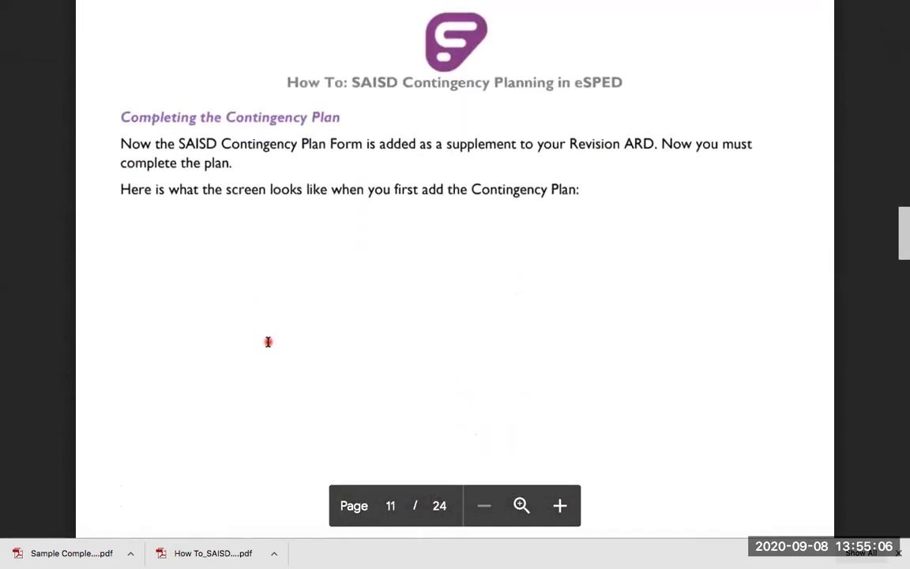
{"action": "scroll", "coordinate": [268, 342], "scroll_direction": "down", "scroll_amount": 15}
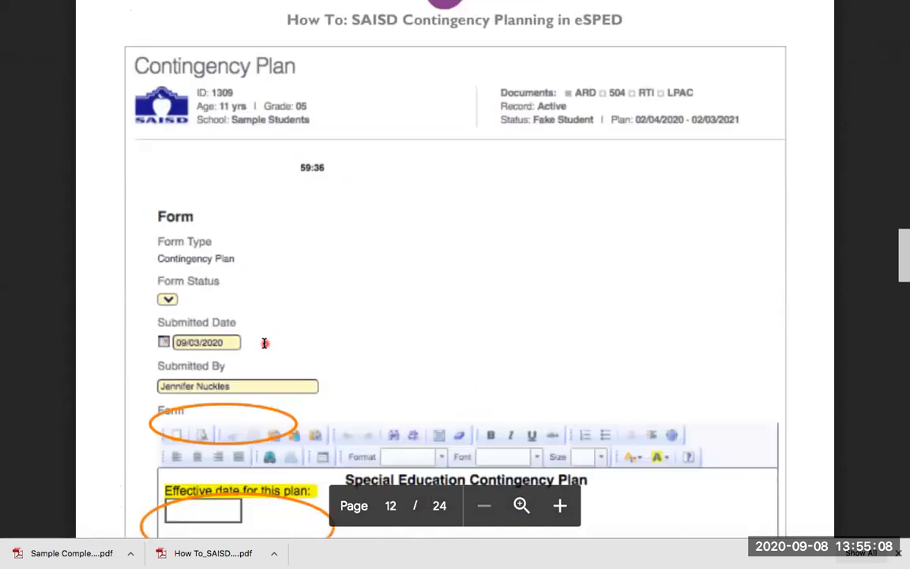
{"action": "scroll", "coordinate": [264, 342], "scroll_direction": "down", "scroll_amount": 10}
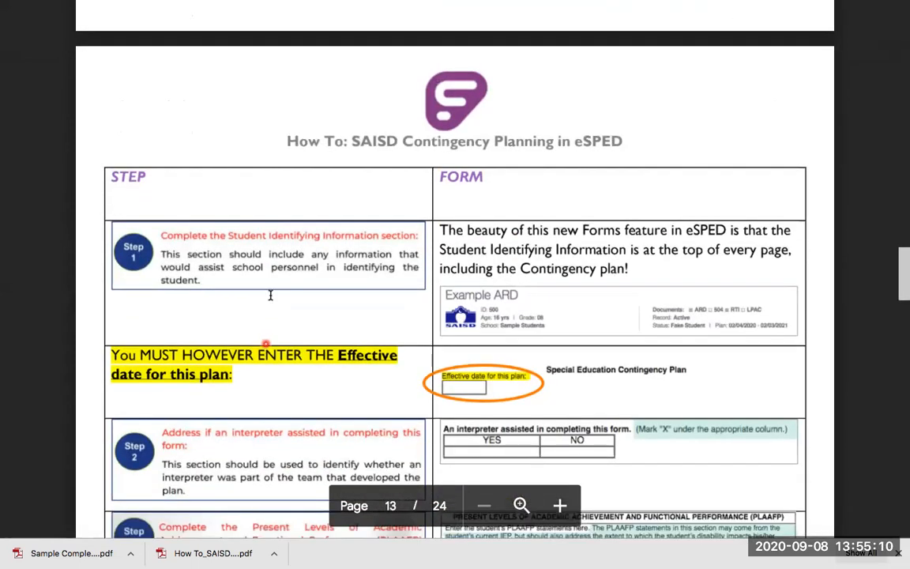
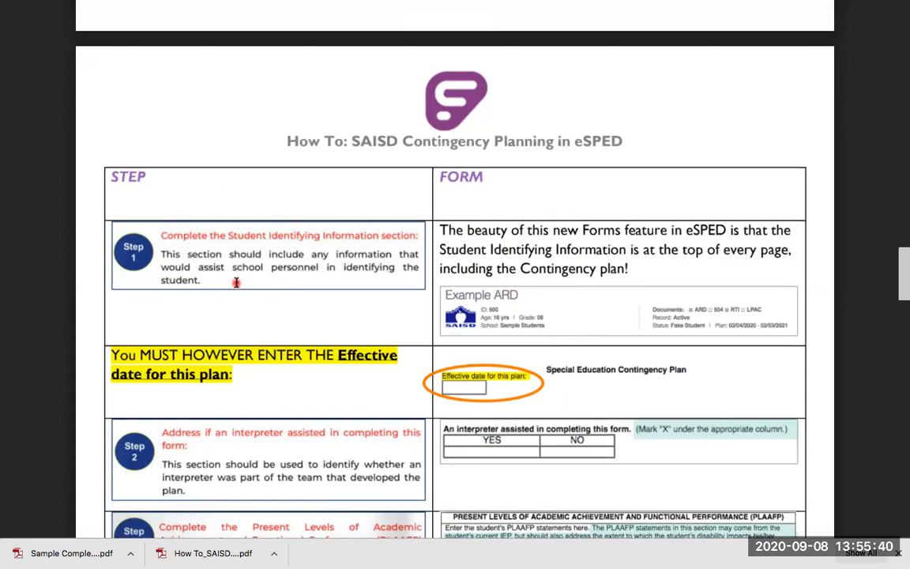
- Read the guide's Steps 1 to 4, covering student information, effective date, interpreter, PLAAFP and Academic and Functional Goals
{"action": "scroll", "coordinate": [235, 282], "scroll_direction": "down", "scroll_amount": 3}
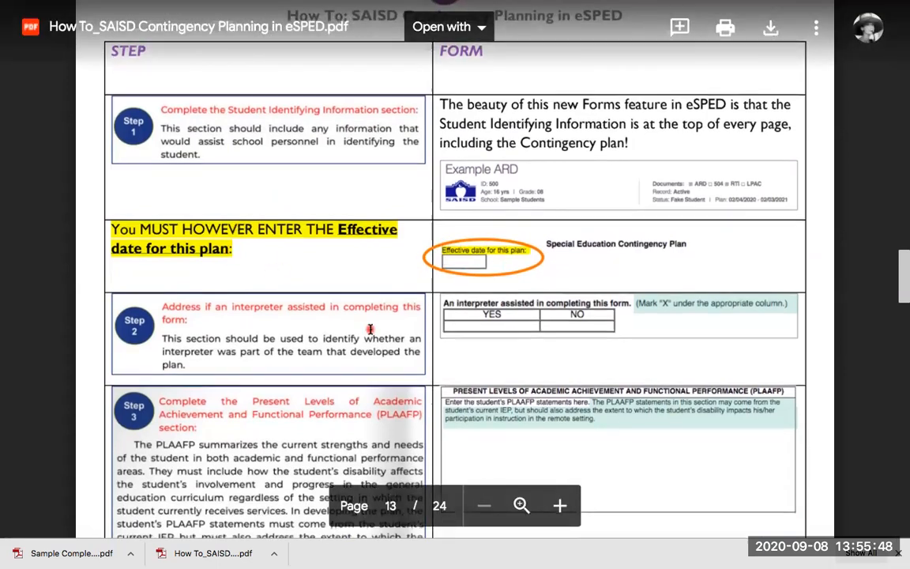
{"action": "scroll", "coordinate": [367, 326], "scroll_direction": "down", "scroll_amount": 1}
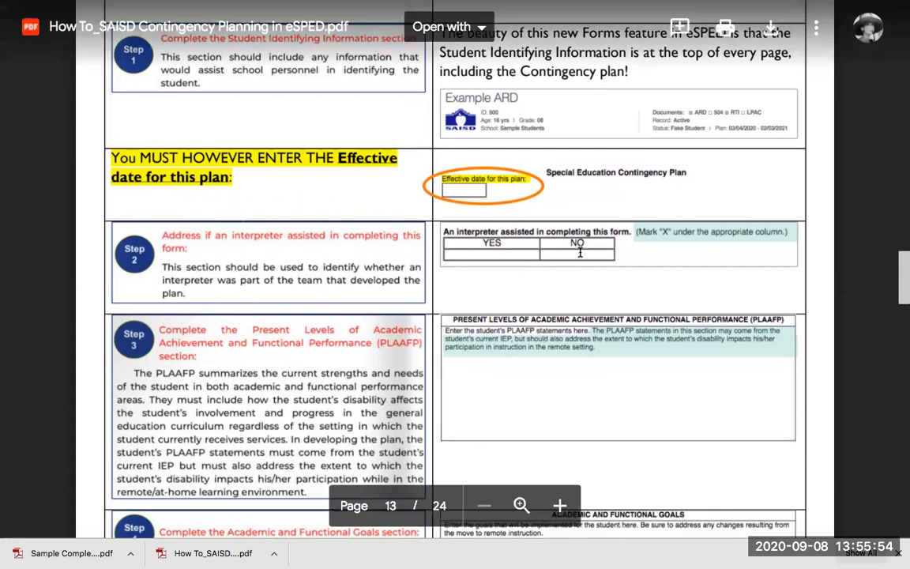
{"action": "scroll", "coordinate": [578, 266], "scroll_direction": "down", "scroll_amount": 3}
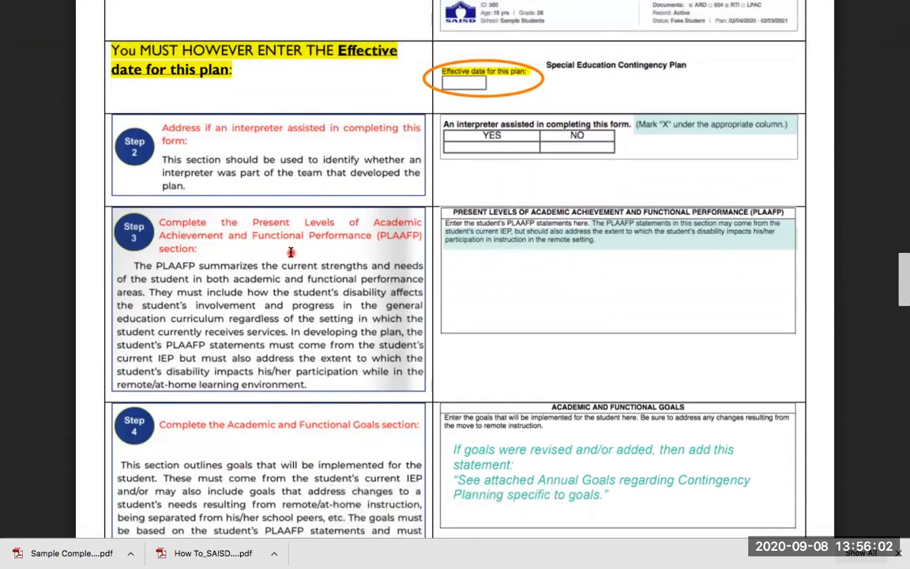
{"action": "scroll", "coordinate": [498, 256], "scroll_direction": "down", "scroll_amount": 2}
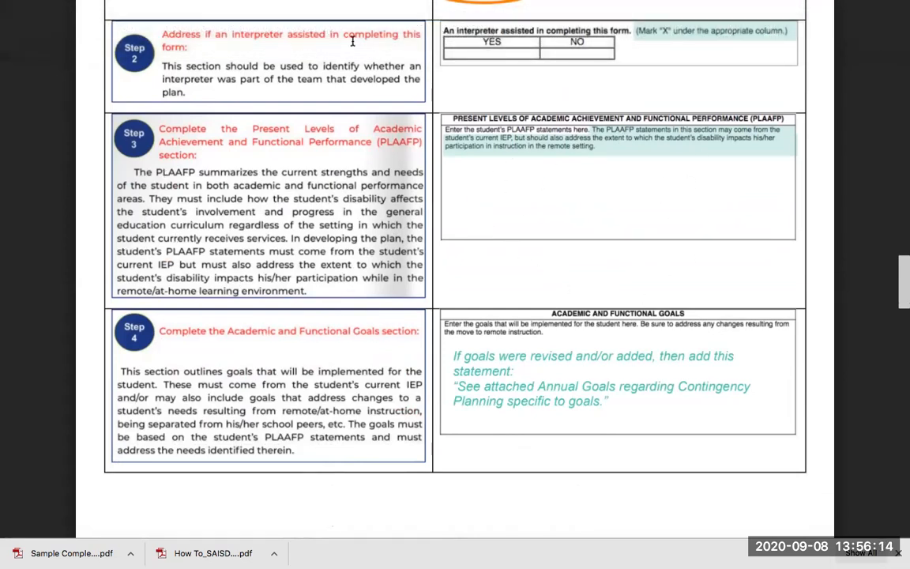
- Return to the IEP Program form and add a PLAAFP statement on the math calculation and problem solving disability, comprehension struggles, extra help and parent concerns
{"action": "left_click", "coordinate": [277, 7]}
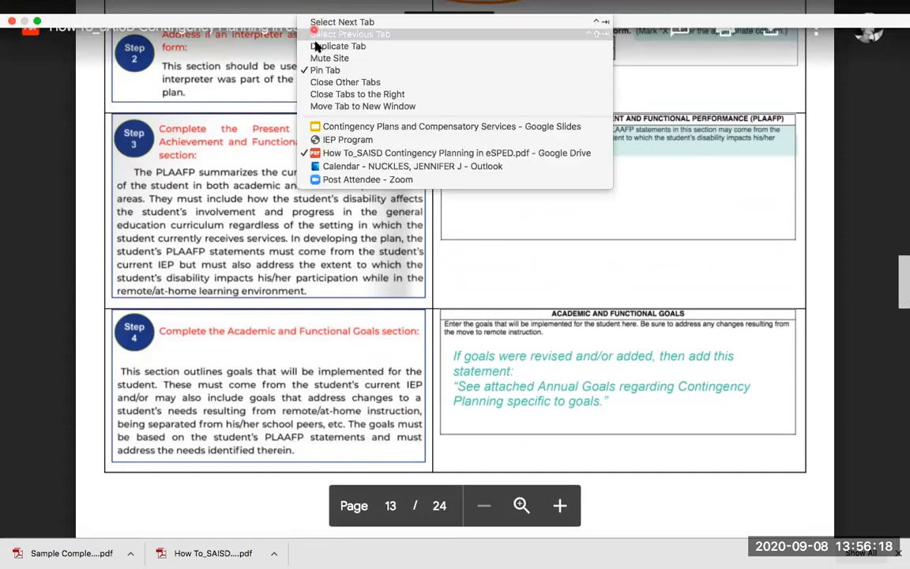
{"action": "left_click", "coordinate": [323, 139]}
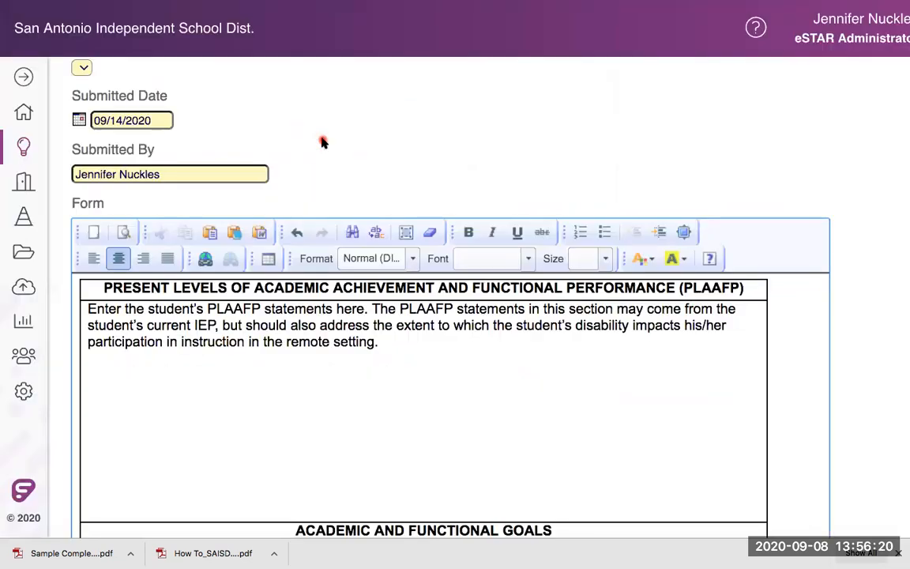
{"action": "left_click", "coordinate": [150, 365]}
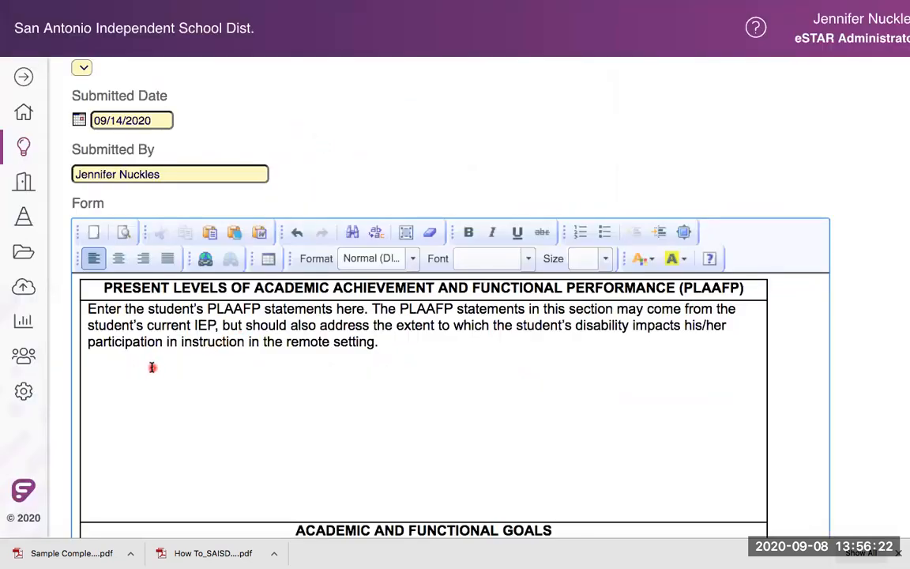
{"action": "type", "text": "Contingency's disability in math calculation and problem solving is significantly impacting her ability to not only comprehend the complexity of the work assigned, but she needs finds it is a struggle without a lot of extra help and time. Her parents explain she is often in tears and they are unable to provide the help she needs."}
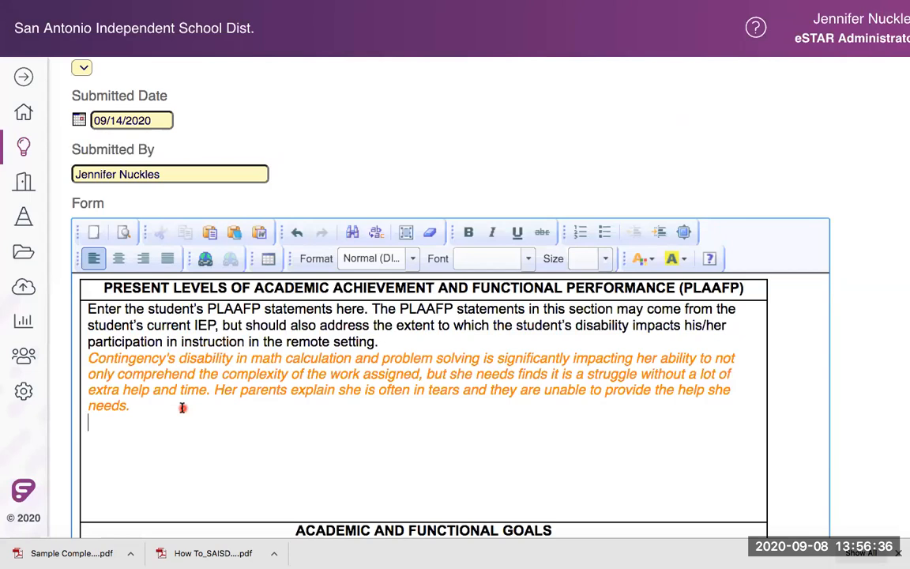
- Remove the stray word "needs" before "finds it is a struggle" in the PLAAFP statement
{"action": "left_click", "coordinate": [519, 371]}
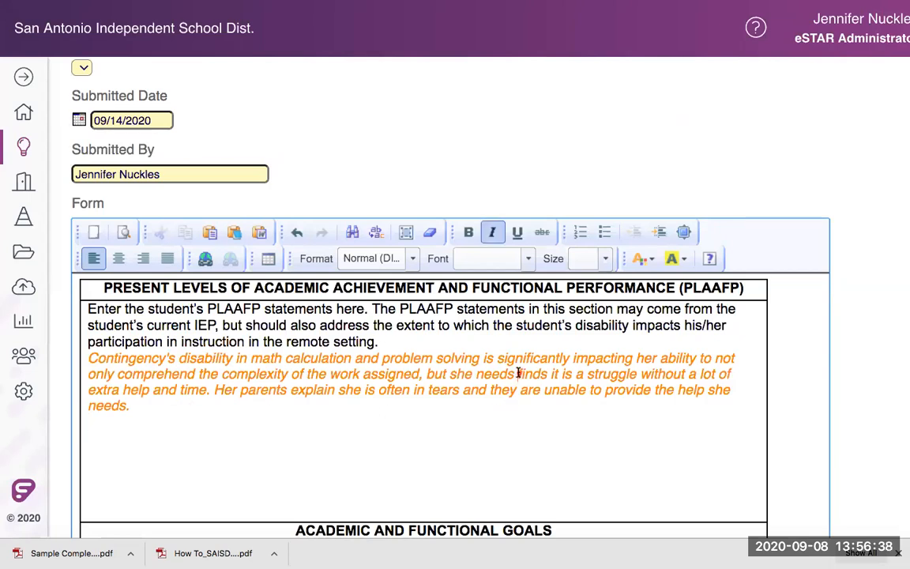
{"action": "key", "text": "BackSpace"}
{"action": "key", "text": "BackSpace"}
{"action": "key", "text": "BackSpace"}
{"action": "key", "text": "BackSpace"}
{"action": "key", "text": "BackSpace"}
{"action": "key", "text": "BackSpace"}
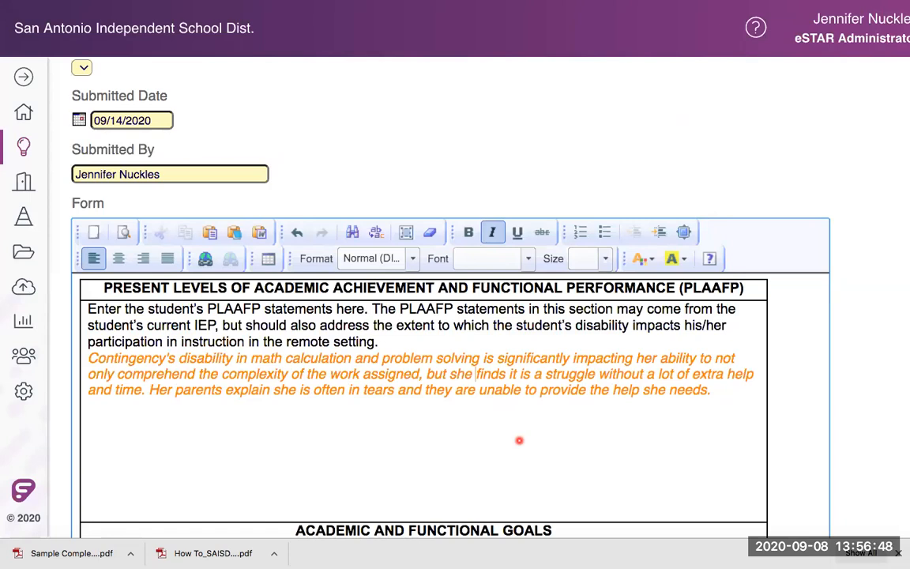
- Look over the form's Academic and Functional Goals section and the Data Collection and Progress Reporting section
{"action": "scroll", "coordinate": [519, 440], "scroll_direction": "down", "scroll_amount": 5}
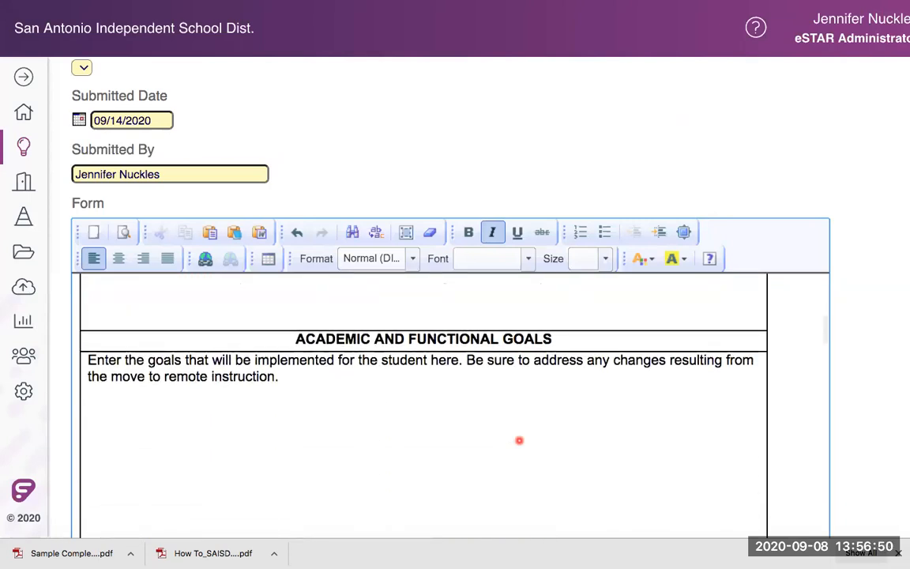
{"action": "scroll", "coordinate": [519, 440], "scroll_direction": "down", "scroll_amount": 2}
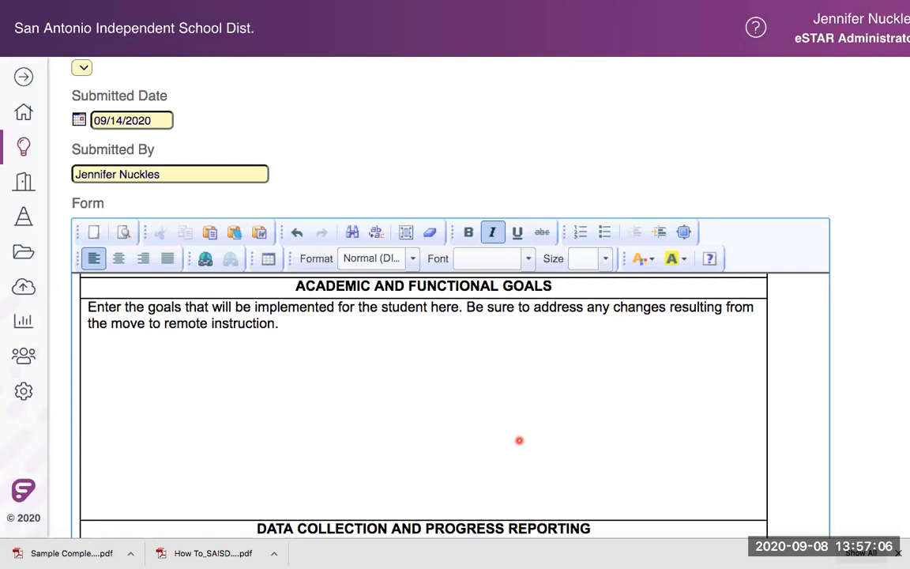
{"action": "scroll", "coordinate": [519, 440], "scroll_direction": "down", "scroll_amount": 5}
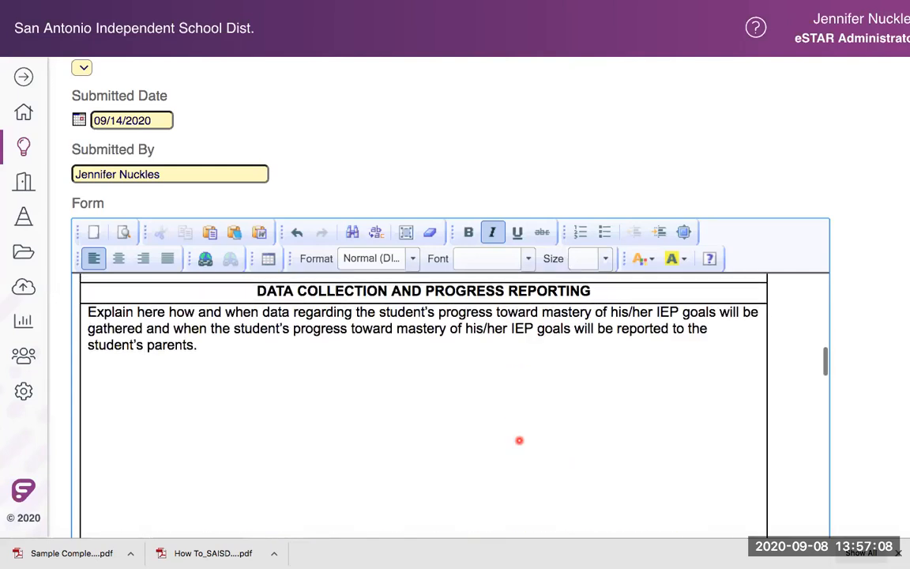
{"action": "scroll", "coordinate": [519, 440], "scroll_direction": "up", "scroll_amount": 5}
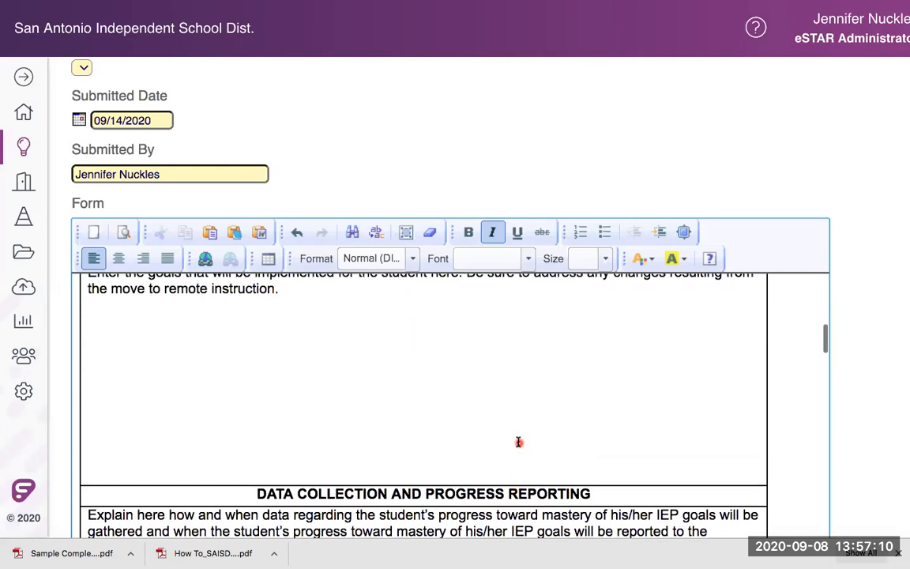
{"action": "scroll", "coordinate": [519, 442], "scroll_direction": "down", "scroll_amount": 1}
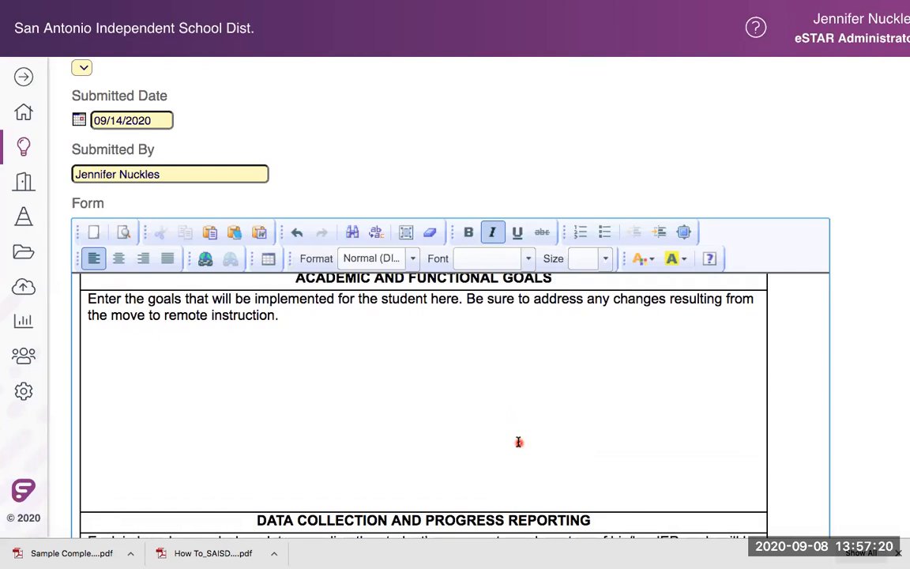
- Add "See attached Annual Goals regarding Contingency Plan specific to goals." to the Academic and Functional Goals section
{"action": "left_click", "coordinate": [211, 340]}
{"action": "key", "text": "Return"}
{"action": "type", "text": "See attached Annual Goals regarding Contingency Plan specific to goals."}
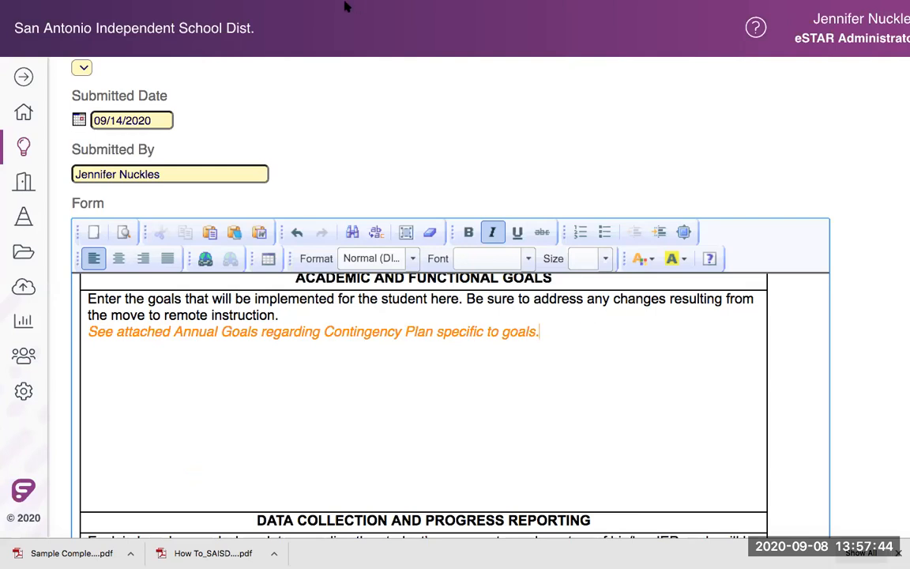
- Switch to the Contingency Plans and Compensatory Services slides and read slide 13, the Step 5 hints on data collection and progress monitoring
{"action": "right_click", "coordinate": [314, 7]}
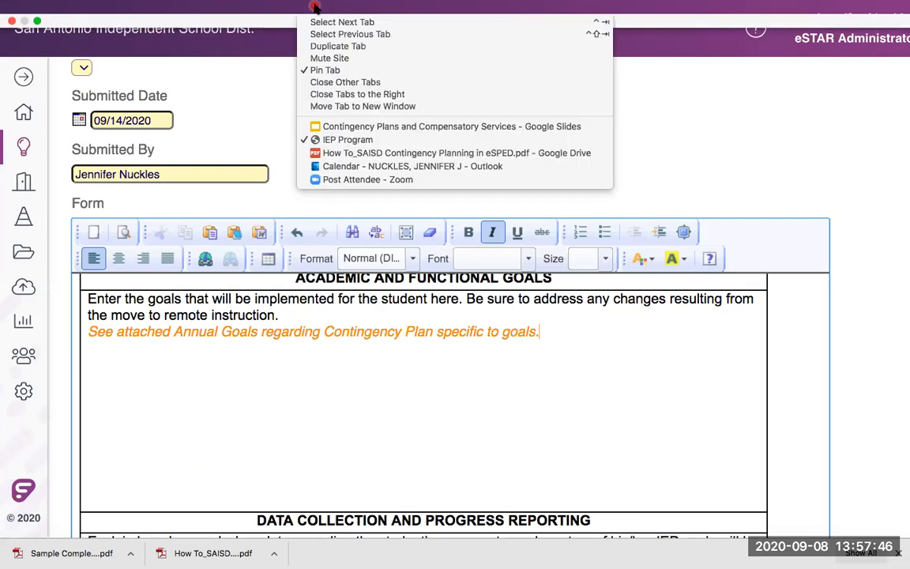
{"action": "left_click", "coordinate": [356, 129]}
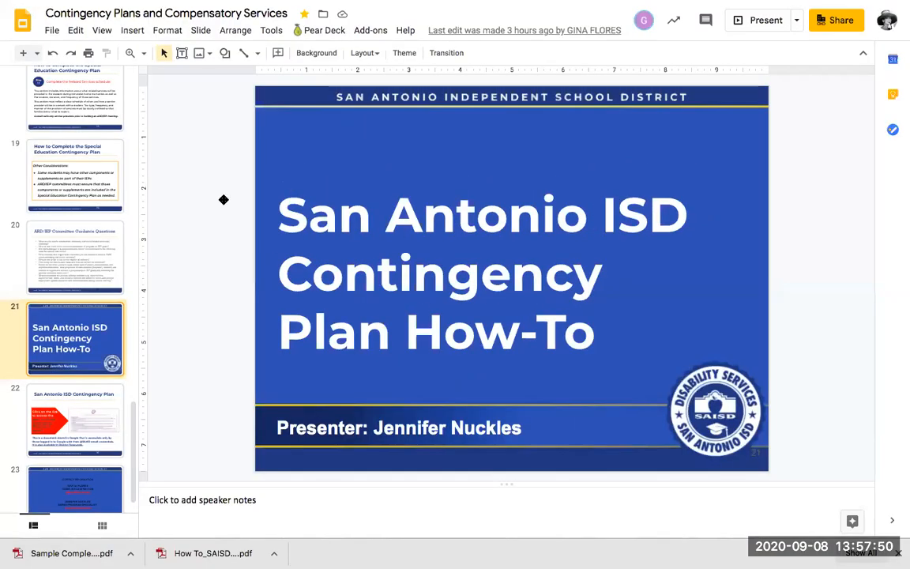
{"action": "scroll", "coordinate": [89, 170], "scroll_direction": "up", "scroll_amount": 5}
{"action": "scroll", "coordinate": [90, 170], "scroll_direction": "up", "scroll_amount": 3}
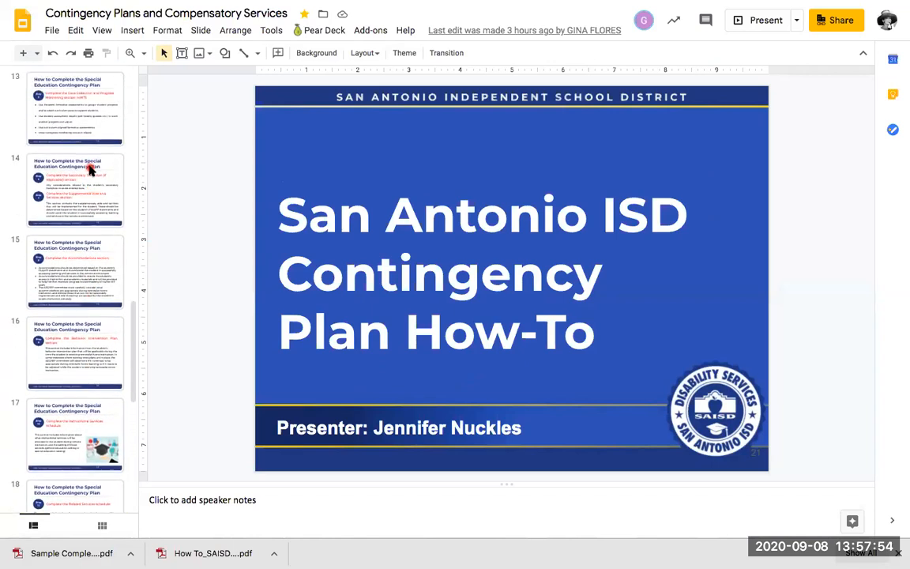
{"action": "scroll", "coordinate": [89, 168], "scroll_direction": "up", "scroll_amount": 1}
{"action": "left_click", "coordinate": [88, 180]}
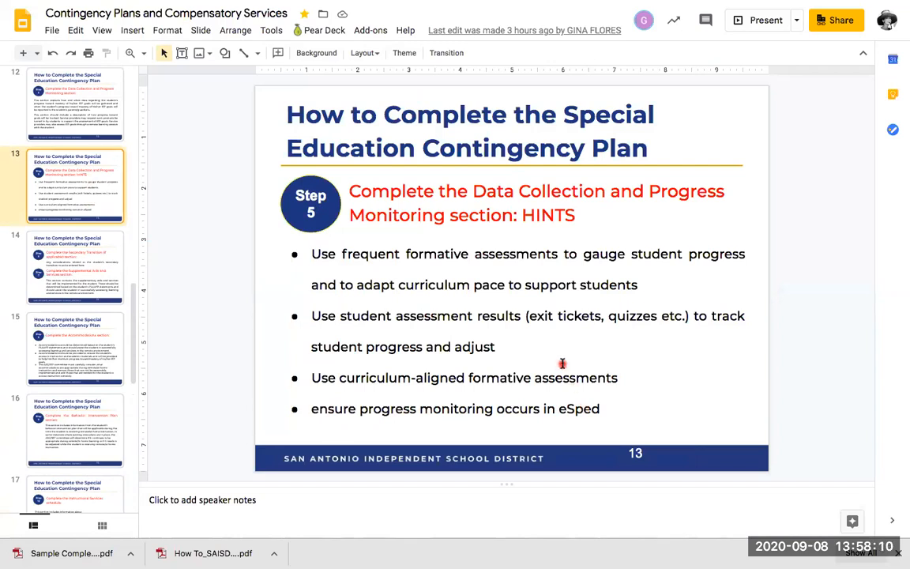
- Return to the IEP Program form and state under Data Collection and Progress Reporting that all goals are in the Annual Goals and reporting follows normal practice
{"action": "right_click", "coordinate": [314, 8]}
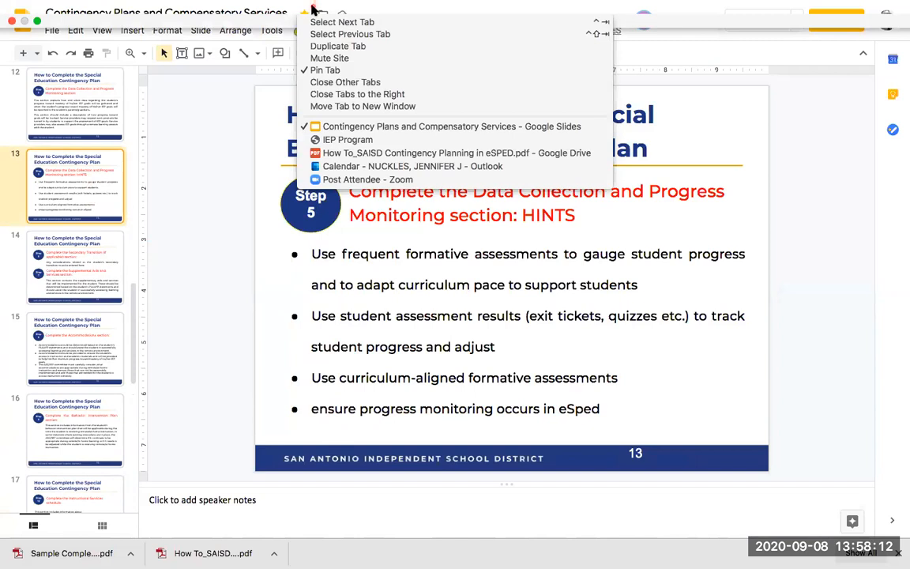
{"action": "left_click", "coordinate": [332, 139]}
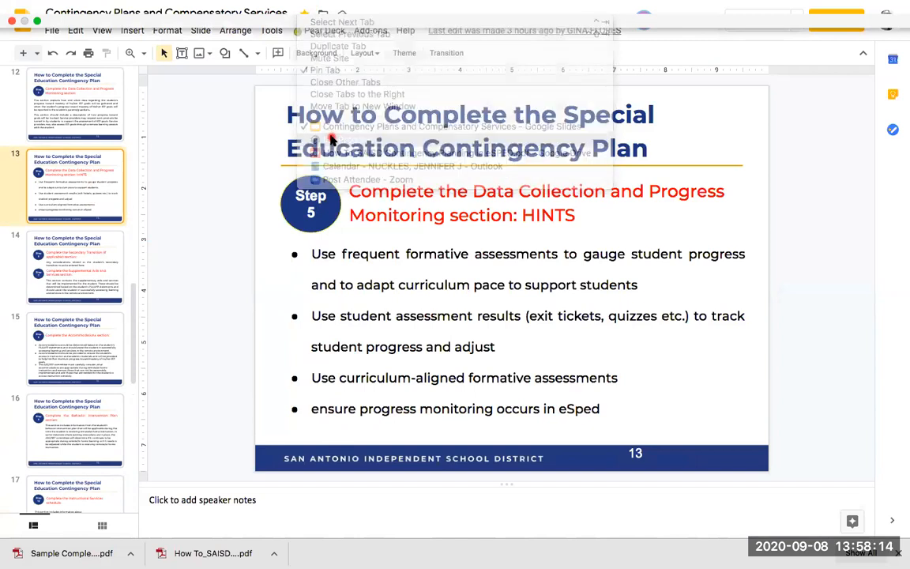
{"action": "scroll", "coordinate": [309, 333], "scroll_direction": "down", "scroll_amount": 5}
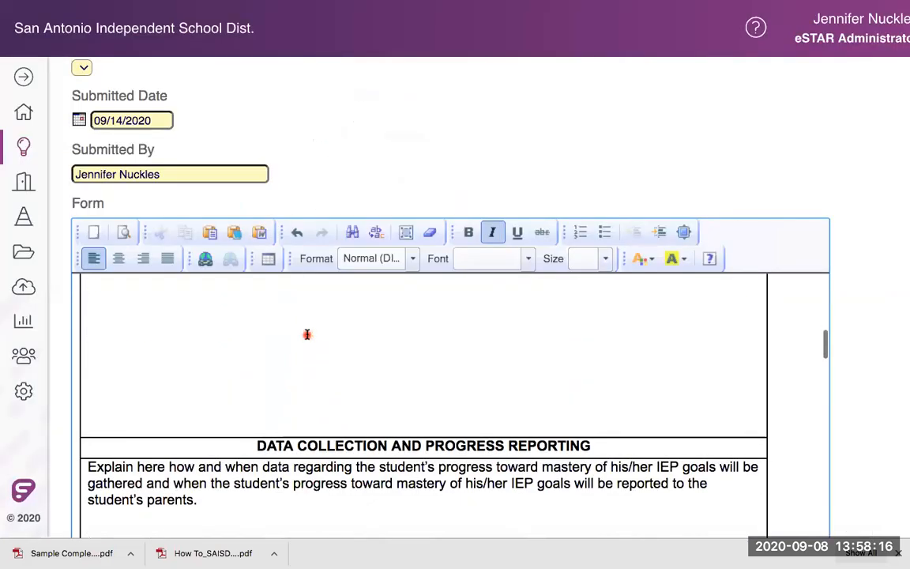
{"action": "left_click", "coordinate": [121, 361]}
{"action": "key", "text": "Return"}
{"action": "type", "text": "All goals, including those identified specifically for the Contingency Plan are included in the Annual Goals of the IEP. Data collection and progress reporting on all goals will proceed as is the normal practice."}
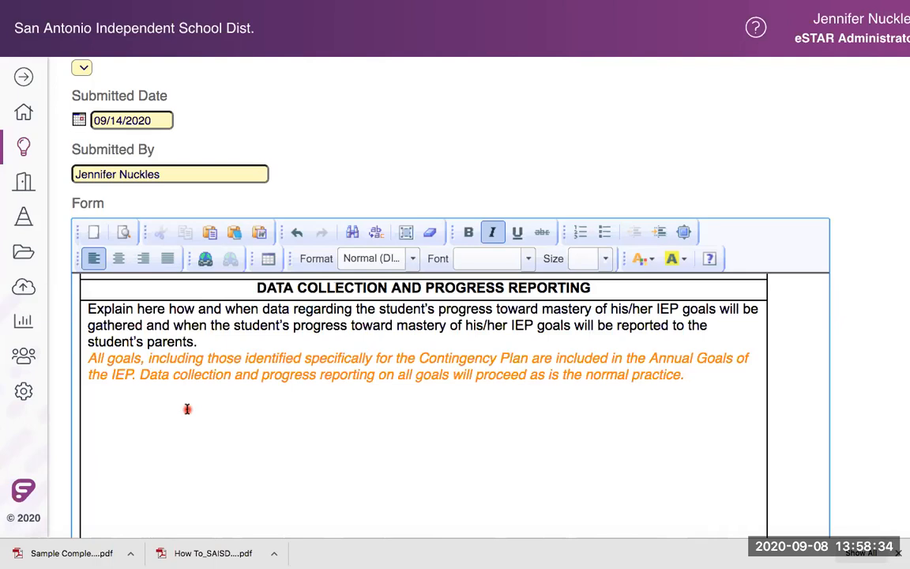
- Enter "N/A" in the form's Secondary Transition section
{"action": "scroll", "coordinate": [188, 408], "scroll_direction": "down", "scroll_amount": 5}
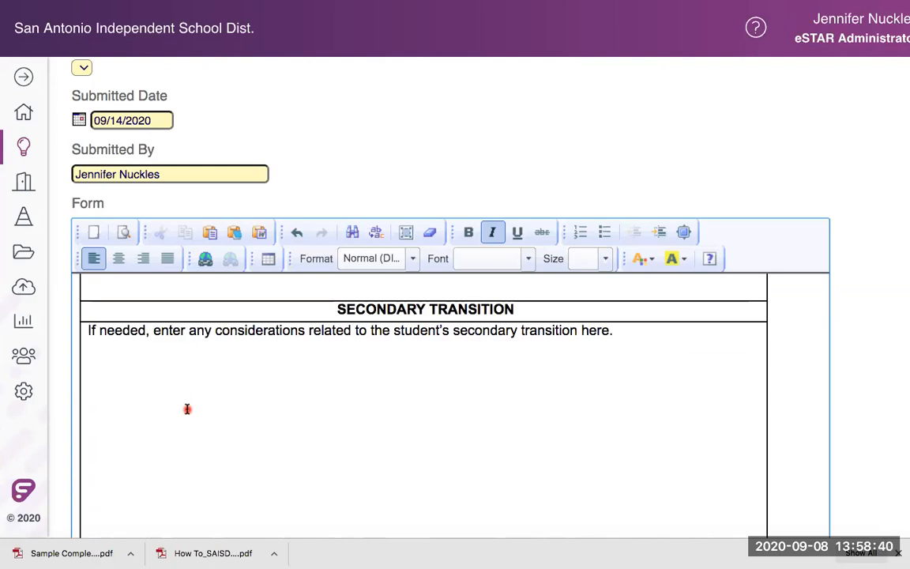
{"action": "left_click", "coordinate": [229, 355]}
{"action": "type", "text": "N/A"}
- State under Supplementary Aides and Services that the student's struggles will be addressed via goals, accommodations, schedule of services, and related/other services
{"action": "scroll", "coordinate": [230, 355], "scroll_direction": "down", "scroll_amount": 5}
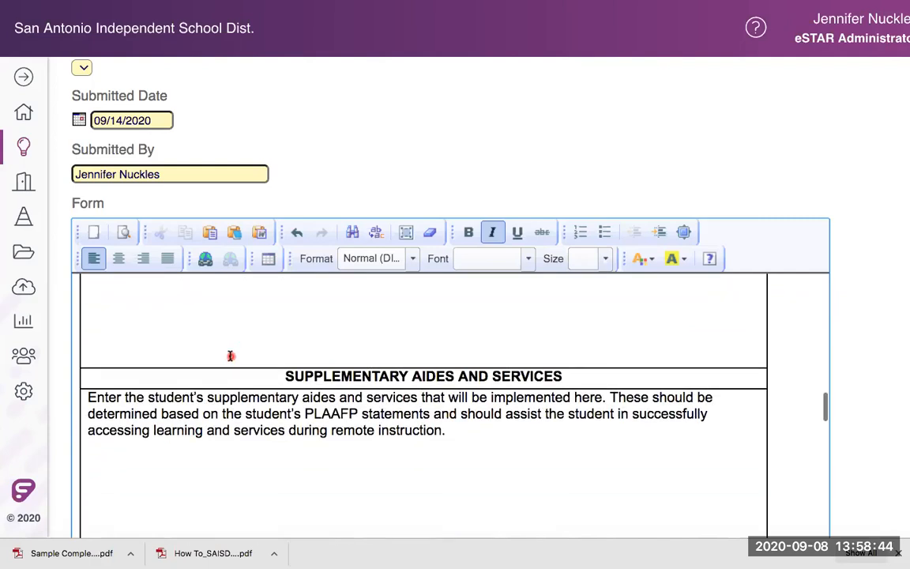
{"action": "left_click", "coordinate": [230, 355]}
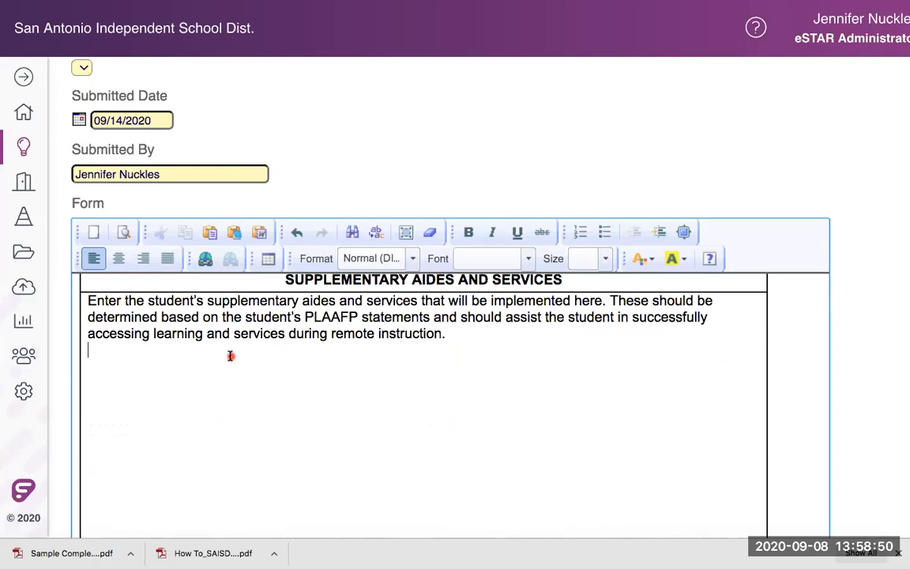
{"action": "type", "text": "At this time, Contingency's struggles will be addressed via goals, accommodations, schedule of services, and related/other services."}
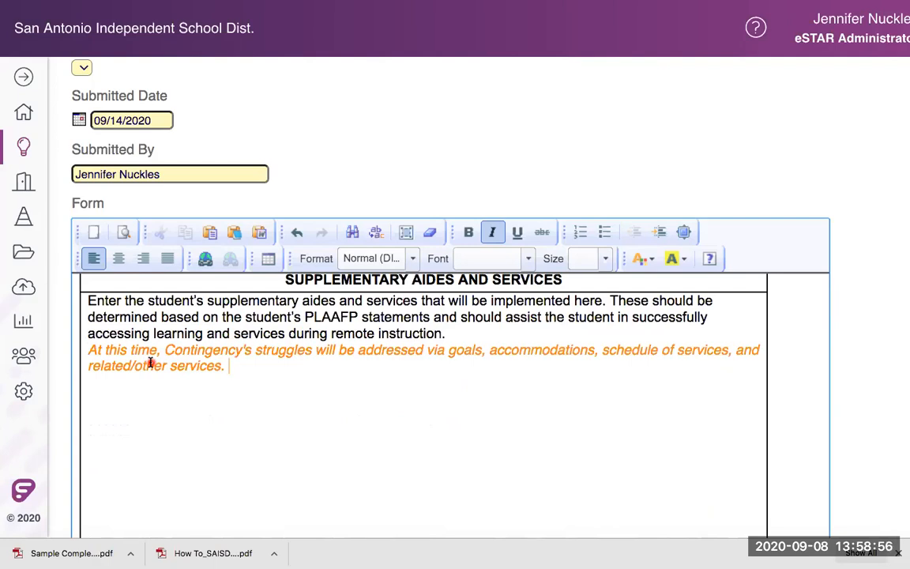
- Add "See attached Accommodations regarding Contingency Planning specific to accommodations." on a new line in the Accommodations section
{"action": "scroll", "coordinate": [150, 363], "scroll_direction": "down", "scroll_amount": 5}
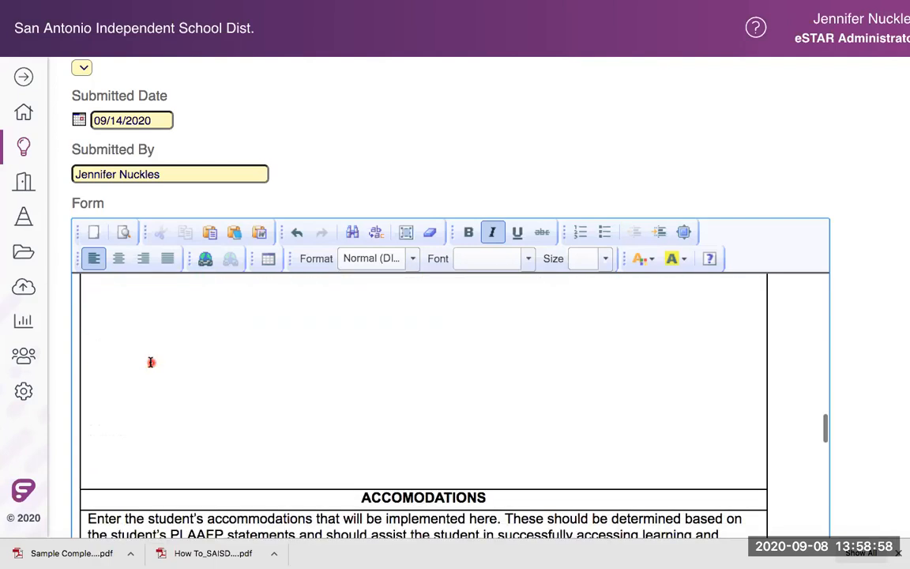
{"action": "scroll", "coordinate": [150, 363], "scroll_direction": "down", "scroll_amount": 3}
{"action": "left_click", "coordinate": [143, 305]}
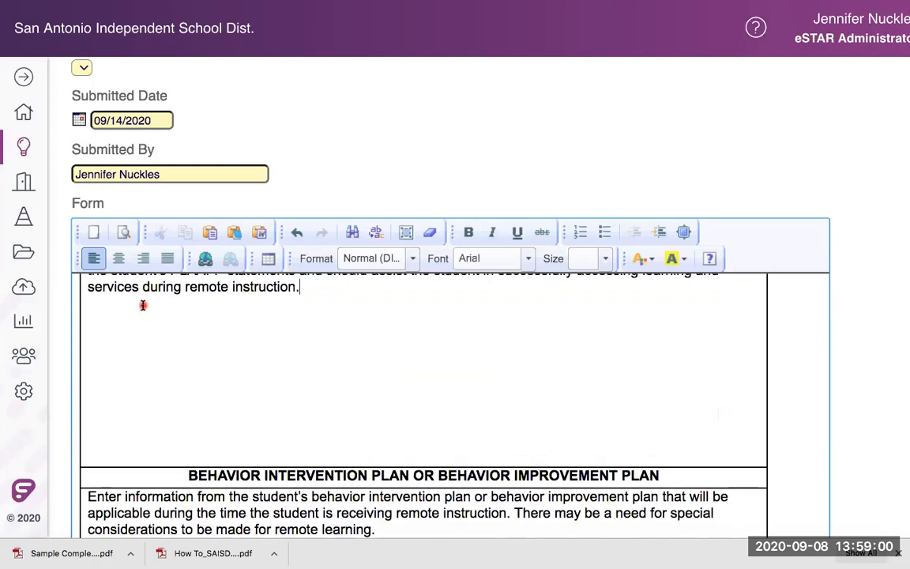
{"action": "key", "text": "Return"}
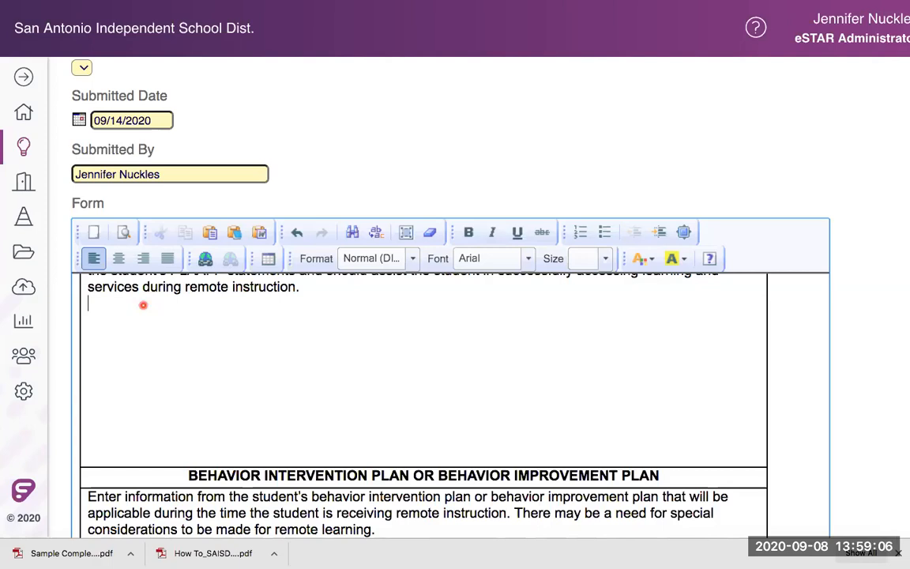
{"action": "type", "text": "See attached Accommodations regarding Contingency Planning specific to accommodations."}
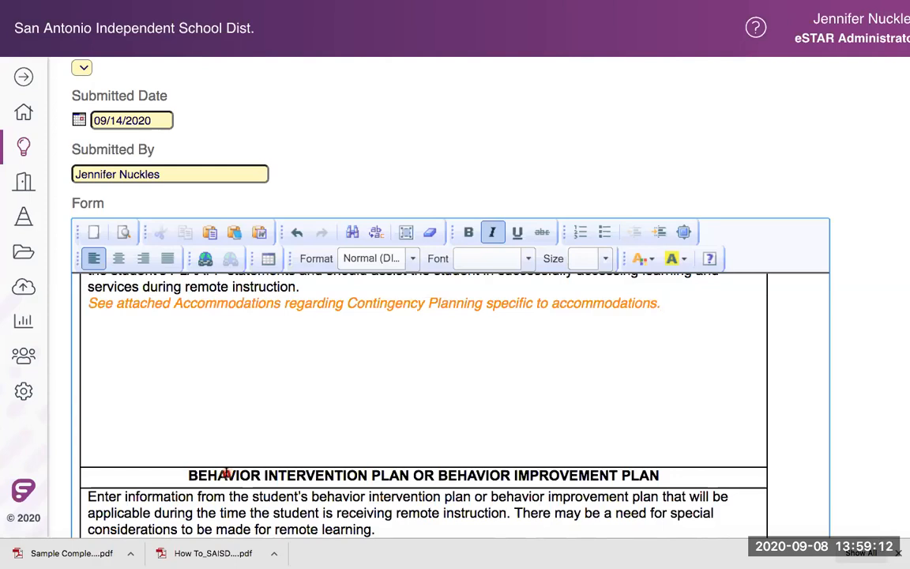
- Enter "N/A" on a new line in the Behavior Intervention Plan or Behavior Improvement Plan section
{"action": "scroll", "coordinate": [226, 472], "scroll_direction": "down", "scroll_amount": 3}
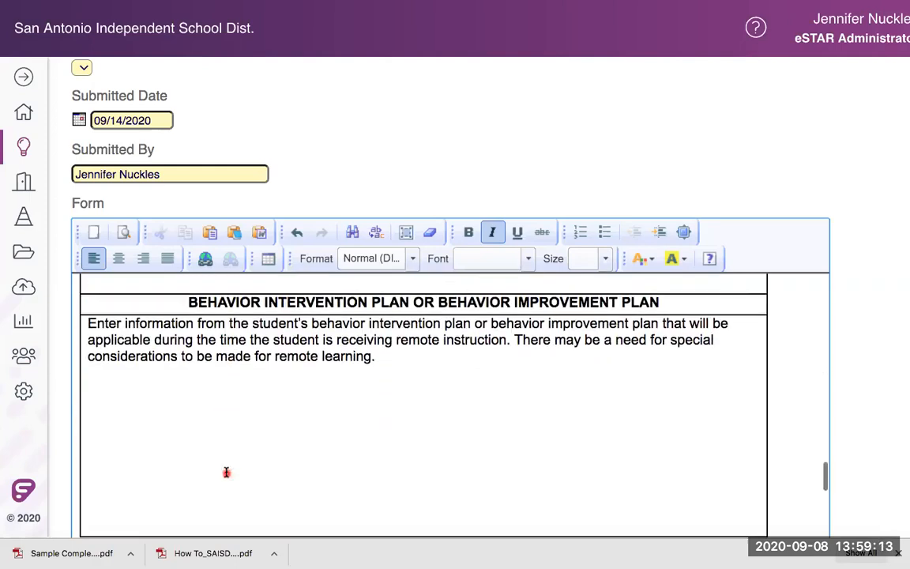
{"action": "left_click", "coordinate": [136, 377]}
{"action": "key", "text": "Return"}
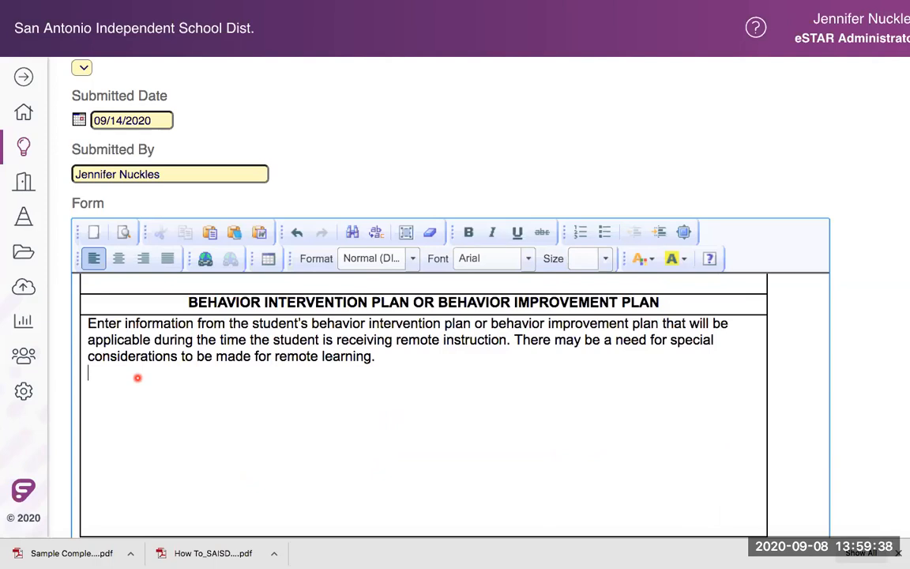
{"action": "type", "text": "N/A"}
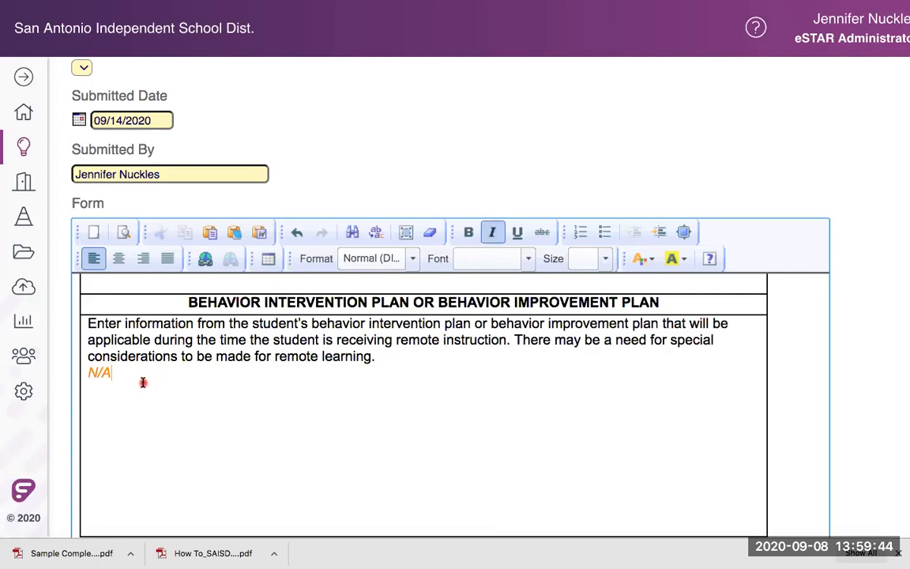
- Fill the first five Course/Curriculum Area rows of the Instructional Services table with Math 5, Math 5 Intervention, Reading, Writing and Science
{"action": "scroll", "coordinate": [341, 383], "scroll_direction": "down", "scroll_amount": 5}
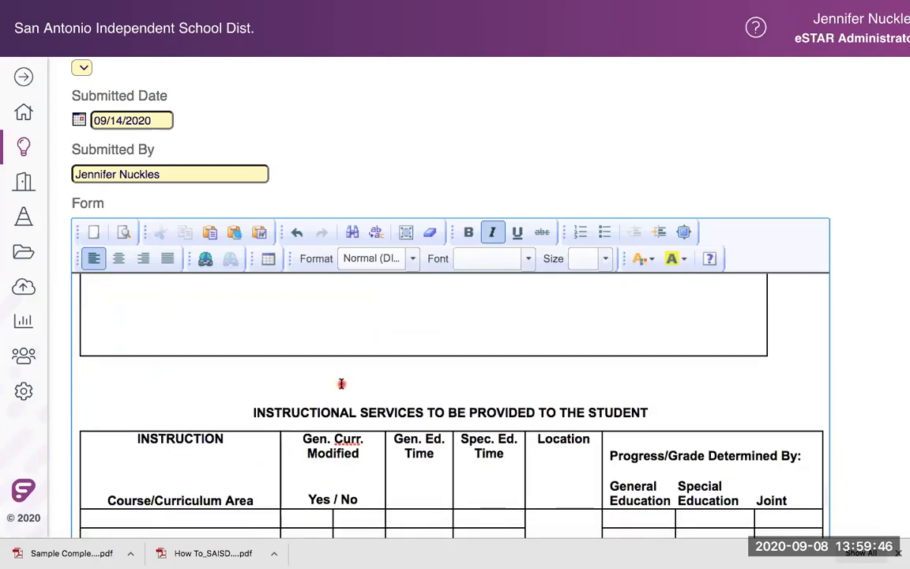
{"action": "scroll", "coordinate": [341, 384], "scroll_direction": "up", "scroll_amount": 3}
{"action": "scroll", "coordinate": [342, 384], "scroll_direction": "down", "scroll_amount": 3}
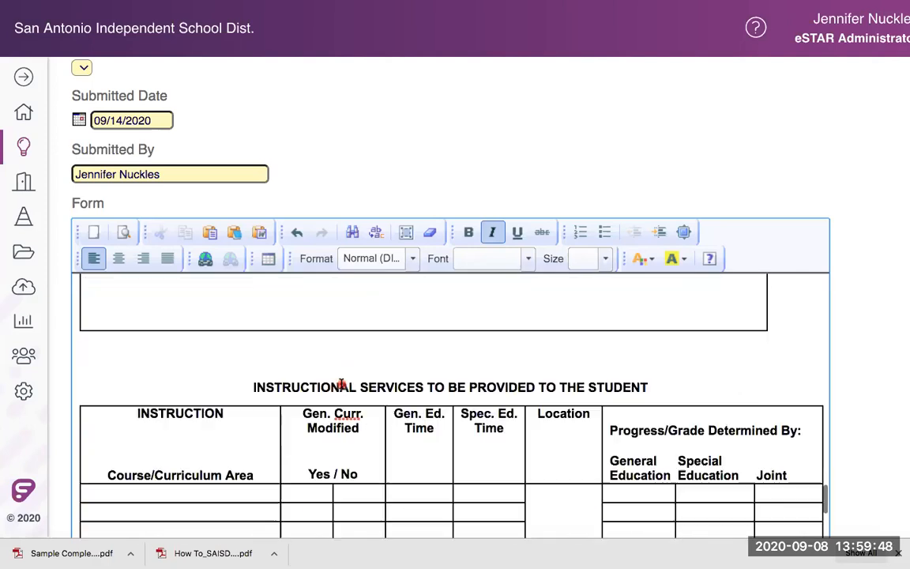
{"action": "scroll", "coordinate": [342, 384], "scroll_direction": "down", "scroll_amount": 1}
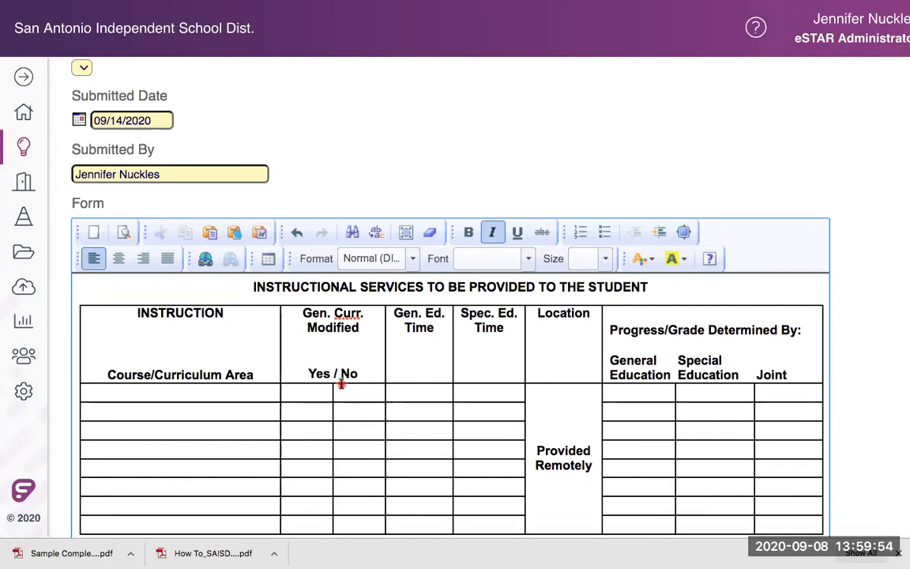
{"action": "scroll", "coordinate": [341, 384], "scroll_direction": "down", "scroll_amount": 3}
{"action": "scroll", "coordinate": [341, 383], "scroll_direction": "up", "scroll_amount": 1}
{"action": "scroll", "coordinate": [342, 384], "scroll_direction": "down", "scroll_amount": 1}
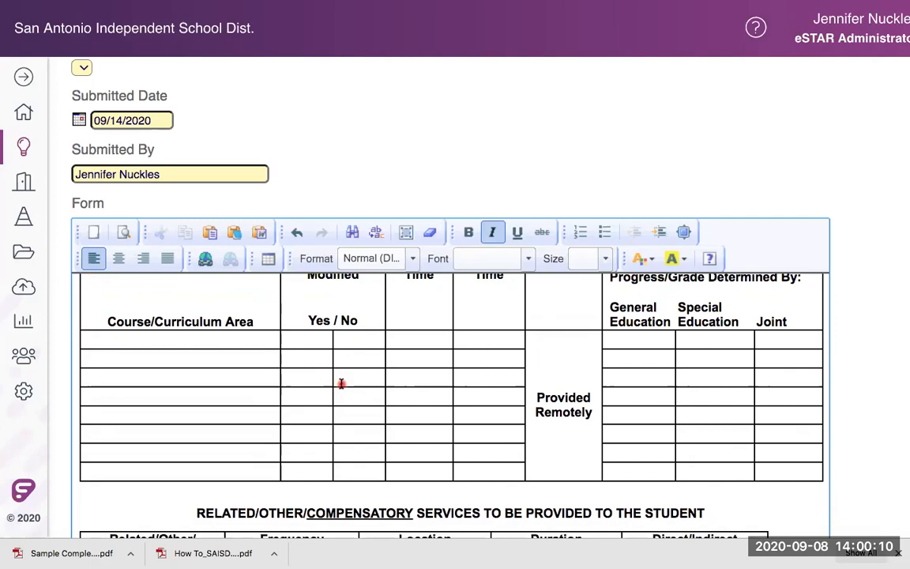
{"action": "left_click", "coordinate": [230, 341]}
{"action": "type", "text": "Math 5 "}
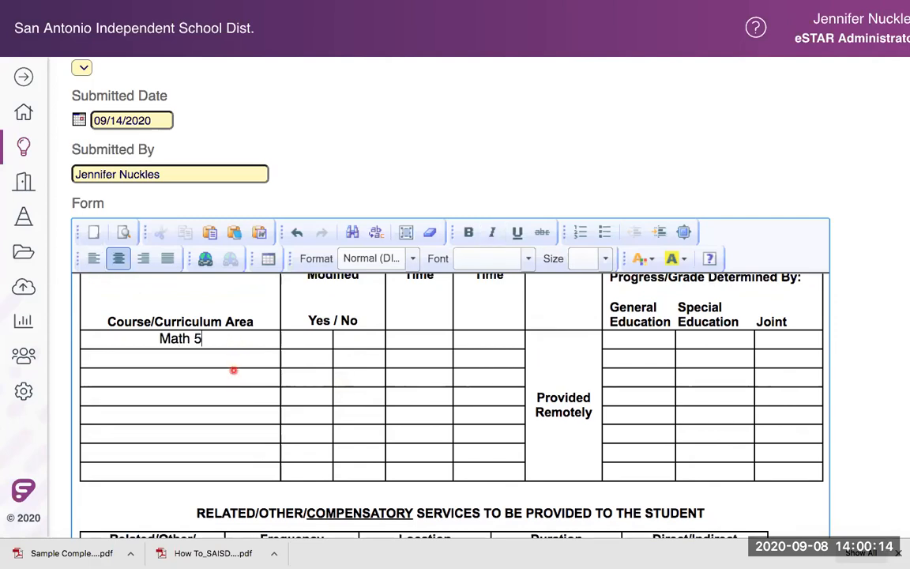
{"action": "type", "text": "Math 5 Intervention "}
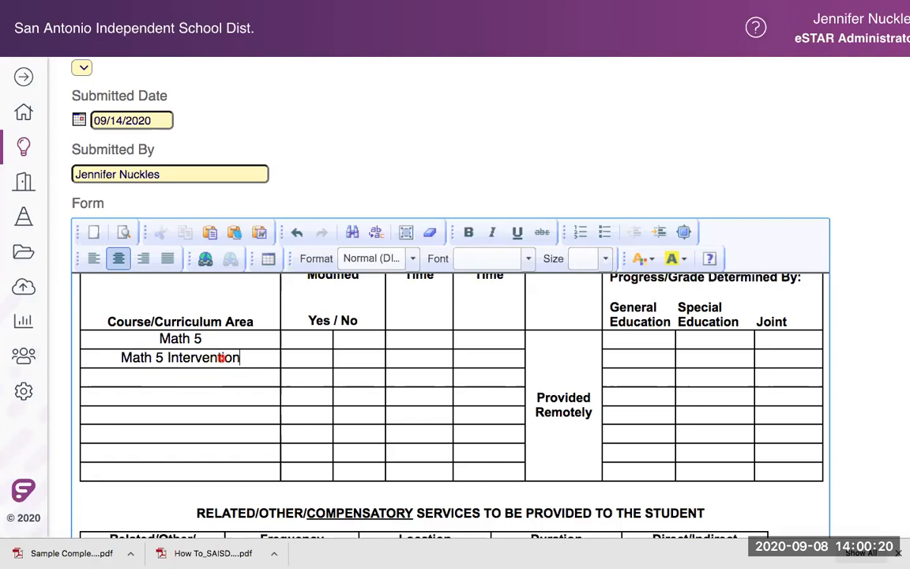
{"action": "type", "text": "Reading"}
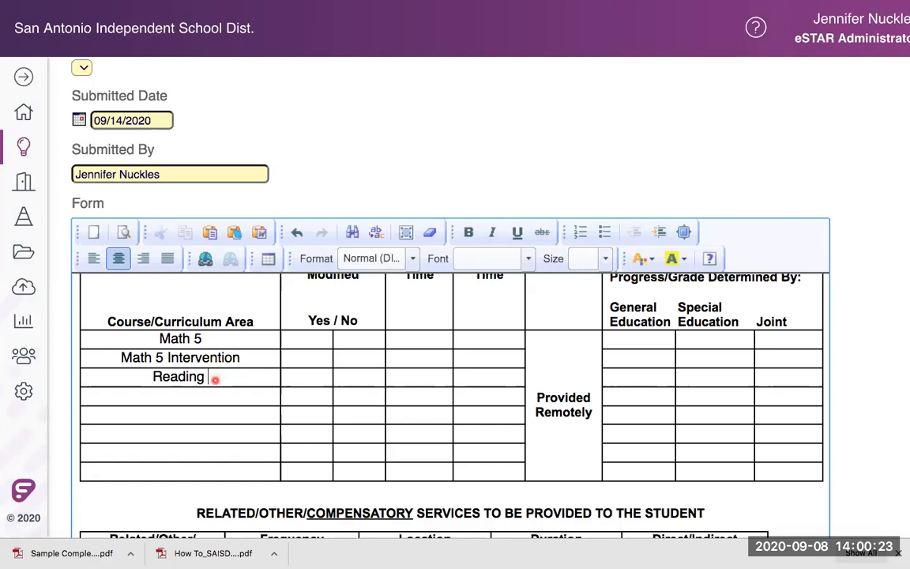
{"action": "key", "text": "BackSpace"}
{"action": "left_click", "coordinate": [210, 395]}
{"action": "type", "text": "Writing"}
{"action": "left_click", "coordinate": [205, 412]}
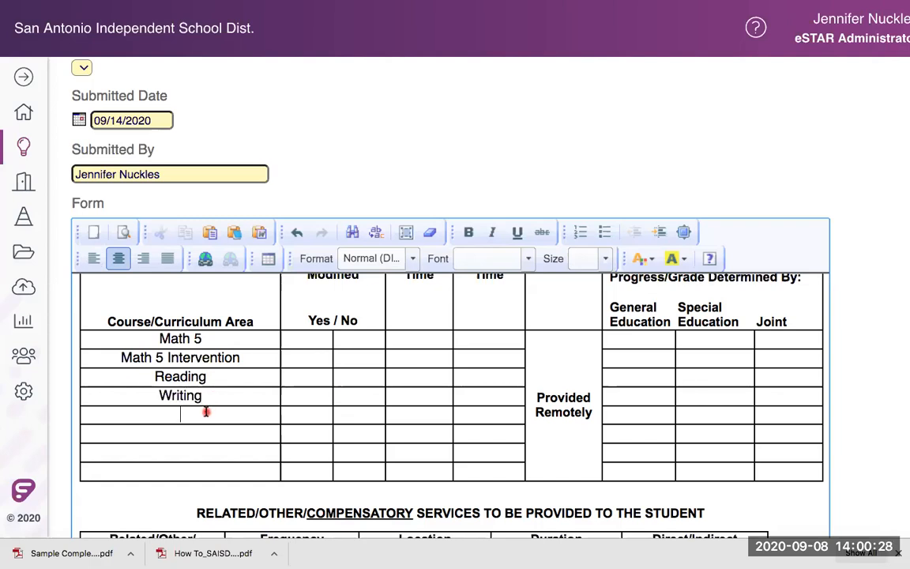
{"action": "type", "text": "Science"}
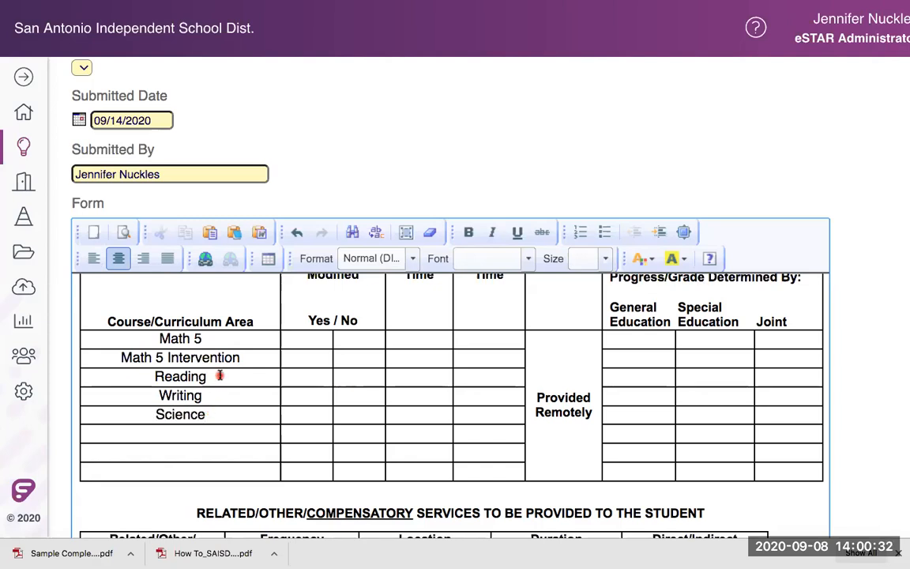
- Append the grade number 5 to the Math 5 Intervention, Reading, Writing and Science course names
{"action": "type", "text": " 5"}
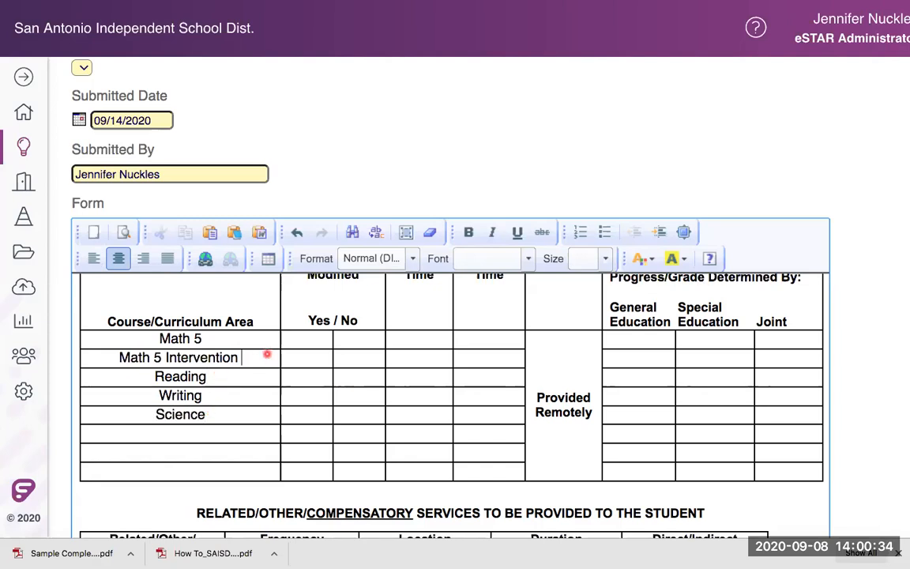
{"action": "left_click", "coordinate": [243, 380]}
{"action": "type", "text": "5"}
{"action": "left_click", "coordinate": [236, 396]}
{"action": "type", "text": "5"}
{"action": "left_click", "coordinate": [226, 417]}
{"action": "type", "text": "5"}
- Enter Social Studies 5, PE and Specials in the last three Course/Curriculum Area rows
{"action": "left_click", "coordinate": [217, 431]}
{"action": "type", "text": "S"}
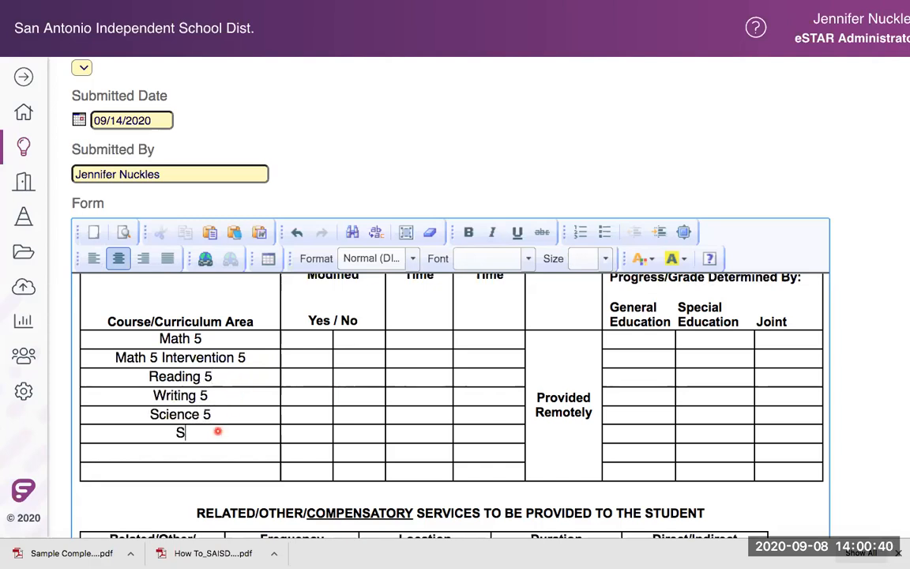
{"action": "type", "text": "ocial Studies 5"}
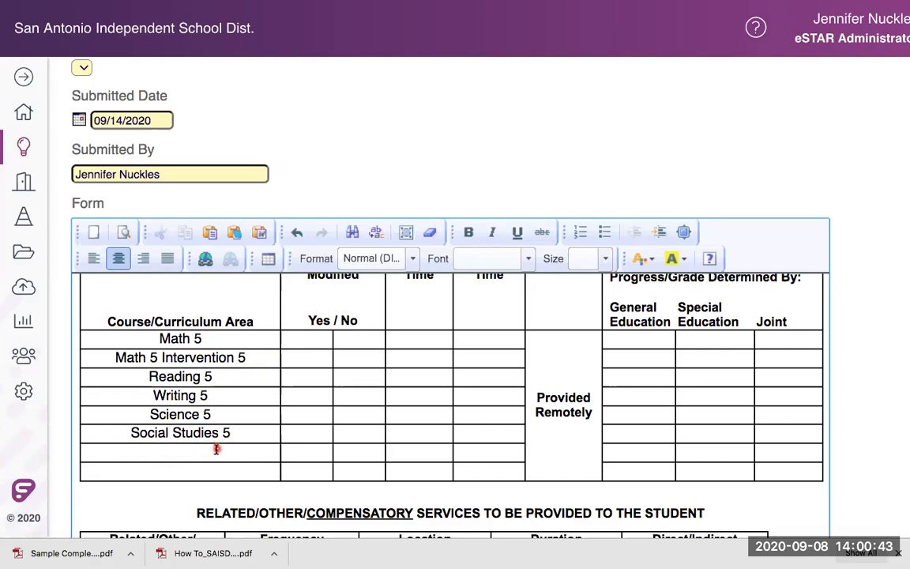
{"action": "left_click", "coordinate": [215, 450]}
{"action": "type", "text": "PE"}
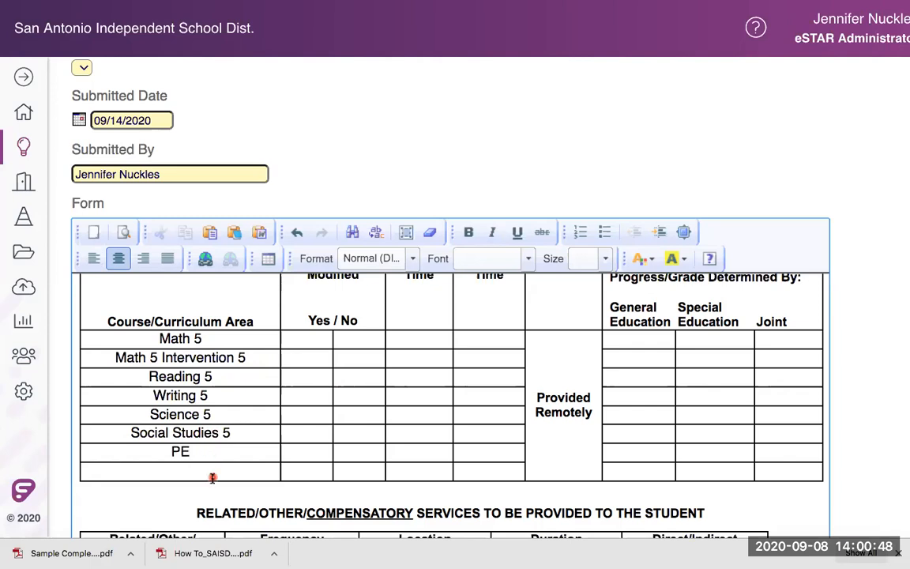
{"action": "left_click", "coordinate": [209, 473]}
{"action": "scroll", "coordinate": [209, 474], "scroll_direction": "down", "scroll_amount": 1}
{"action": "type", "text": "Specials"}
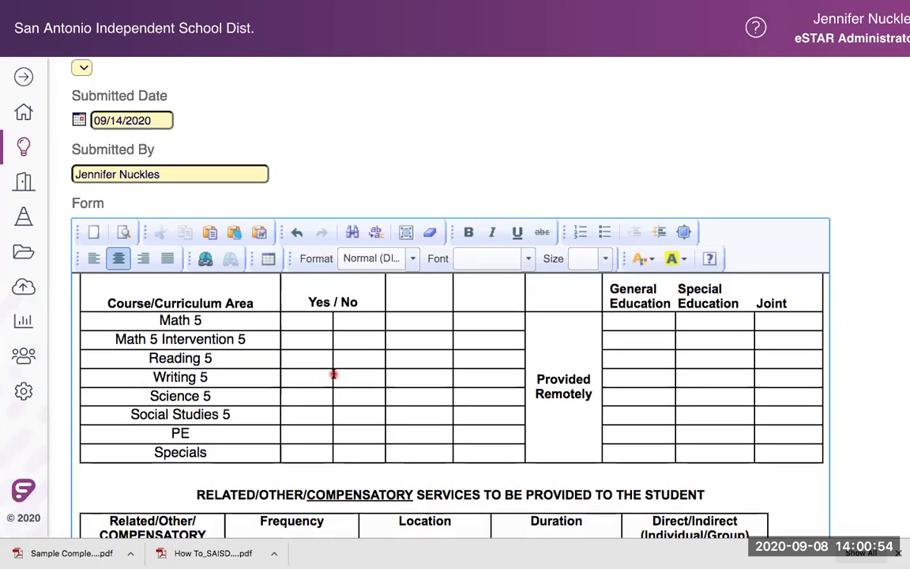
- Mark the Gen. Curr. Modified column with X under No for Math 5, Reading 5, Writing 5 and Science 5, and under Yes for Math 5 Intervention 5
{"action": "scroll", "coordinate": [332, 374], "scroll_direction": "up", "scroll_amount": 3}
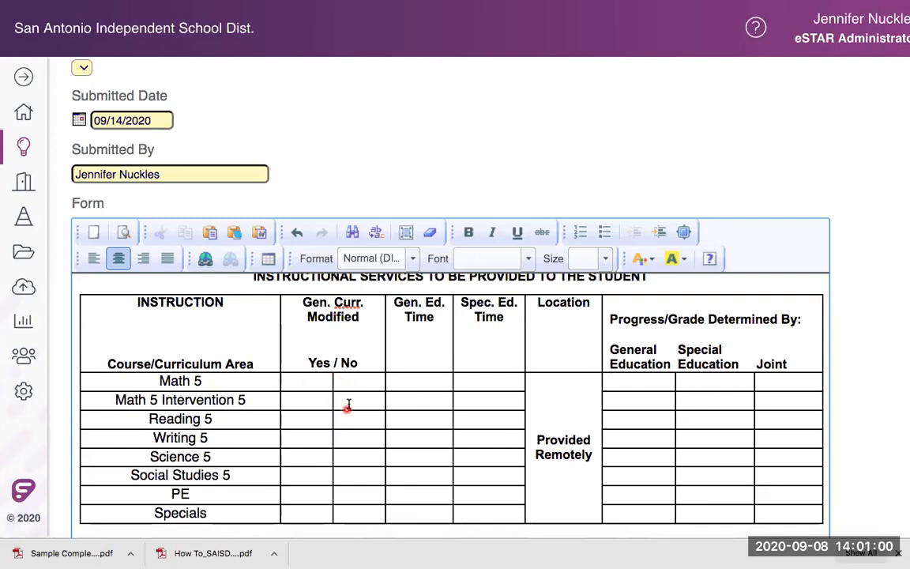
{"action": "left_click", "coordinate": [359, 382]}
{"action": "type", "text": "X"}
{"action": "left_click", "coordinate": [304, 399]}
{"action": "type", "text": "X"}
{"action": "left_click", "coordinate": [354, 419]}
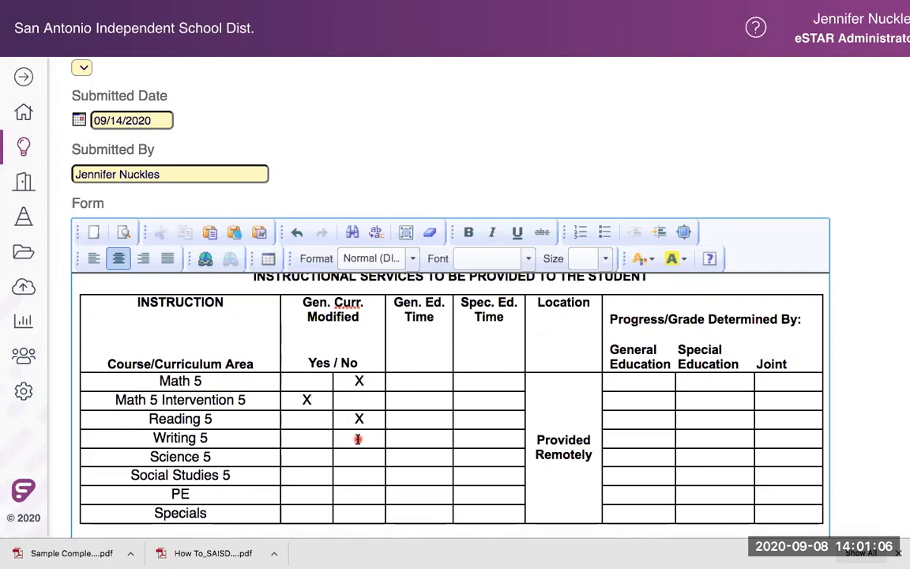
{"action": "left_click", "coordinate": [357, 444]}
{"action": "type", "text": "X"}
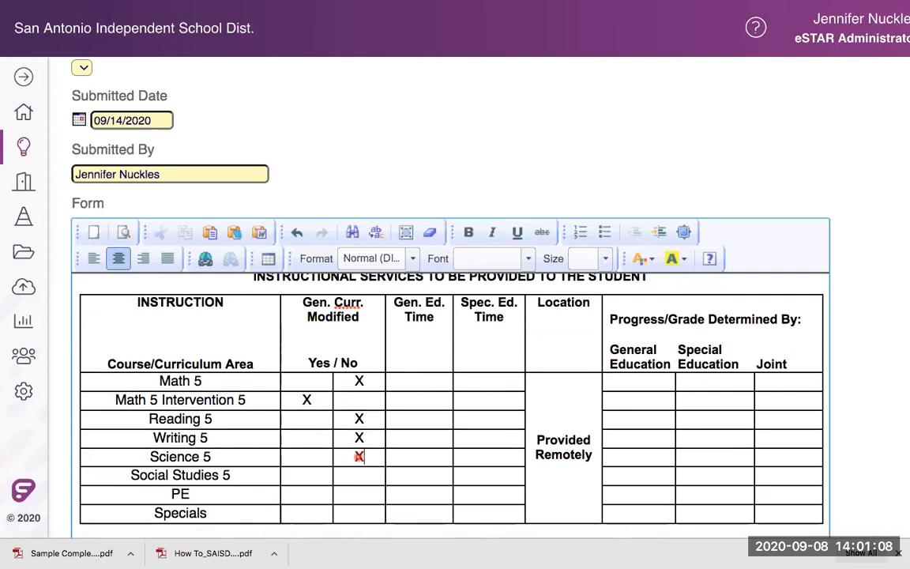
- Mark Social Studies 5, PE and Specials with an X under No in the Gen. Curr. Modified column
{"action": "scroll", "coordinate": [359, 457], "scroll_direction": "down", "scroll_amount": 2}
{"action": "left_click", "coordinate": [366, 405]}
{"action": "type", "text": "X"}
{"action": "left_click", "coordinate": [364, 421]}
{"action": "type", "text": "XX"}
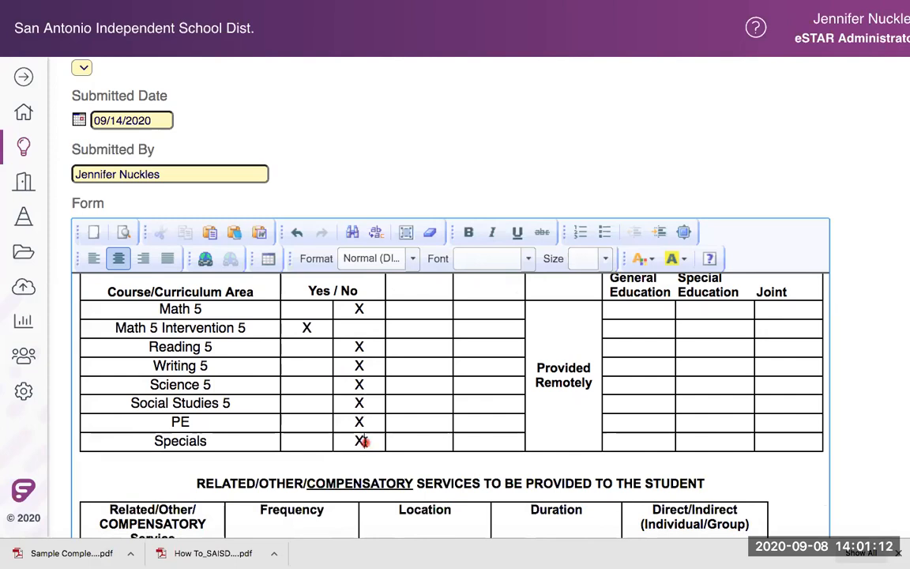
- Enter "x mins" as the Gen. Ed. Time for Math 5
{"action": "scroll", "coordinate": [365, 442], "scroll_direction": "up", "scroll_amount": 2}
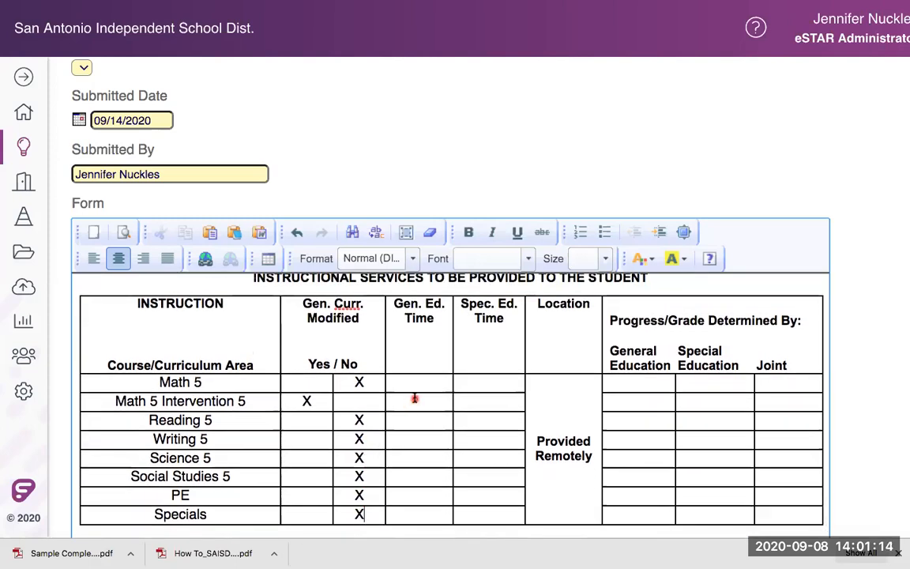
{"action": "scroll", "coordinate": [424, 386], "scroll_direction": "up", "scroll_amount": 1}
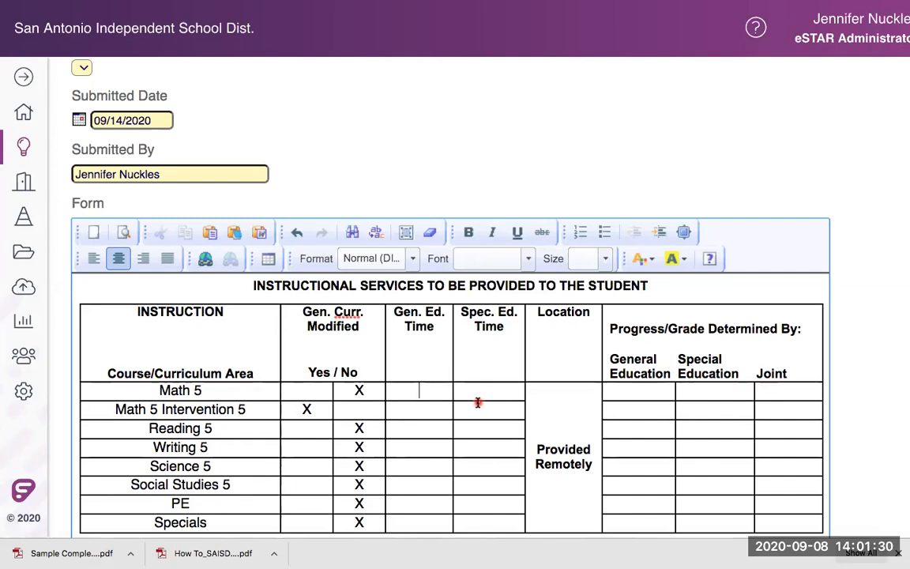
{"action": "type", "text": "x"}
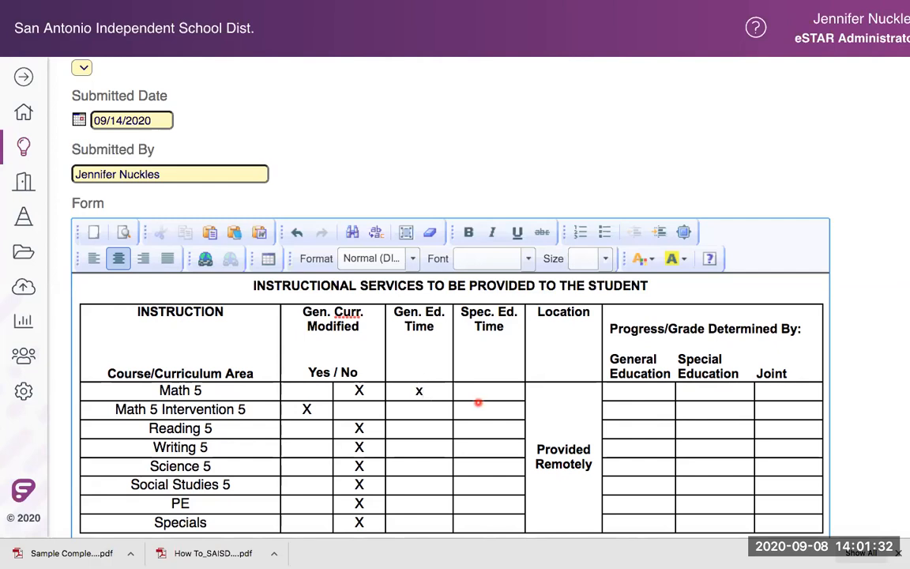
{"action": "type", "text": " mins"}
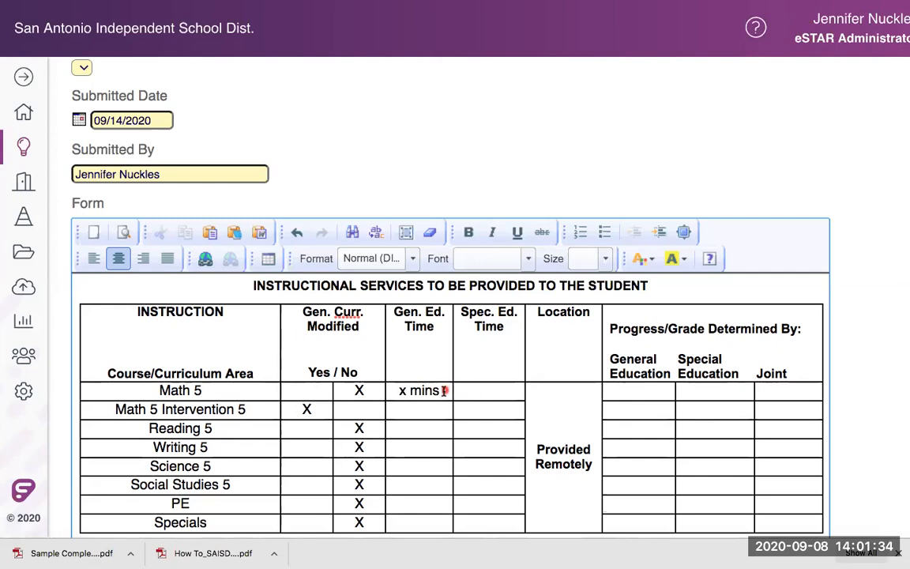
- Italicize "x mins" in the Math 5 row and highlight its "x" in yellow
{"action": "left_click_drag", "start_coordinate": [399, 390], "coordinate": [440, 390]}
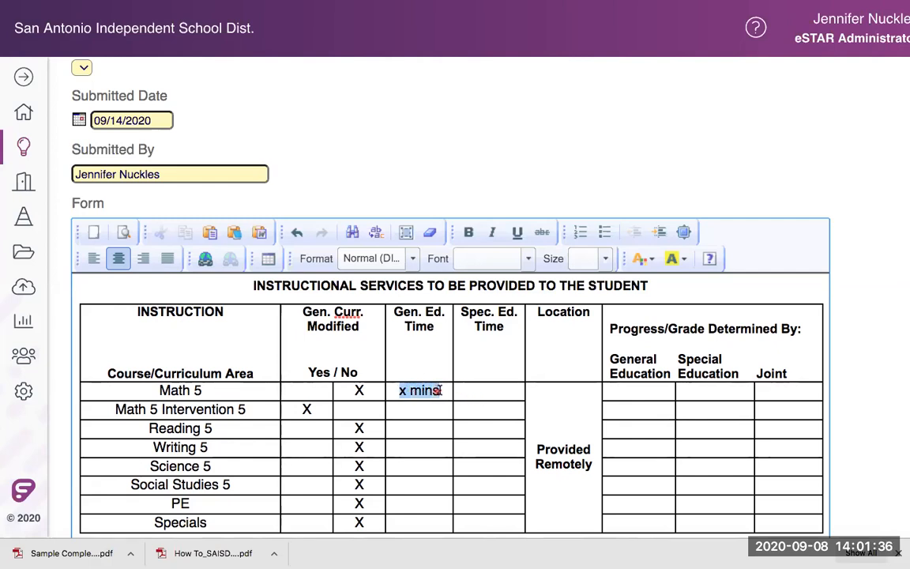
{"action": "left_click", "coordinate": [493, 231]}
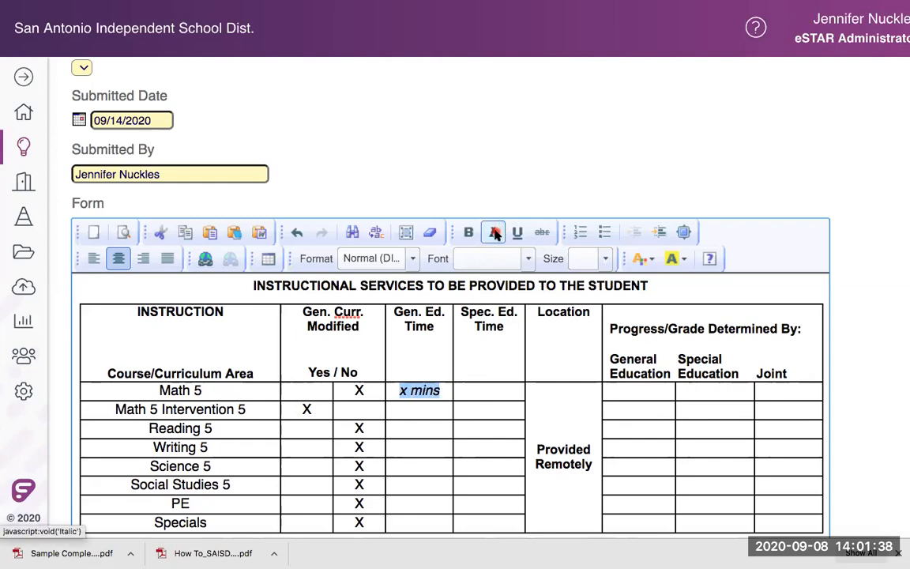
{"action": "left_click", "coordinate": [410, 392]}
{"action": "left_click_drag", "start_coordinate": [411, 392], "coordinate": [400, 392]}
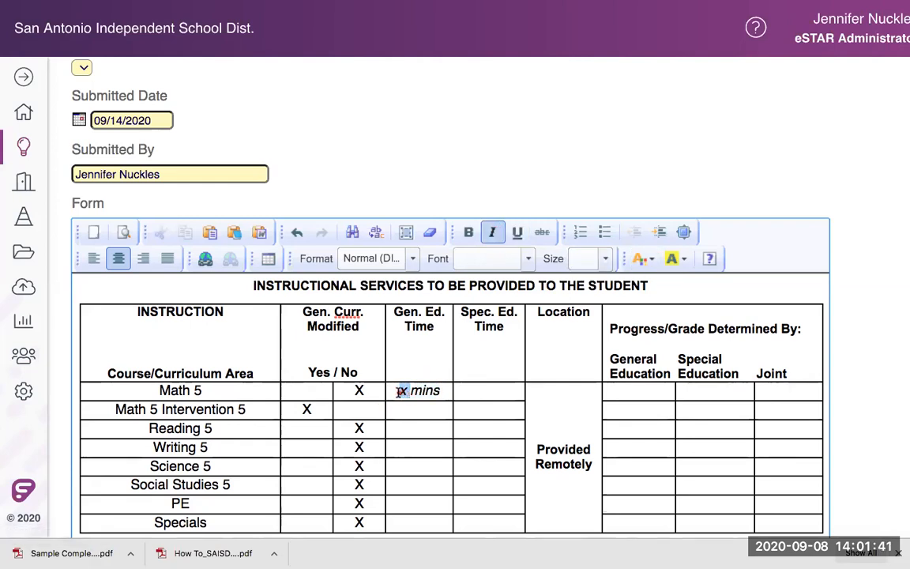
{"action": "left_click", "coordinate": [670, 261]}
{"action": "left_click", "coordinate": [703, 315]}
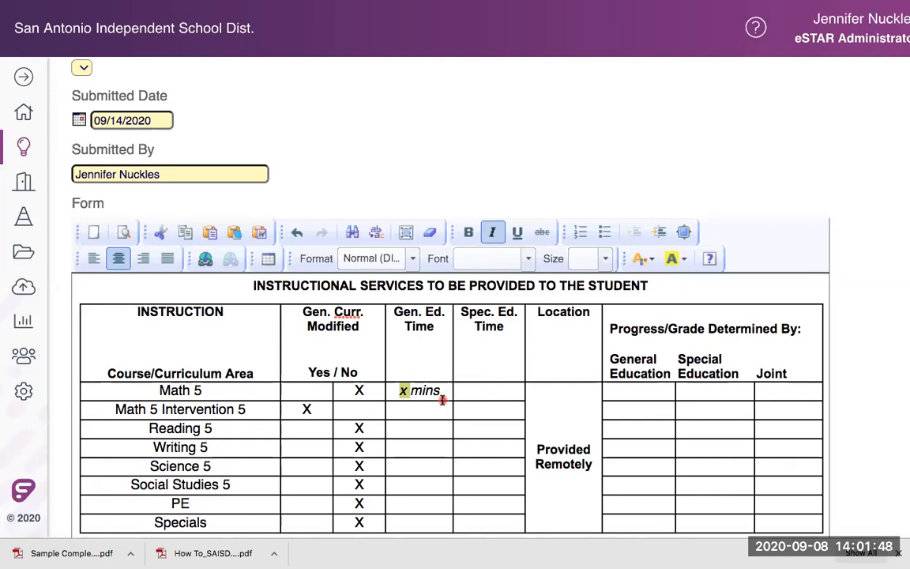
{"action": "left_click", "coordinate": [473, 412]}
{"action": "type", "text": "N/A"}
{"action": "key", "text": "ctrl+z"}
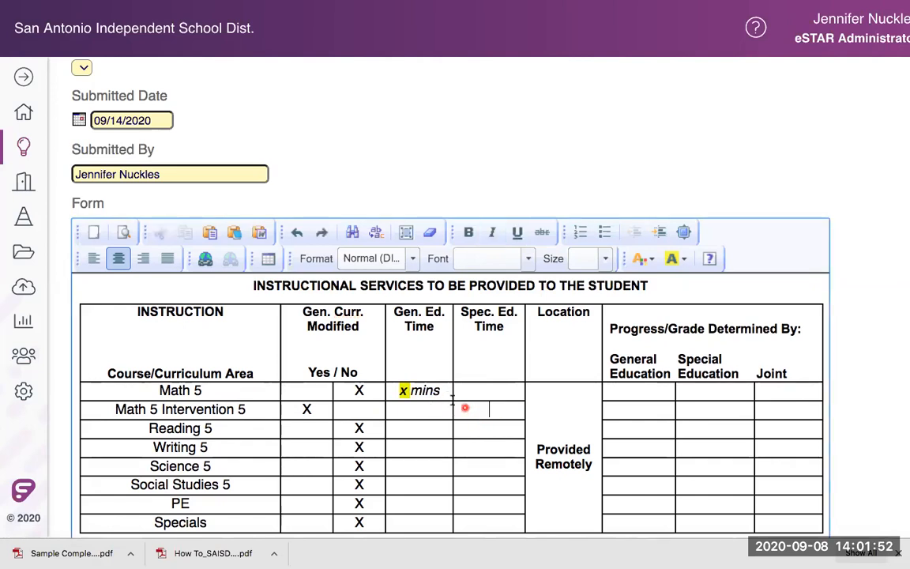
- Copy the formatted "x mins" from the Math 5 row into the Spec. Ed. Time cell for Math 5 Intervention 5
{"action": "left_click_drag", "start_coordinate": [440, 390], "coordinate": [401, 390]}
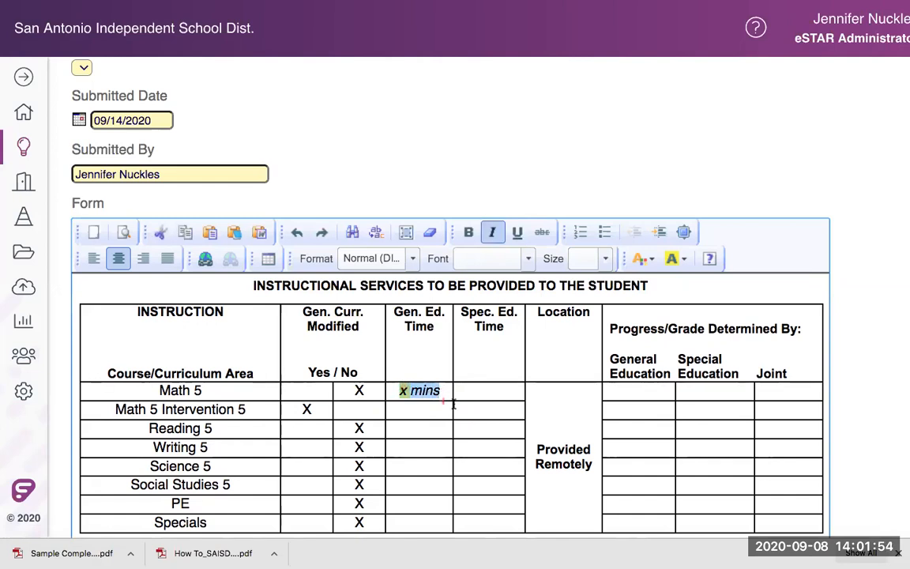
{"action": "key", "text": "ctrl+c"}
{"action": "left_click", "coordinate": [490, 409]}
{"action": "key", "text": "ctrl+v"}
- Paste the formatted "x mins" into the Gen. Ed. Time cells for Reading 5, Writing 5 and Science 5
{"action": "scroll", "coordinate": [440, 414], "scroll_direction": "down", "scroll_amount": 1}
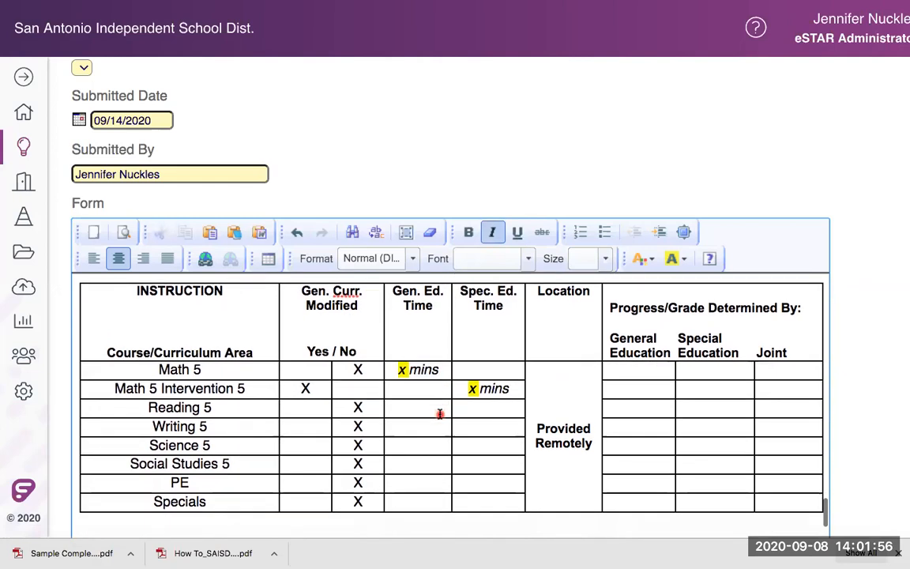
{"action": "scroll", "coordinate": [440, 414], "scroll_direction": "down", "scroll_amount": 1}
{"action": "left_click", "coordinate": [416, 373]}
{"action": "key", "text": "ctrl+v"}
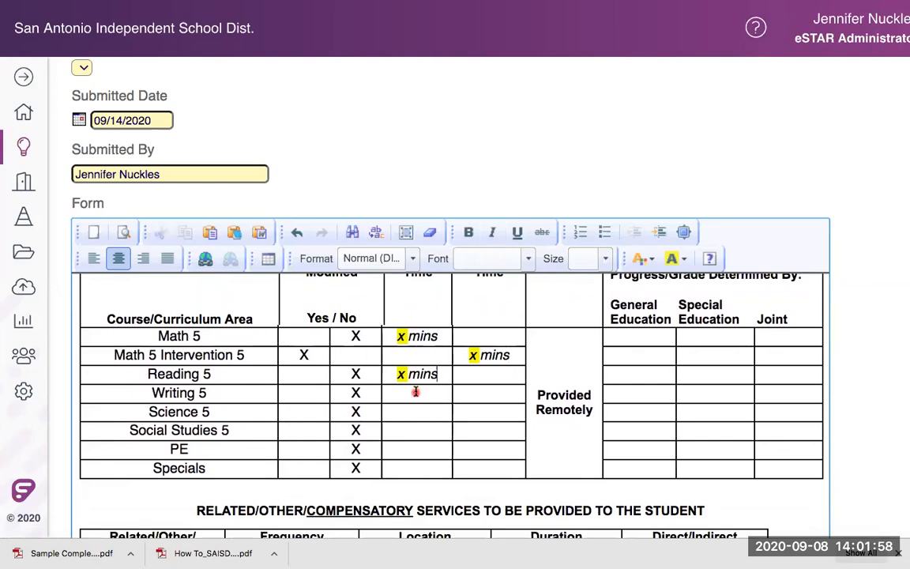
{"action": "left_click", "coordinate": [415, 392]}
{"action": "key", "text": "ctrl+v"}
{"action": "left_click", "coordinate": [412, 415]}
{"action": "key", "text": "ctrl+v"}
- Paste the formatted "x mins" into the Gen. Ed. Time cells for Social Studies 5, PE and Specials
{"action": "scroll", "coordinate": [411, 414], "scroll_direction": "down", "scroll_amount": 1}
{"action": "left_click", "coordinate": [411, 393]}
{"action": "key", "text": "ctrl+v"}
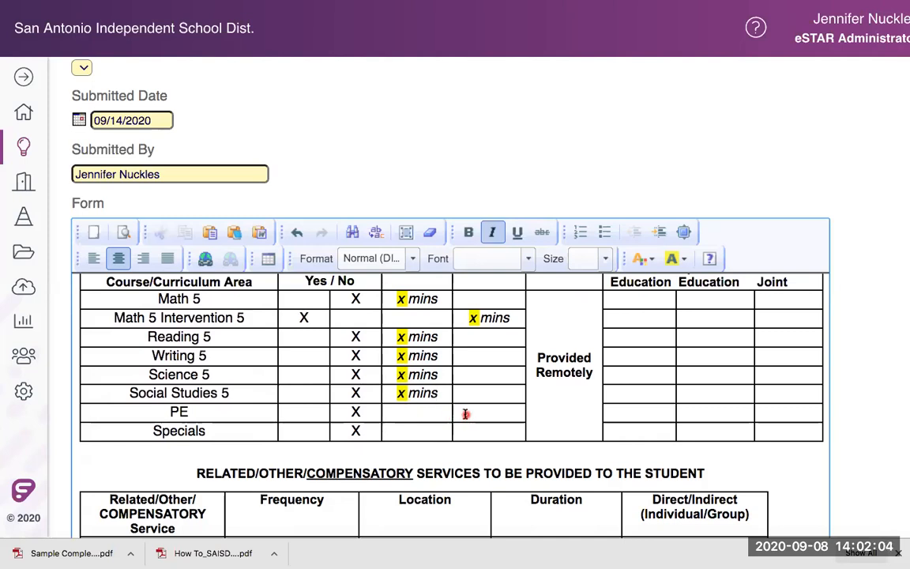
{"action": "left_click", "coordinate": [429, 412]}
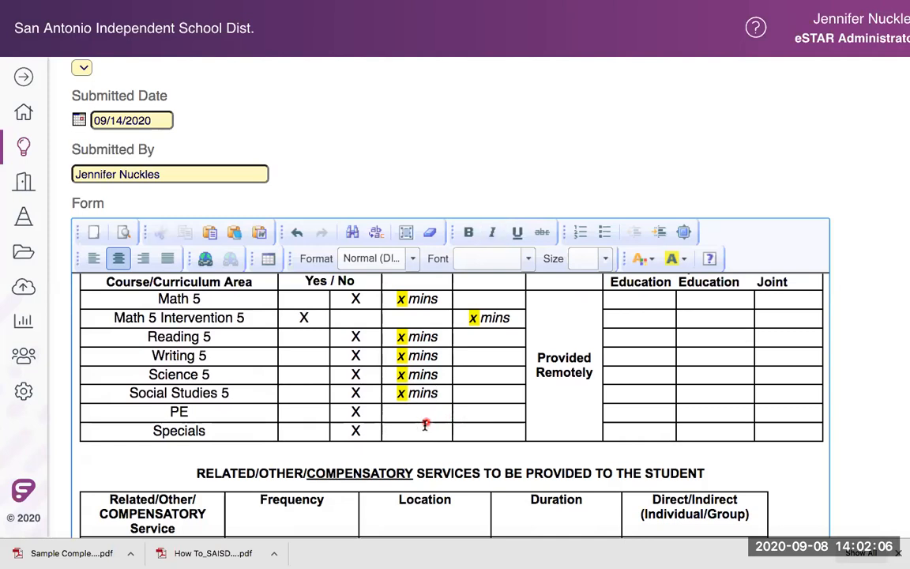
{"action": "key", "text": "ctrl+v"}
{"action": "left_click", "coordinate": [418, 430]}
{"action": "key", "text": "ctrl+v"}
- Under Progress/Grade Determined By, put X in General Education for Math 5, Reading 5 and Writing 5, and in Special Education for Math 5 Intervention 5
{"action": "scroll", "coordinate": [431, 356], "scroll_direction": "up", "scroll_amount": 2}
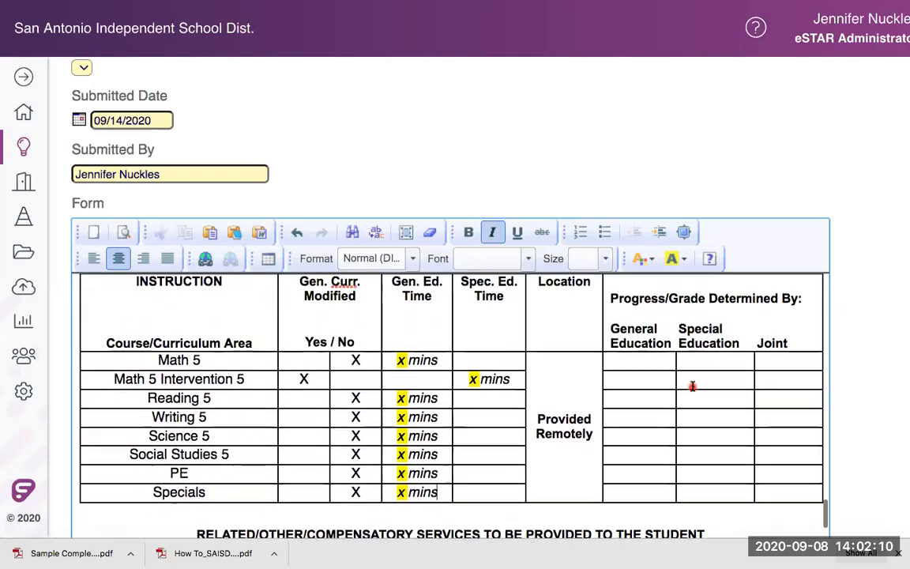
{"action": "scroll", "coordinate": [691, 387], "scroll_direction": "down", "scroll_amount": 1}
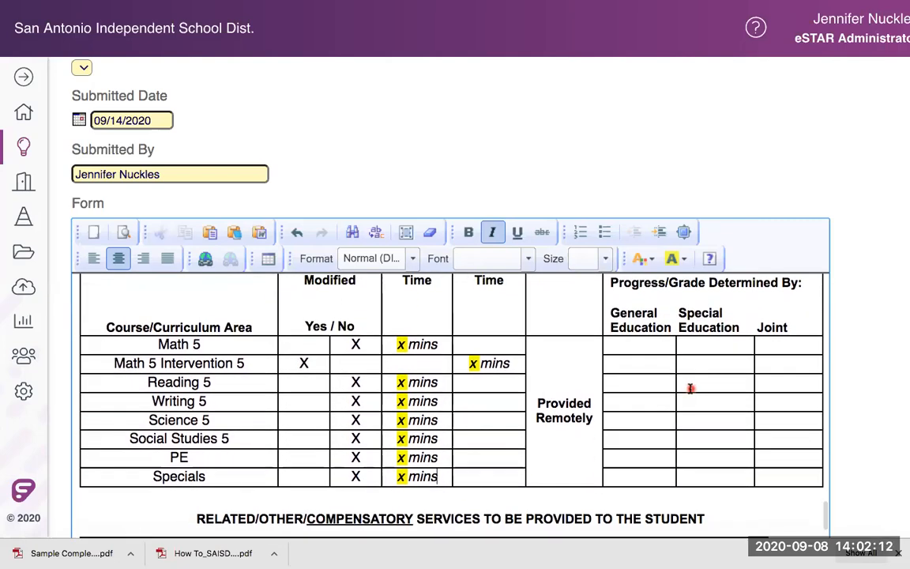
{"action": "left_click", "coordinate": [643, 346]}
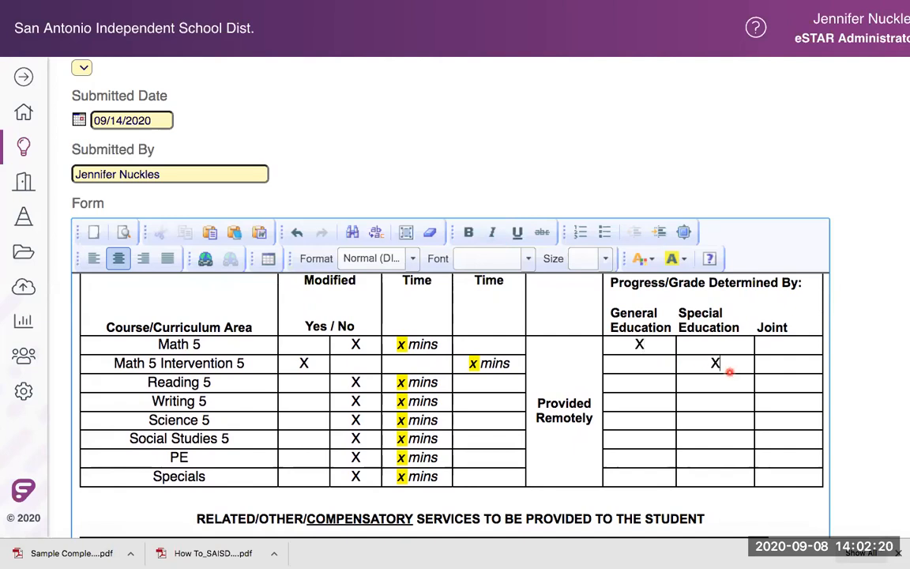
{"action": "type", "text": "X"}
{"action": "left_click", "coordinate": [651, 403]}
{"action": "type", "text": "X"}
- Put an X in the General Education progress column for Science 5, Social Studies 5, PE and Specials
{"action": "left_click", "coordinate": [647, 420]}
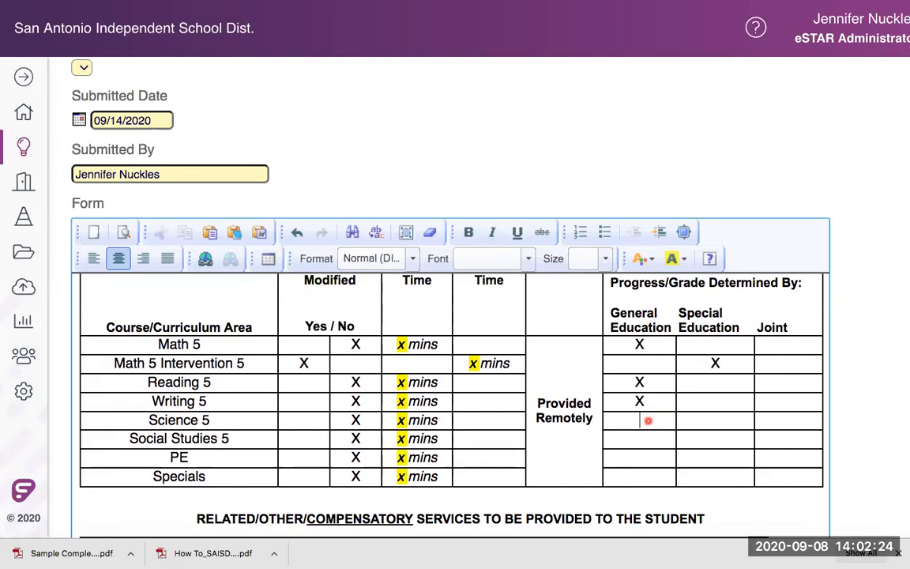
{"action": "type", "text": "X"}
{"action": "scroll", "coordinate": [648, 419], "scroll_direction": "down", "scroll_amount": 3}
{"action": "left_click", "coordinate": [646, 372]}
{"action": "type", "text": "X"}
{"action": "left_click", "coordinate": [645, 389]}
{"action": "type", "text": "X"}
{"action": "left_click", "coordinate": [642, 408]}
{"action": "type", "text": "X"}
- In the first row of the related/compensatory services table, enter Counseling with frequency "1x/time" and duration "15 minutes"
{"action": "scroll", "coordinate": [599, 388], "scroll_direction": "down", "scroll_amount": 1}
{"action": "scroll", "coordinate": [599, 388], "scroll_direction": "down", "scroll_amount": 5}
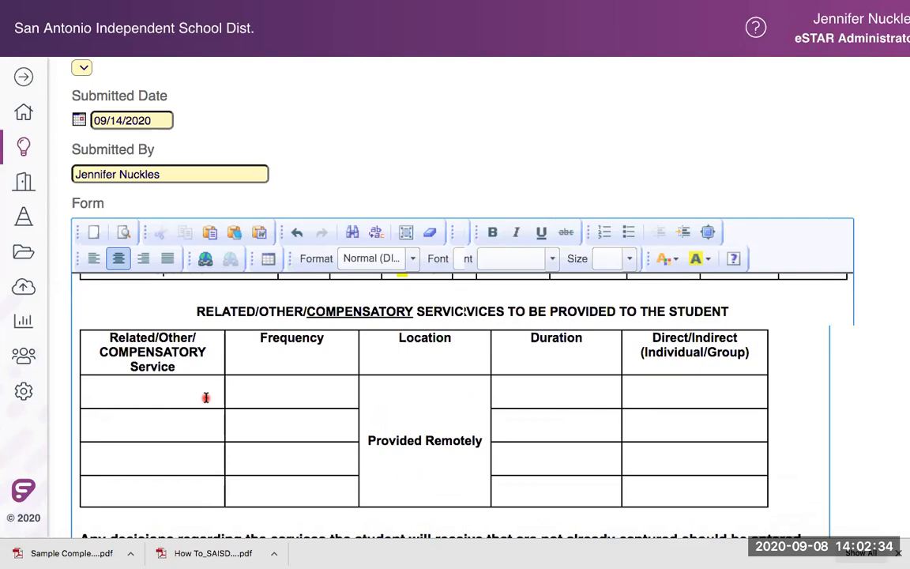
{"action": "left_click", "coordinate": [188, 396]}
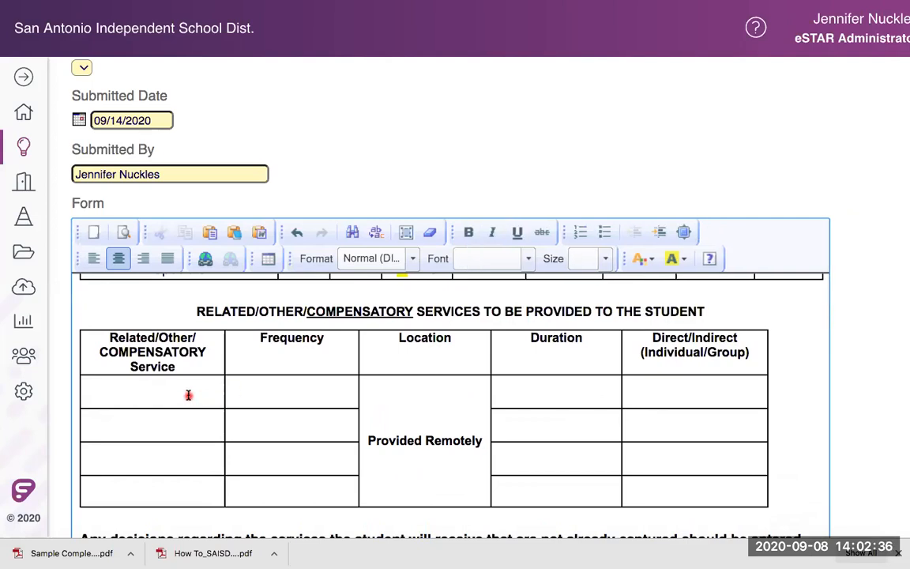
{"action": "type", "text": "Counseling"}
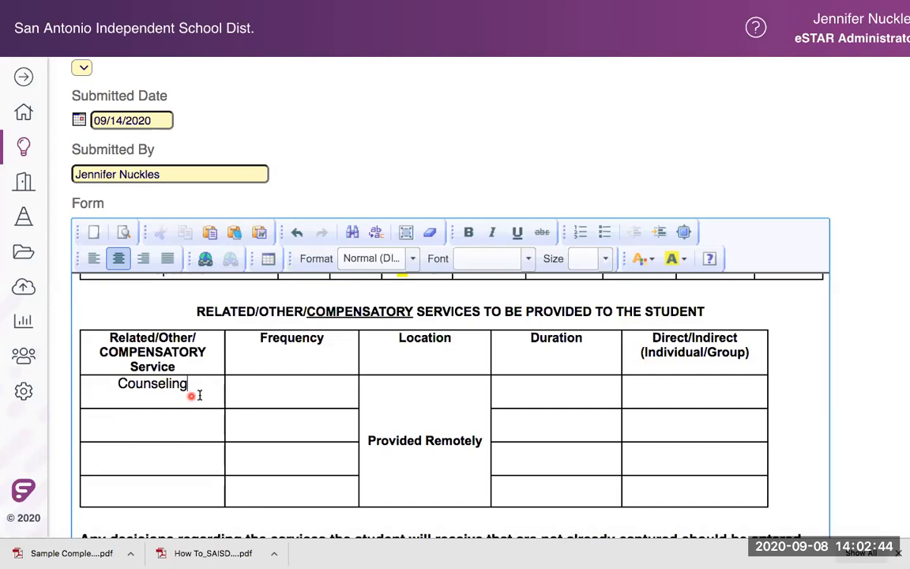
{"action": "left_click", "coordinate": [292, 388]}
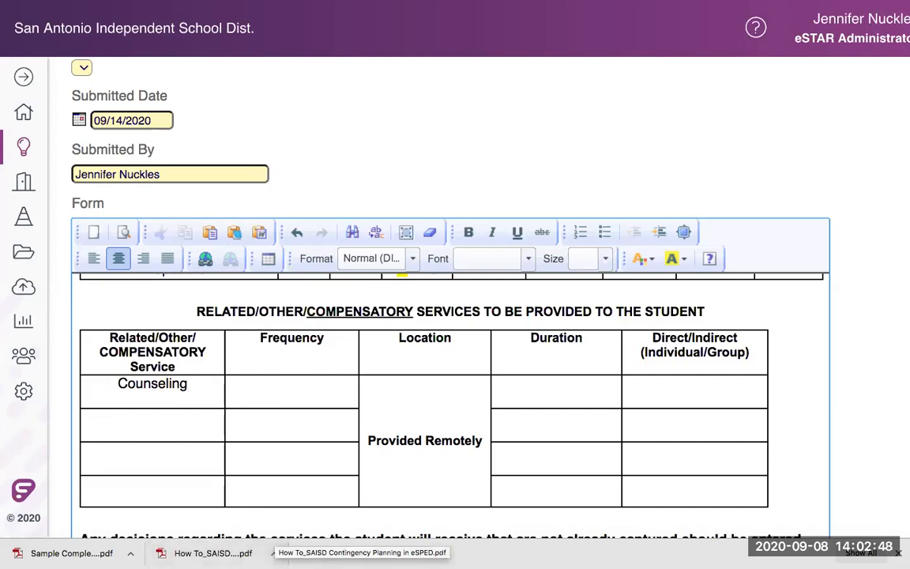
{"action": "type", "text": "1x/time"}
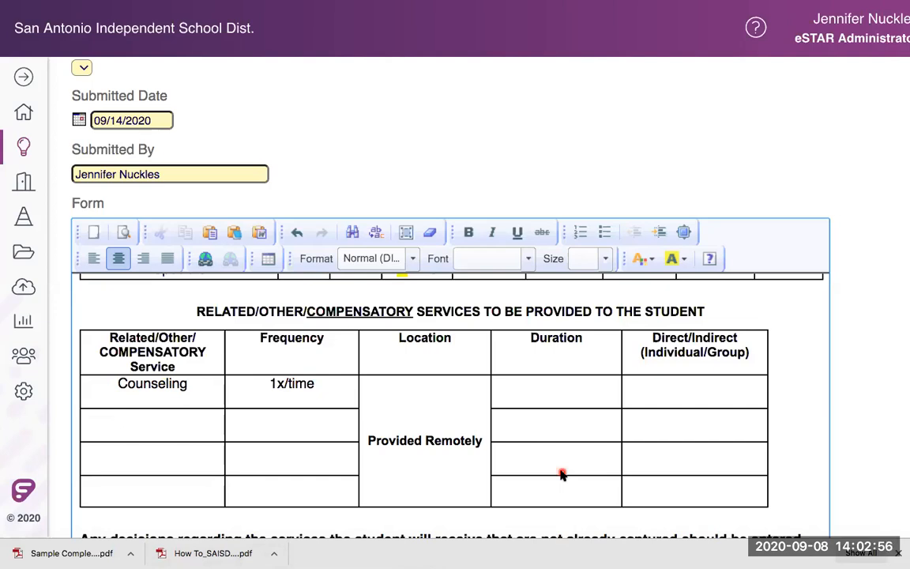
{"action": "type", "text": "15 minutes"}
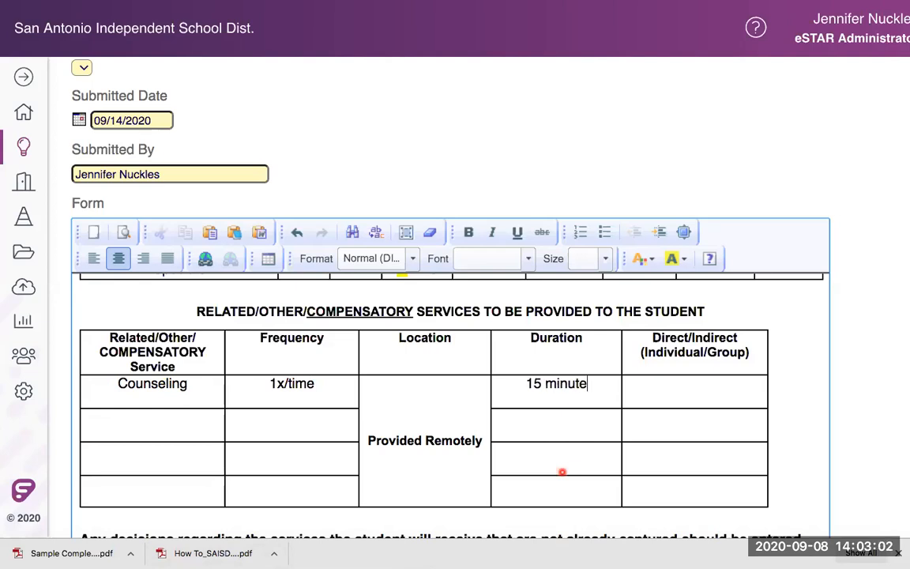
- Enter "Direct/Individual" as the Direct/Indirect value for the Counseling service
{"action": "left_click", "coordinate": [684, 388]}
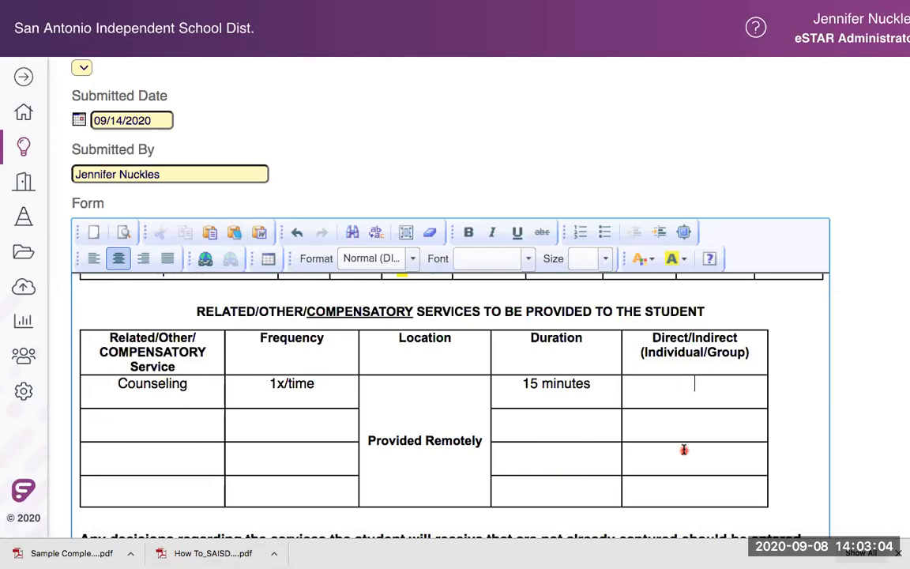
{"action": "type", "text": "Directi"}
{"action": "key", "text": "BackSpace"}
{"action": "key", "text": "BackSpace"}
{"action": "type", "text": "/Indi"}
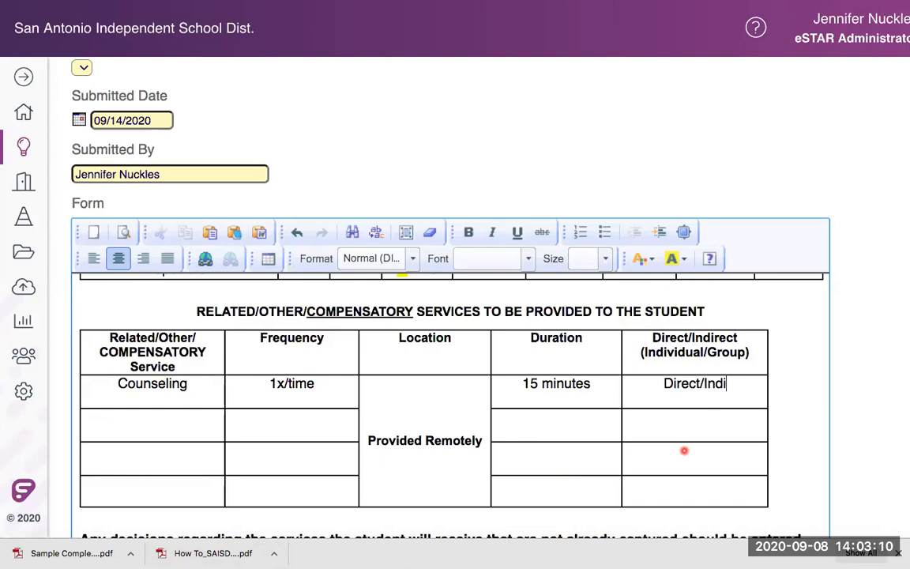
{"action": "type", "text": "vidual"}
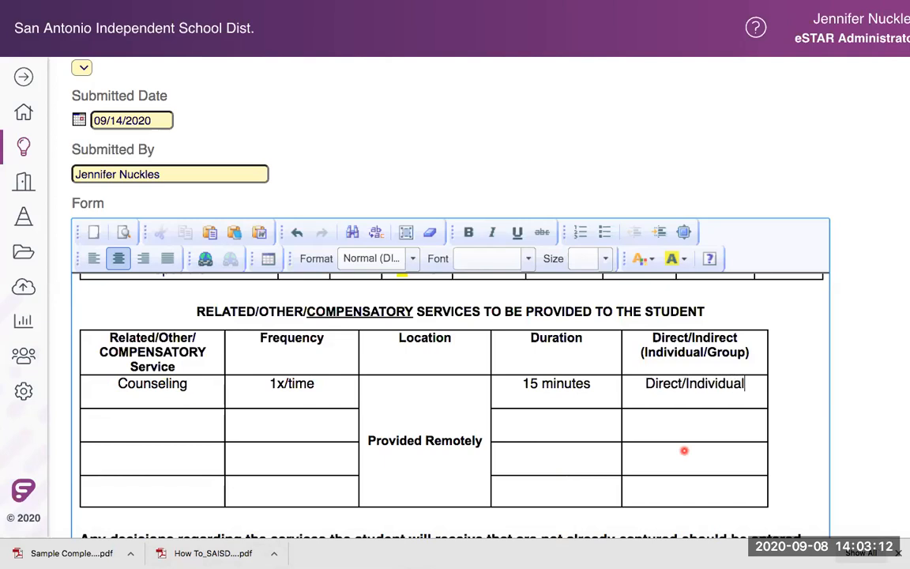
- In the second row of the related/compensatory services table, enter "Math In-Class Support" with frequency "Daily"
{"action": "left_click", "coordinate": [157, 431]}
{"action": "type", "text": "Math In"}
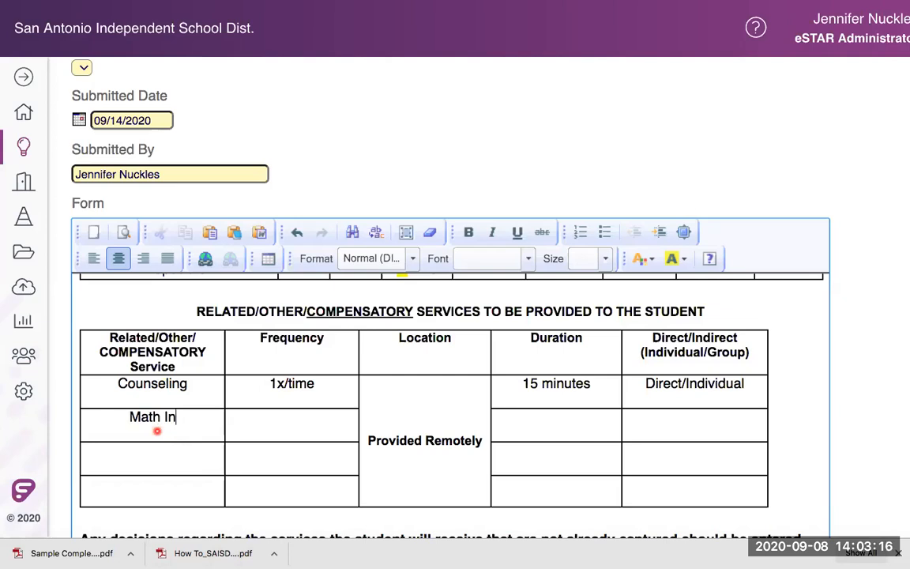
{"action": "type", "text": "-"}
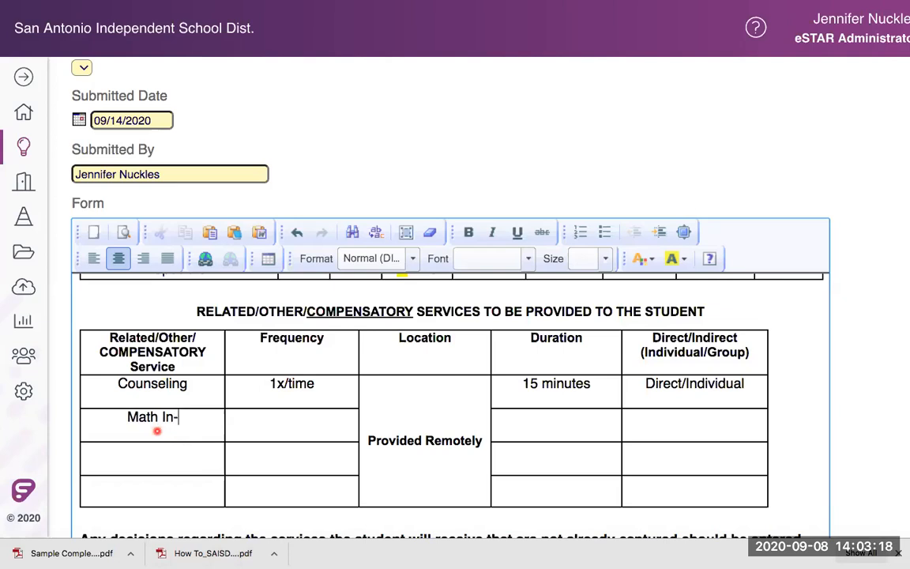
{"action": "type", "text": "Class"}
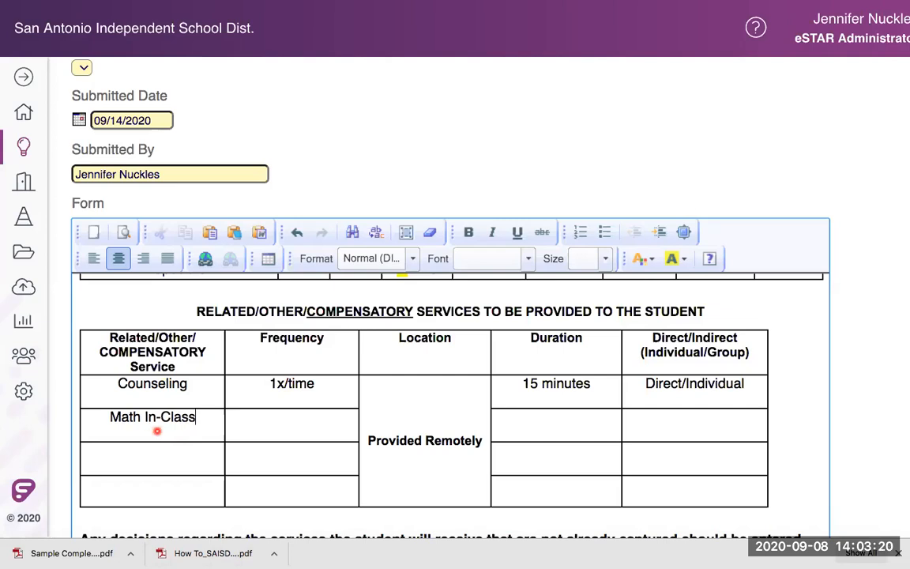
{"action": "type", "text": " Support"}
{"action": "left_click", "coordinate": [290, 485]}
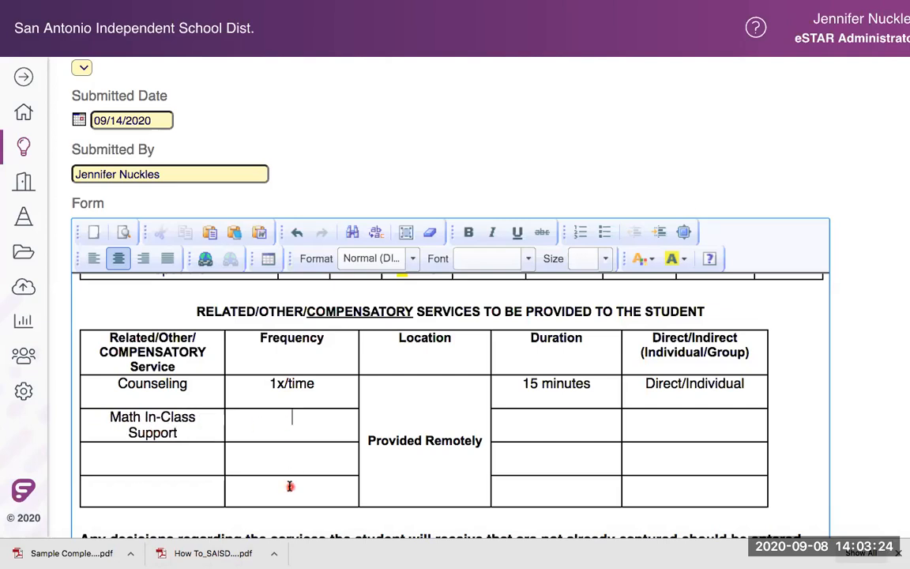
{"action": "type", "text": "Daily"}
- Enter "15 minutes" as the duration and "Group" as the Direct/Indirect value for Math In-Class Support
{"action": "left_click", "coordinate": [519, 447]}
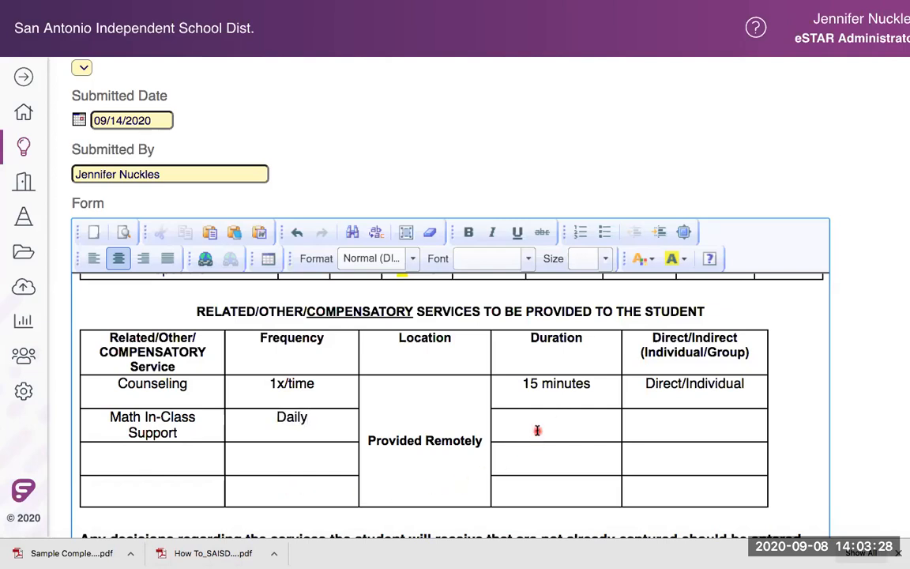
{"action": "type", "text": "minutes"}
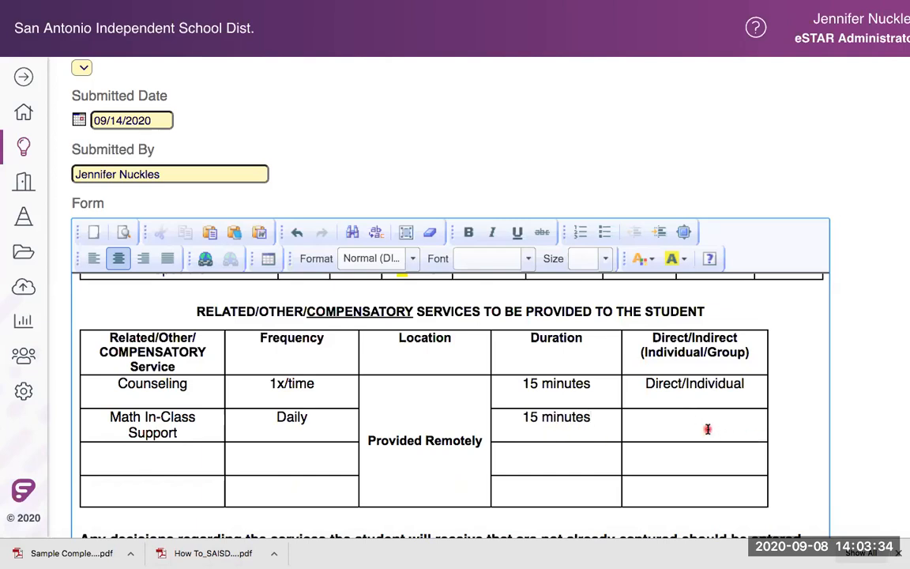
{"action": "left_click", "coordinate": [708, 429]}
{"action": "type", "text": "Group"}
- Set the text formatting to bold red in the service name cell of the related services table's third row
{"action": "scroll", "coordinate": [708, 429], "scroll_direction": "down", "scroll_amount": 1}
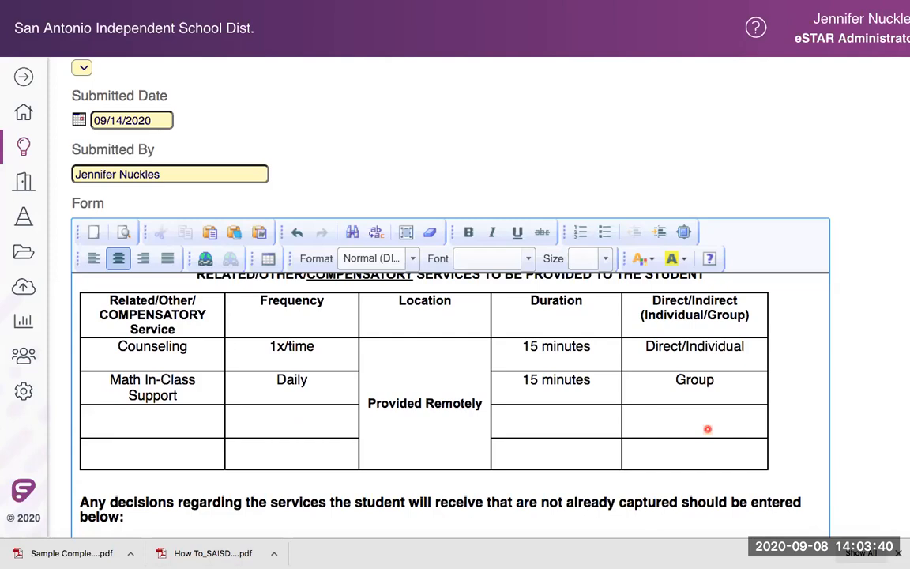
{"action": "scroll", "coordinate": [773, 380], "scroll_direction": "down", "scroll_amount": 1}
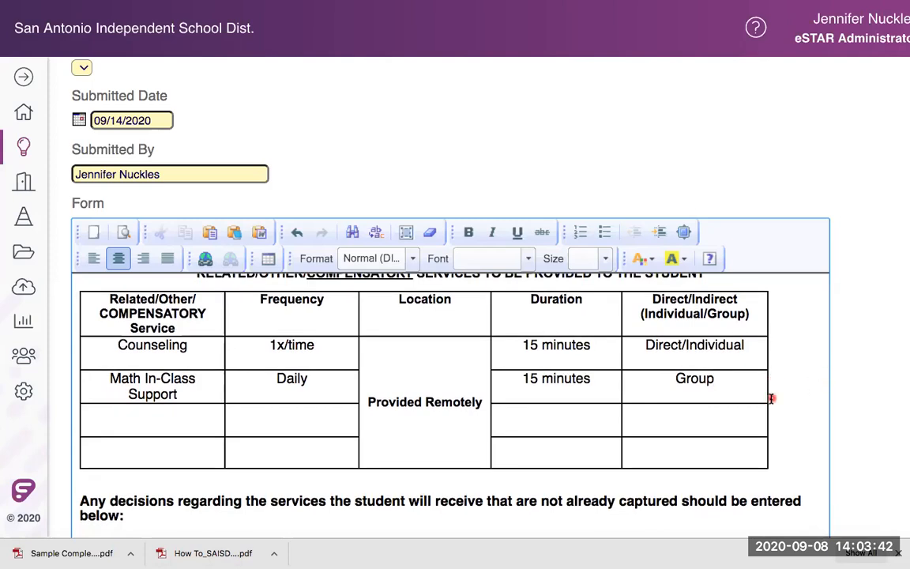
{"action": "scroll", "coordinate": [791, 418], "scroll_direction": "down", "scroll_amount": 3}
{"action": "scroll", "coordinate": [791, 418], "scroll_direction": "up", "scroll_amount": 4}
{"action": "scroll", "coordinate": [557, 363], "scroll_direction": "up", "scroll_amount": 2}
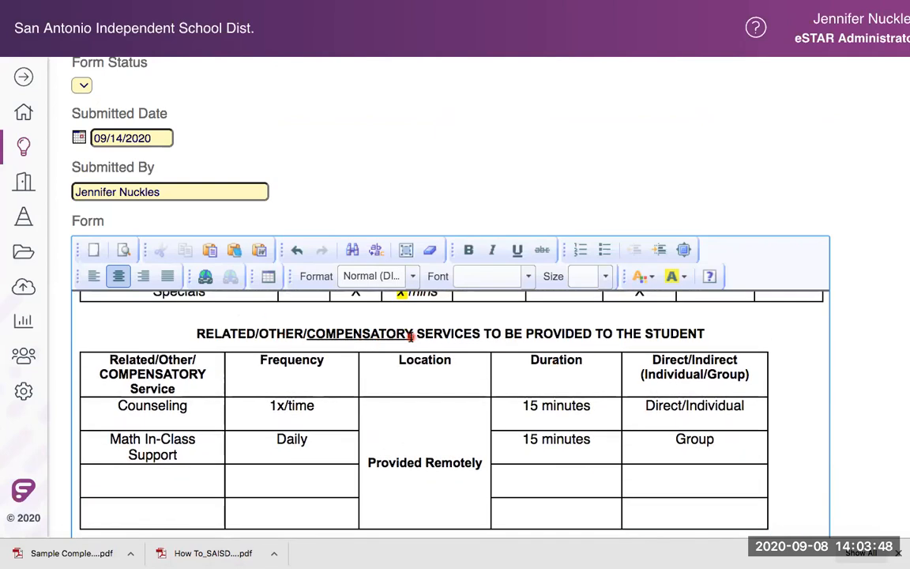
{"action": "scroll", "coordinate": [410, 335], "scroll_direction": "down", "scroll_amount": 2}
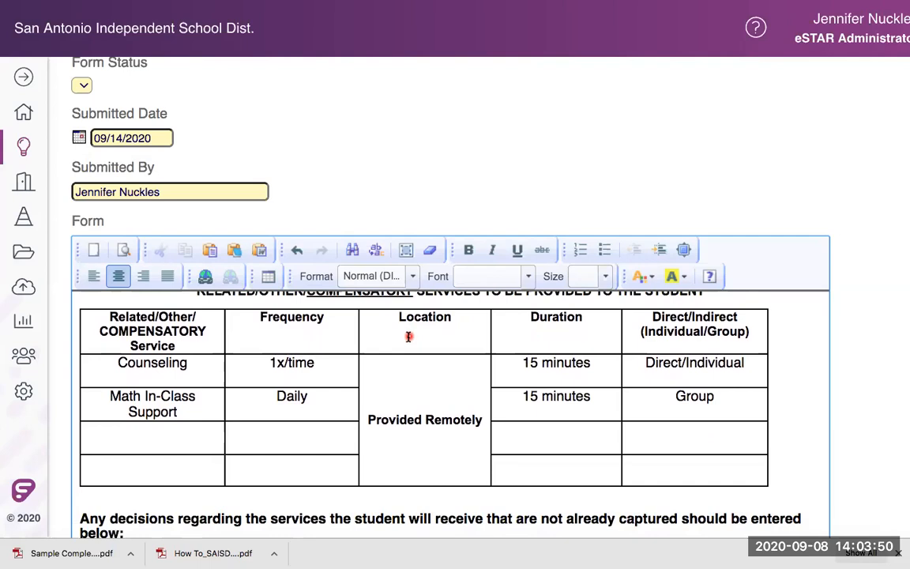
{"action": "scroll", "coordinate": [695, 399], "scroll_direction": "down", "scroll_amount": 3}
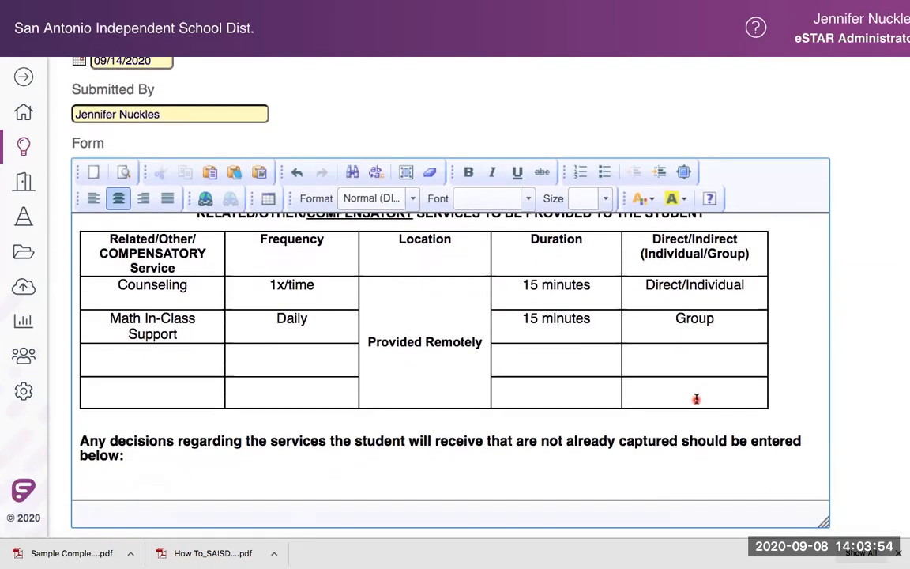
{"action": "left_click", "coordinate": [151, 359]}
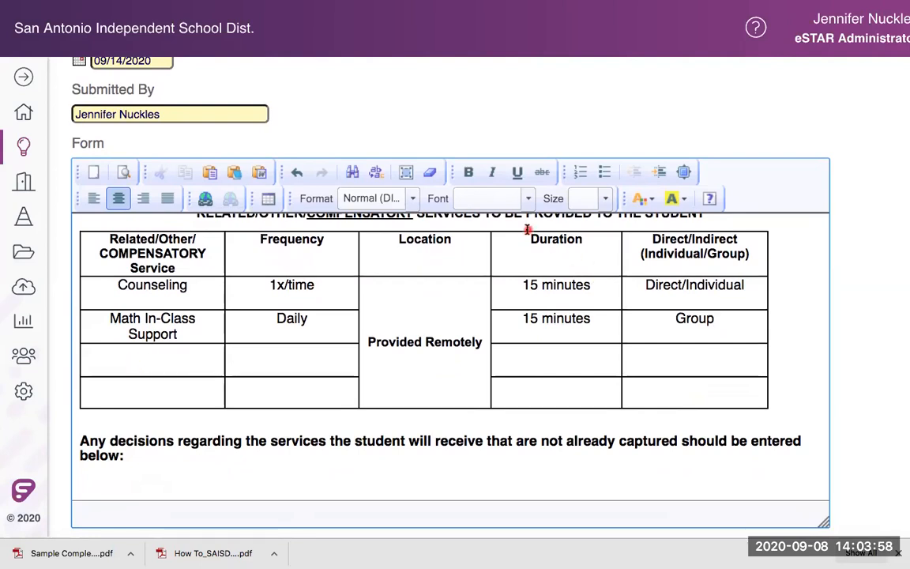
{"action": "left_click", "coordinate": [652, 203]}
{"action": "left_click", "coordinate": [641, 267]}
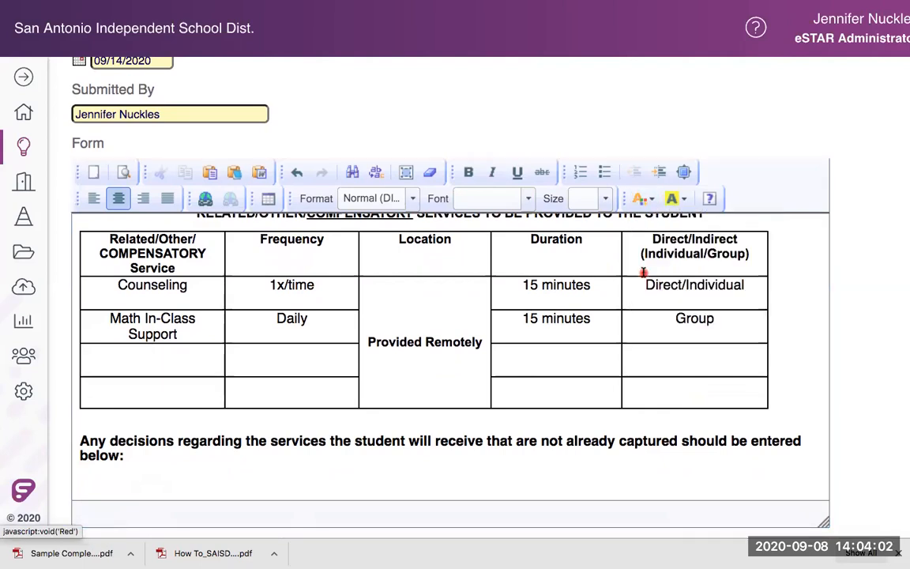
{"action": "left_click", "coordinate": [160, 360]}
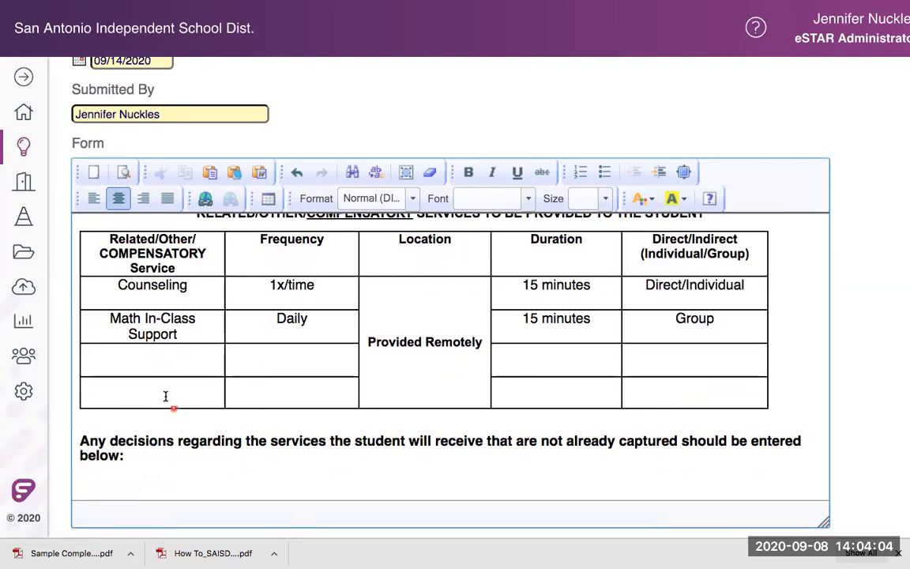
{"action": "left_click", "coordinate": [468, 172]}
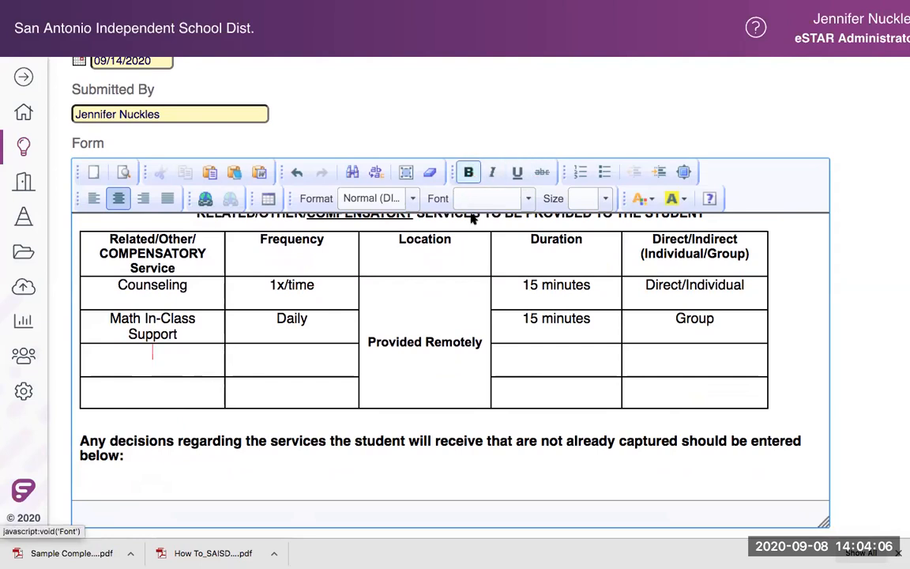
- Enter "COMPENSATORY SERVICES" as the service name in the third row of the related services table
{"action": "type", "text": "COMP"}
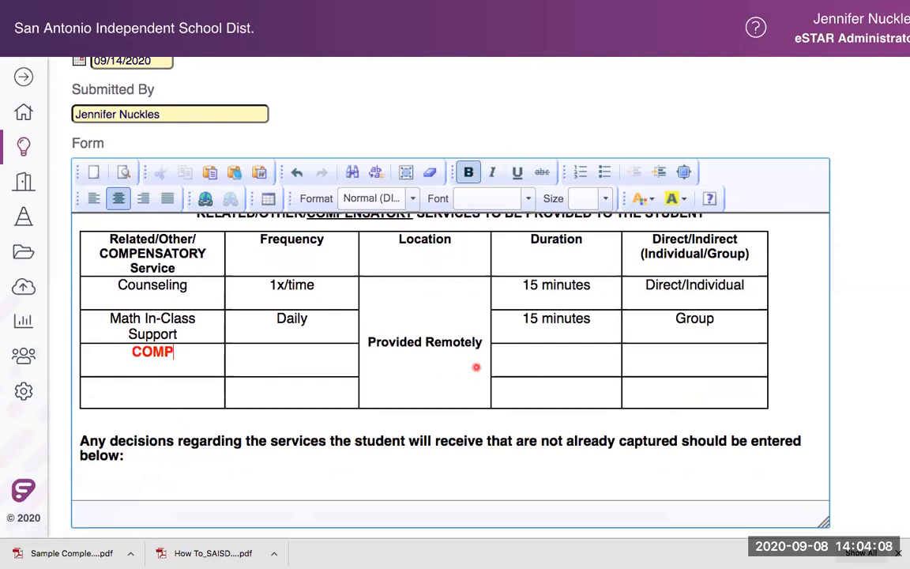
{"action": "type", "text": "ENSATORY"}
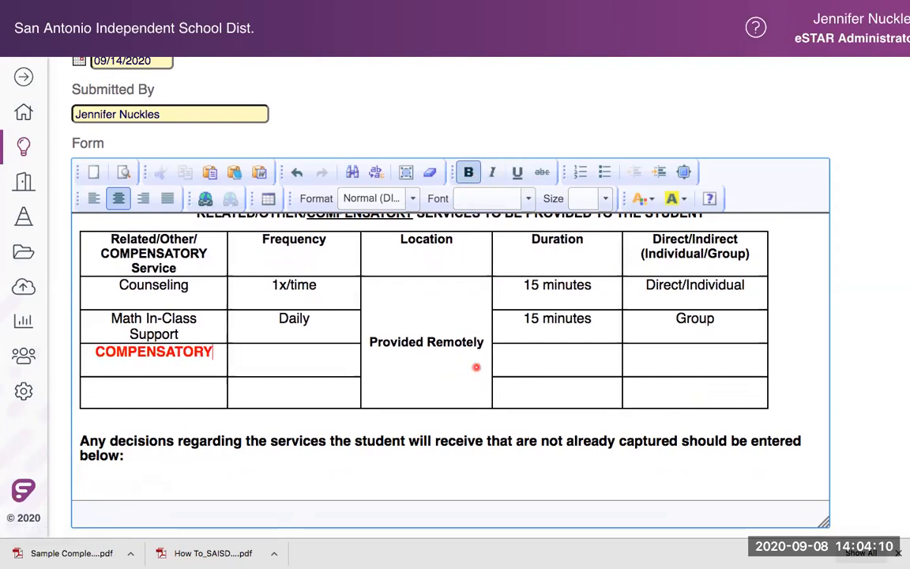
{"action": "key", "text": "Home"}
{"action": "key", "text": "Return"}
{"action": "key", "text": "BackSpace"}
{"action": "left_click", "coordinate": [215, 352]}
{"action": "type", "text": "S"}
{"action": "type", "text": "ER"}
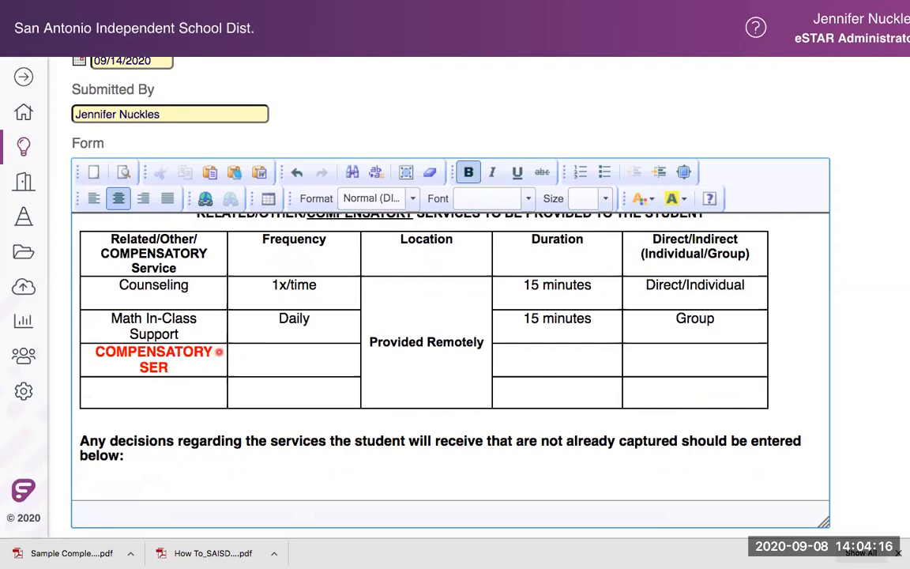
{"action": "type", "text": "VICES"}
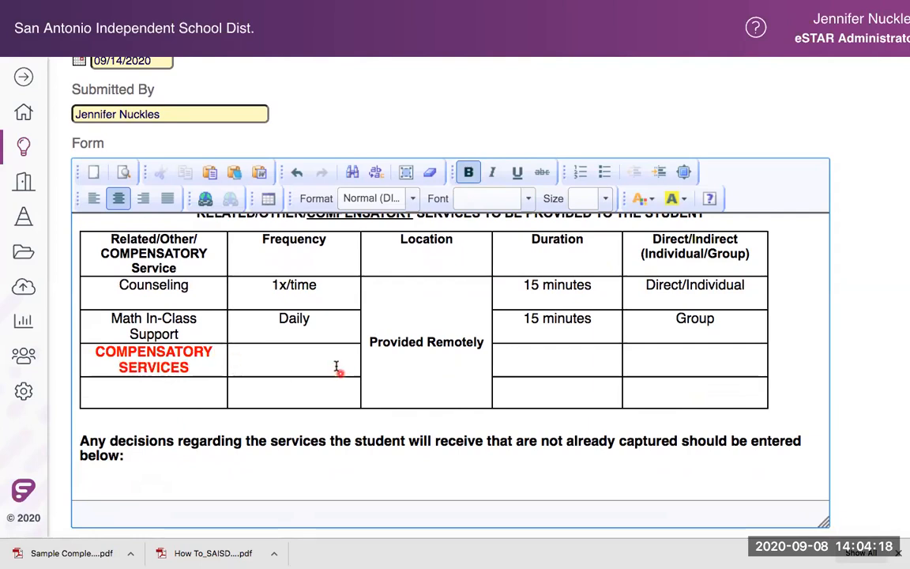
- Enter "..." as the frequency for the compensatory services row and format it in bold red
{"action": "left_click", "coordinate": [310, 361]}
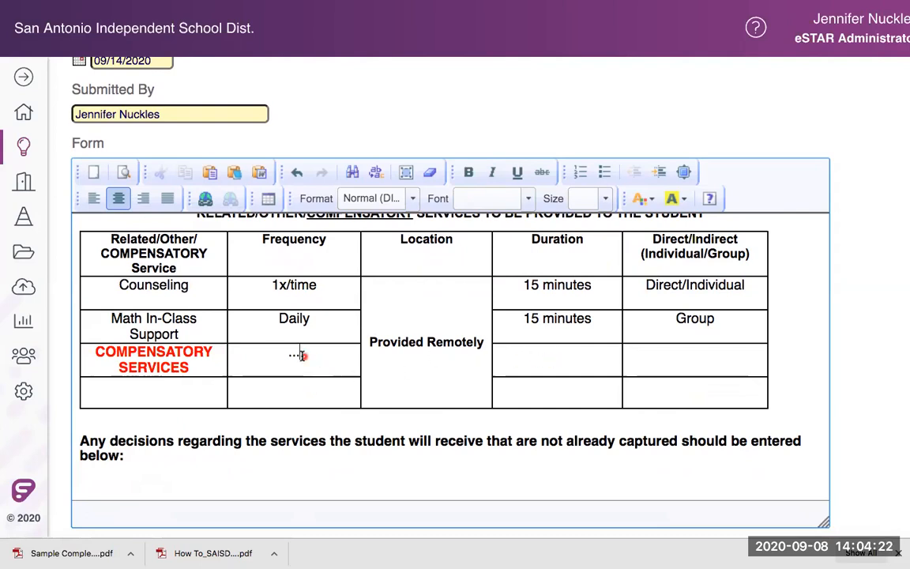
{"action": "left_click_drag", "start_coordinate": [299, 354], "coordinate": [289, 355]}
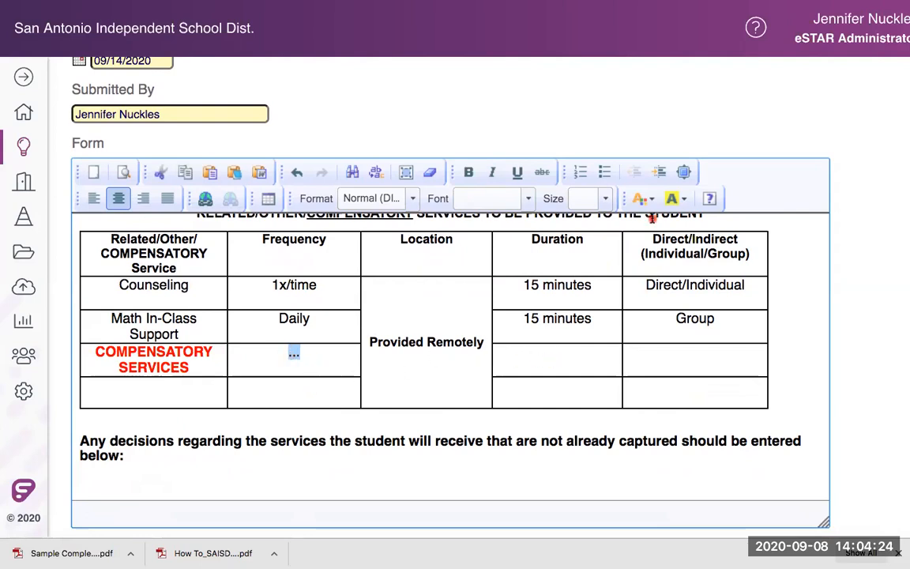
{"action": "left_click", "coordinate": [644, 198]}
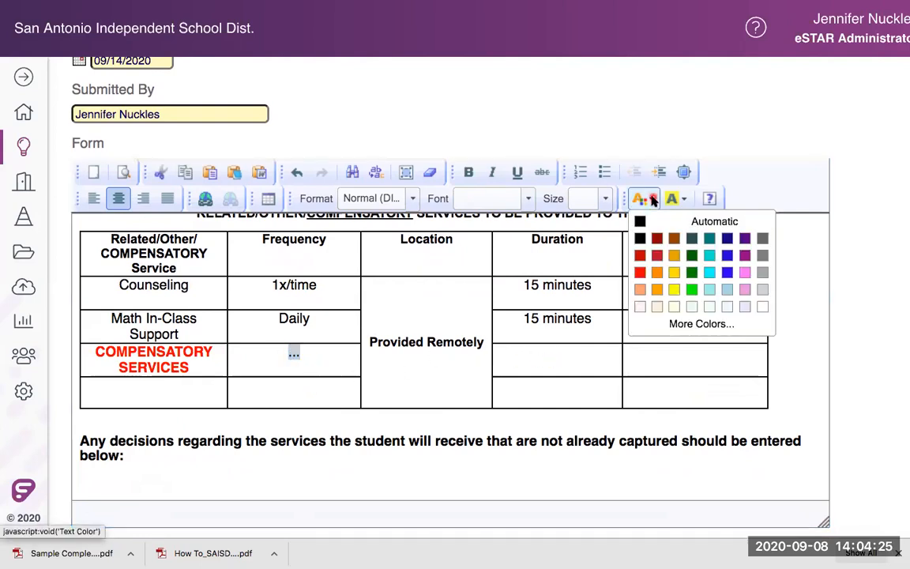
{"action": "left_click", "coordinate": [642, 267]}
{"action": "left_click", "coordinate": [471, 174]}
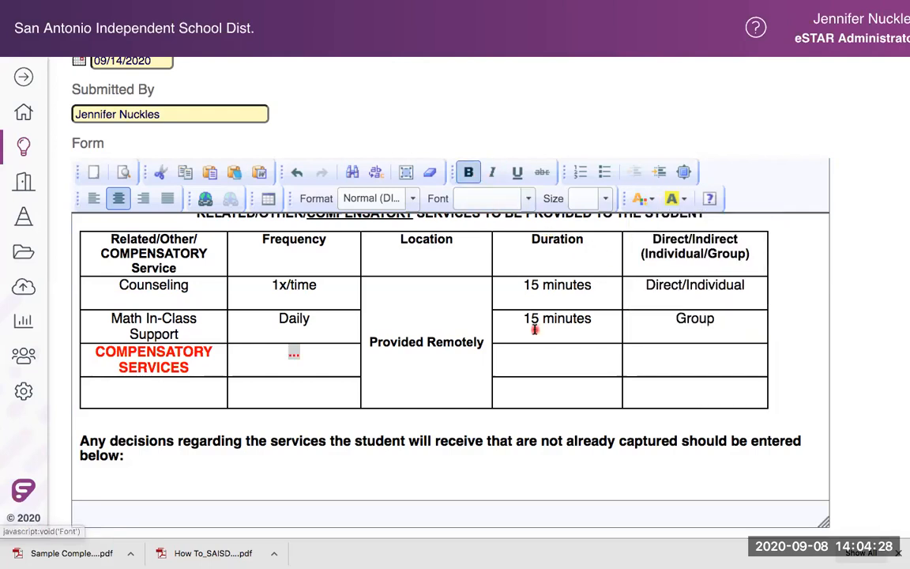
{"action": "left_click", "coordinate": [578, 359]}
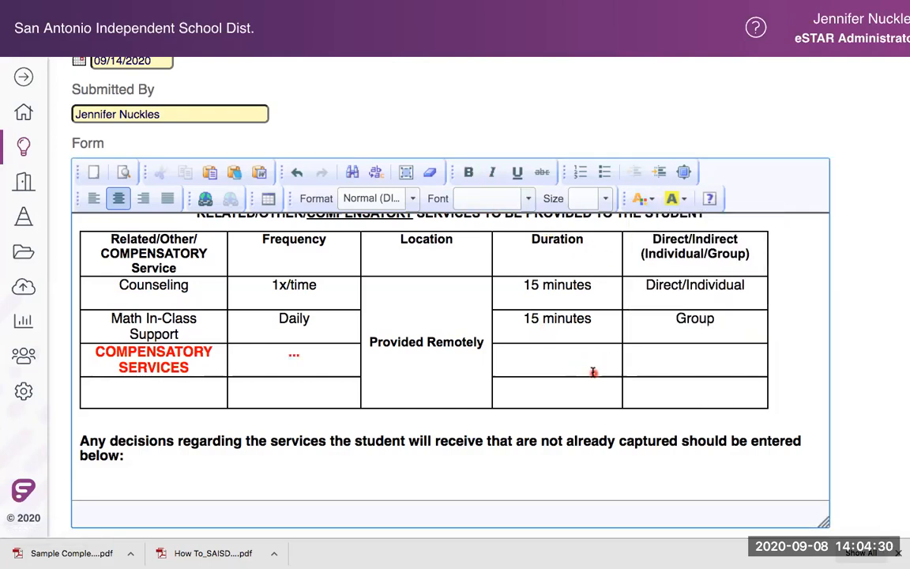
{"action": "type", "text": "x mins"}
{"action": "key", "text": "ctrl+z"}
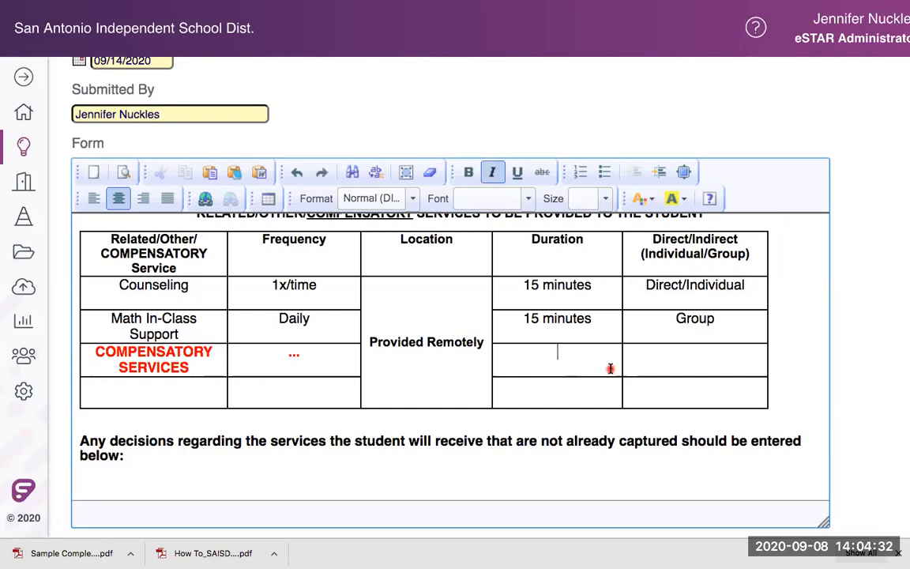
- Copy the bold red "..." from the Frequency cell into the Duration and Direct/Indirect cells of the compensatory services row
{"action": "double_click", "coordinate": [296, 354]}
{"action": "key", "text": "ctrl+c"}
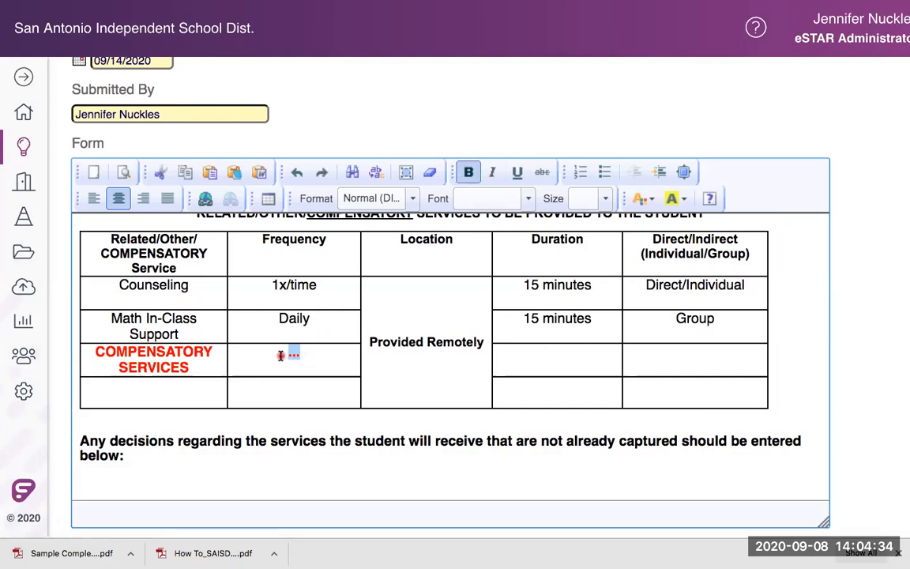
{"action": "left_click", "coordinate": [570, 363]}
{"action": "key", "text": "ctrl+v"}
{"action": "left_click", "coordinate": [684, 360]}
{"action": "key", "text": "ctrl+v"}
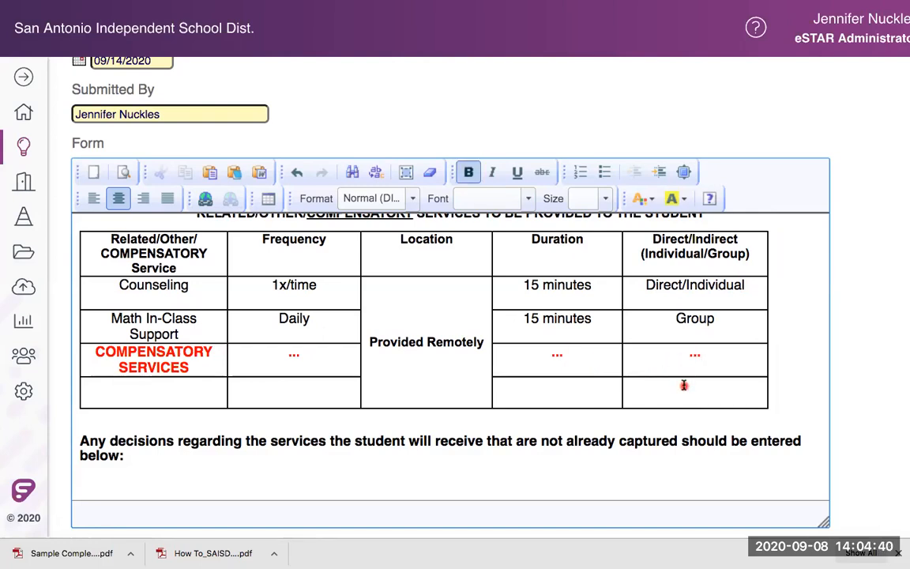
- Review the form from the related services table and additional decisions area back through Secondary Transition to the PLAAFP and goals sections
{"action": "scroll", "coordinate": [685, 384], "scroll_direction": "down", "scroll_amount": 3}
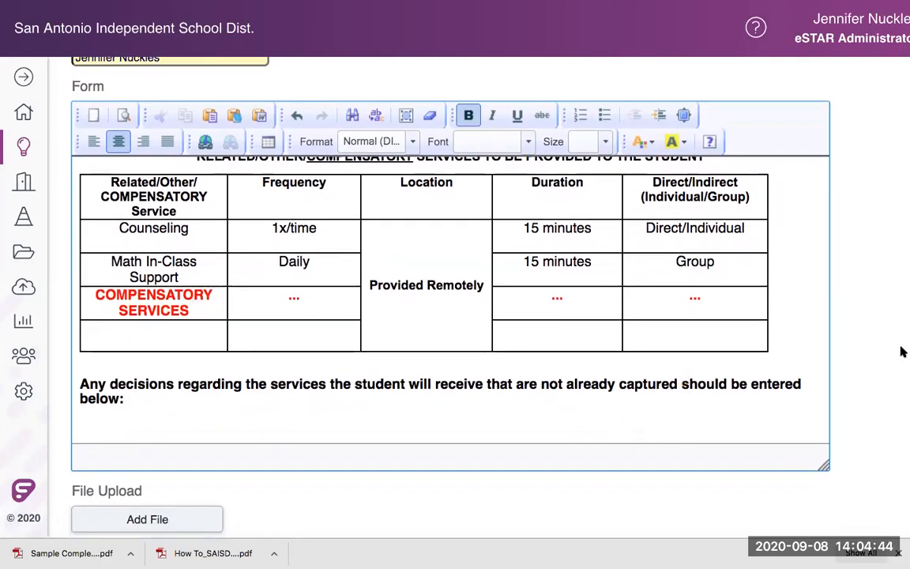
{"action": "scroll", "coordinate": [902, 352], "scroll_direction": "up", "scroll_amount": 5}
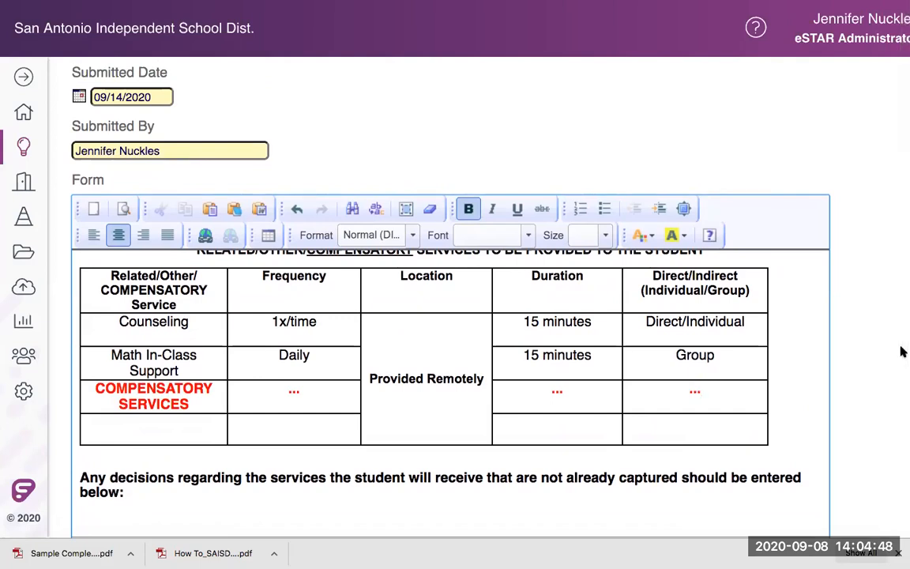
{"action": "scroll", "coordinate": [901, 352], "scroll_direction": "down", "scroll_amount": 10}
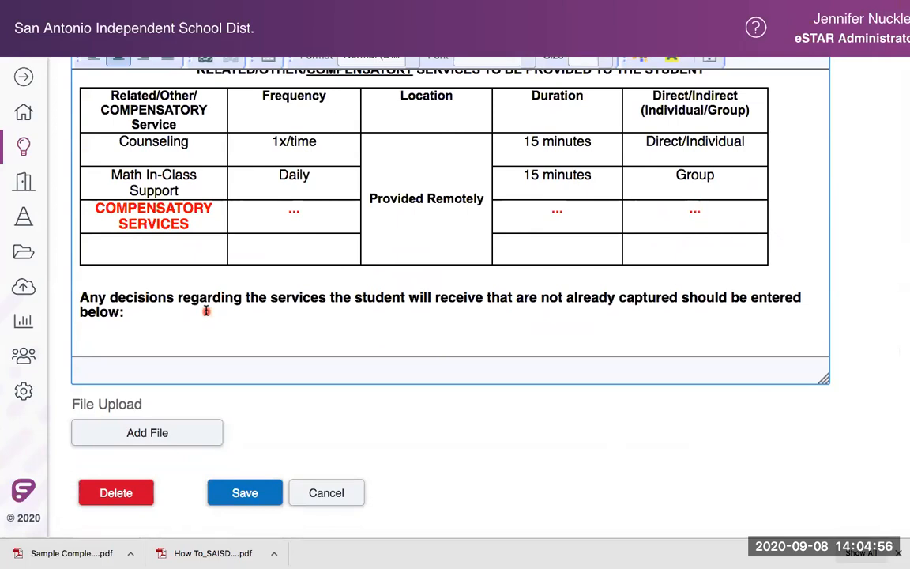
{"action": "scroll", "coordinate": [205, 310], "scroll_direction": "down", "scroll_amount": 2}
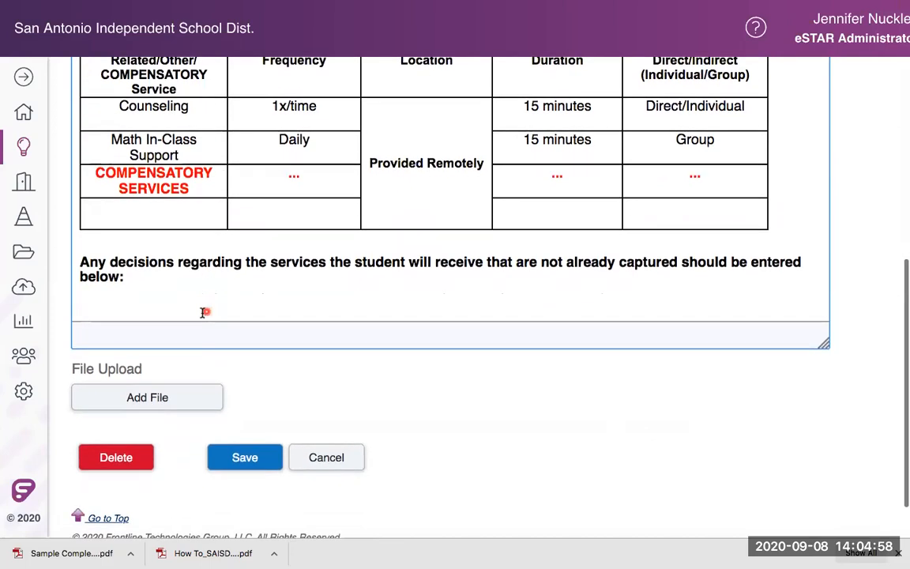
{"action": "scroll", "coordinate": [131, 309], "scroll_direction": "up", "scroll_amount": 5}
{"action": "scroll", "coordinate": [132, 308], "scroll_direction": "up", "scroll_amount": 10}
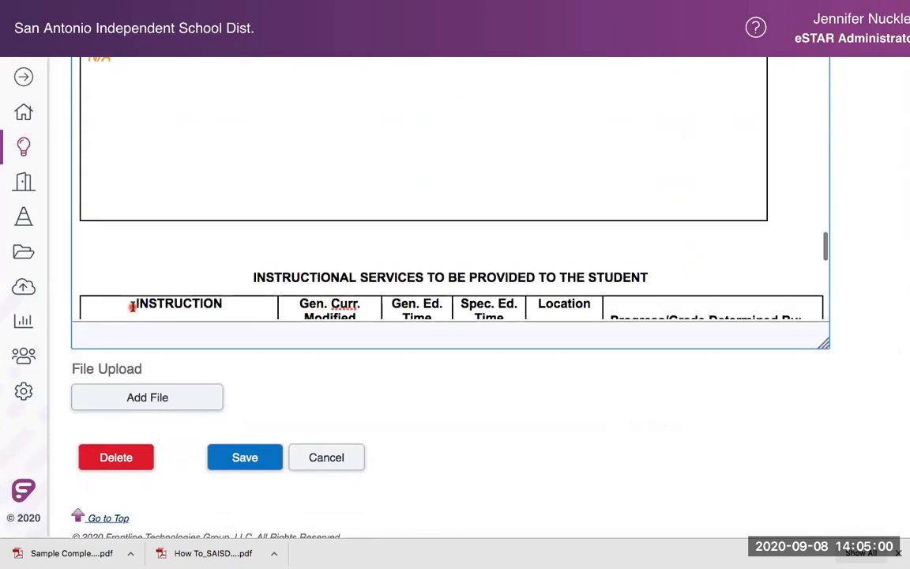
{"action": "scroll", "coordinate": [132, 306], "scroll_direction": "up", "scroll_amount": 15}
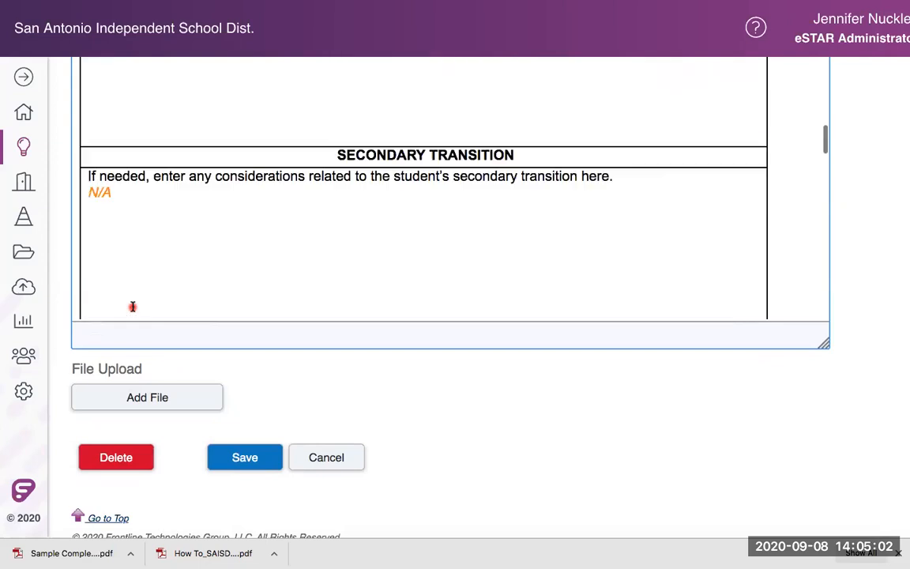
{"action": "scroll", "coordinate": [132, 308], "scroll_direction": "down", "scroll_amount": 5}
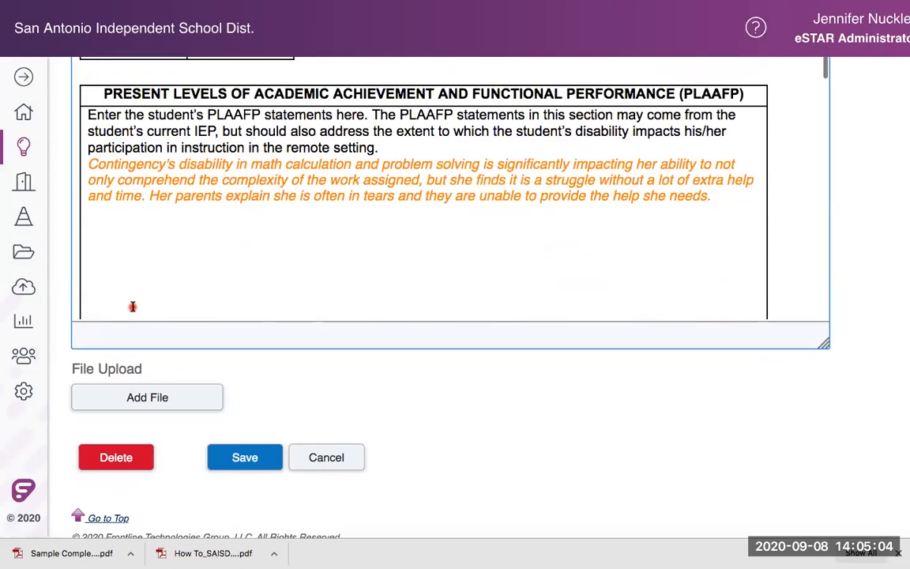
{"action": "scroll", "coordinate": [131, 308], "scroll_direction": "up", "scroll_amount": 1}
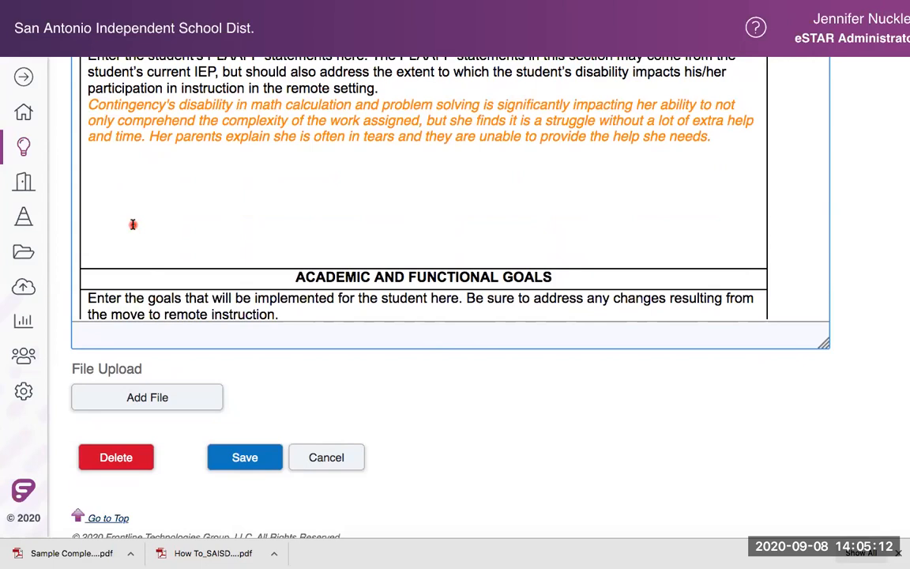
- Review the form's PLAAFP, goals and data collection sections down to the additional decisions area below the related services table
{"action": "scroll", "coordinate": [133, 224], "scroll_direction": "down", "scroll_amount": 2}
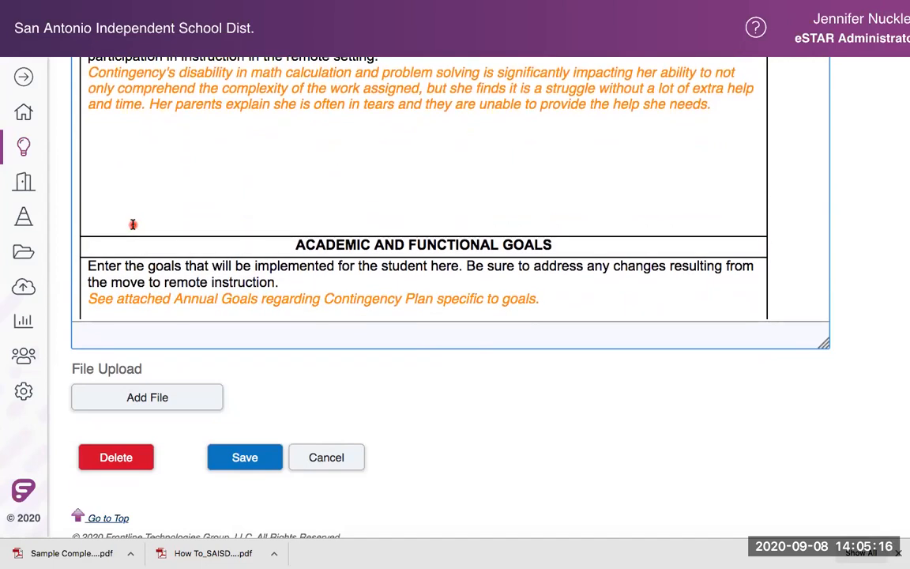
{"action": "scroll", "coordinate": [132, 225], "scroll_direction": "up", "scroll_amount": 3}
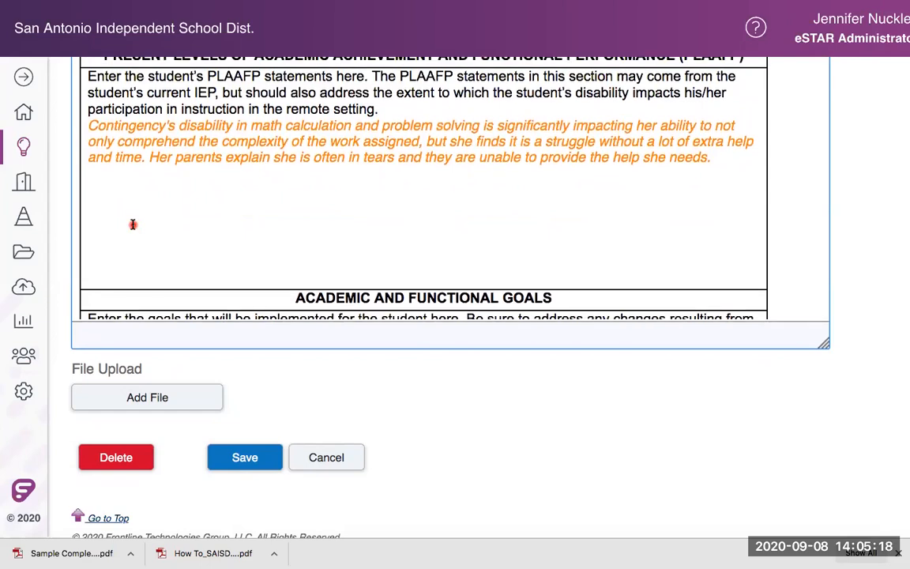
{"action": "scroll", "coordinate": [133, 224], "scroll_direction": "down", "scroll_amount": 5}
{"action": "scroll", "coordinate": [133, 225], "scroll_direction": "down", "scroll_amount": 6}
{"action": "scroll", "coordinate": [133, 225], "scroll_direction": "up", "scroll_amount": 3}
{"action": "scroll", "coordinate": [132, 225], "scroll_direction": "up", "scroll_amount": 5}
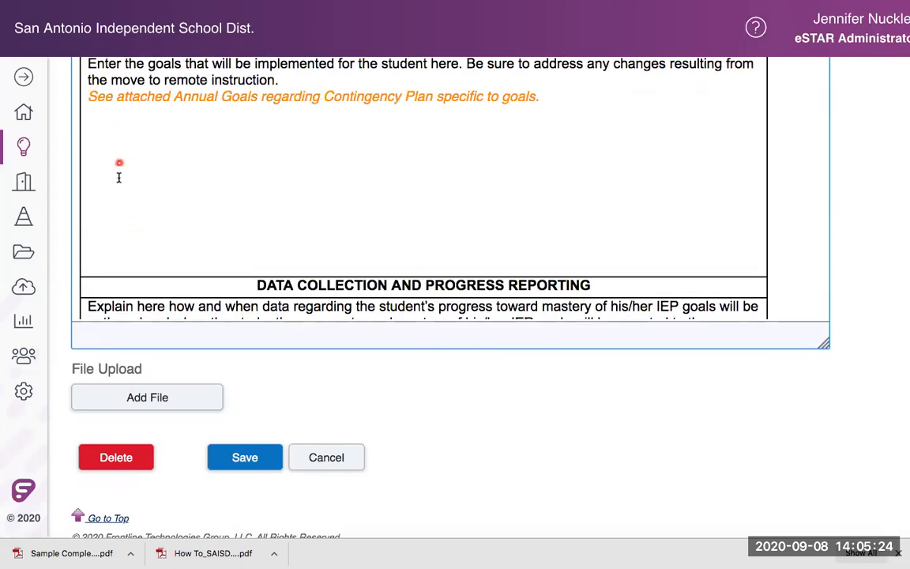
{"action": "scroll", "coordinate": [126, 309], "scroll_direction": "down", "scroll_amount": 9}
{"action": "scroll", "coordinate": [131, 313], "scroll_direction": "down", "scroll_amount": 10}
{"action": "scroll", "coordinate": [130, 312], "scroll_direction": "down", "scroll_amount": 8}
- Enter "N/A" for the service decisions not already captured below the related services table and save the contingency plan form
{"action": "left_click", "coordinate": [133, 236]}
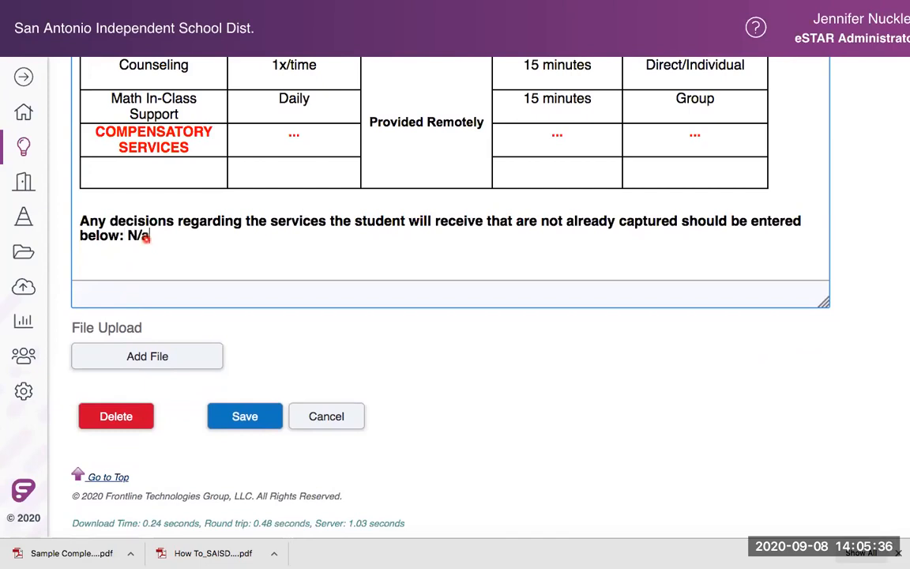
{"action": "left_click_drag", "start_coordinate": [153, 234], "coordinate": [126, 235]}
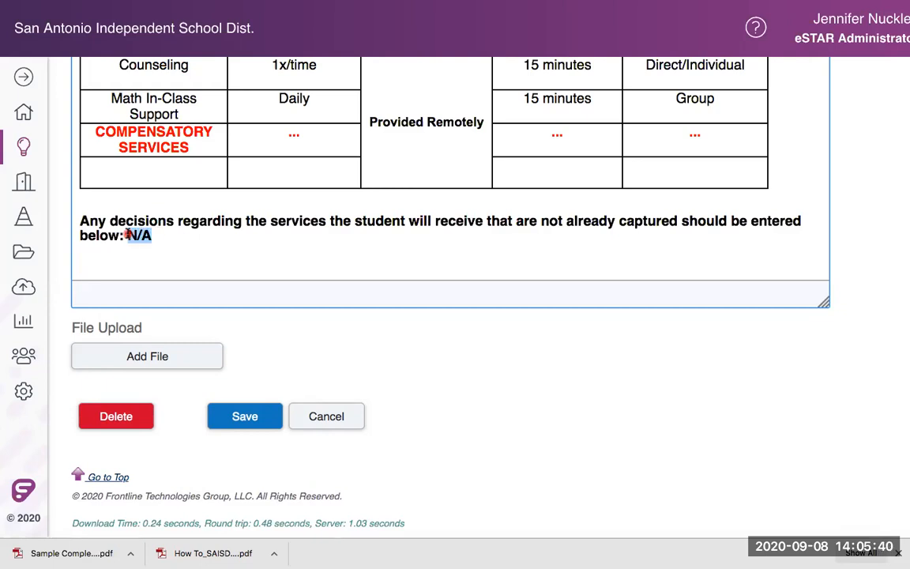
{"action": "scroll", "coordinate": [236, 211], "scroll_direction": "up", "scroll_amount": 5}
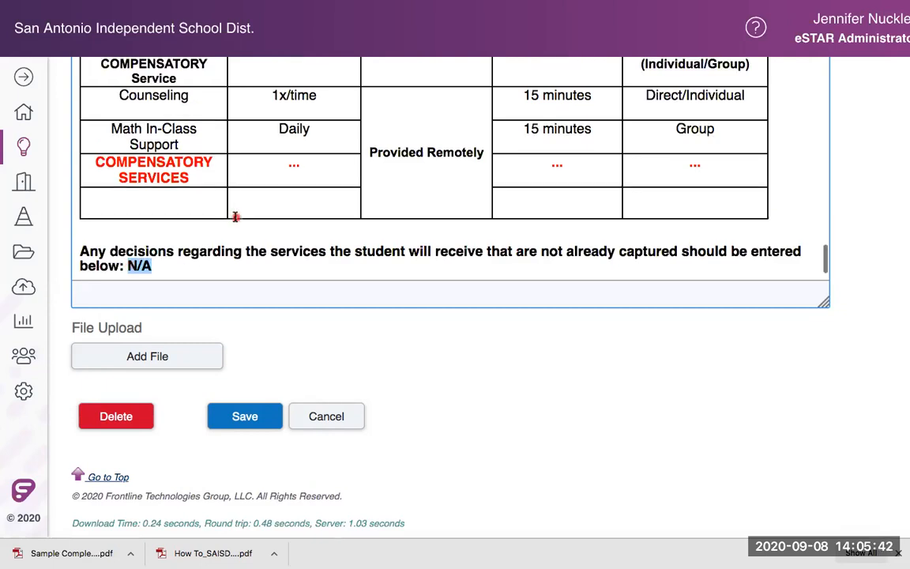
{"action": "scroll", "coordinate": [236, 214], "scroll_direction": "down", "scroll_amount": 5}
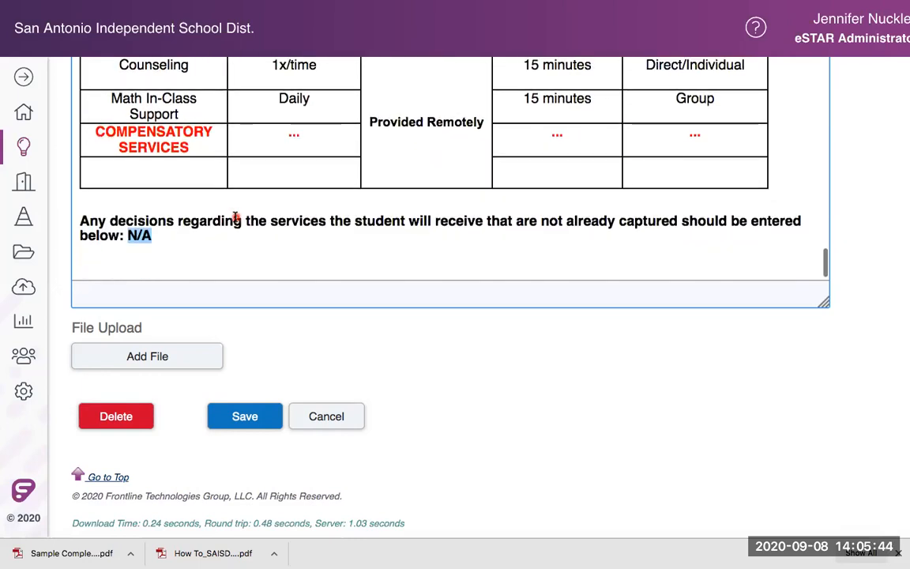
{"action": "left_click", "coordinate": [245, 417]}
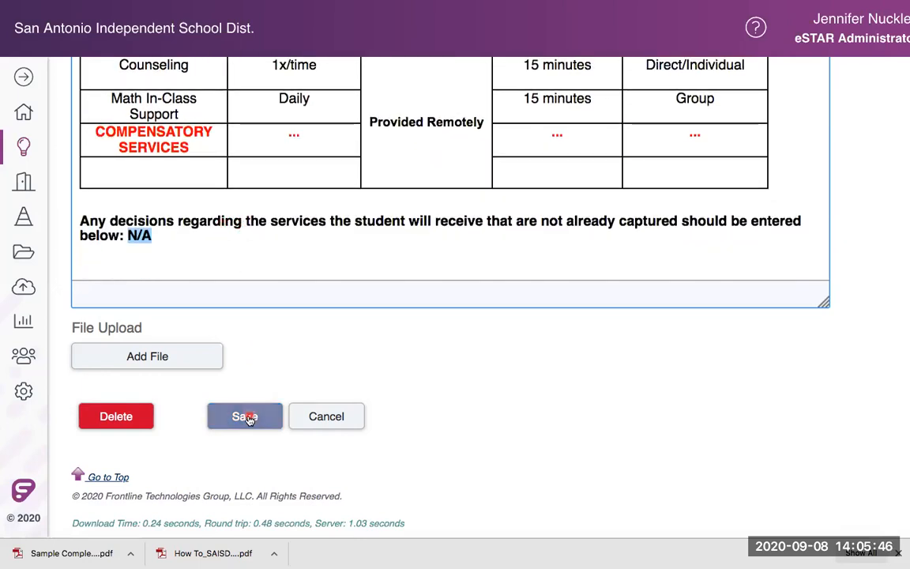
{"action": "left_click", "coordinate": [254, 422]}
{"action": "left_click", "coordinate": [255, 423]}
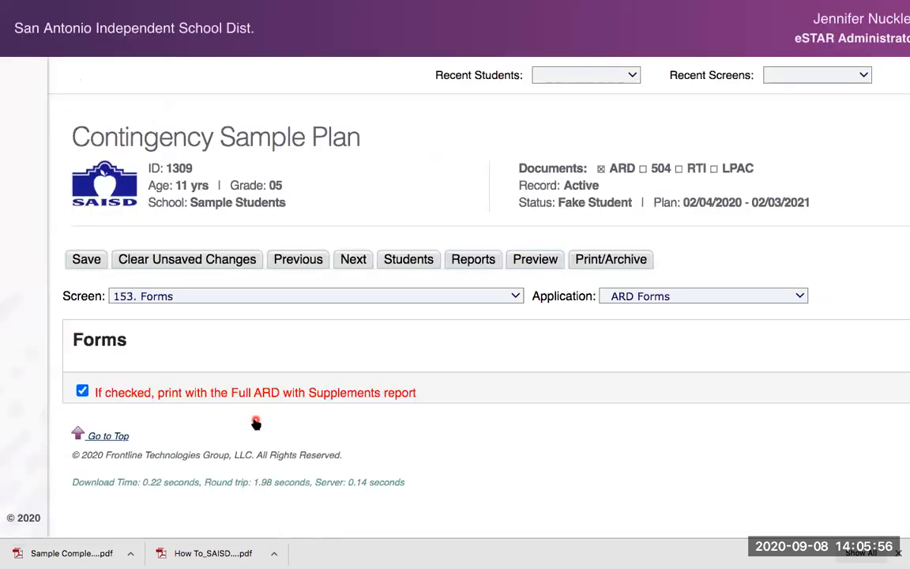
- Examine the Contingency Plan entry in the Forms list, including its date, form type, submitter and edit and delete options
{"action": "scroll", "coordinate": [224, 430], "scroll_direction": "down", "scroll_amount": 2}
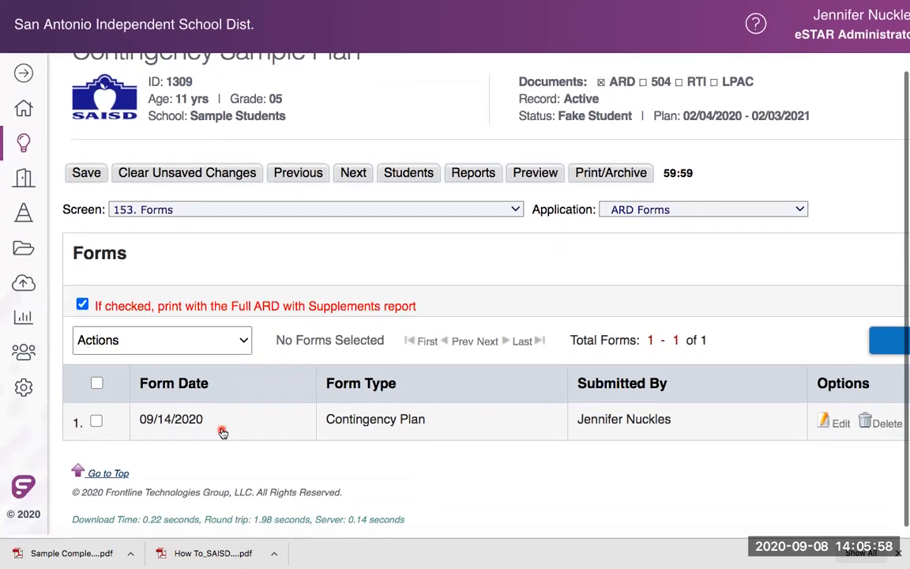
{"action": "scroll", "coordinate": [247, 433], "scroll_direction": "right", "scroll_amount": 4}
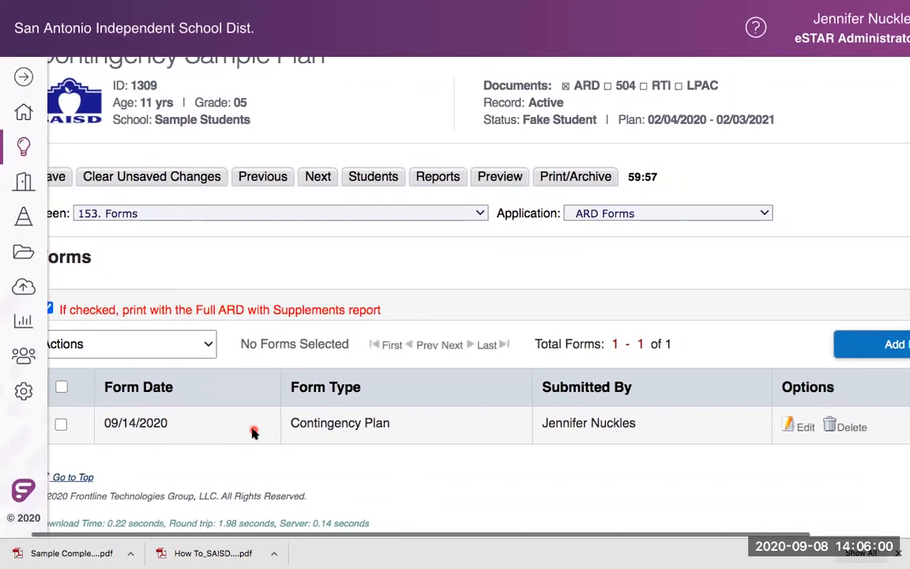
{"action": "scroll", "coordinate": [253, 432], "scroll_direction": "left", "scroll_amount": 4}
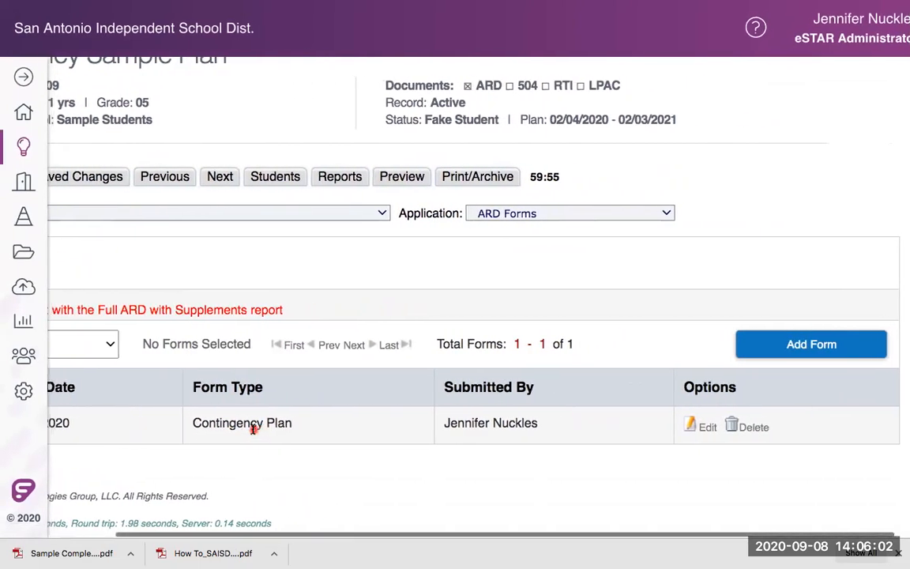
{"action": "scroll", "coordinate": [253, 431], "scroll_direction": "right", "scroll_amount": 4}
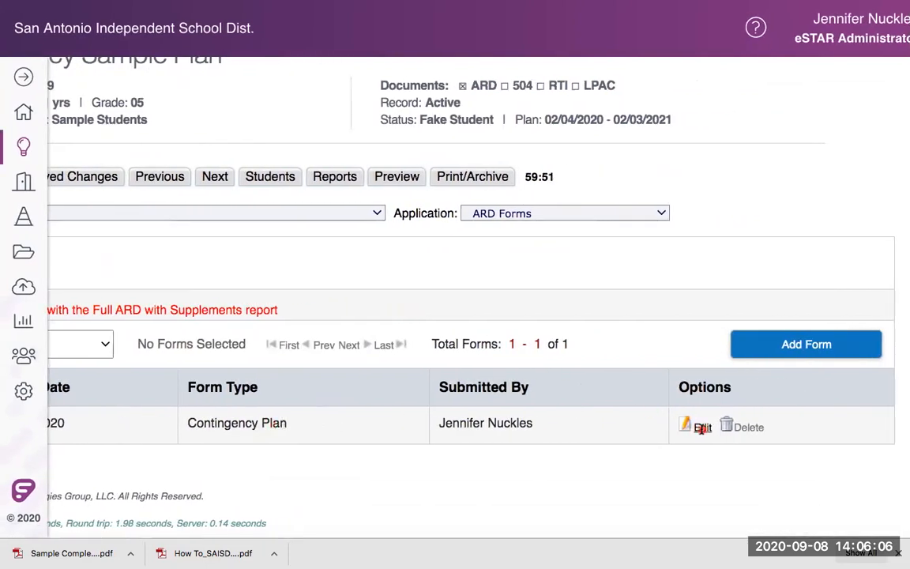
{"action": "scroll", "coordinate": [266, 435], "scroll_direction": "left", "scroll_amount": 4}
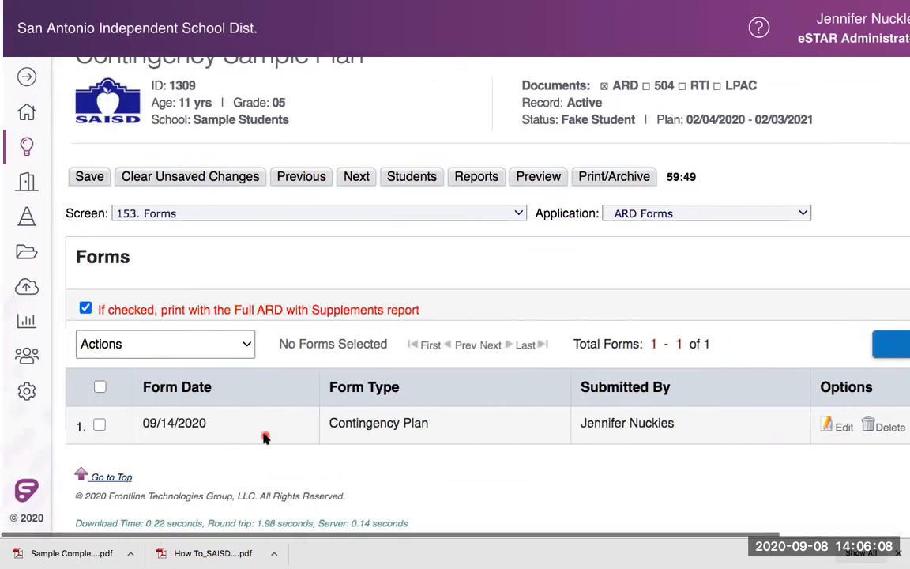
{"action": "scroll", "coordinate": [266, 437], "scroll_direction": "right", "scroll_amount": 4}
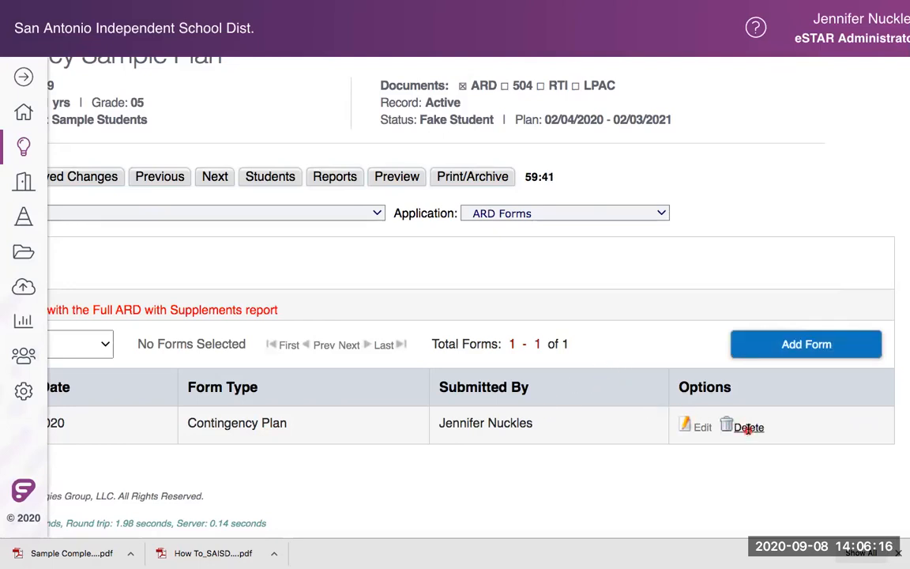
{"action": "scroll", "coordinate": [366, 351], "scroll_direction": "left", "scroll_amount": 5}
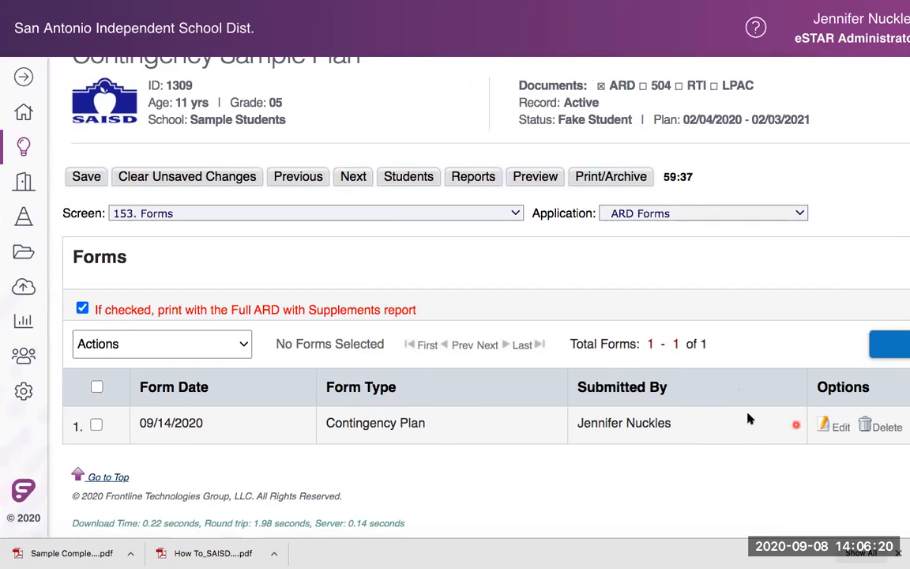
{"action": "scroll", "coordinate": [377, 408], "scroll_direction": "left", "scroll_amount": 5}
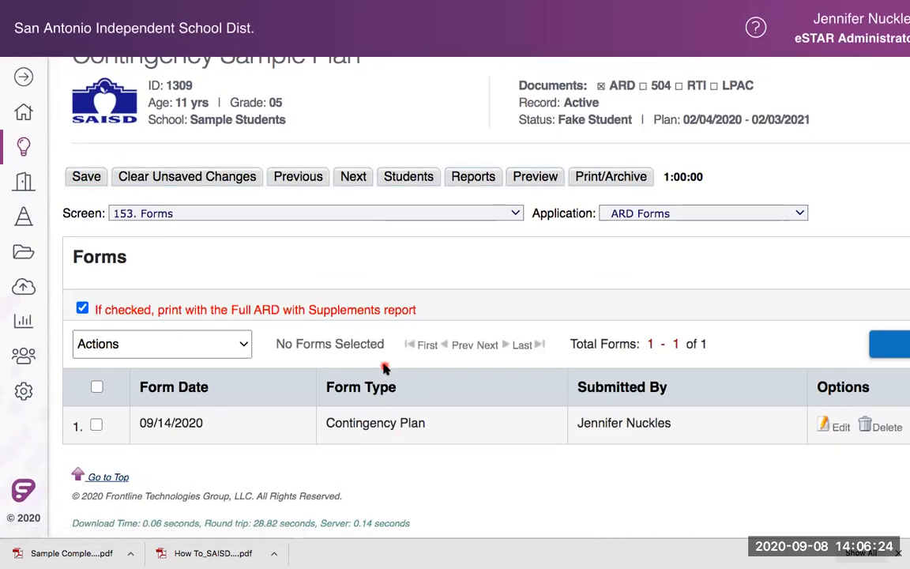
- Select the 09/14/2020 Contingency Plan form in the Forms list and save the Forms screen
{"action": "left_click", "coordinate": [97, 426]}
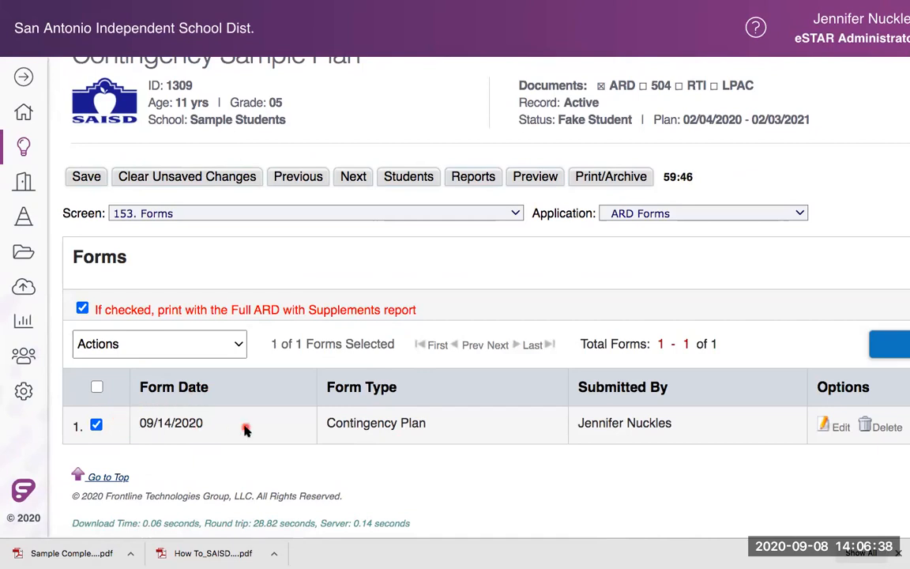
{"action": "scroll", "coordinate": [246, 430], "scroll_direction": "up", "scroll_amount": 1}
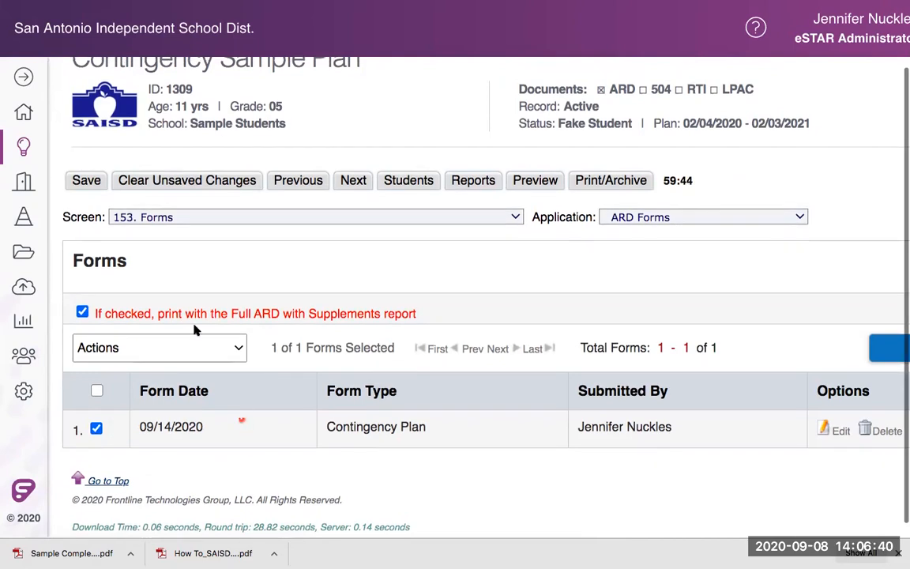
{"action": "left_click", "coordinate": [86, 180]}
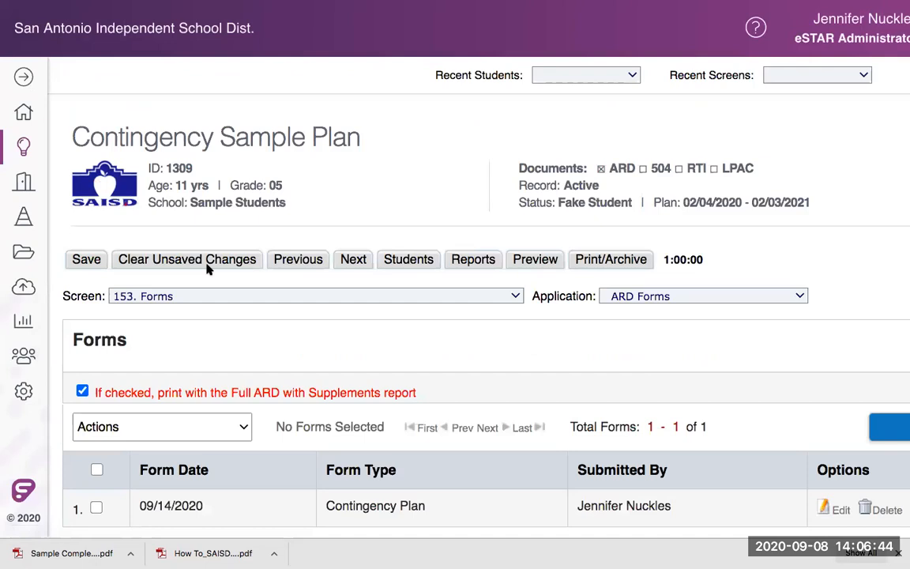
- Switch from the Forms screen to screen 62, Revision ARD (2)
{"action": "scroll", "coordinate": [244, 320], "scroll_direction": "down", "scroll_amount": 2}
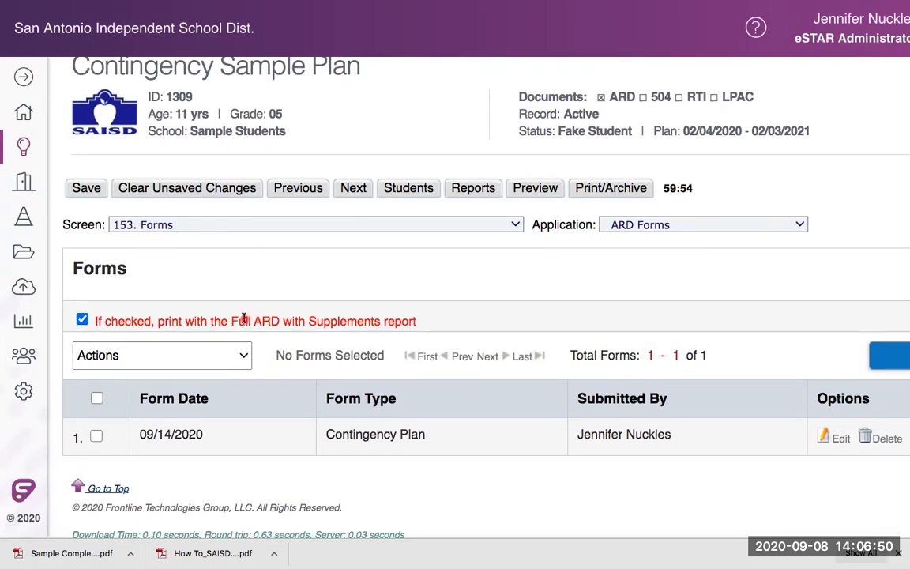
{"action": "left_click", "coordinate": [348, 225]}
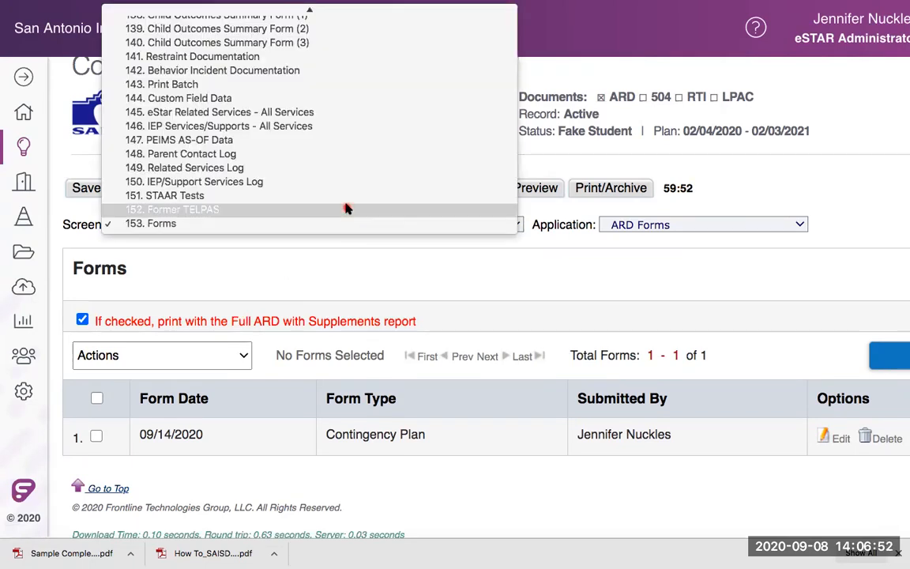
{"action": "scroll", "coordinate": [344, 181], "scroll_direction": "up", "scroll_amount": 10}
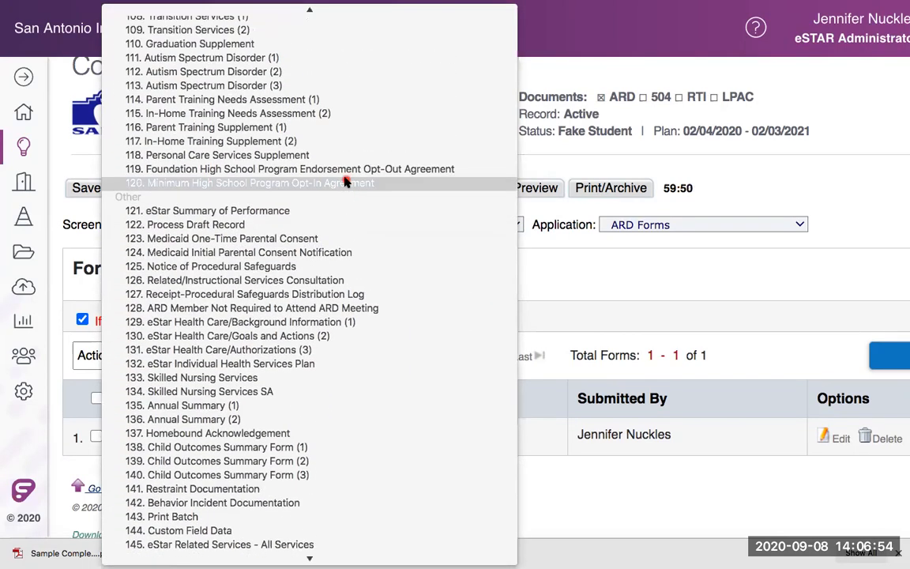
{"action": "scroll", "coordinate": [344, 181], "scroll_direction": "up", "scroll_amount": 8}
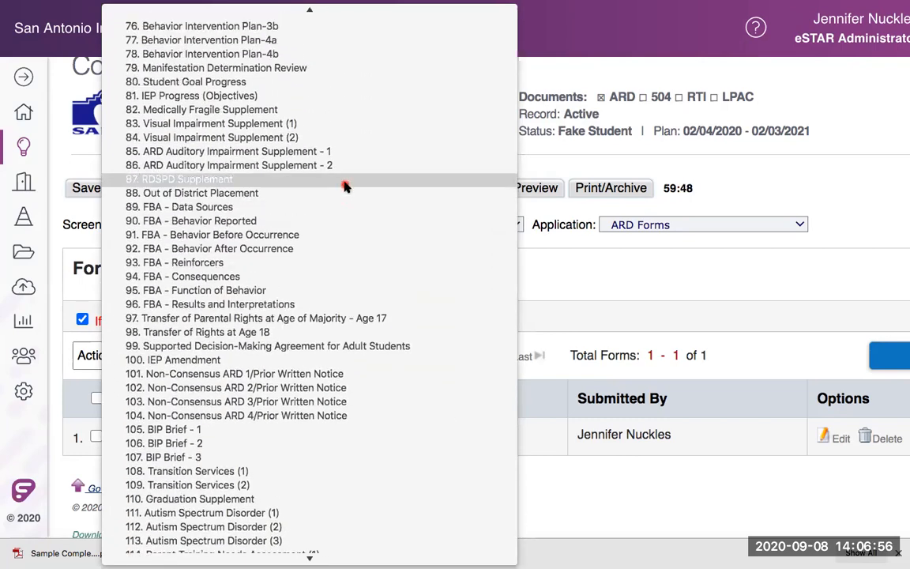
{"action": "scroll", "coordinate": [344, 186], "scroll_direction": "up", "scroll_amount": 3}
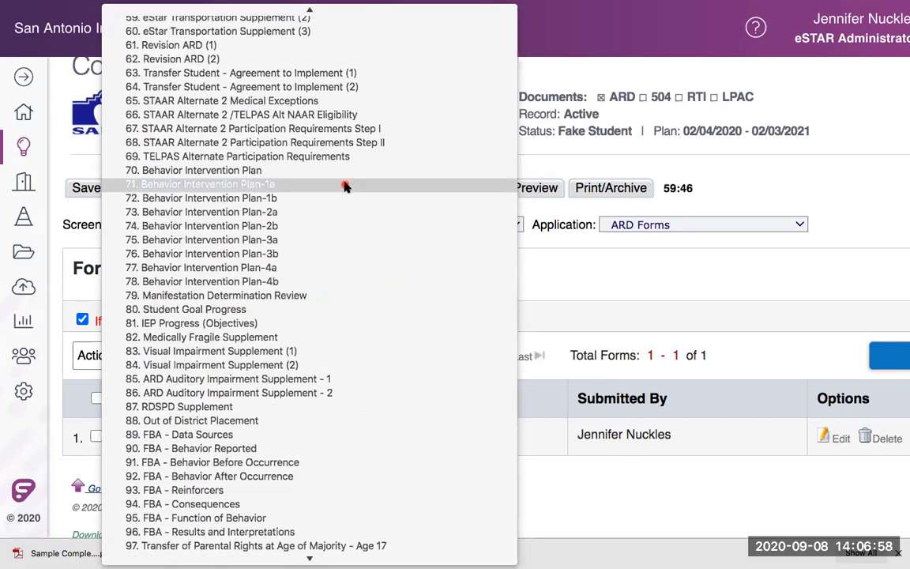
{"action": "left_click", "coordinate": [350, 111]}
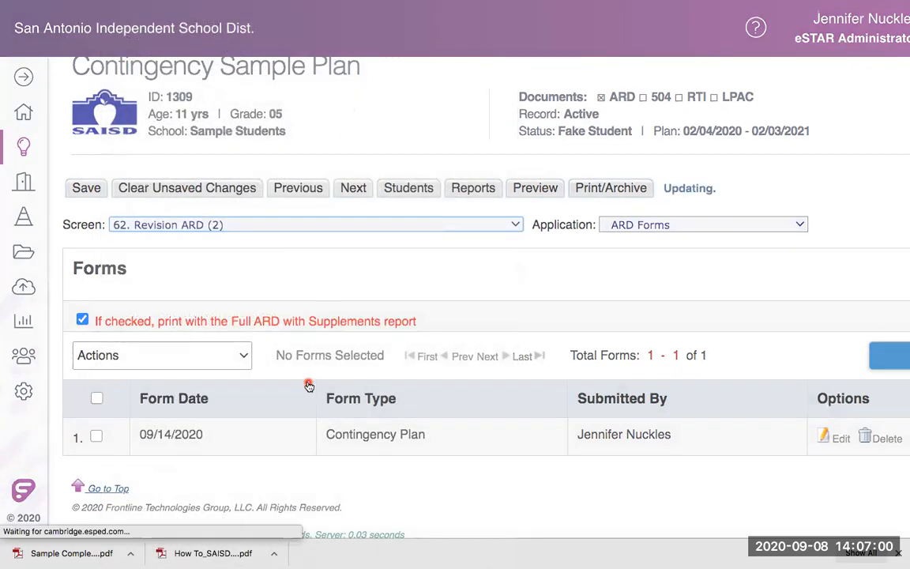
- Go from the end of the Revision ARD screen to the linked Assurances page and review its statements and comments area
{"action": "scroll", "coordinate": [309, 387], "scroll_direction": "down", "scroll_amount": 10}
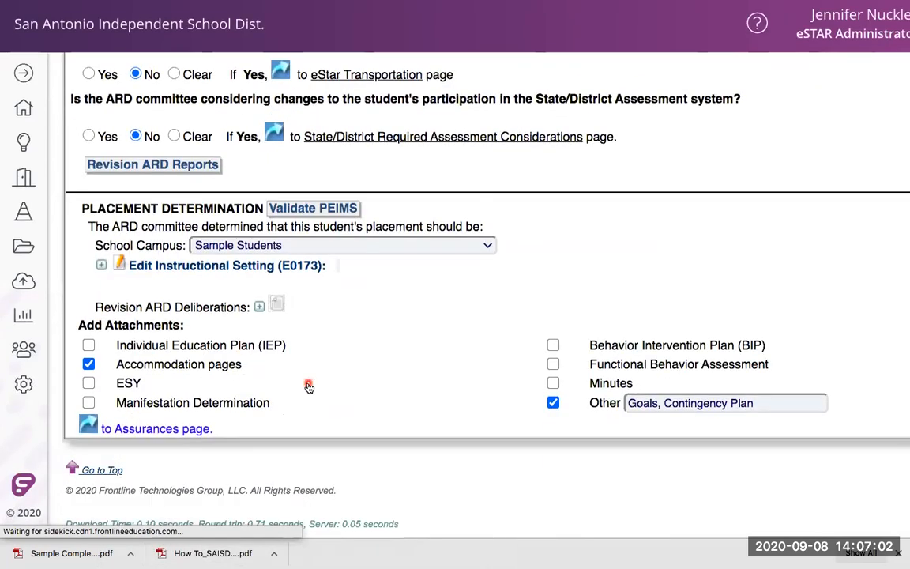
{"action": "left_click", "coordinate": [95, 432]}
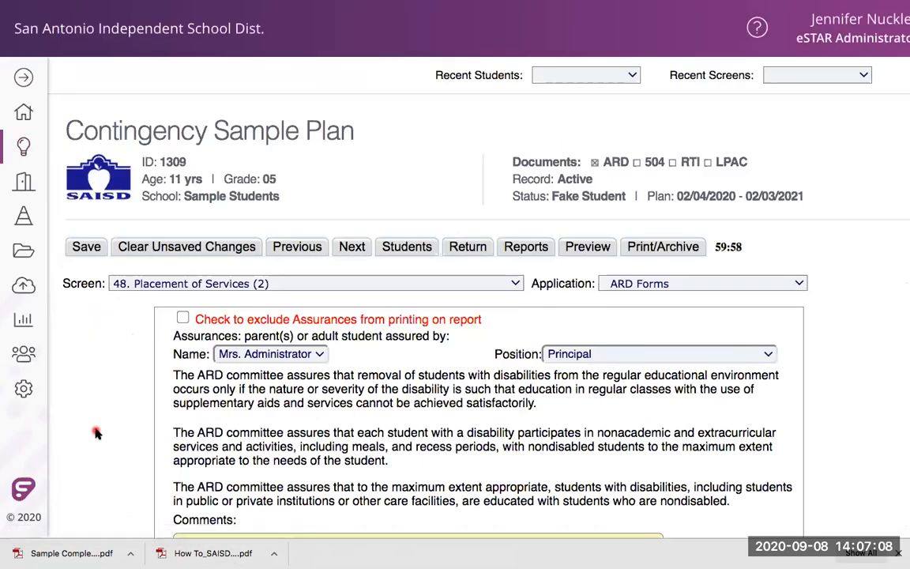
{"action": "scroll", "coordinate": [95, 433], "scroll_direction": "down", "scroll_amount": 5}
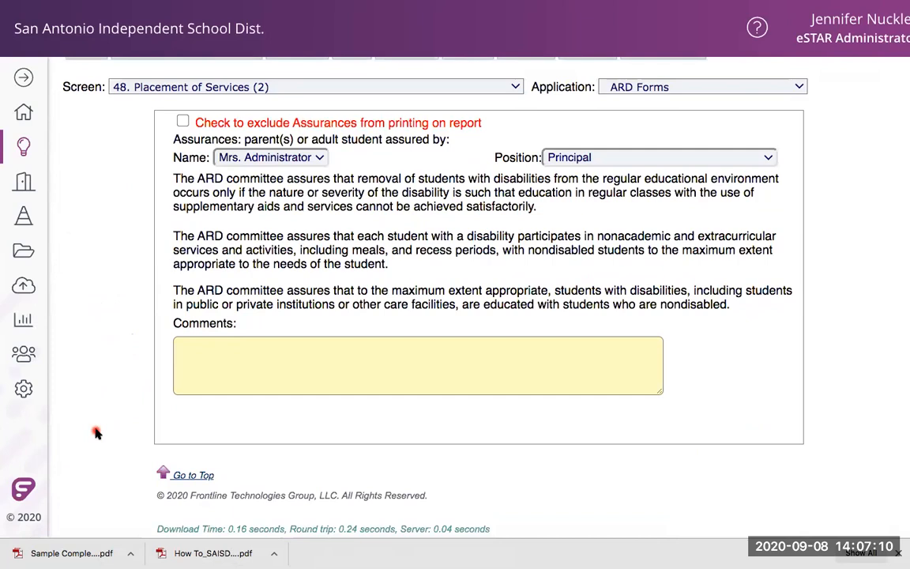
{"action": "scroll", "coordinate": [93, 427], "scroll_direction": "up", "scroll_amount": 3}
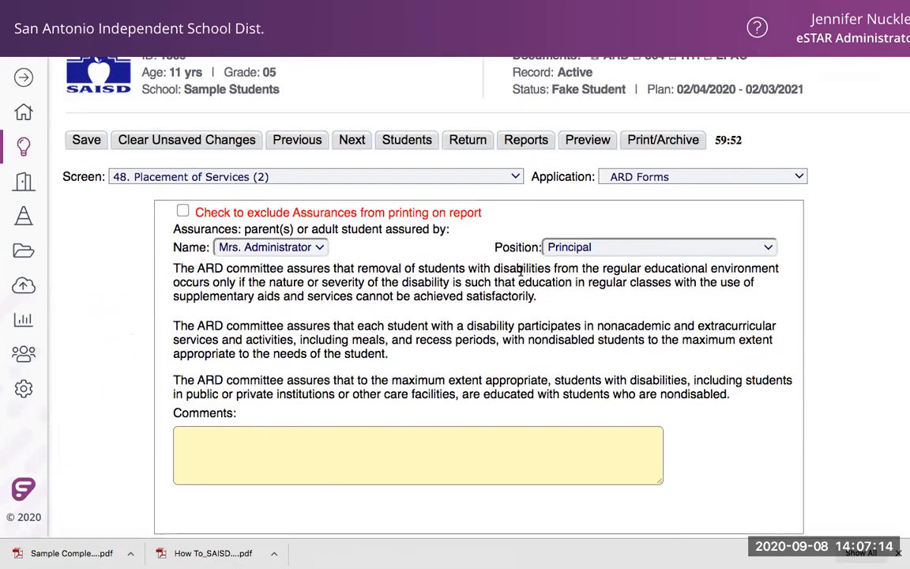
- Advance through the Access to and destruction of records screen to Review of Committee Decisions, looking over the contents of each
{"action": "left_click", "coordinate": [350, 140]}
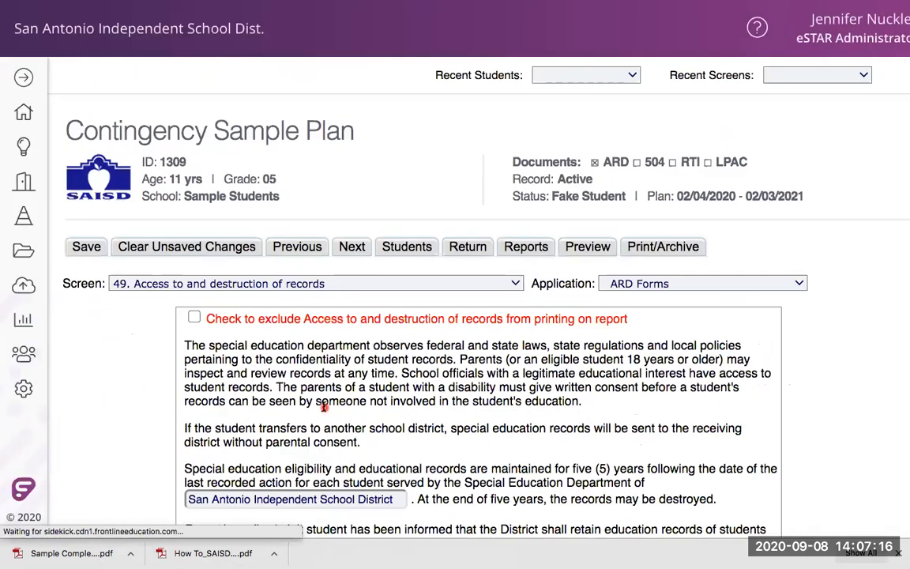
{"action": "scroll", "coordinate": [323, 406], "scroll_direction": "down", "scroll_amount": 3}
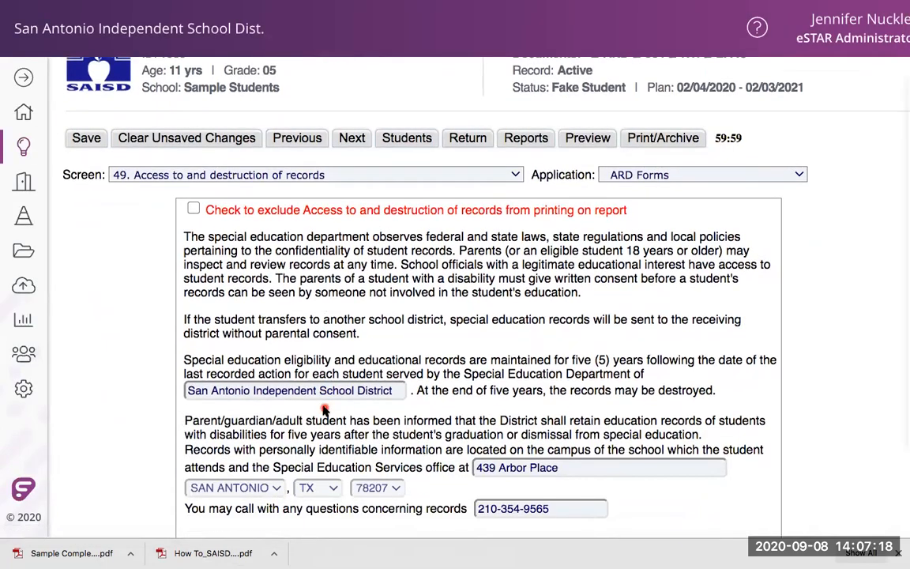
{"action": "scroll", "coordinate": [323, 403], "scroll_direction": "down", "scroll_amount": 3}
{"action": "scroll", "coordinate": [371, 474], "scroll_direction": "up", "scroll_amount": 6}
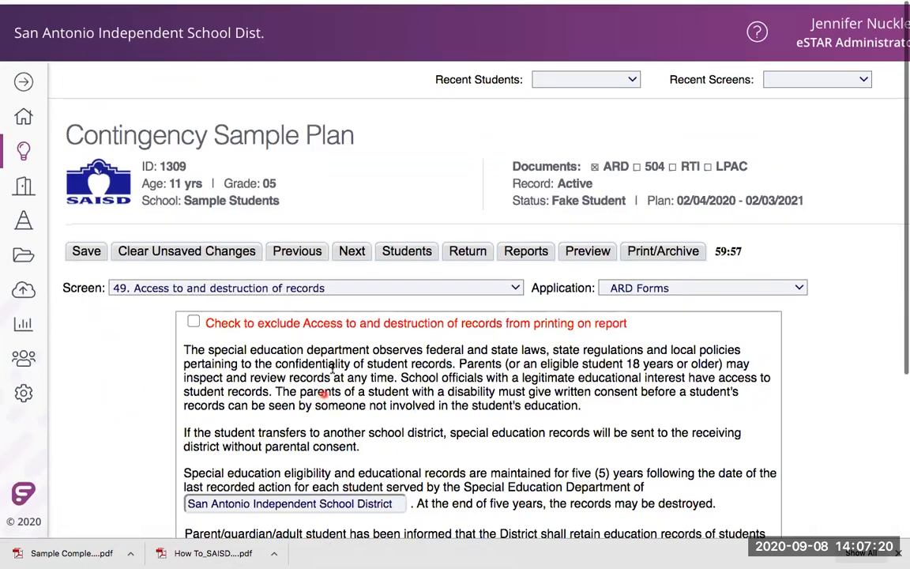
{"action": "left_click", "coordinate": [351, 248]}
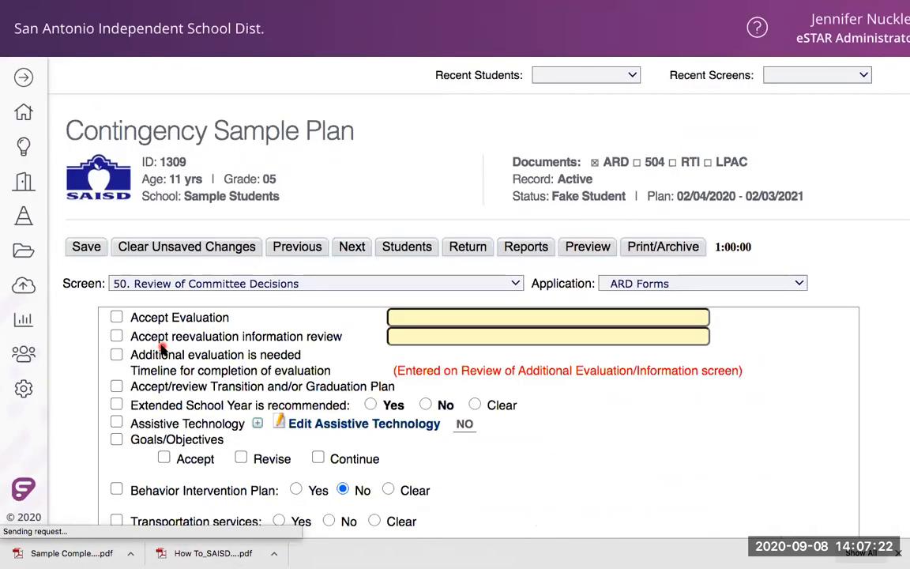
{"action": "scroll", "coordinate": [301, 404], "scroll_direction": "down", "scroll_amount": 5}
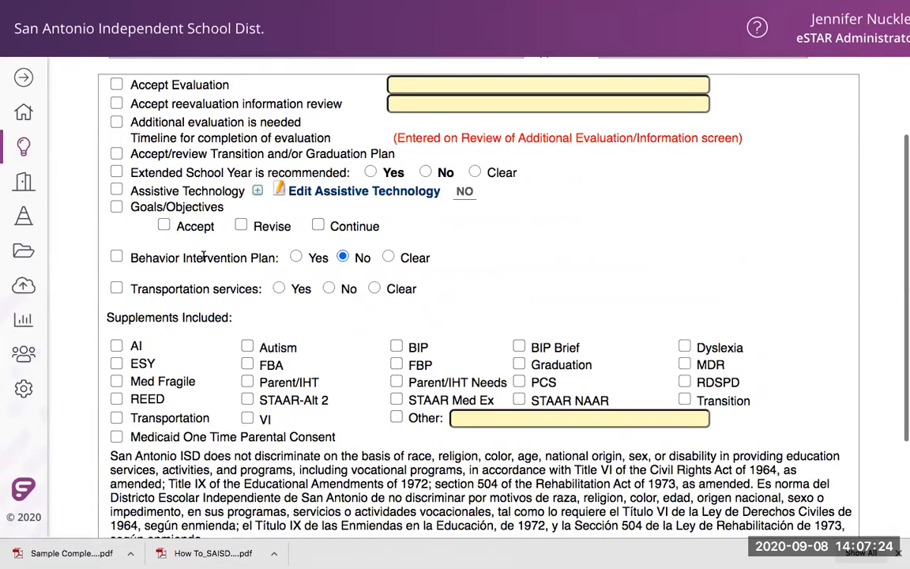
- Advance from Review of Committee Decisions to screen 51, Committee Members and other Participants (1)
{"action": "scroll", "coordinate": [327, 315], "scroll_direction": "up", "scroll_amount": 5}
{"action": "left_click", "coordinate": [354, 249]}
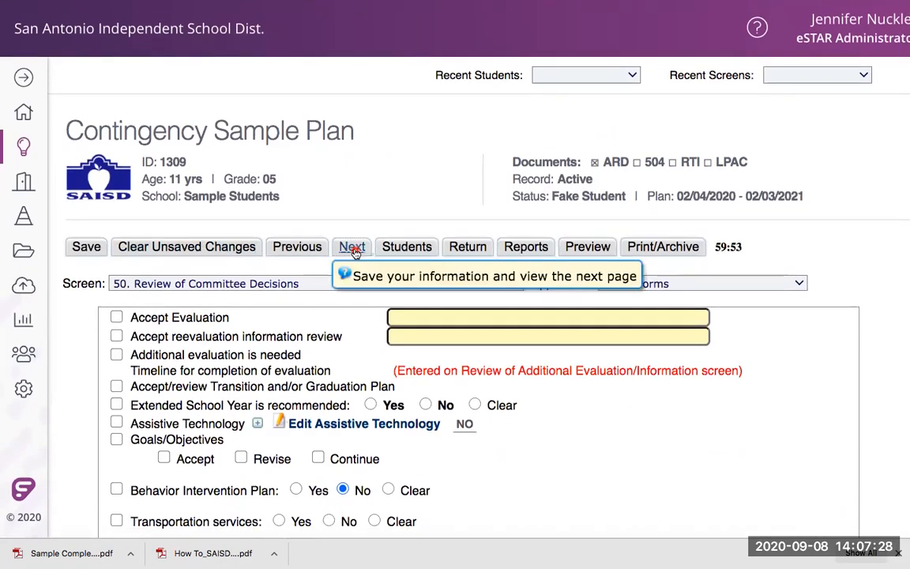
{"action": "left_click", "coordinate": [355, 250]}
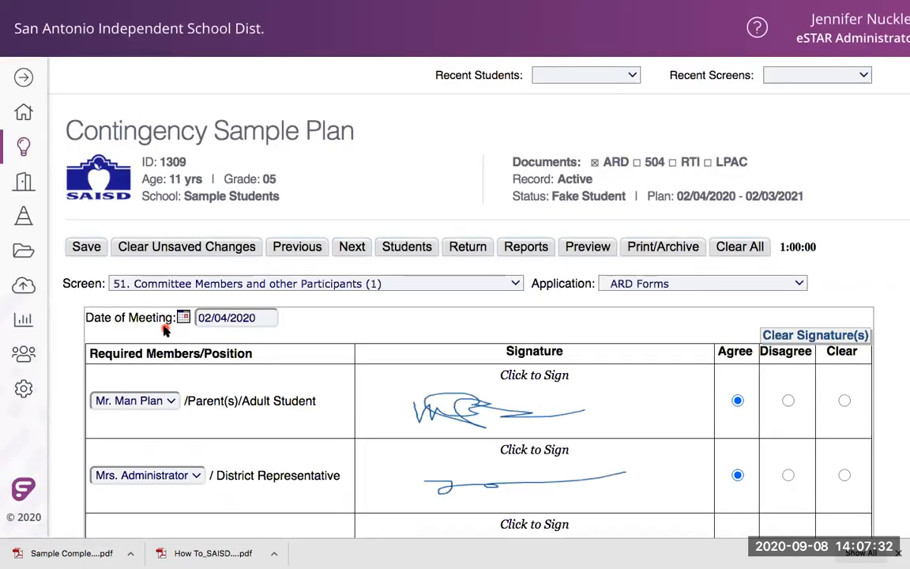
- Set the Date of Meeting to 09/14/2020 for the committee members and save the screen
{"action": "scroll", "coordinate": [168, 329], "scroll_direction": "down", "scroll_amount": 3}
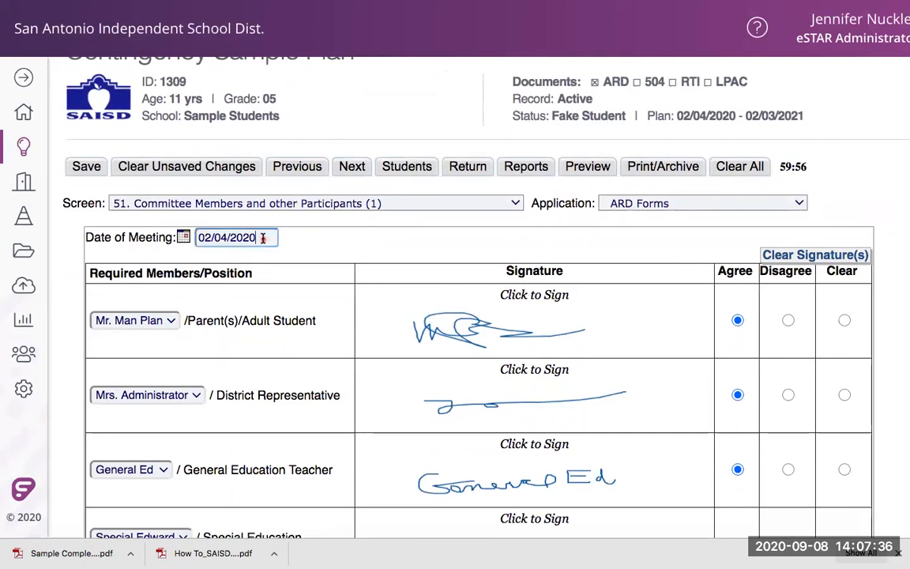
{"action": "left_click_drag", "start_coordinate": [263, 237], "coordinate": [193, 237]}
{"action": "key", "text": "BackSpace"}
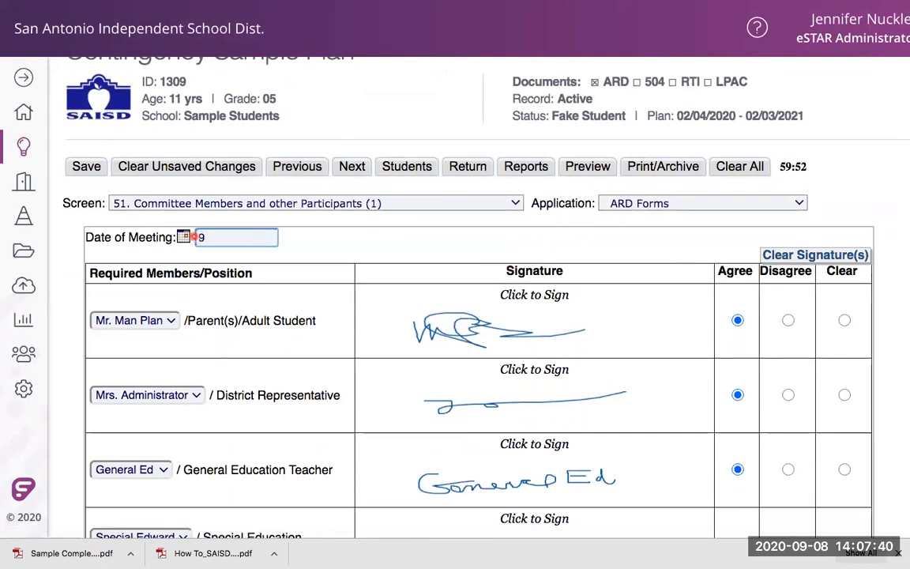
{"action": "type", "text": "9/14/2"}
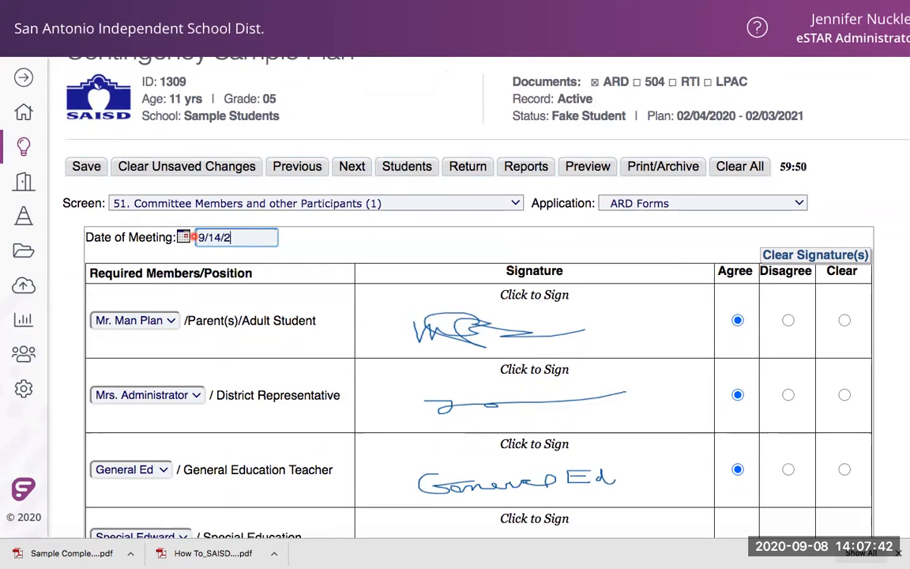
{"action": "type", "text": "0"}
{"action": "left_click", "coordinate": [86, 168]}
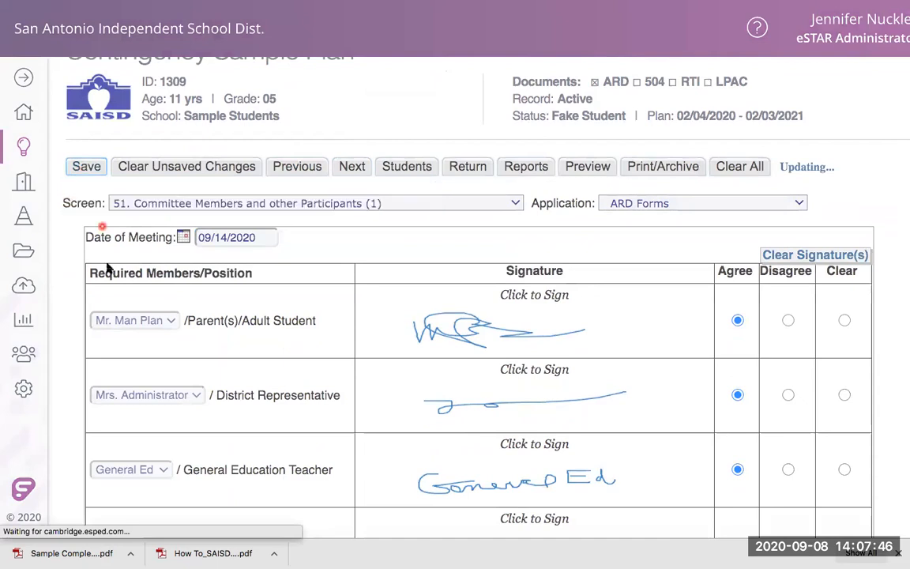
- Examine the required committee members, their signatures and their agree or disagree selections
{"action": "scroll", "coordinate": [85, 391], "scroll_direction": "down", "scroll_amount": 3}
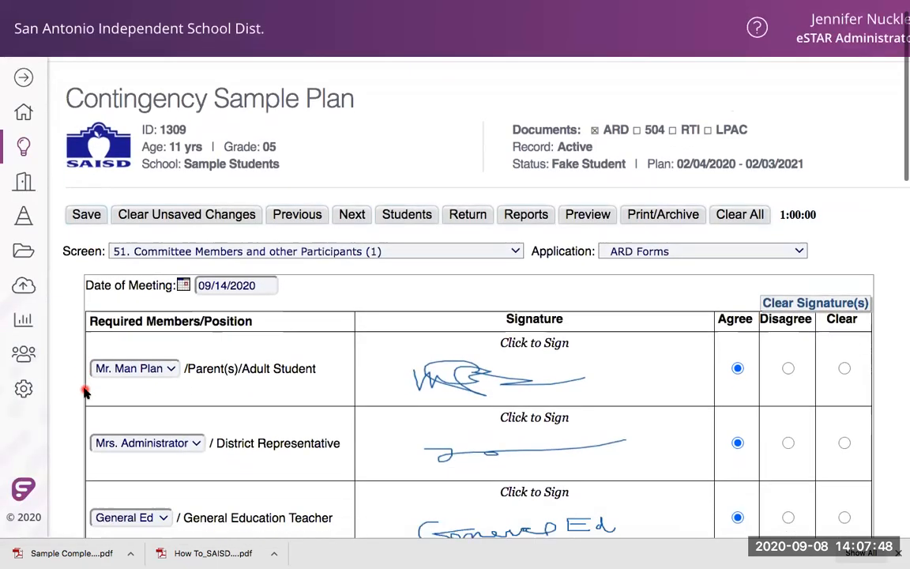
{"action": "scroll", "coordinate": [85, 391], "scroll_direction": "up", "scroll_amount": 3}
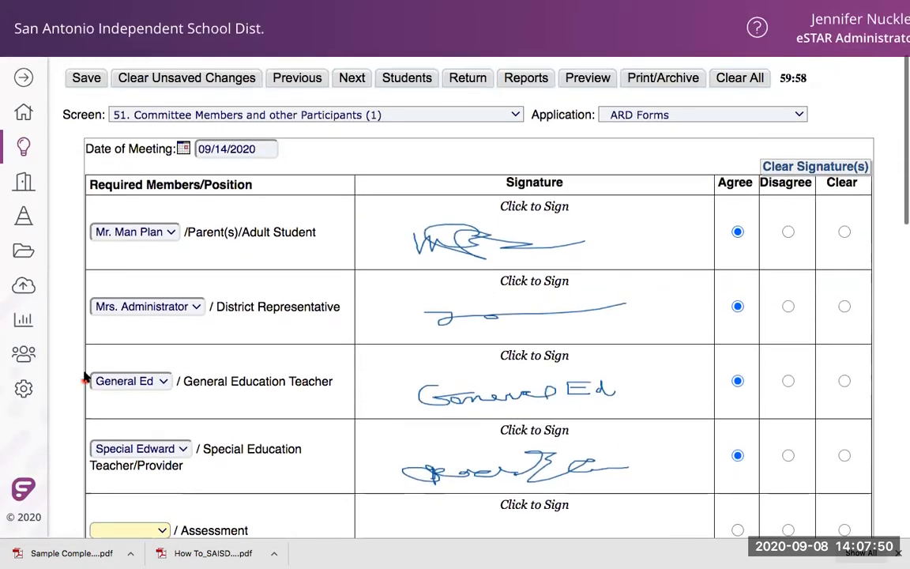
{"action": "scroll", "coordinate": [311, 299], "scroll_direction": "down", "scroll_amount": 2}
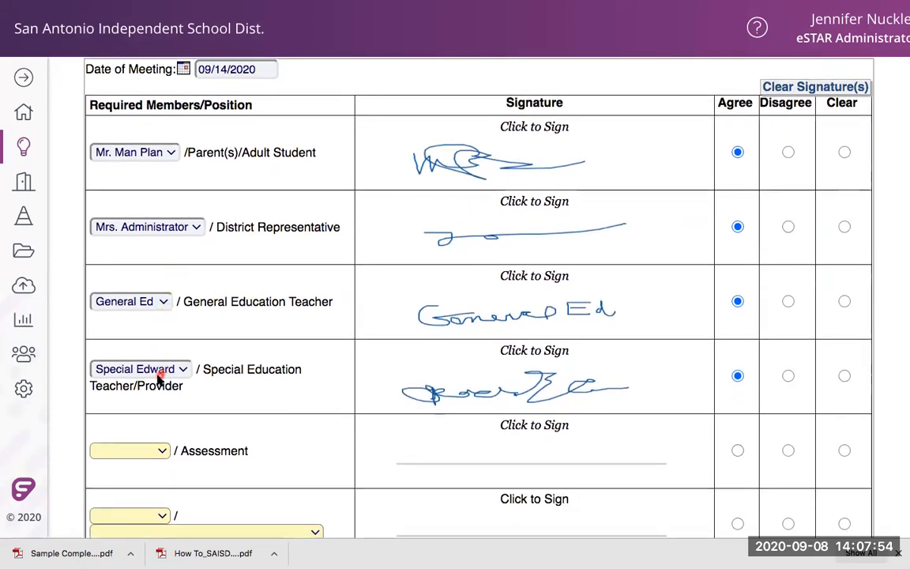
{"action": "scroll", "coordinate": [268, 384], "scroll_direction": "down", "scroll_amount": 3}
{"action": "scroll", "coordinate": [269, 383], "scroll_direction": "up", "scroll_amount": 5}
{"action": "scroll", "coordinate": [269, 391], "scroll_direction": "up", "scroll_amount": 1}
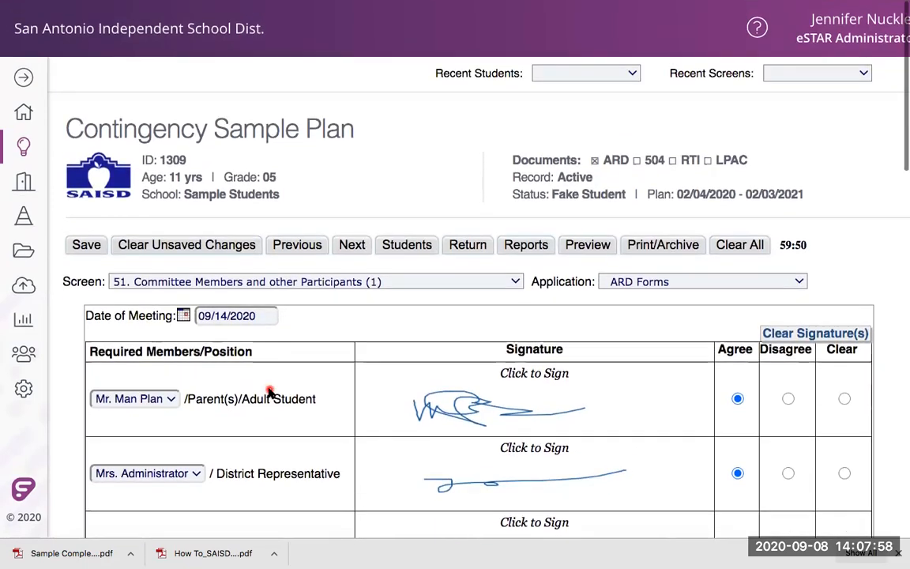
{"action": "scroll", "coordinate": [269, 391], "scroll_direction": "down", "scroll_amount": 5}
{"action": "scroll", "coordinate": [269, 391], "scroll_direction": "up", "scroll_amount": 2}
{"action": "scroll", "coordinate": [269, 391], "scroll_direction": "up", "scroll_amount": 3}
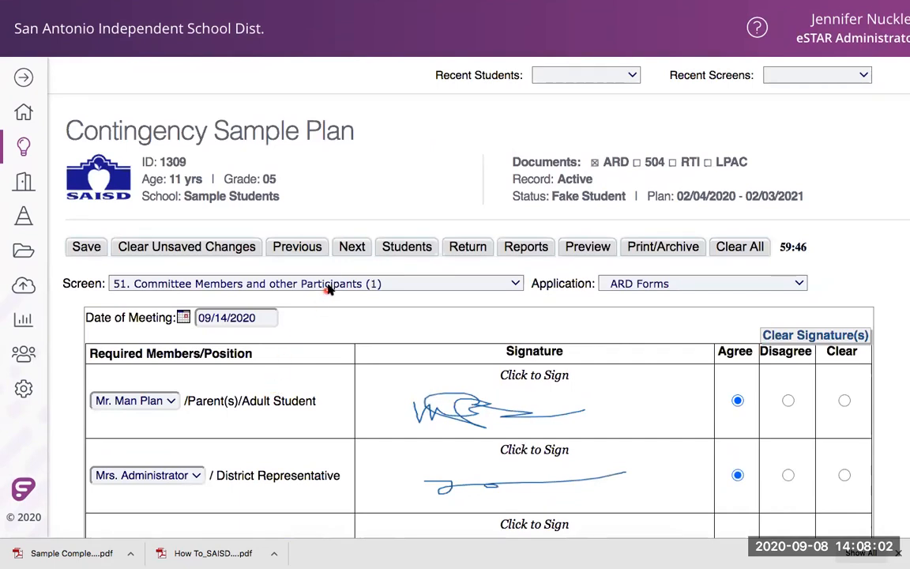
- Advance from the committee members screen through the Signature Page to screen 53, Prior Written Notice
{"action": "left_click", "coordinate": [356, 255]}
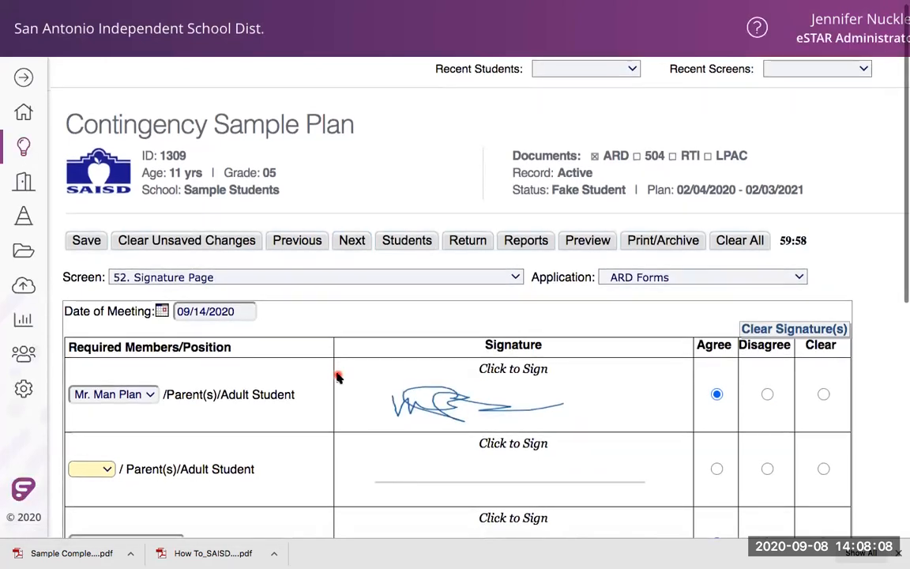
{"action": "scroll", "coordinate": [337, 378], "scroll_direction": "down", "scroll_amount": 1}
{"action": "left_click", "coordinate": [351, 225]}
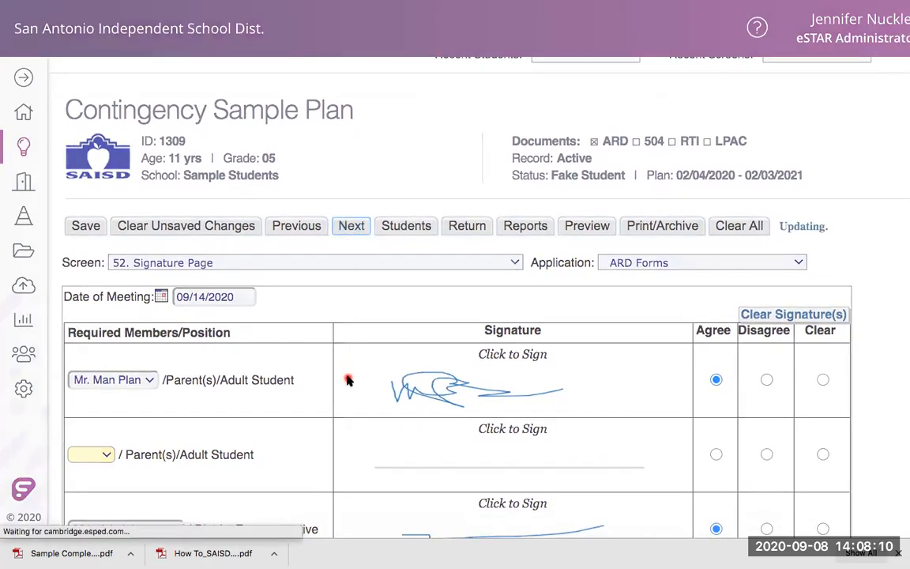
- Review the Prior Written Notice date and read through the description of the action proposed or refused
{"action": "scroll", "coordinate": [348, 379], "scroll_direction": "down", "scroll_amount": 1}
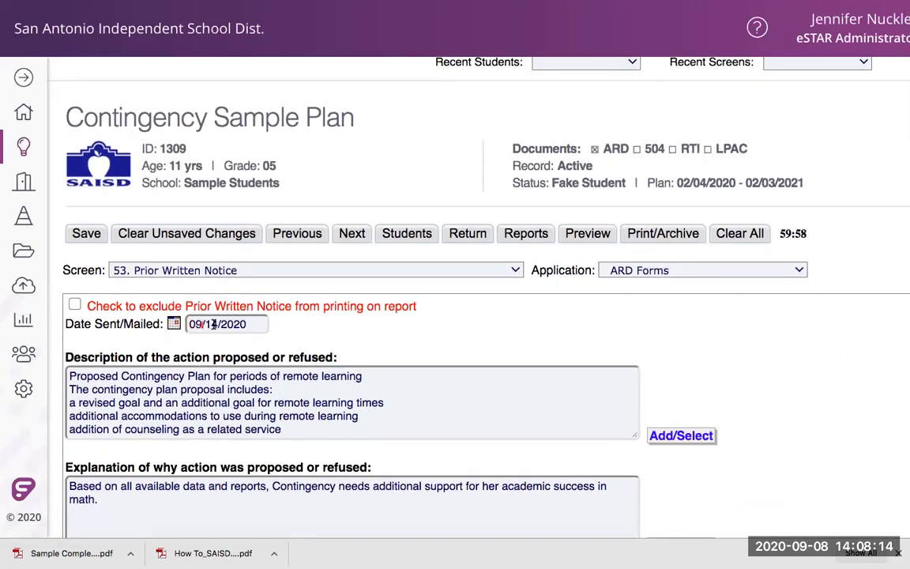
{"action": "scroll", "coordinate": [344, 348], "scroll_direction": "down", "scroll_amount": 3}
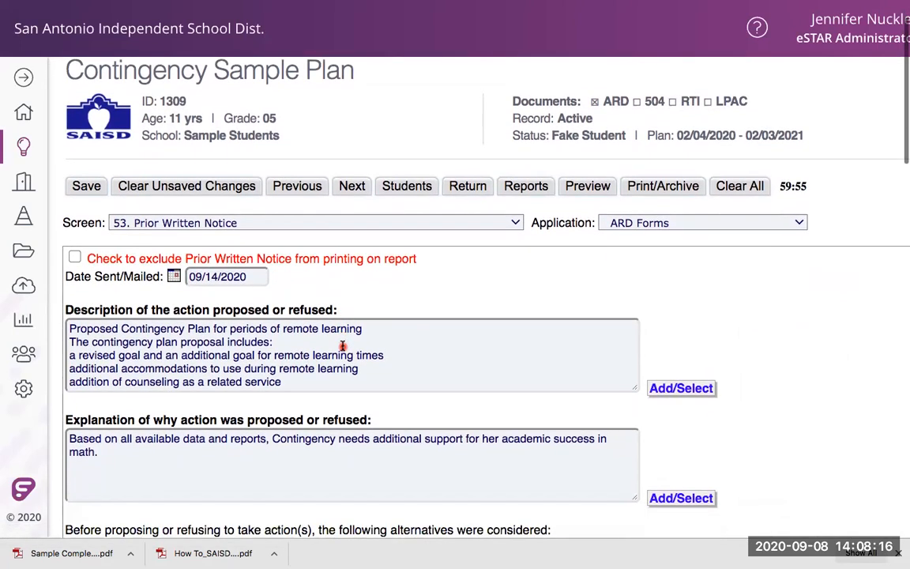
{"action": "scroll", "coordinate": [342, 346], "scroll_direction": "down", "scroll_amount": 3}
{"action": "scroll", "coordinate": [342, 345], "scroll_direction": "up", "scroll_amount": 3}
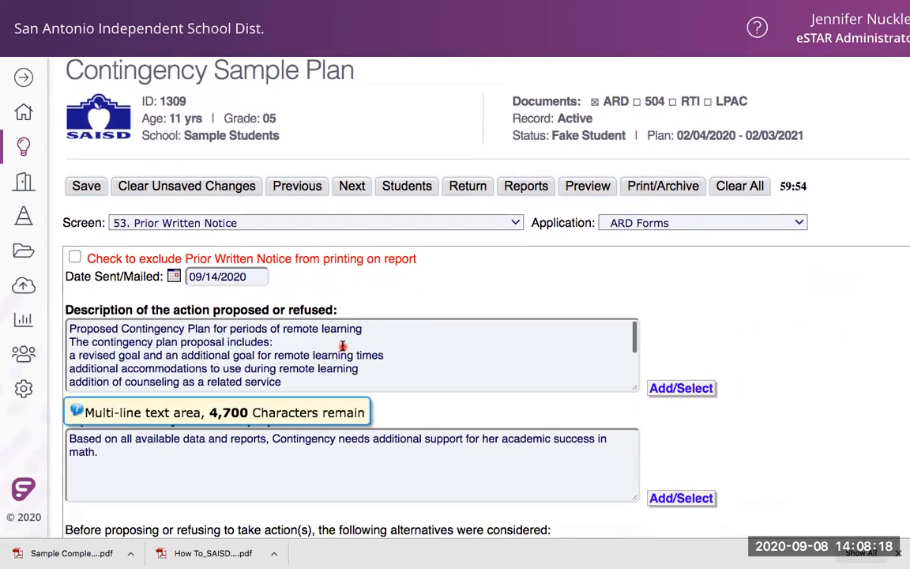
{"action": "scroll", "coordinate": [464, 312], "scroll_direction": "down", "scroll_amount": 5}
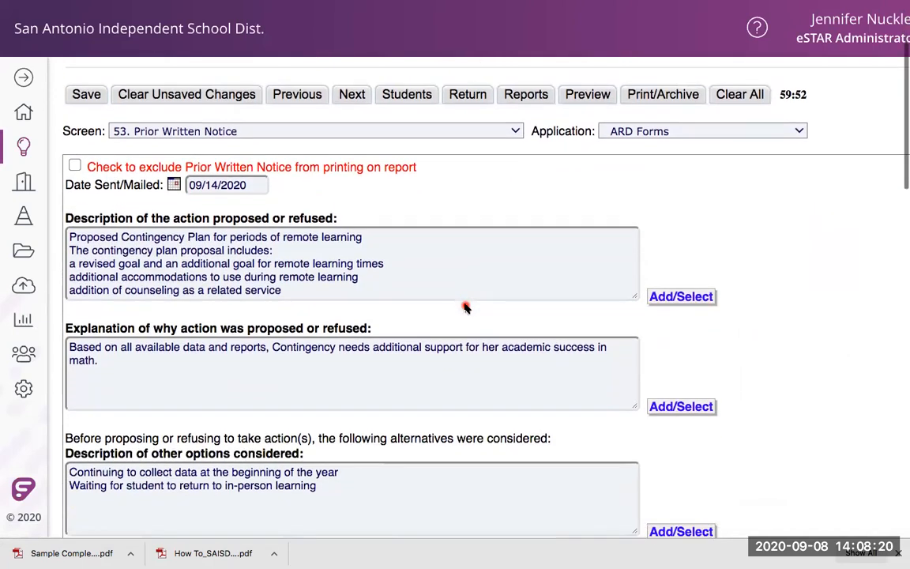
{"action": "scroll", "coordinate": [465, 307], "scroll_direction": "up", "scroll_amount": 1}
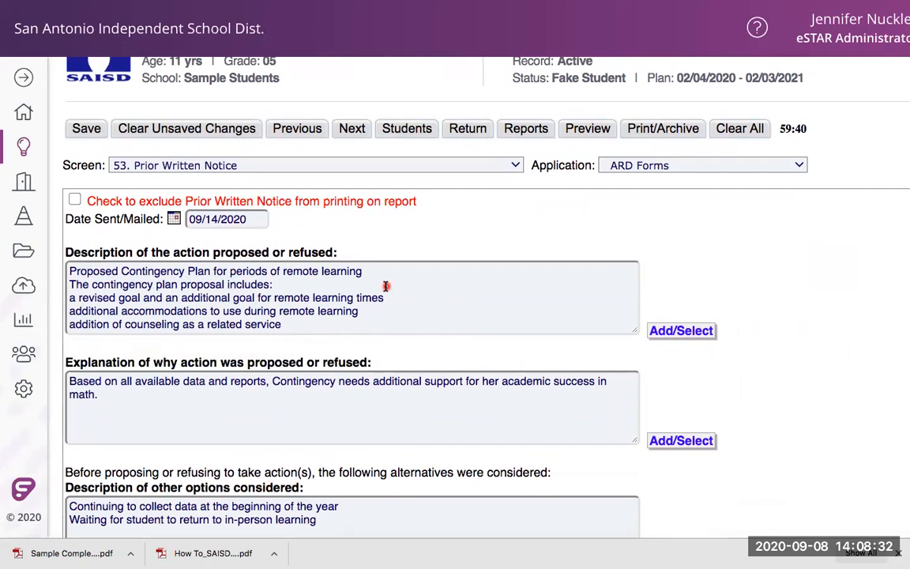
{"action": "scroll", "coordinate": [386, 286], "scroll_direction": "down", "scroll_amount": 1}
{"action": "scroll", "coordinate": [386, 286], "scroll_direction": "down", "scroll_amount": 2}
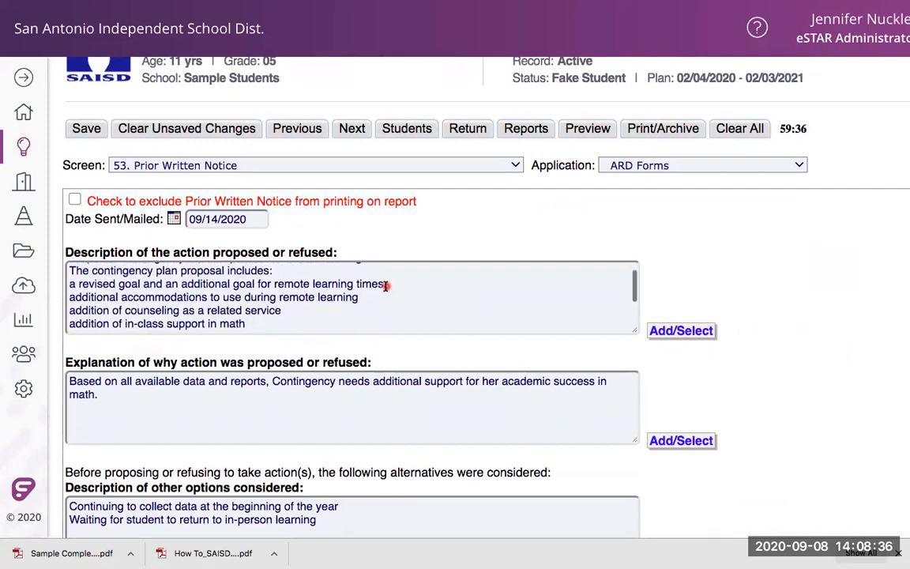
{"action": "scroll", "coordinate": [386, 286], "scroll_direction": "down", "scroll_amount": 1}
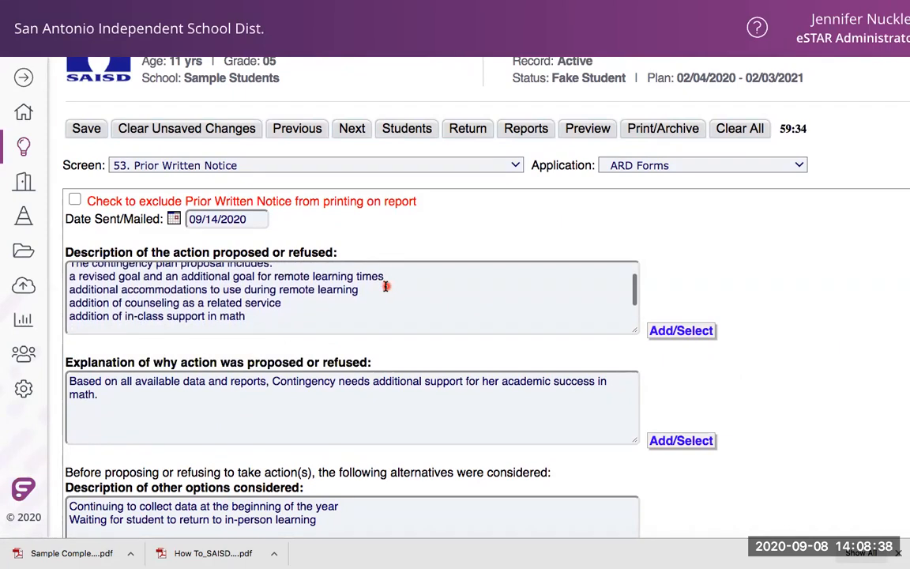
{"action": "scroll", "coordinate": [385, 285], "scroll_direction": "down", "scroll_amount": 3}
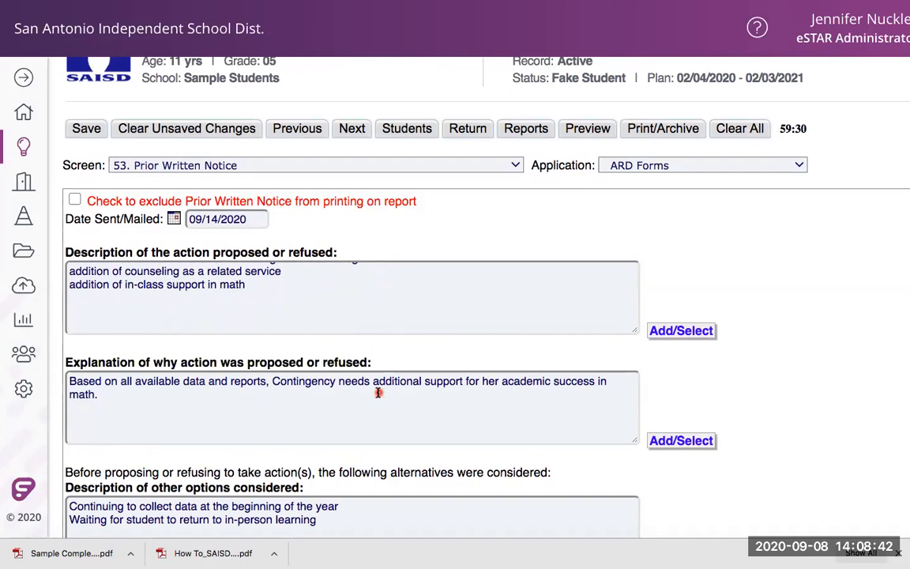
- Read the explanation of why the action was proposed and the description of other options considered
{"action": "scroll", "coordinate": [378, 392], "scroll_direction": "down", "scroll_amount": 2}
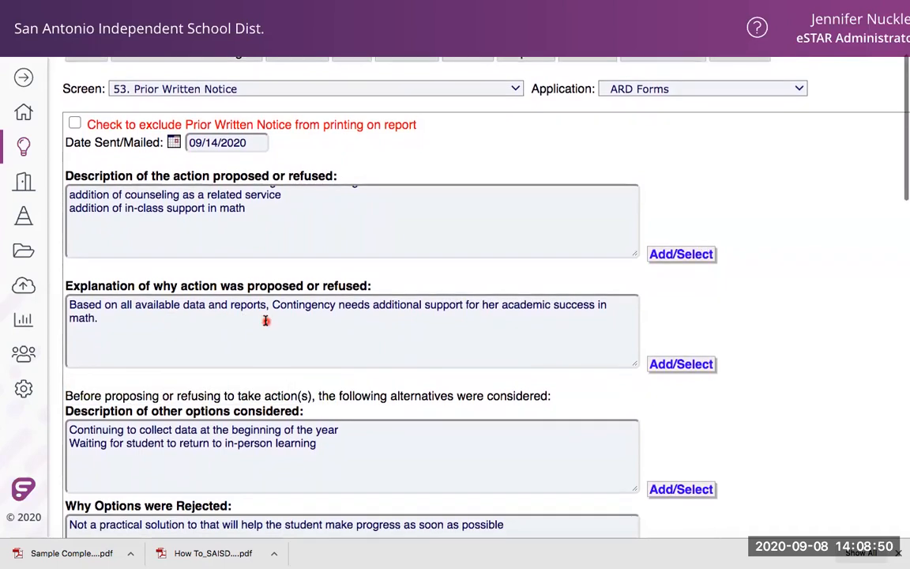
{"action": "scroll", "coordinate": [266, 320], "scroll_direction": "down", "scroll_amount": 1}
{"action": "scroll", "coordinate": [266, 320], "scroll_direction": "down", "scroll_amount": 1}
{"action": "scroll", "coordinate": [266, 320], "scroll_direction": "up", "scroll_amount": 1}
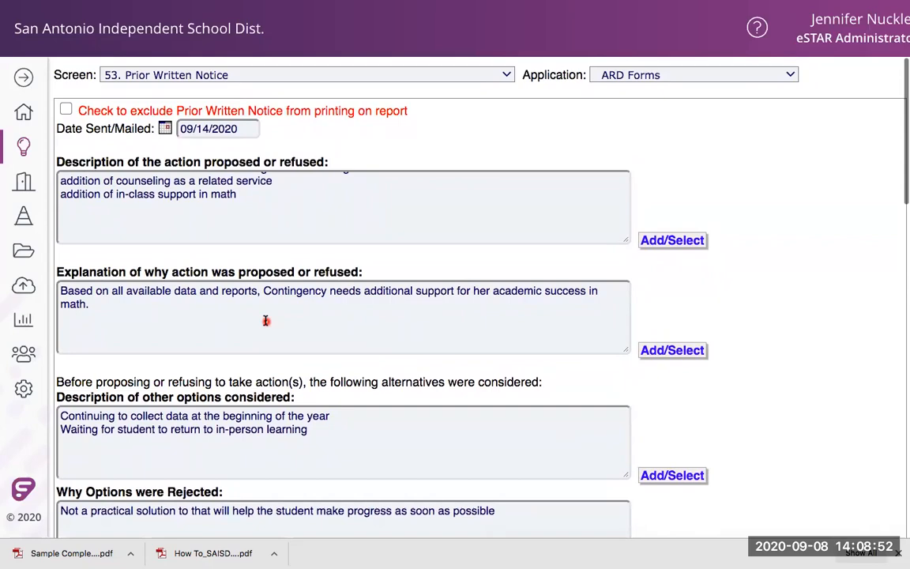
{"action": "scroll", "coordinate": [266, 320], "scroll_direction": "down", "scroll_amount": 3}
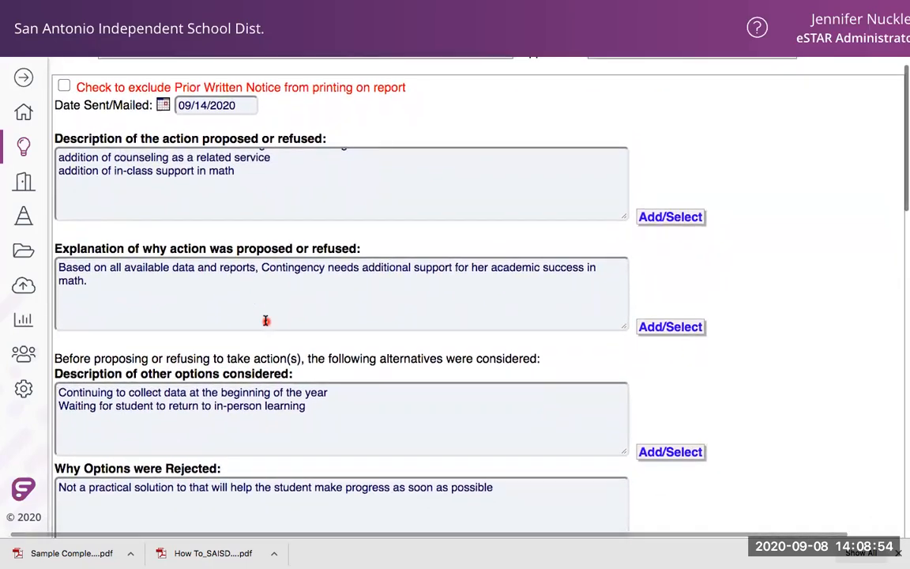
{"action": "scroll", "coordinate": [266, 320], "scroll_direction": "down", "scroll_amount": 2}
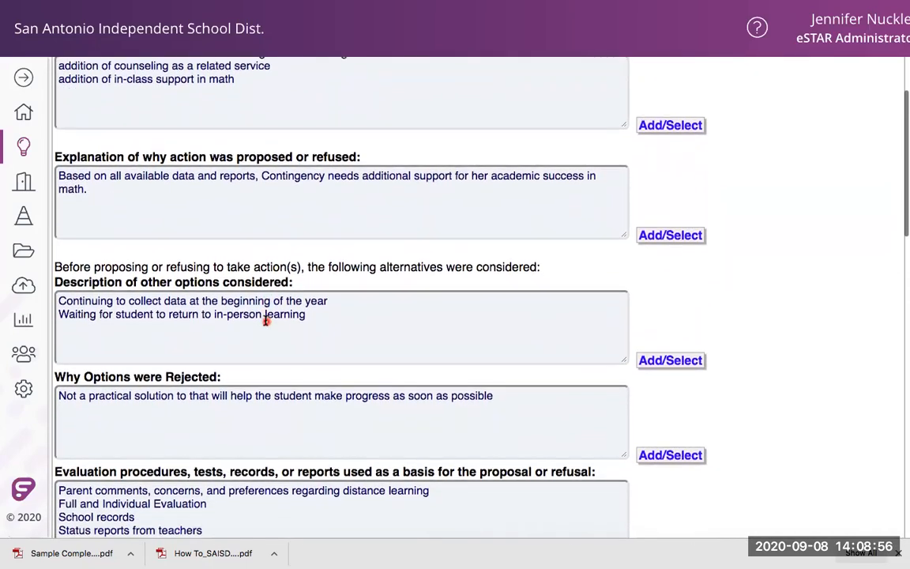
{"action": "scroll", "coordinate": [266, 320], "scroll_direction": "up", "scroll_amount": 1}
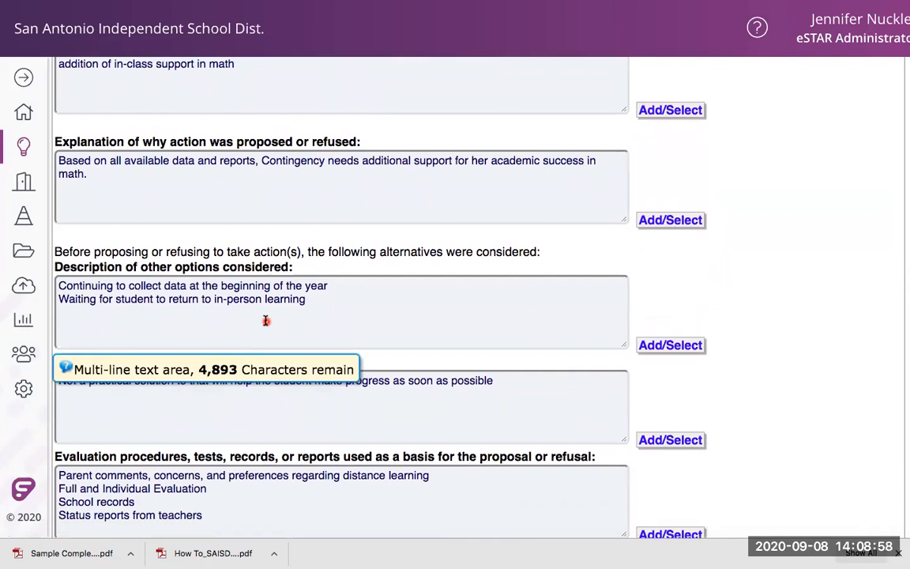
{"action": "scroll", "coordinate": [266, 320], "scroll_direction": "down", "scroll_amount": 1}
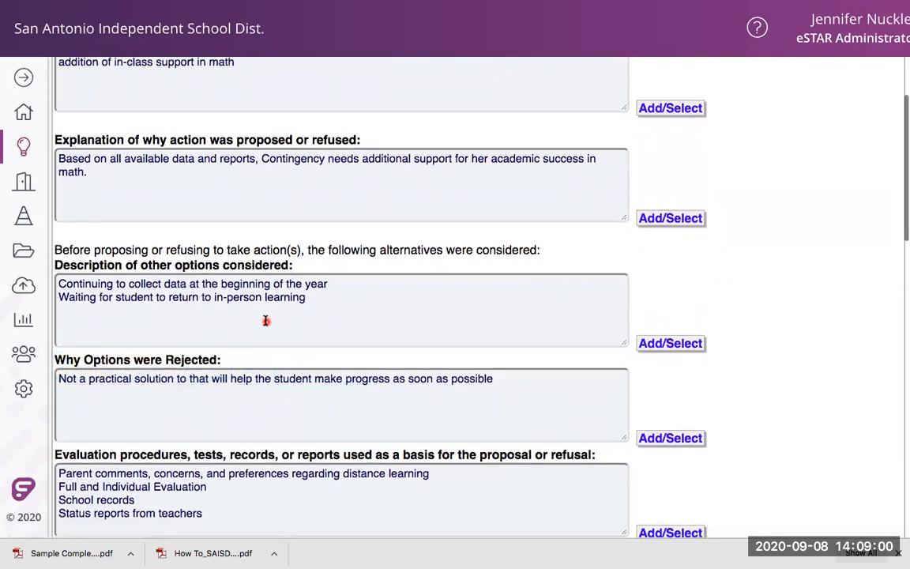
- Delete the stray word "to" after "Not a practical solution" in the Why Options were Rejected text
{"action": "scroll", "coordinate": [266, 319], "scroll_direction": "down", "scroll_amount": 3}
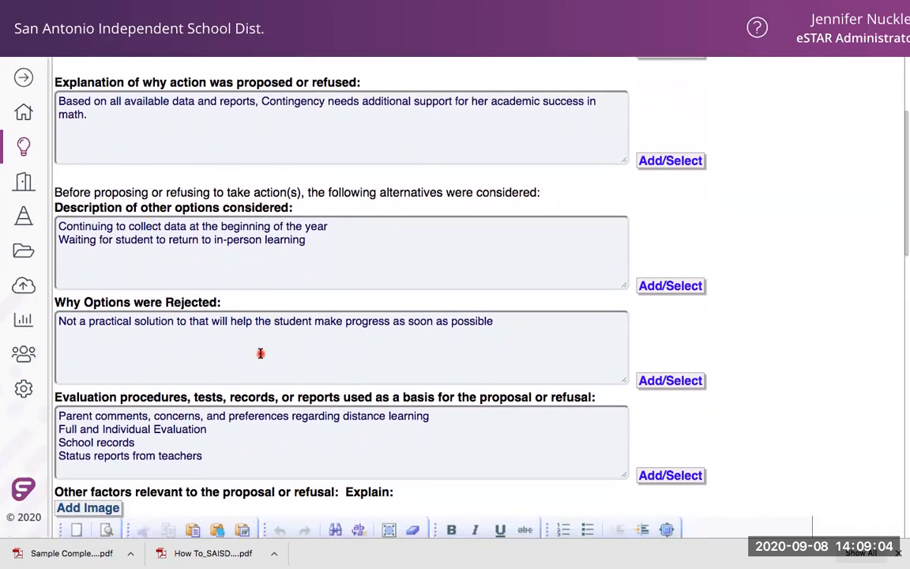
{"action": "left_click", "coordinate": [193, 323]}
{"action": "key", "text": "BackSpace"}
{"action": "key", "text": "BackSpace"}
{"action": "key", "text": "BackSpace"}
{"action": "key", "text": "BackSpace"}
- Review the evaluation procedures, other relevant factors, procedural safeguards and parent and interpreter signature sections of the notice
{"action": "scroll", "coordinate": [199, 398], "scroll_direction": "down", "scroll_amount": 1}
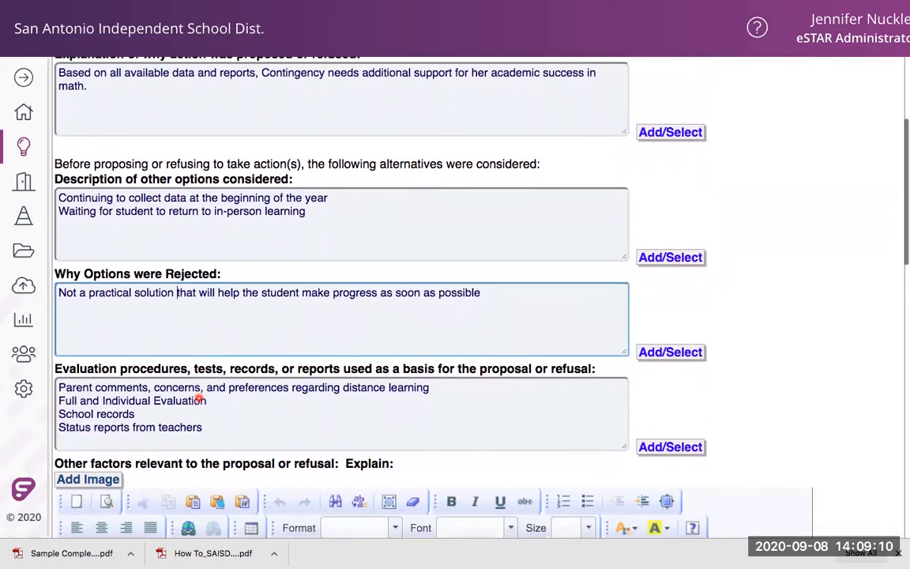
{"action": "scroll", "coordinate": [199, 399], "scroll_direction": "down", "scroll_amount": 3}
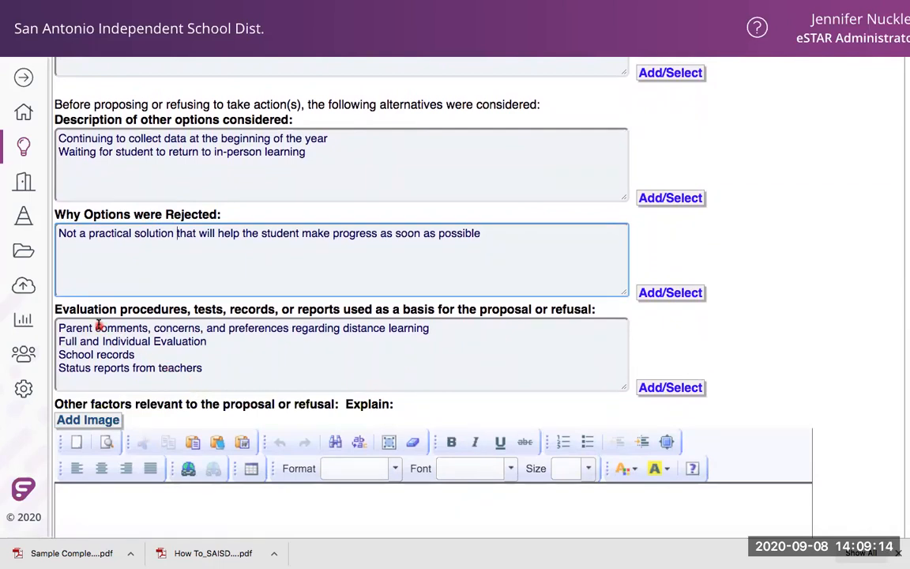
{"action": "scroll", "coordinate": [348, 358], "scroll_direction": "down", "scroll_amount": 1}
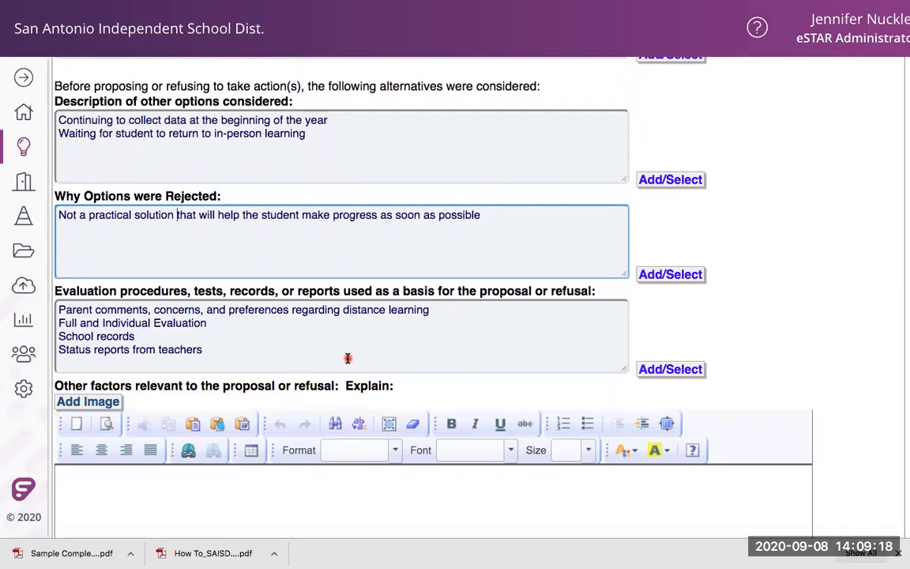
{"action": "scroll", "coordinate": [348, 358], "scroll_direction": "down", "scroll_amount": 1}
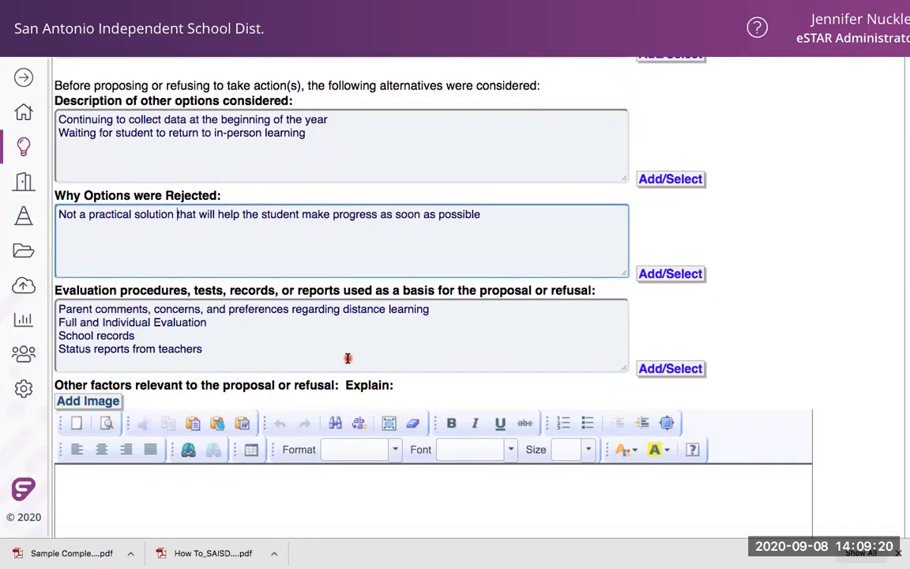
{"action": "scroll", "coordinate": [347, 358], "scroll_direction": "down", "scroll_amount": 10}
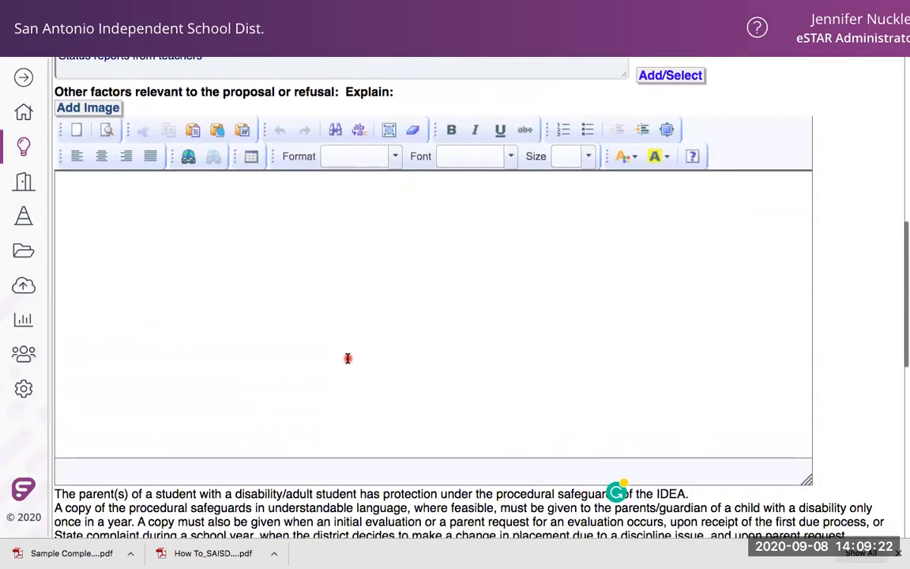
{"action": "scroll", "coordinate": [347, 359], "scroll_direction": "down", "scroll_amount": 10}
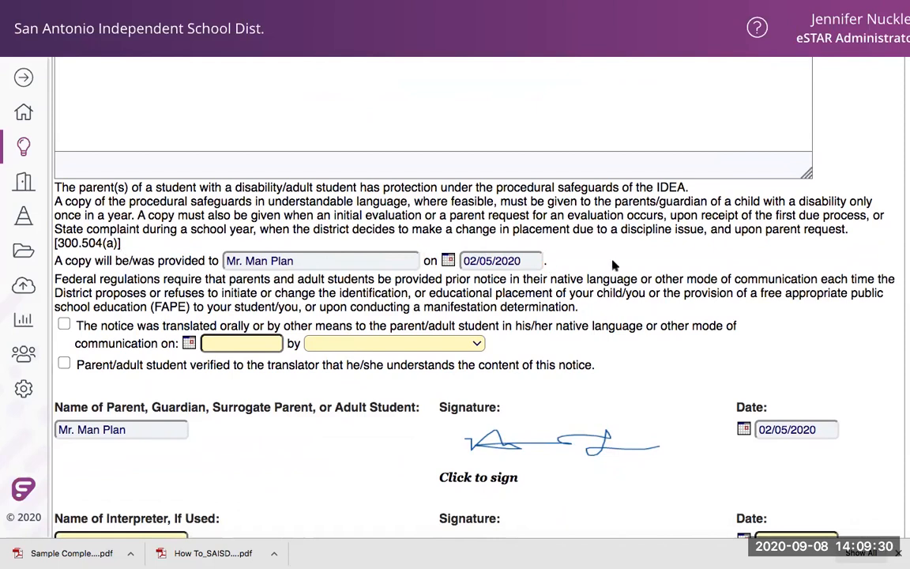
{"action": "scroll", "coordinate": [316, 278], "scroll_direction": "down", "scroll_amount": 5}
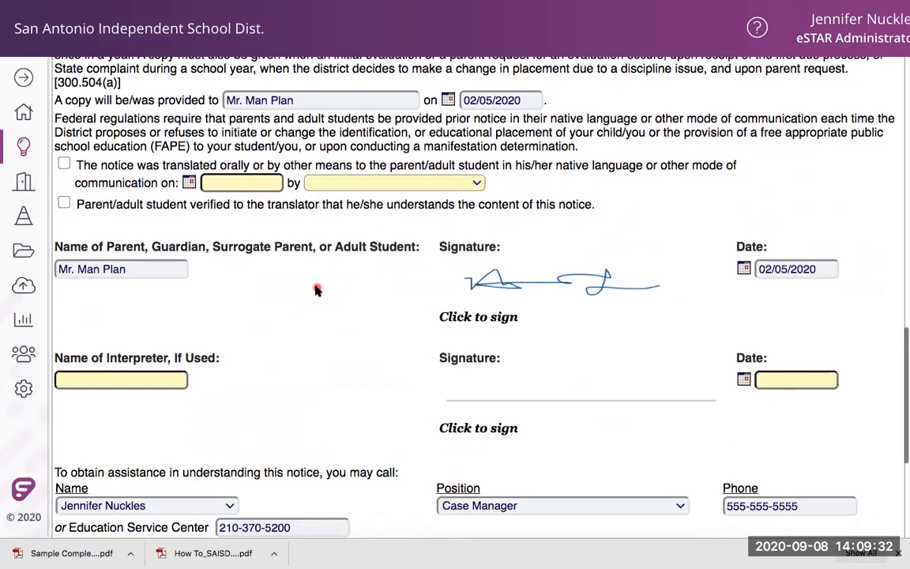
- Check the notice's assistance contact section, advance to the End of ARD screen and review the committee's mutual agreement answer
{"action": "scroll", "coordinate": [670, 280], "scroll_direction": "down", "scroll_amount": 5}
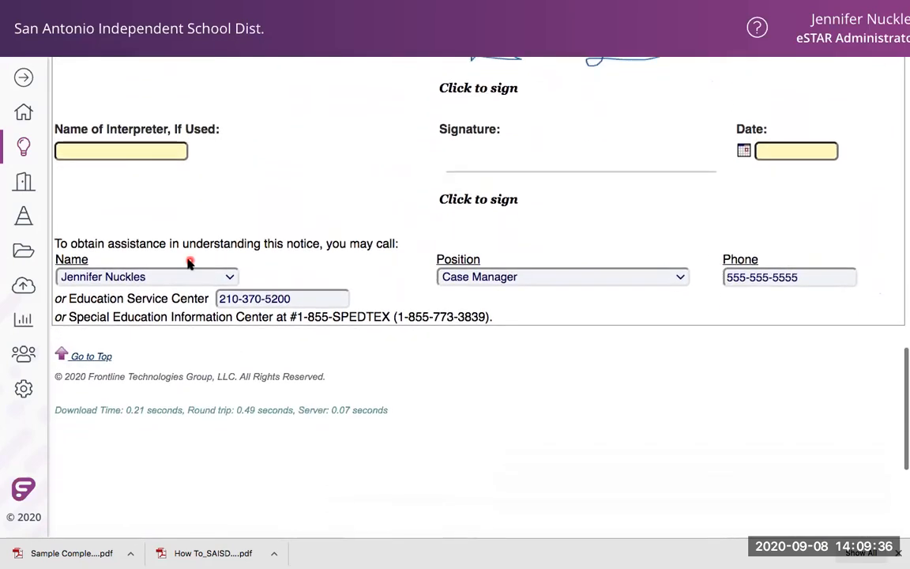
{"action": "scroll", "coordinate": [454, 252], "scroll_direction": "up", "scroll_amount": 20}
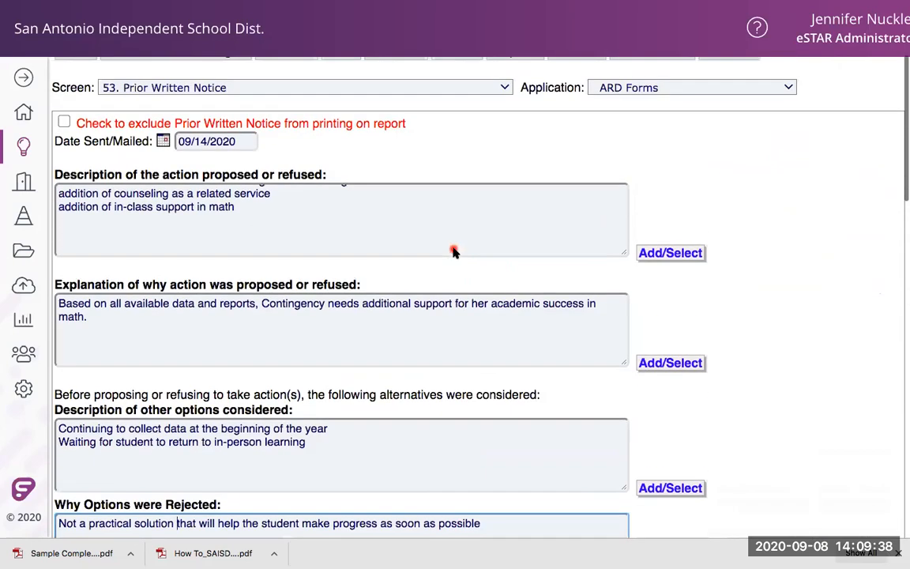
{"action": "left_click", "coordinate": [342, 250]}
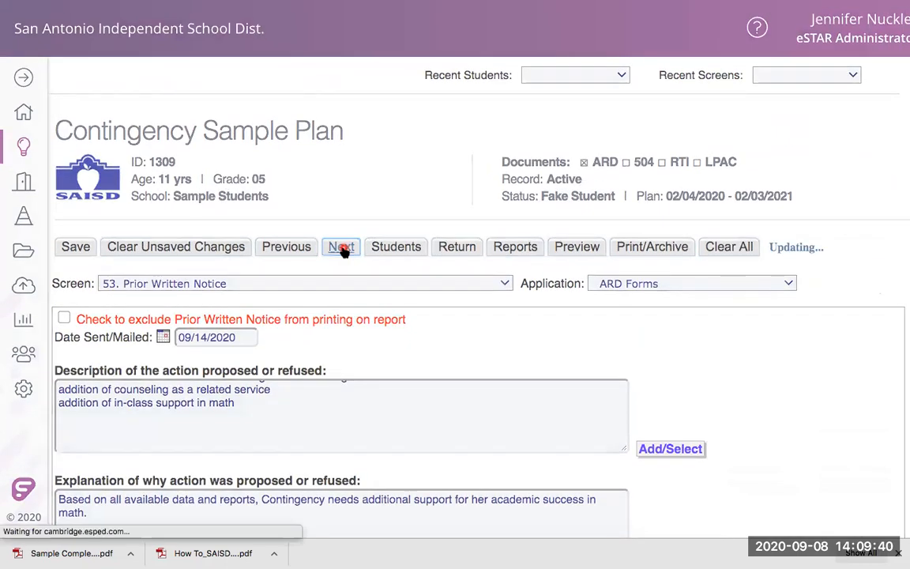
{"action": "scroll", "coordinate": [344, 251], "scroll_direction": "down", "scroll_amount": 3}
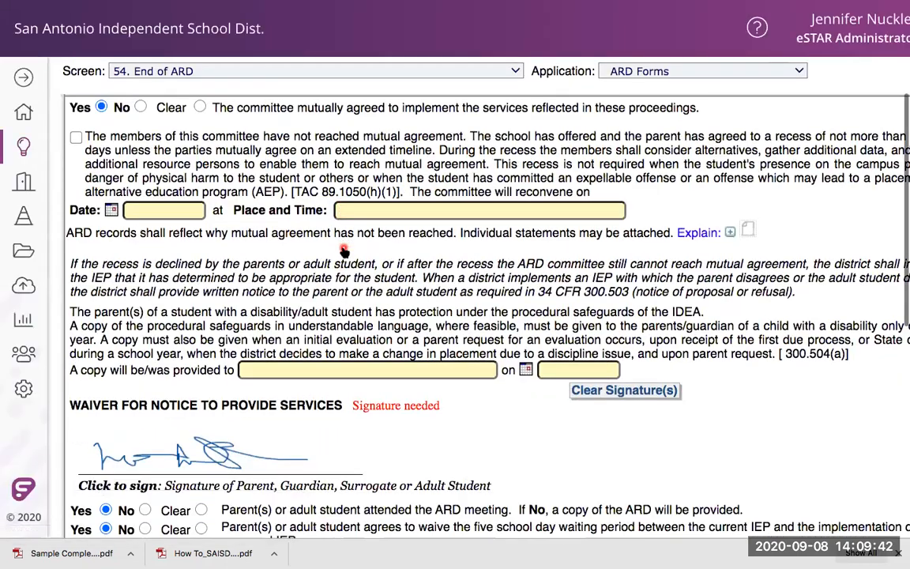
{"action": "scroll", "coordinate": [343, 251], "scroll_direction": "up", "scroll_amount": 1}
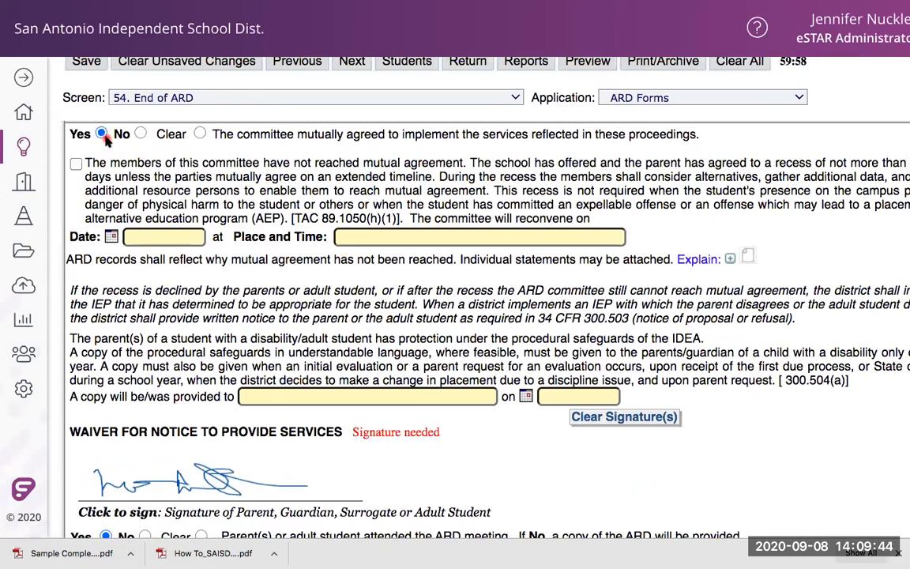
{"action": "scroll", "coordinate": [107, 137], "scroll_direction": "up", "scroll_amount": 3}
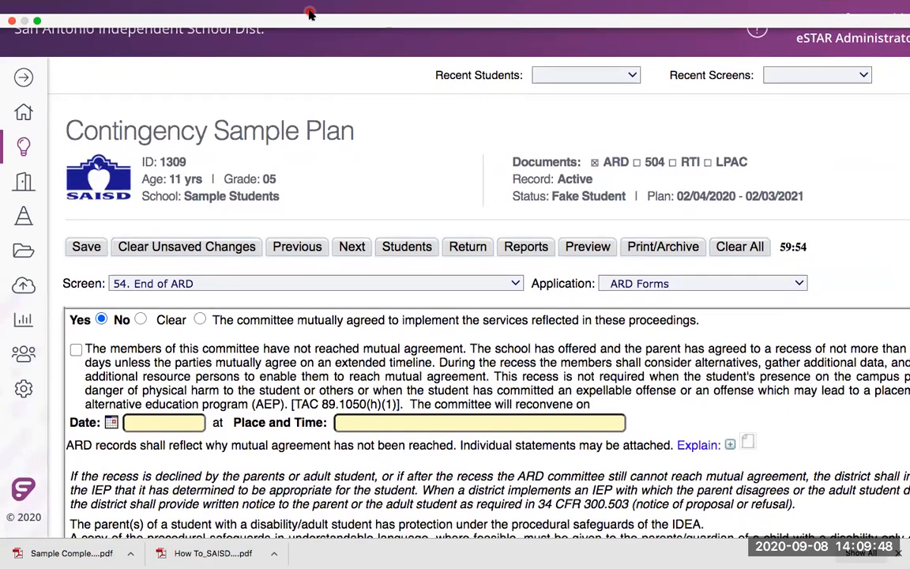
- Switch to the How To_SAISD Contingency Planning in eSPED PDF and read the End of ARD screen instructions on page 20
{"action": "right_click", "coordinate": [310, 14]}
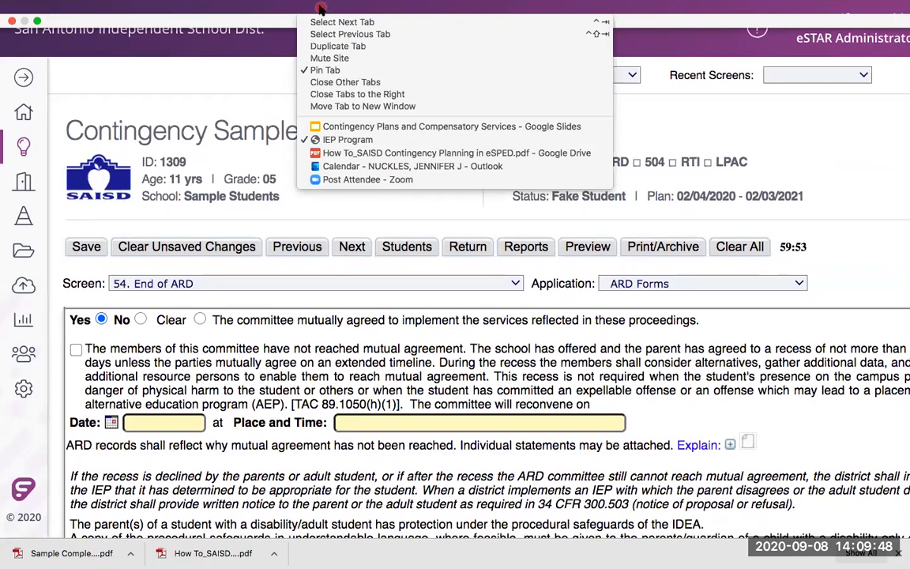
{"action": "left_click", "coordinate": [335, 155]}
{"action": "scroll", "coordinate": [291, 365], "scroll_direction": "down", "scroll_amount": 10}
{"action": "scroll", "coordinate": [291, 368], "scroll_direction": "down", "scroll_amount": 20}
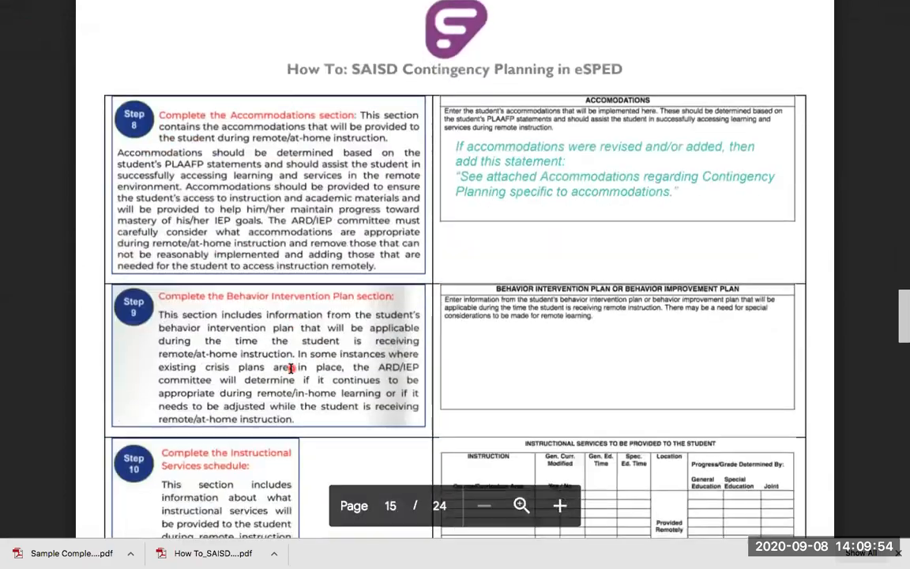
{"action": "scroll", "coordinate": [290, 368], "scroll_direction": "down", "scroll_amount": 20}
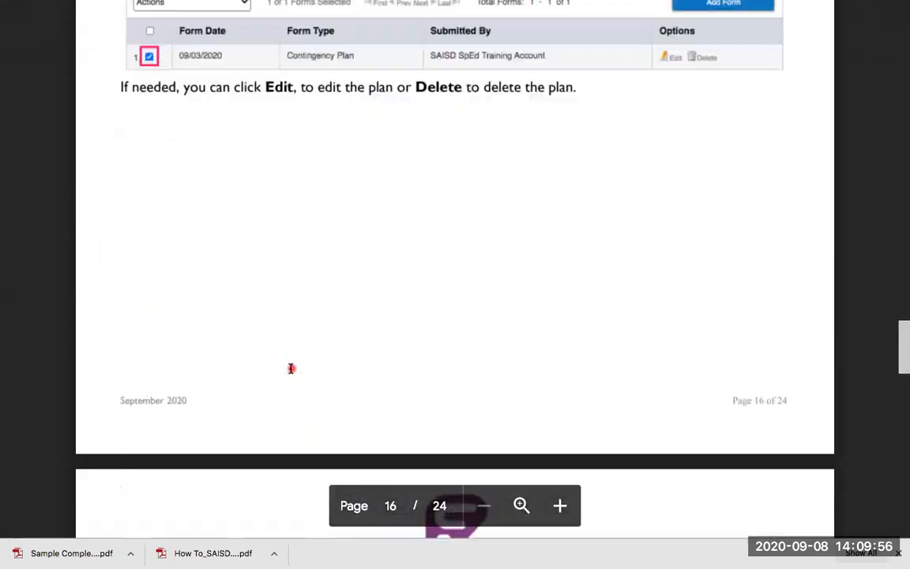
{"action": "scroll", "coordinate": [291, 368], "scroll_direction": "down", "scroll_amount": 20}
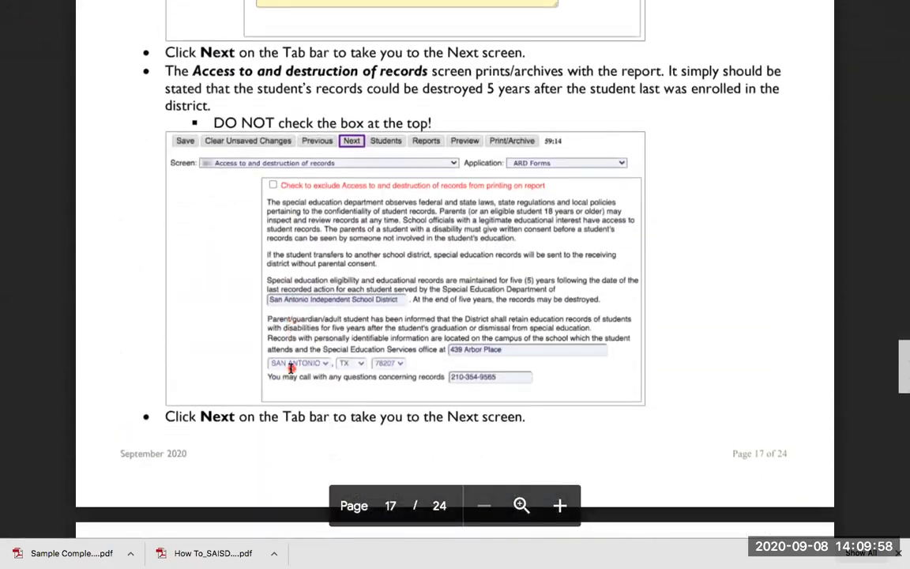
{"action": "scroll", "coordinate": [291, 368], "scroll_direction": "down", "scroll_amount": 20}
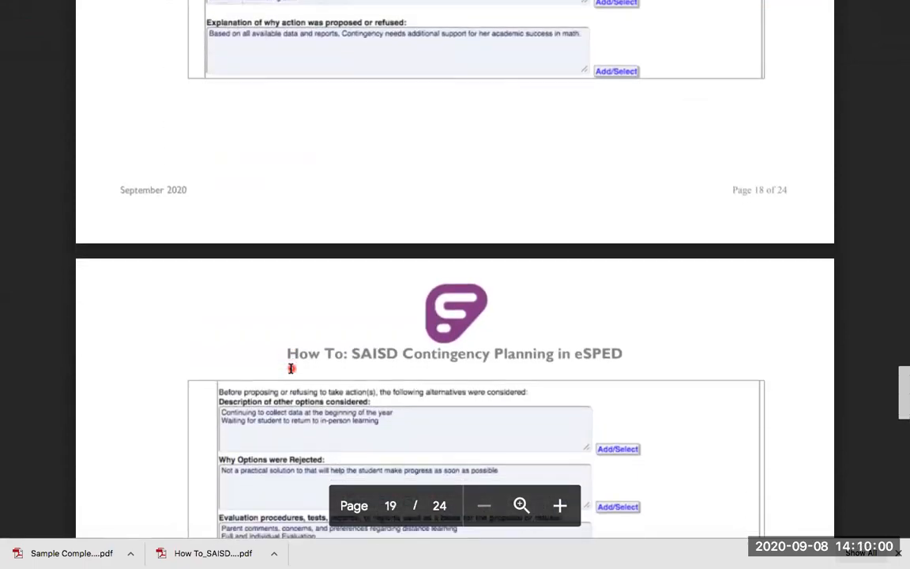
{"action": "scroll", "coordinate": [291, 368], "scroll_direction": "down", "scroll_amount": 20}
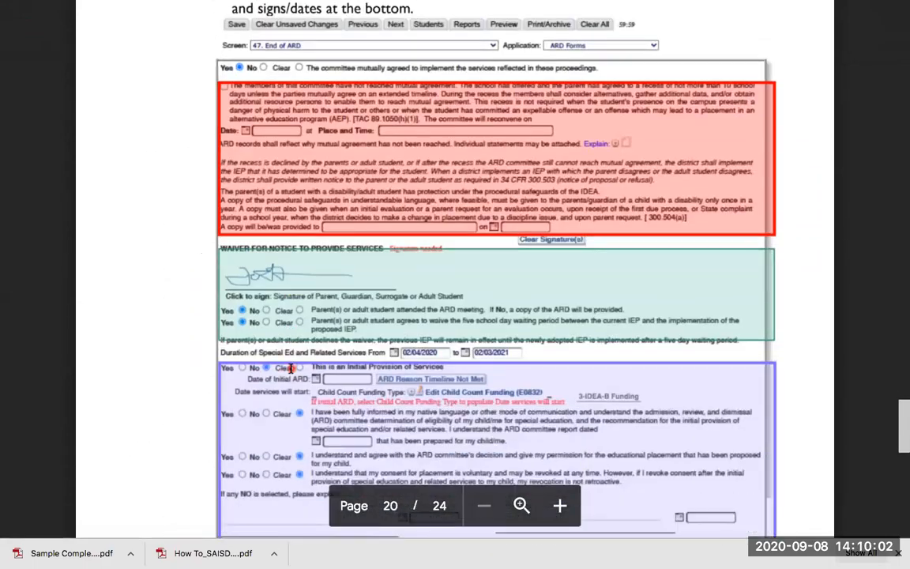
{"action": "scroll", "coordinate": [331, 298], "scroll_direction": "up", "scroll_amount": 1}
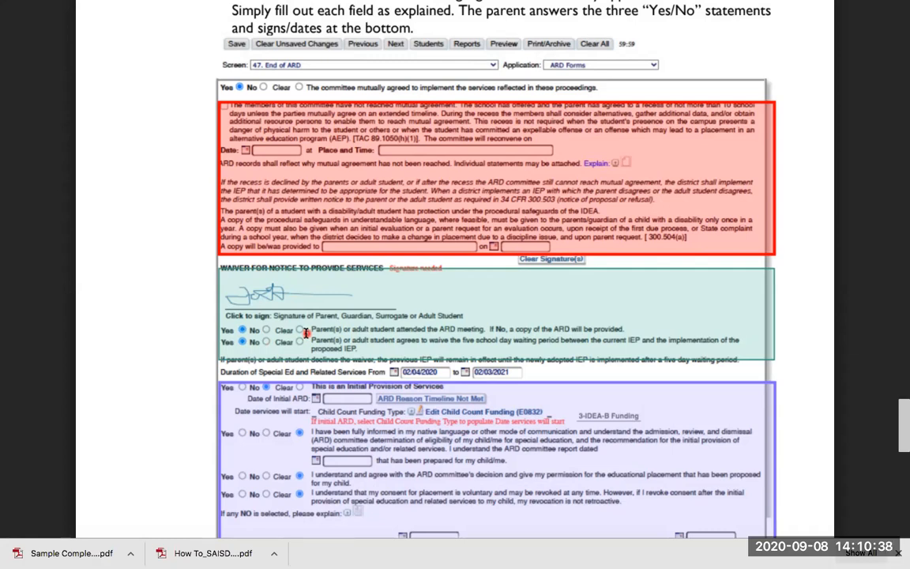
{"action": "scroll", "coordinate": [306, 333], "scroll_direction": "down", "scroll_amount": 3}
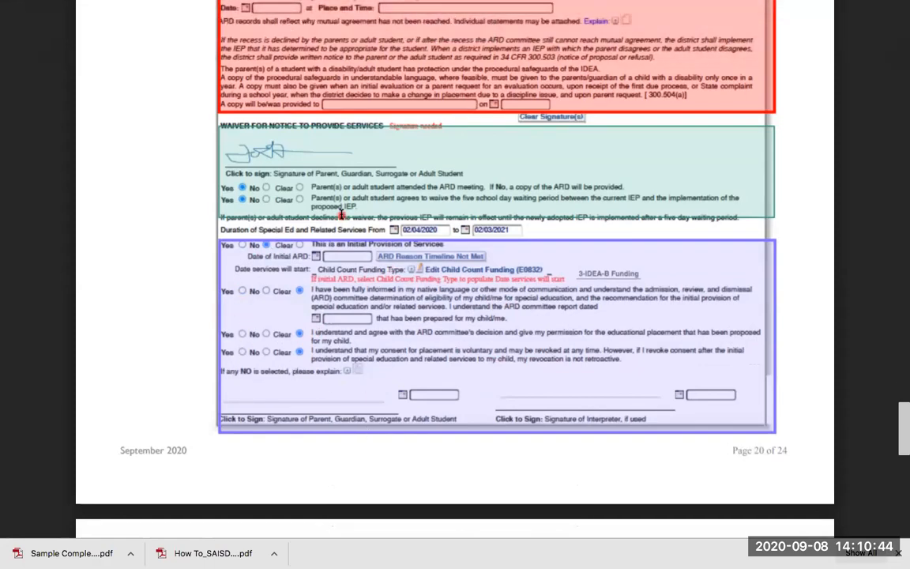
{"action": "scroll", "coordinate": [341, 212], "scroll_direction": "up", "scroll_amount": 10}
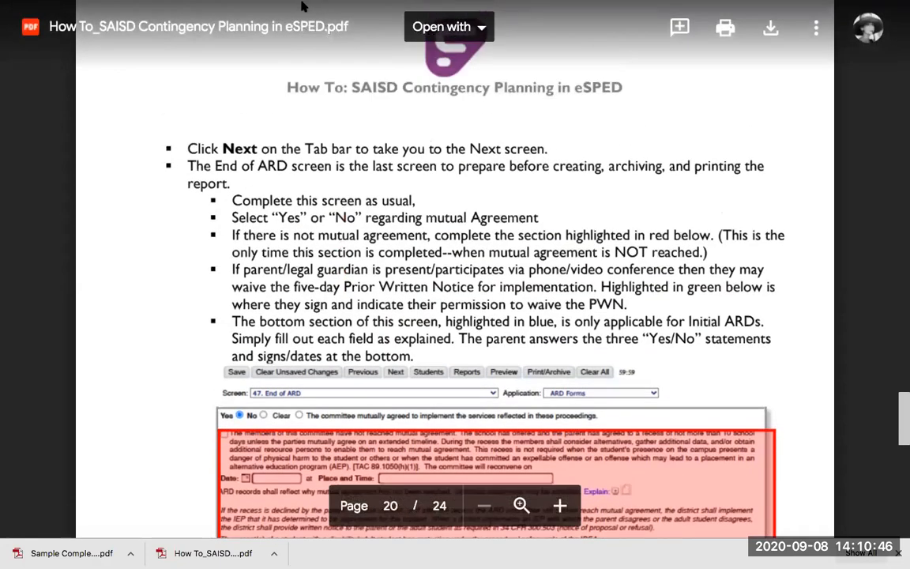
- Return to the IEP Program and set the start of the Duration of Special Ed and Related Services to 09/14/2020
{"action": "right_click", "coordinate": [311, 10]}
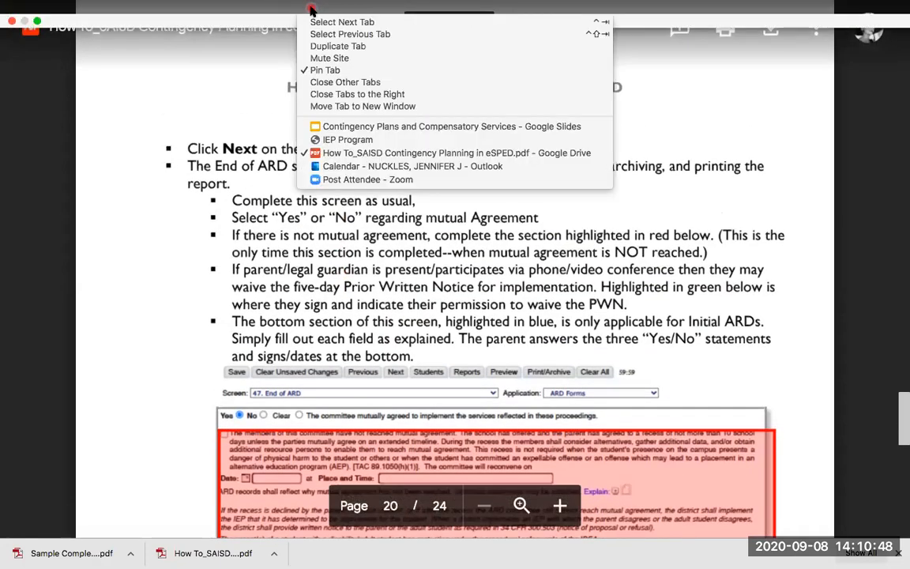
{"action": "left_click", "coordinate": [347, 139]}
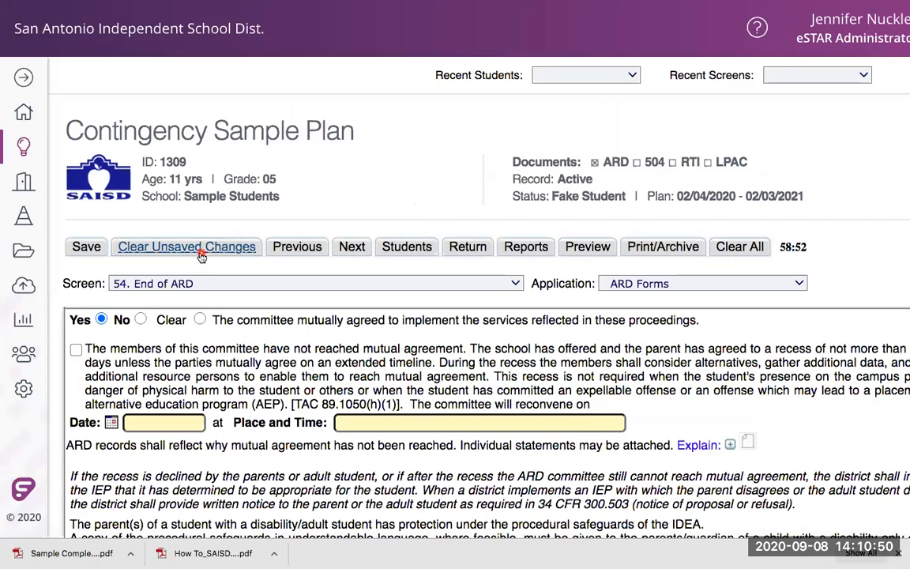
{"action": "scroll", "coordinate": [201, 255], "scroll_direction": "down", "scroll_amount": 10}
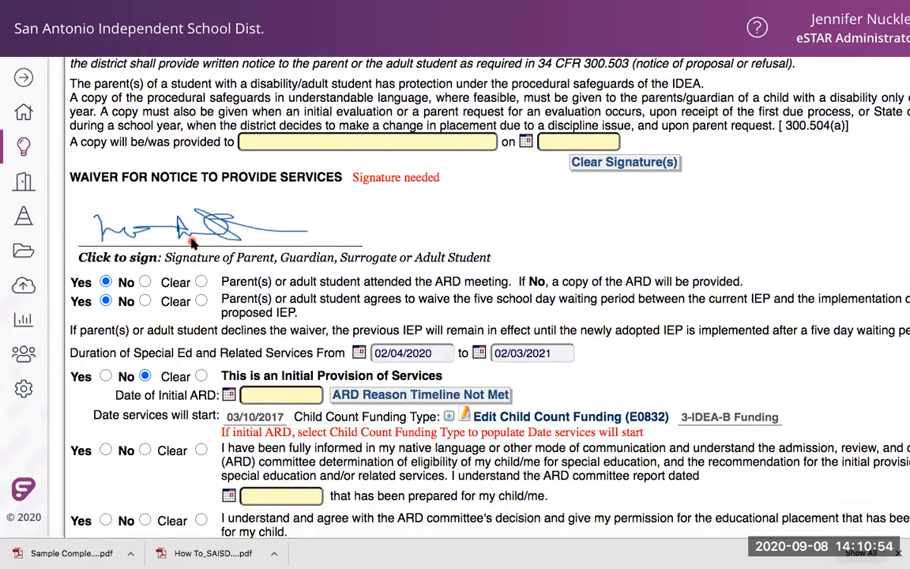
{"action": "scroll", "coordinate": [147, 324], "scroll_direction": "down", "scroll_amount": 2}
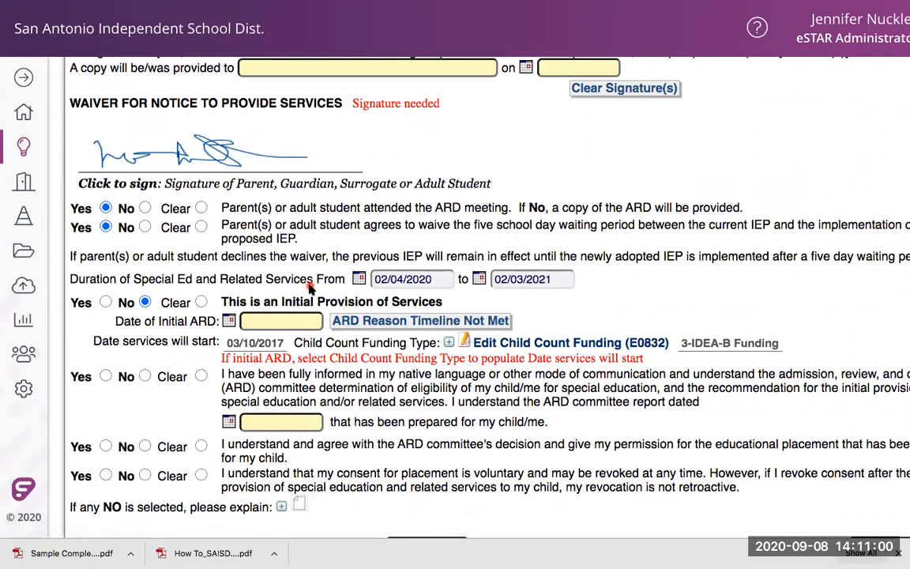
{"action": "left_click", "coordinate": [436, 279]}
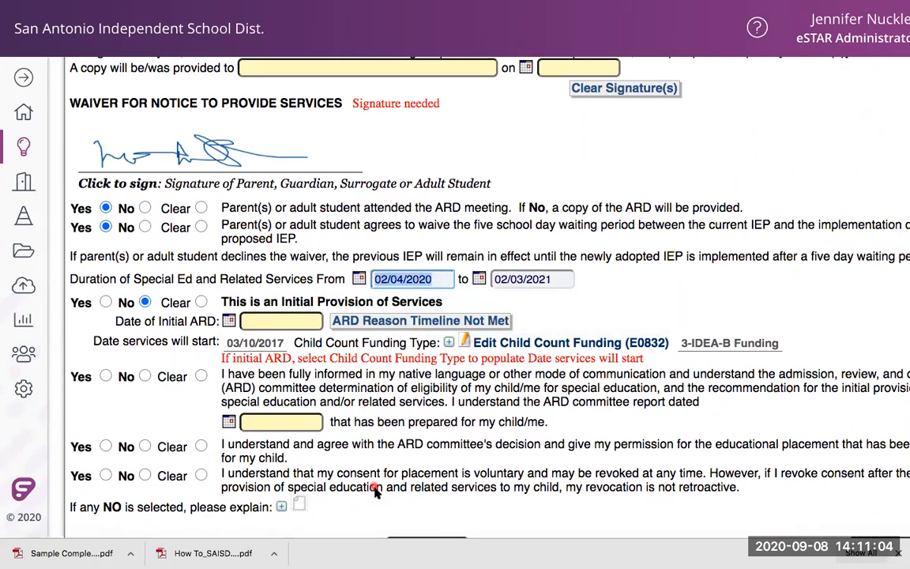
{"action": "type", "text": "9/14/20"}
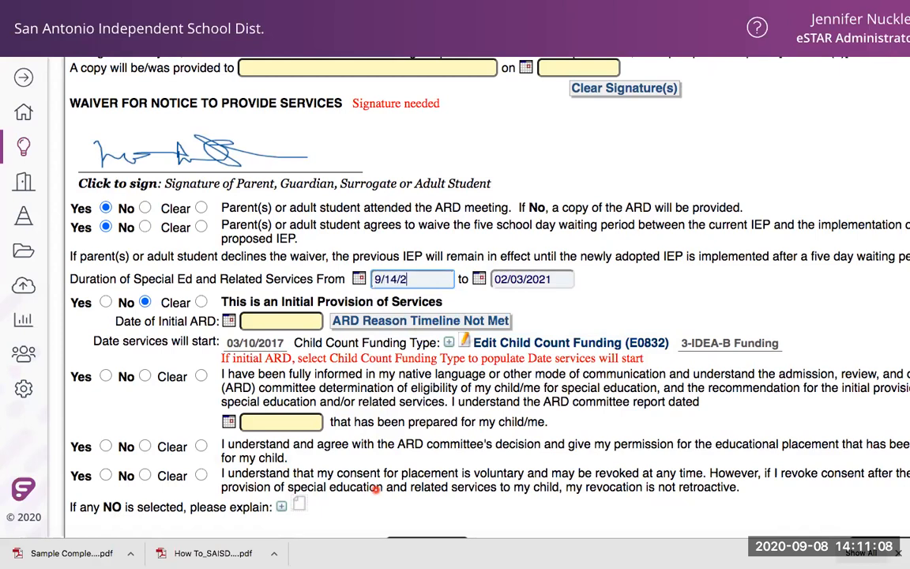
{"action": "left_click", "coordinate": [330, 249]}
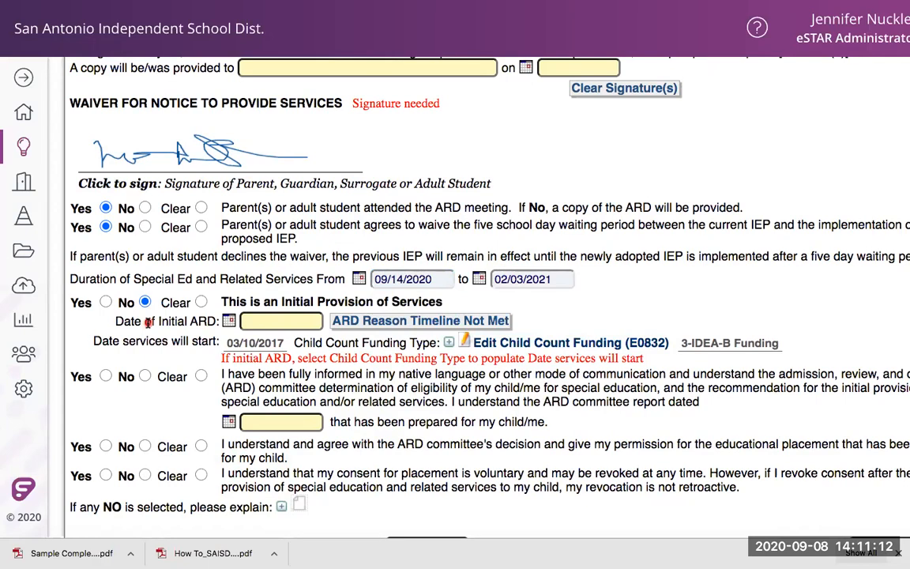
- Check the initial provision of services and signature sections, and save the End of ARD screen
{"action": "scroll", "coordinate": [147, 322], "scroll_direction": "down", "scroll_amount": 1}
{"action": "scroll", "coordinate": [148, 321], "scroll_direction": "down", "scroll_amount": 4}
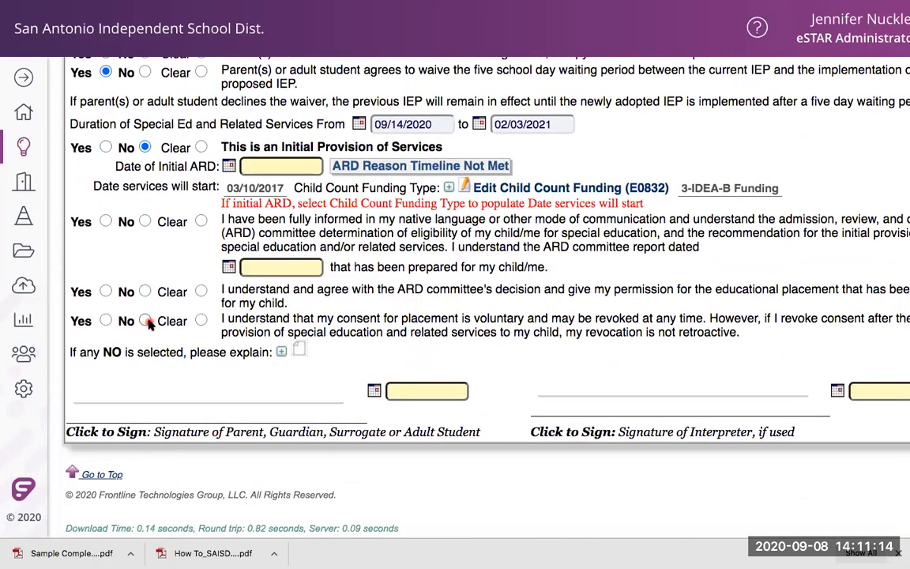
{"action": "scroll", "coordinate": [147, 322], "scroll_direction": "up", "scroll_amount": 15}
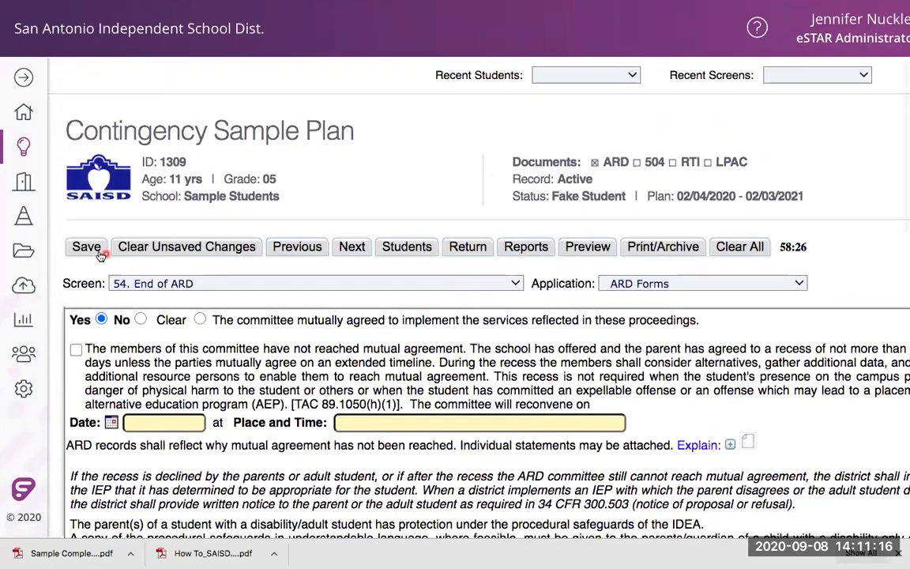
{"action": "left_click", "coordinate": [99, 252]}
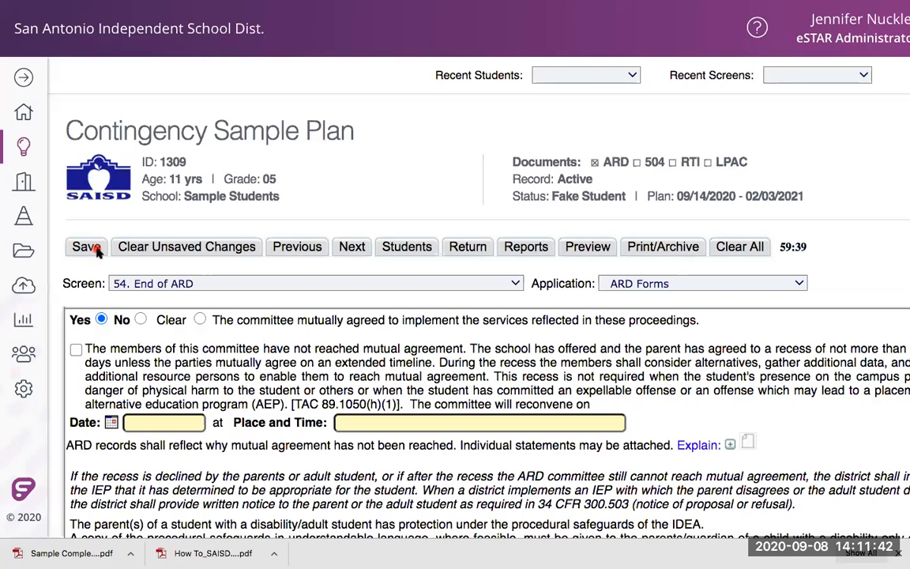
- Open the student's reports and switch to the Print Multiple Reports screen
{"action": "left_click", "coordinate": [523, 247]}
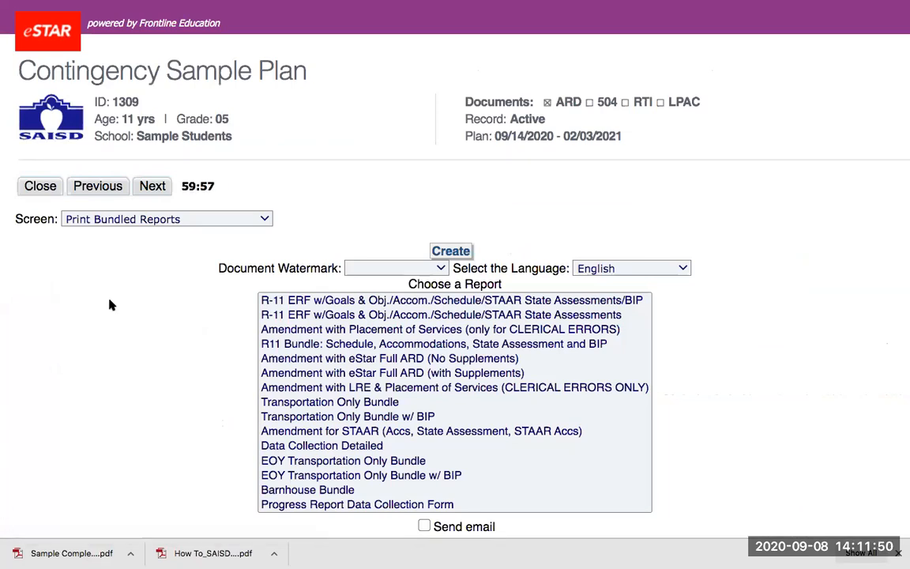
{"action": "left_click", "coordinate": [214, 221]}
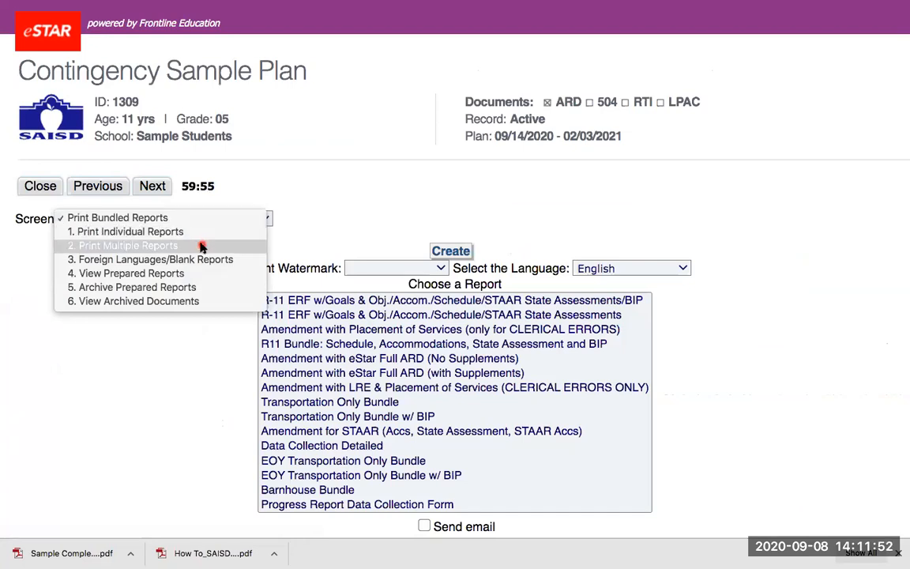
{"action": "left_click", "coordinate": [312, 187]}
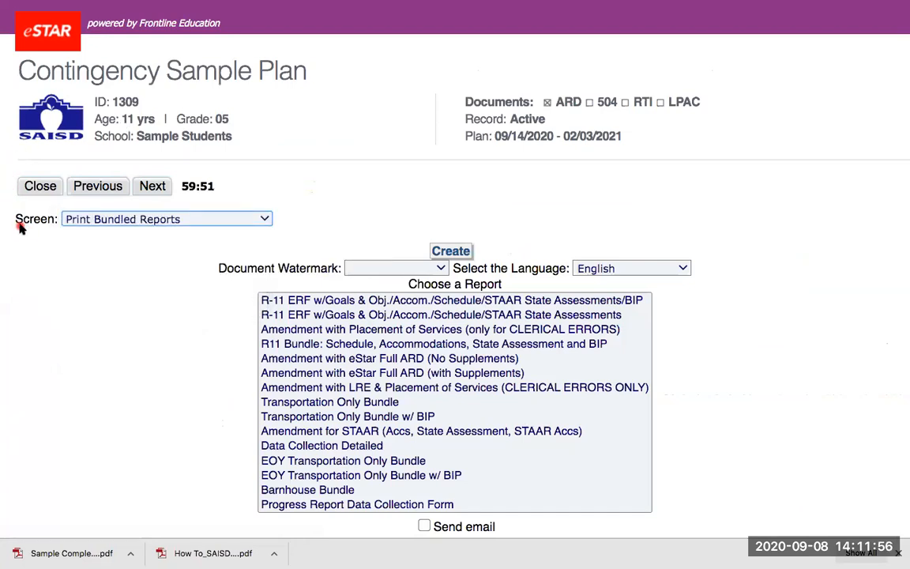
{"action": "left_click", "coordinate": [267, 221]}
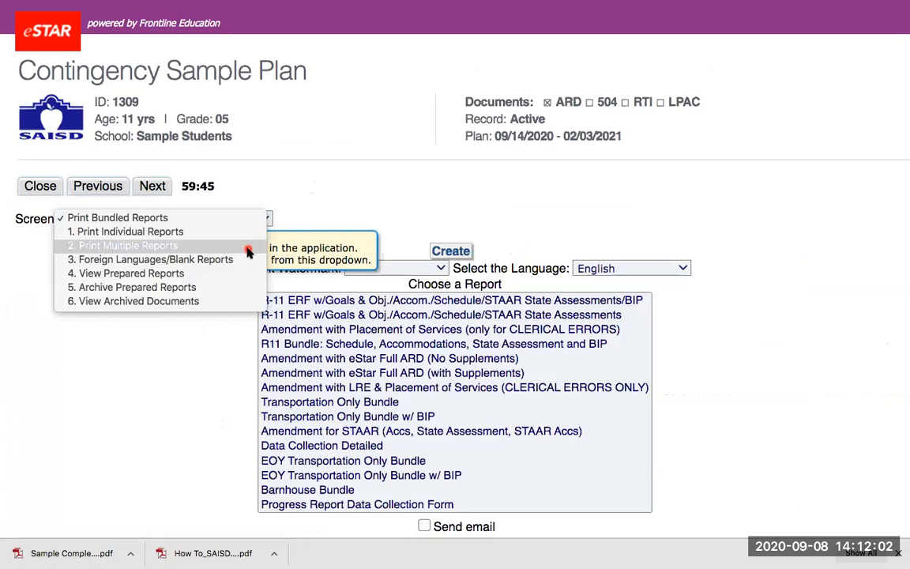
{"action": "left_click", "coordinate": [247, 247]}
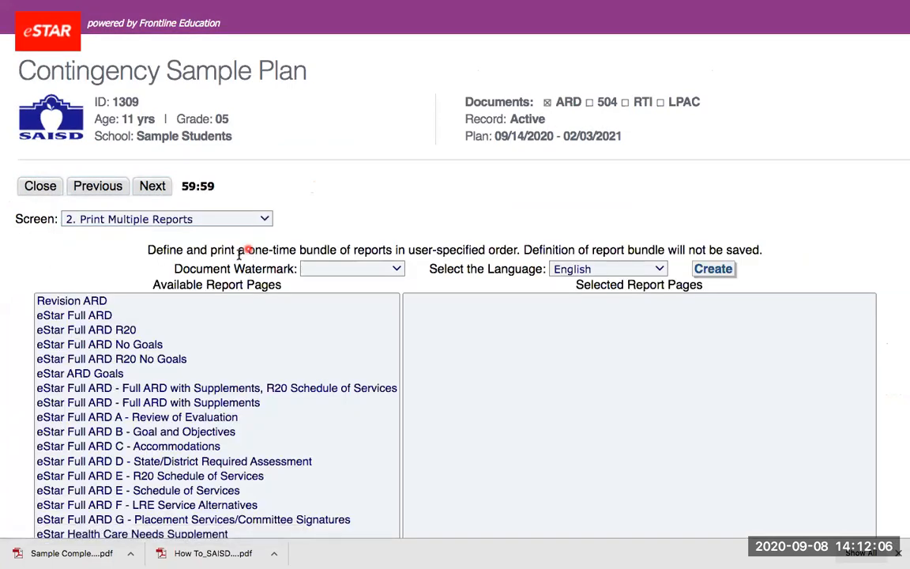
- Add Revision ARD to the selected report pages of the one-time bundle
{"action": "scroll", "coordinate": [238, 255], "scroll_direction": "down", "scroll_amount": 2}
{"action": "scroll", "coordinate": [238, 255], "scroll_direction": "down", "scroll_amount": 5}
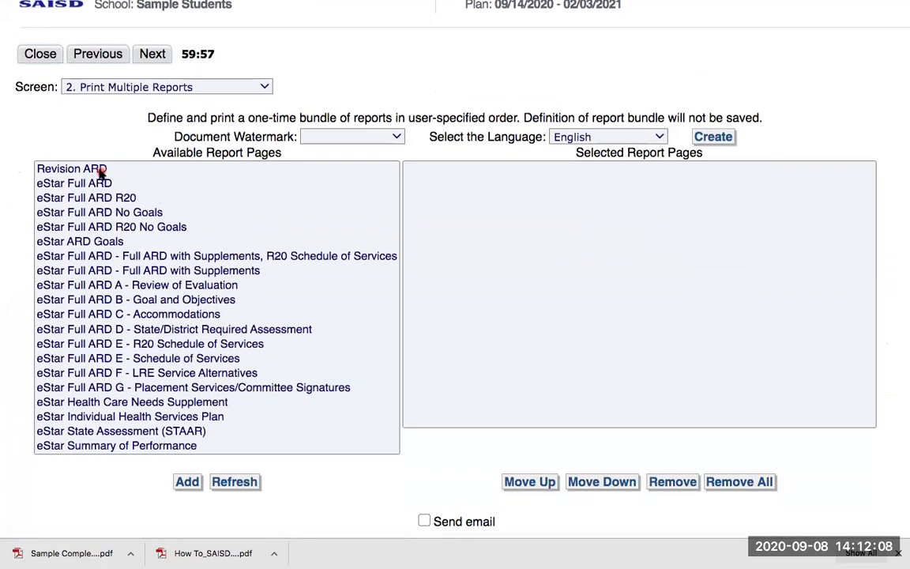
{"action": "left_click", "coordinate": [101, 169]}
{"action": "scroll", "coordinate": [73, 482], "scroll_direction": "down", "scroll_amount": 4}
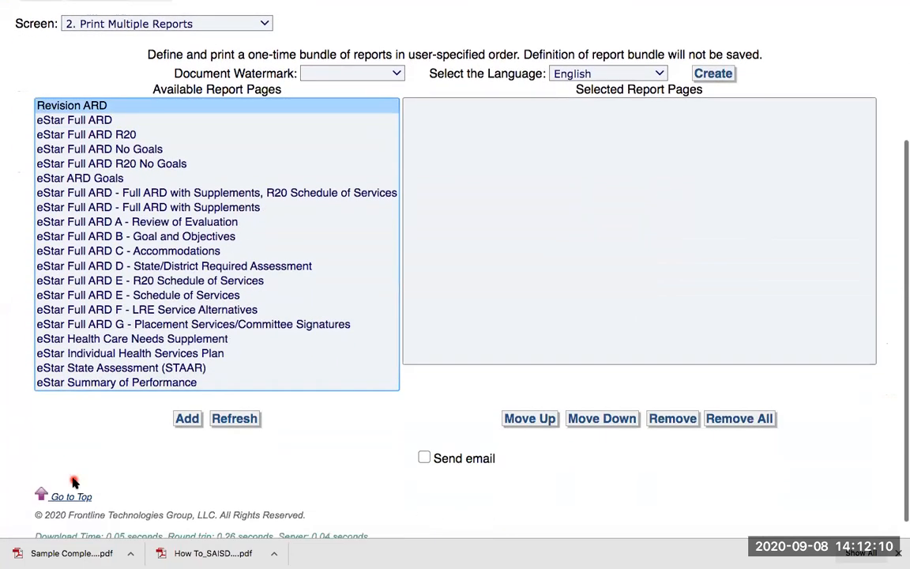
{"action": "left_click", "coordinate": [187, 413]}
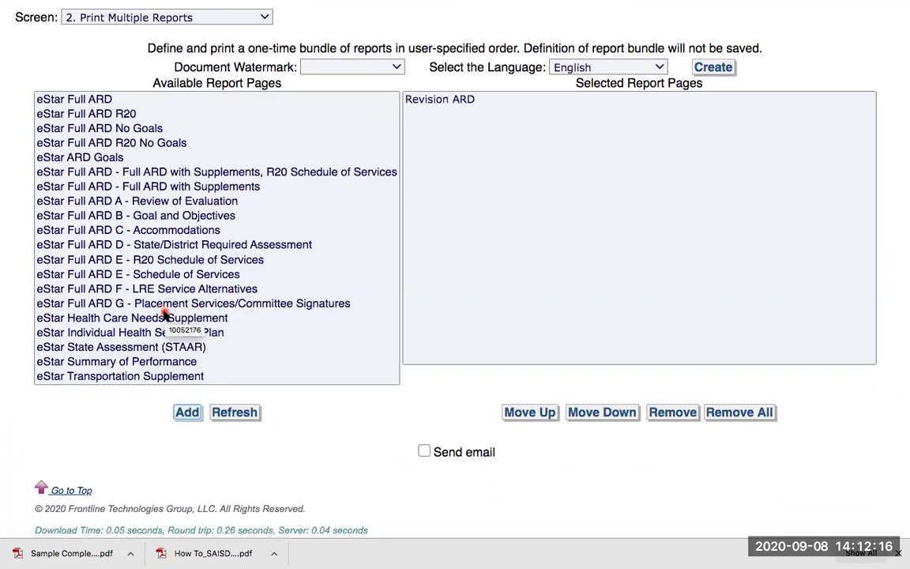
- Add ARD Student Form(s) to the selected report pages of the one-time bundle
{"action": "scroll", "coordinate": [163, 314], "scroll_direction": "down", "scroll_amount": 5}
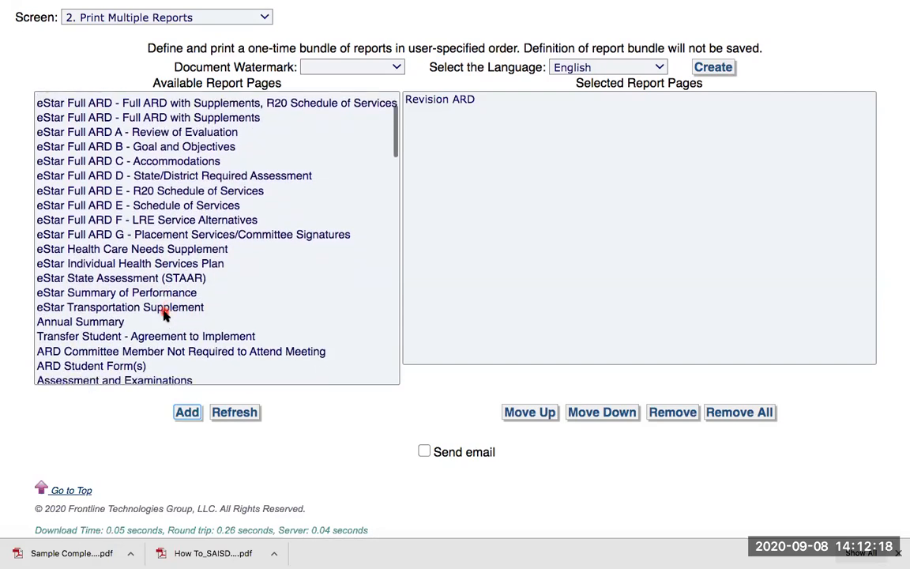
{"action": "scroll", "coordinate": [142, 332], "scroll_direction": "down", "scroll_amount": 1}
{"action": "left_click", "coordinate": [130, 334]}
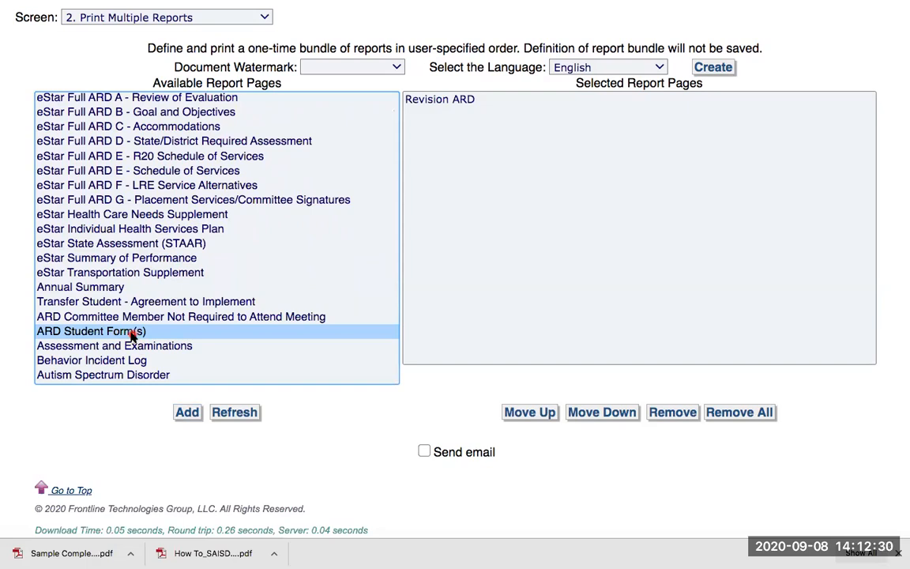
{"action": "left_click", "coordinate": [187, 413]}
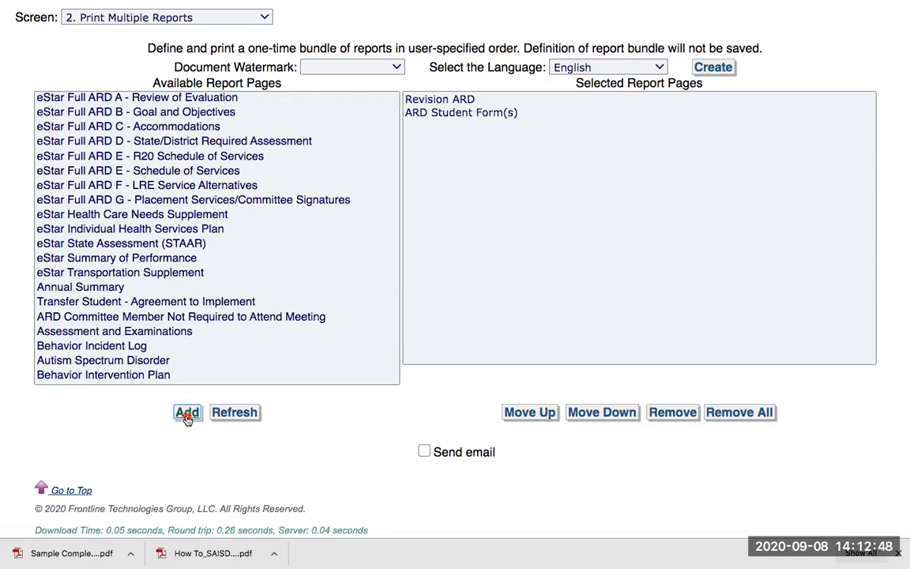
- Add eStar Full ARD B - Goal and Objectives to the selected report pages
{"action": "scroll", "coordinate": [132, 359], "scroll_direction": "up", "scroll_amount": 3}
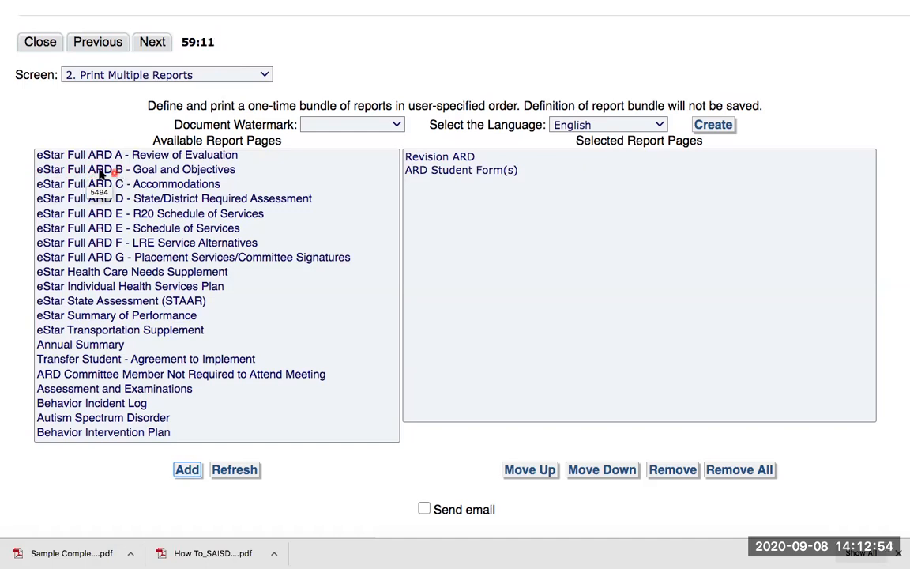
{"action": "left_click", "coordinate": [148, 171]}
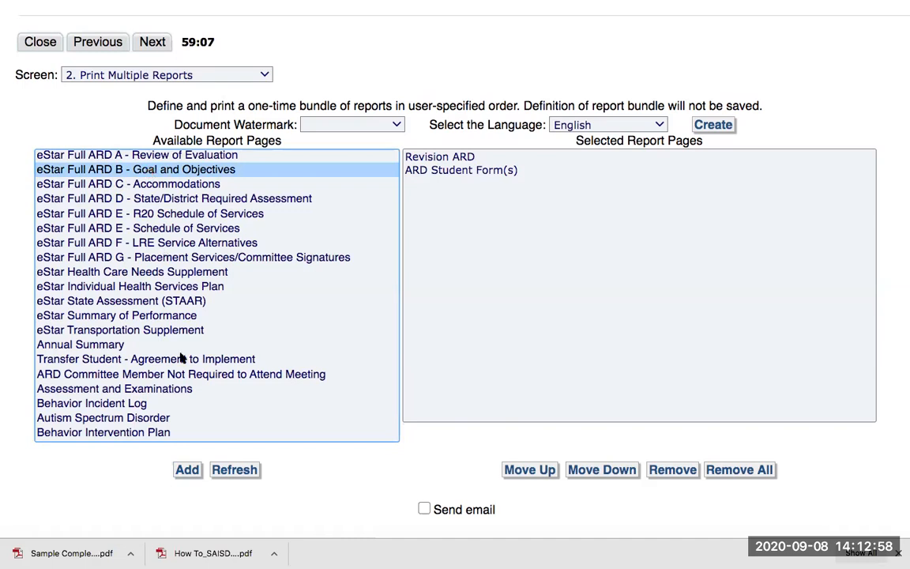
{"action": "left_click", "coordinate": [187, 471]}
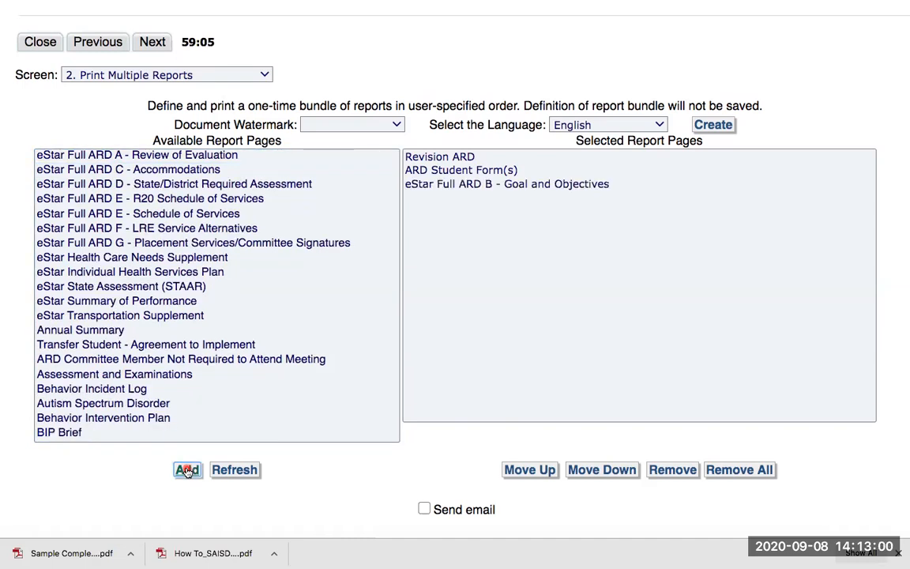
- Reorder the selected report pages so eStar Full ARD B - Goal and Objectives comes before ARD Student Form(s)
{"action": "left_click", "coordinate": [537, 184]}
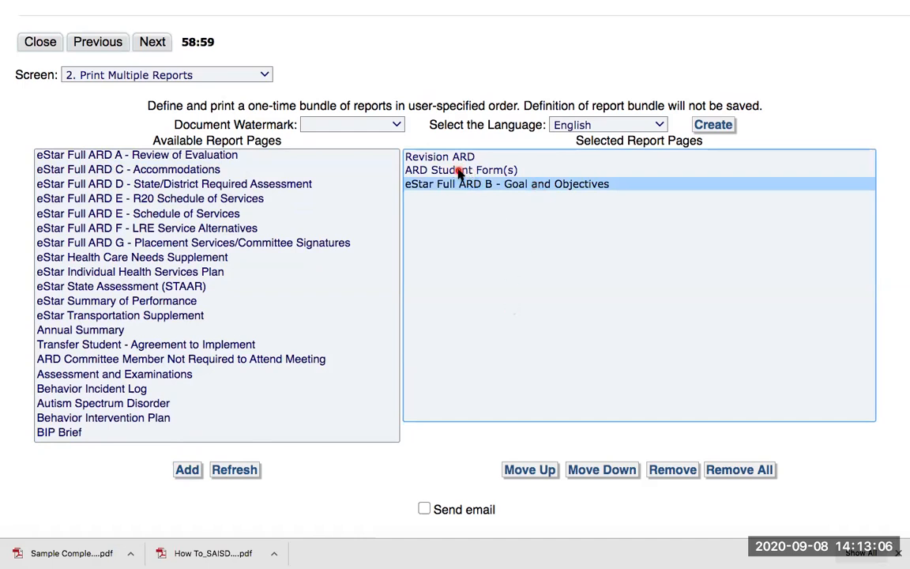
{"action": "scroll", "coordinate": [479, 244], "scroll_direction": "down", "scroll_amount": 1}
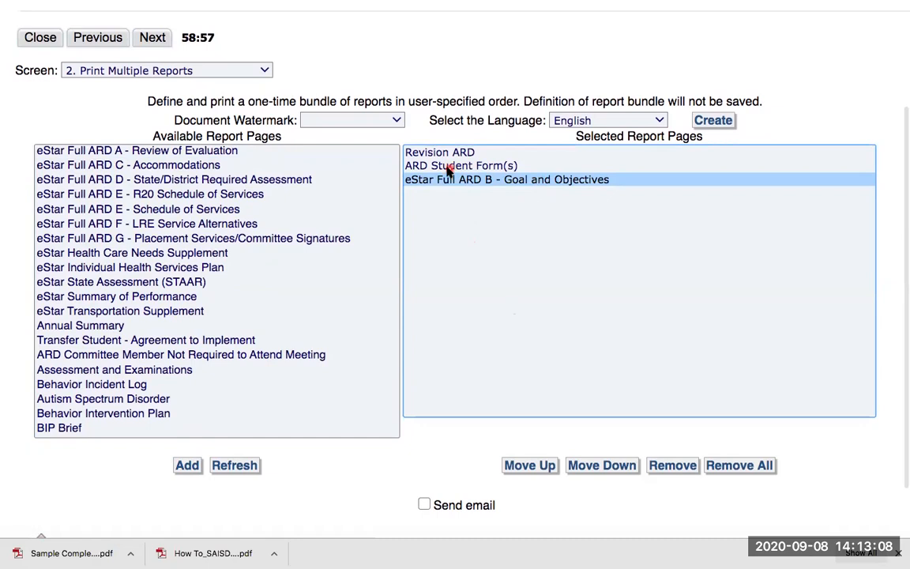
{"action": "scroll", "coordinate": [509, 300], "scroll_direction": "down", "scroll_amount": 2}
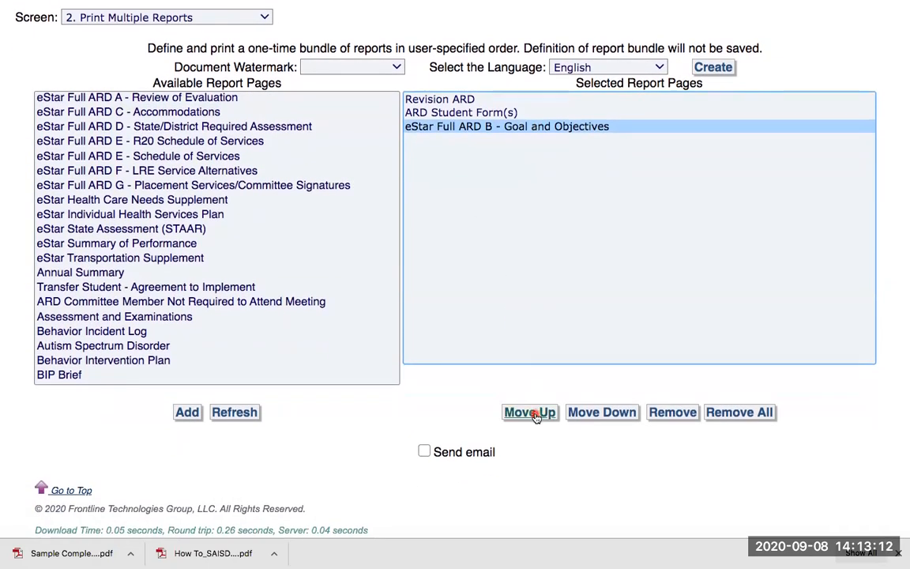
{"action": "left_click", "coordinate": [531, 412]}
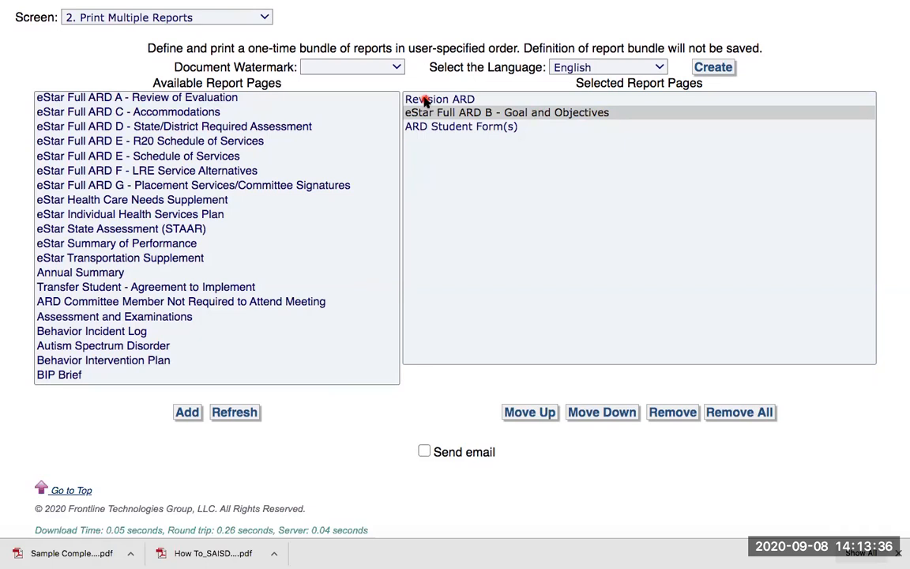
- Create the report bundle, wait for it to be prepared, and open the newest prepared report
{"action": "scroll", "coordinate": [540, 229], "scroll_direction": "up", "scroll_amount": 2}
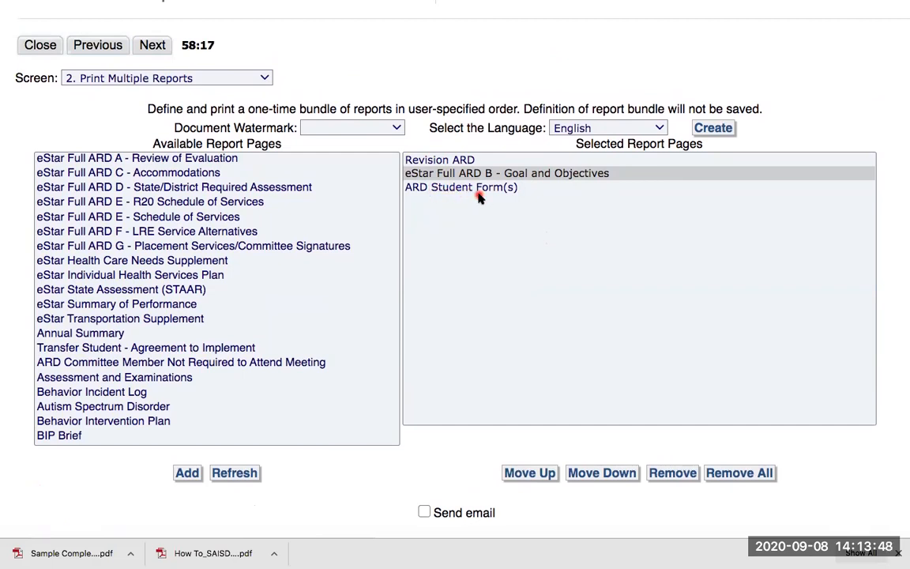
{"action": "left_click", "coordinate": [715, 135]}
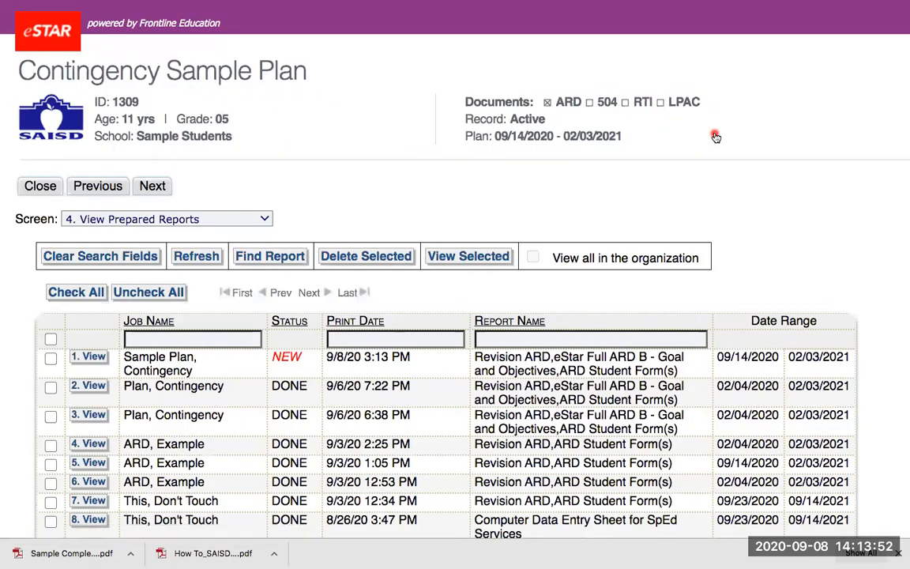
{"action": "scroll", "coordinate": [716, 136], "scroll_direction": "down", "scroll_amount": 2}
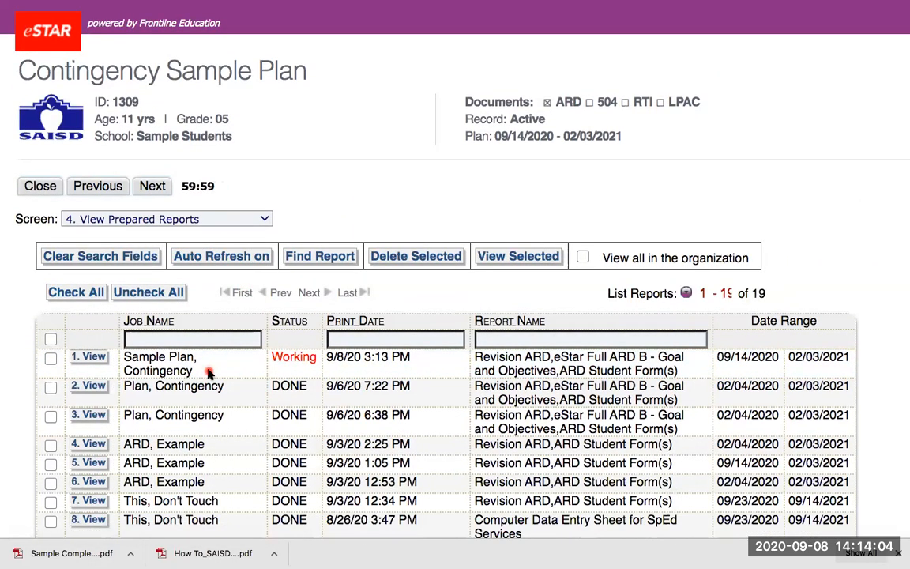
{"action": "scroll", "coordinate": [209, 374], "scroll_direction": "down", "scroll_amount": 1}
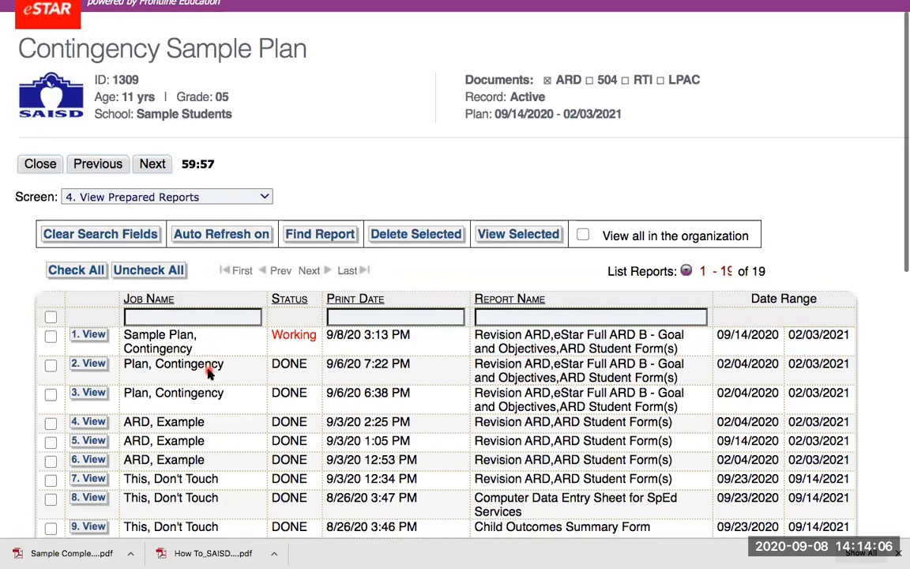
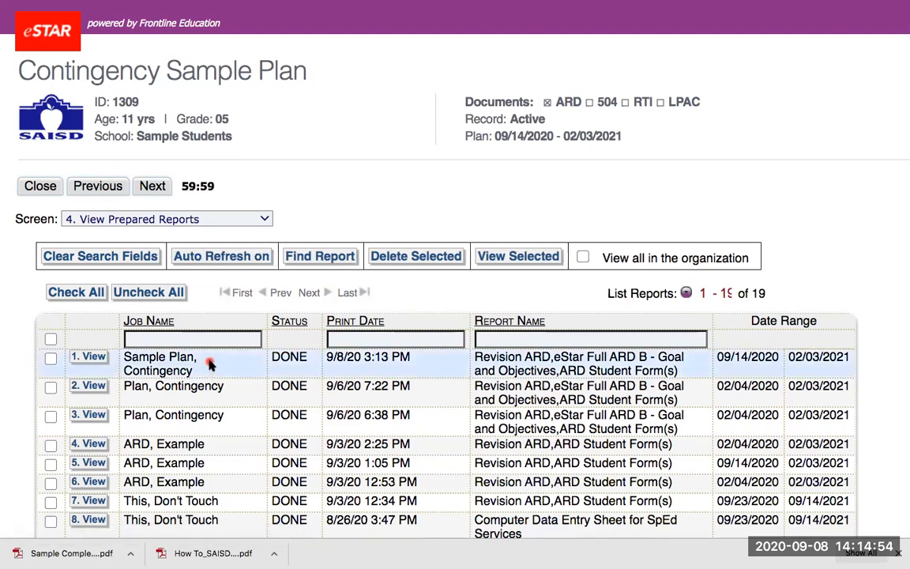
{"action": "left_click", "coordinate": [89, 358]}
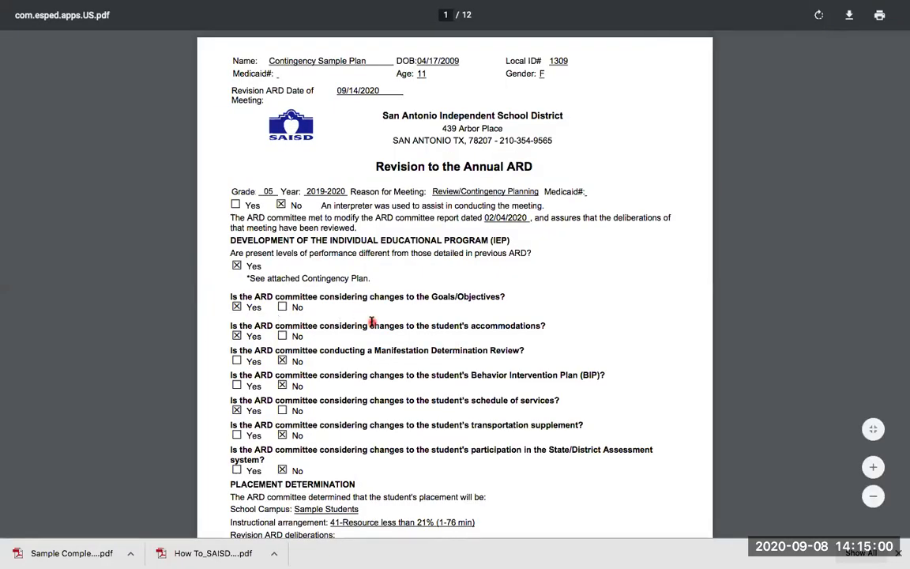
- Review the Revision to the Annual ARD pages, checking the committee questions, deliberations, attachments, assurances and contingency plan accommodations
{"action": "scroll", "coordinate": [371, 322], "scroll_direction": "down", "scroll_amount": 2}
{"action": "scroll", "coordinate": [371, 321], "scroll_direction": "down", "scroll_amount": 2}
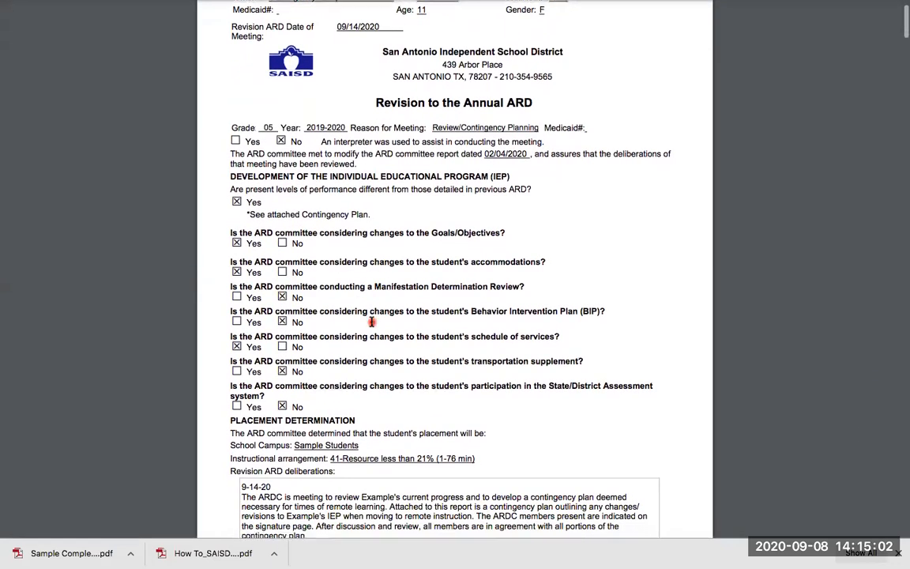
{"action": "scroll", "coordinate": [371, 322], "scroll_direction": "down", "scroll_amount": 1}
{"action": "scroll", "coordinate": [372, 321], "scroll_direction": "down", "scroll_amount": 1}
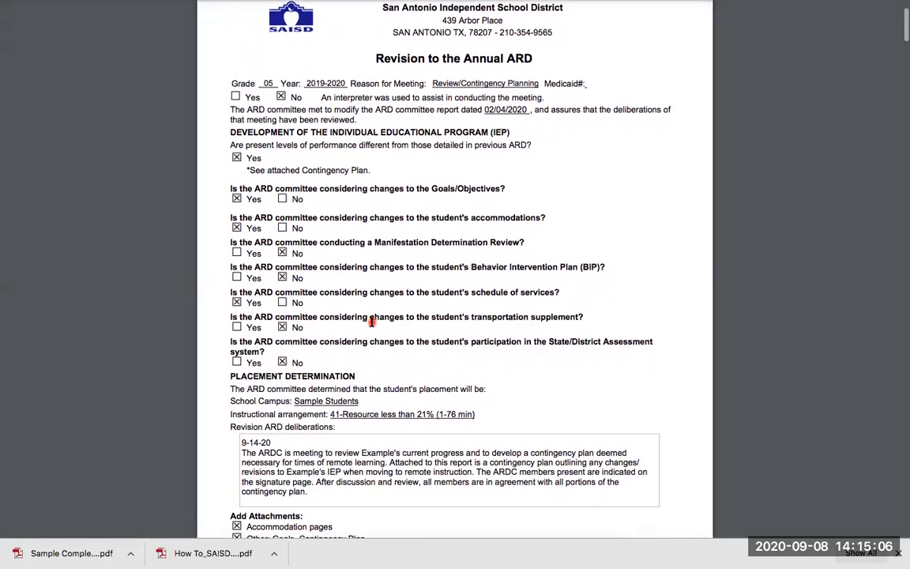
{"action": "scroll", "coordinate": [371, 322], "scroll_direction": "down", "scroll_amount": 5}
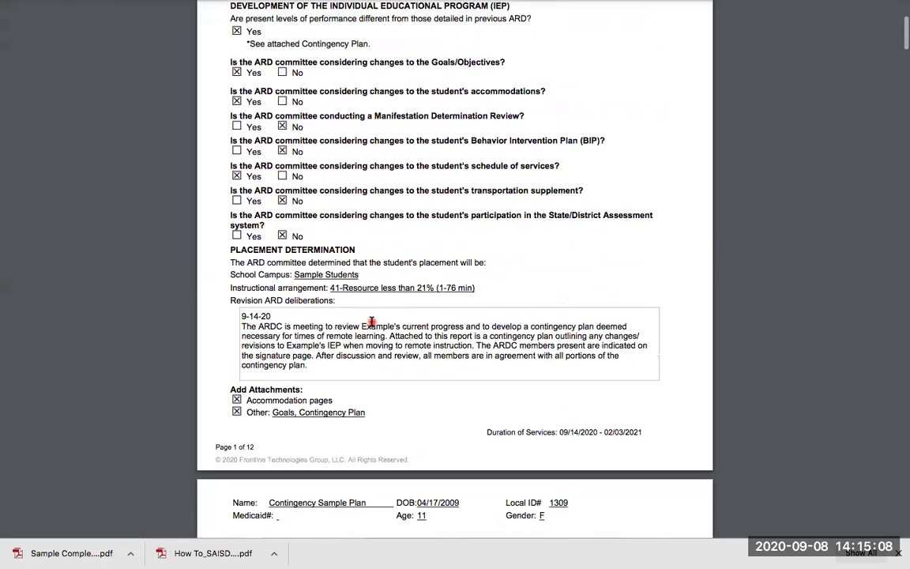
{"action": "scroll", "coordinate": [372, 321], "scroll_direction": "down", "scroll_amount": 9}
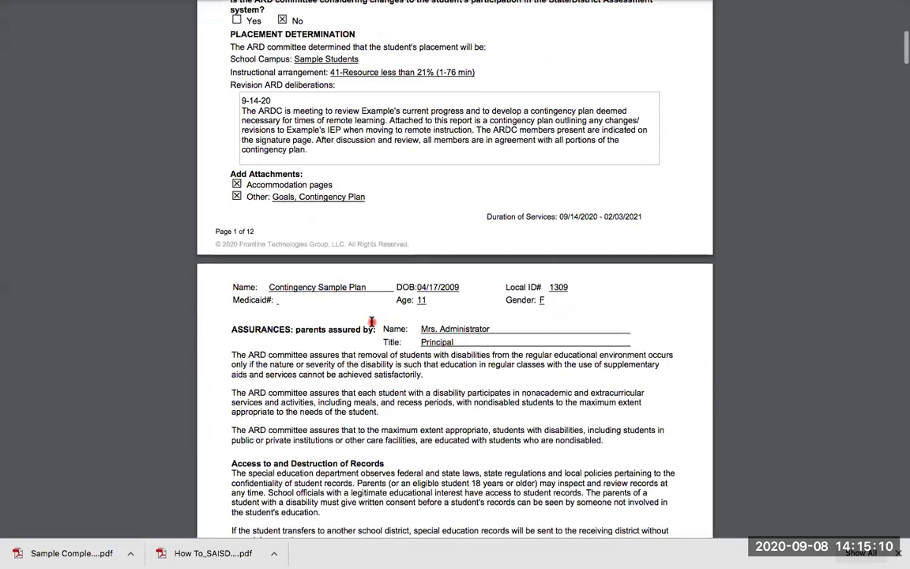
{"action": "scroll", "coordinate": [371, 322], "scroll_direction": "down", "scroll_amount": 10}
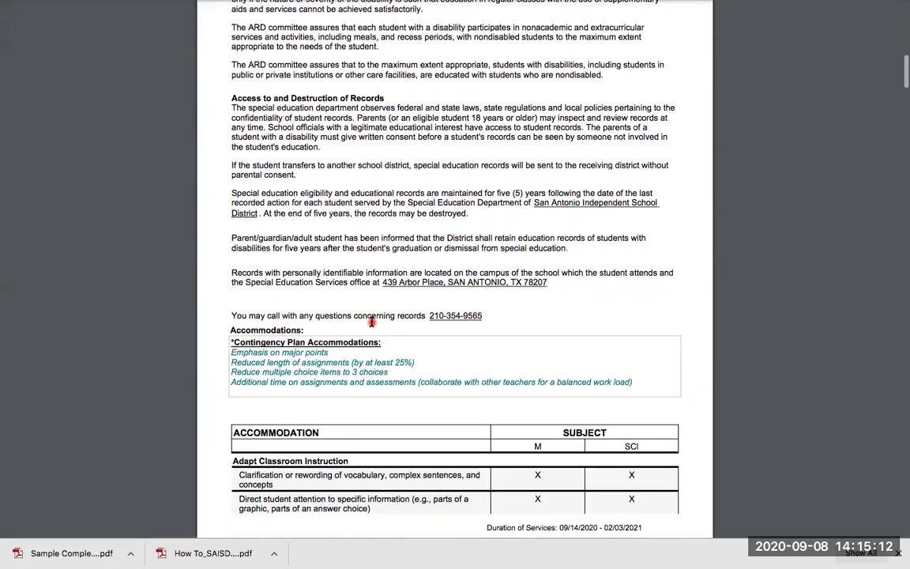
{"action": "scroll", "coordinate": [371, 322], "scroll_direction": "down", "scroll_amount": 2}
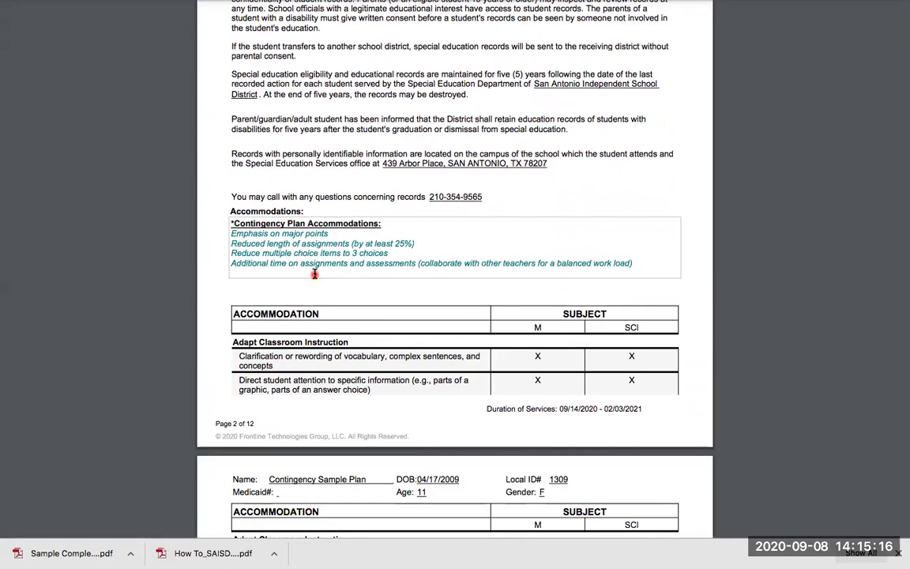
- Review the measurable annual goals for Math and Counseling and their remote learning notes in the report
{"action": "scroll", "coordinate": [314, 273], "scroll_direction": "down", "scroll_amount": 18}
{"action": "scroll", "coordinate": [313, 273], "scroll_direction": "down", "scroll_amount": 20}
{"action": "scroll", "coordinate": [314, 274], "scroll_direction": "down", "scroll_amount": 19}
{"action": "scroll", "coordinate": [313, 274], "scroll_direction": "down", "scroll_amount": 20}
{"action": "scroll", "coordinate": [314, 273], "scroll_direction": "down", "scroll_amount": 8}
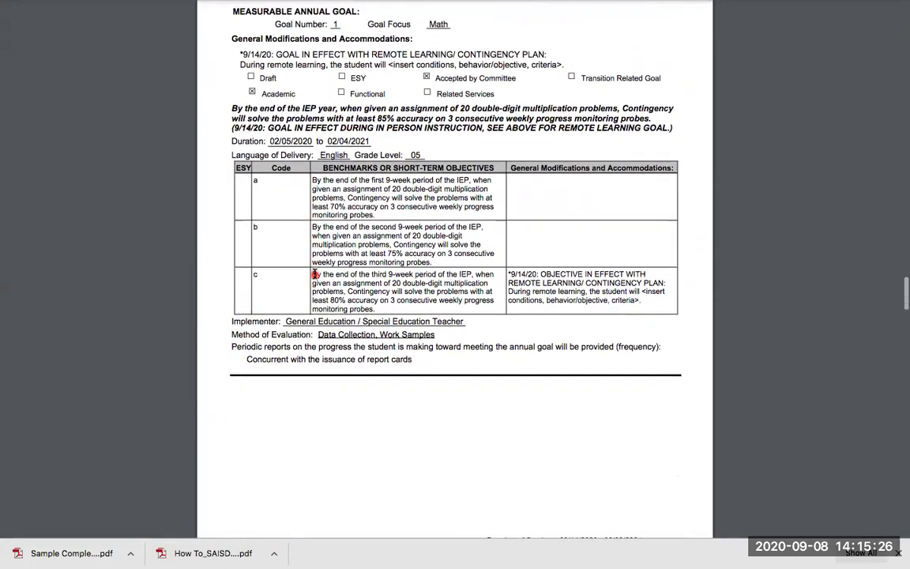
{"action": "scroll", "coordinate": [314, 274], "scroll_direction": "up", "scroll_amount": 2}
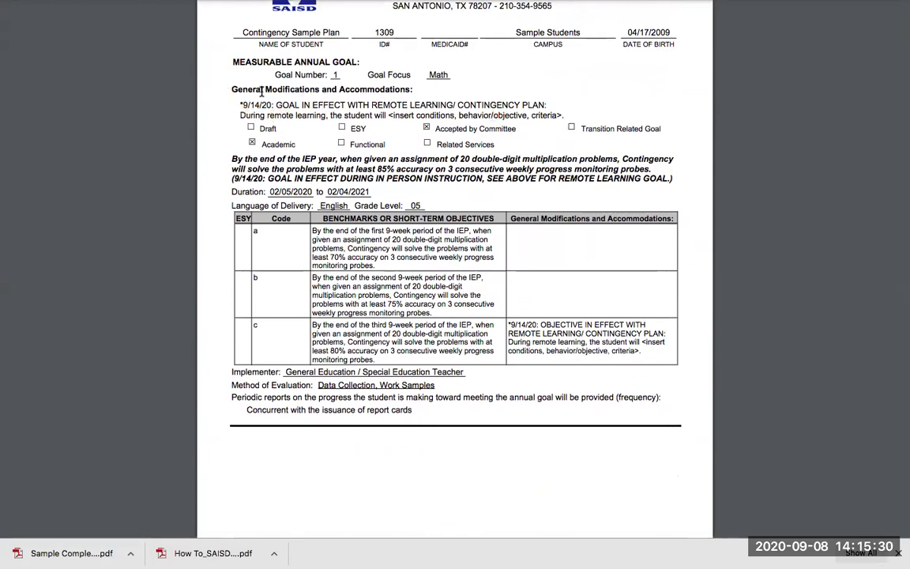
{"action": "scroll", "coordinate": [365, 229], "scroll_direction": "down", "scroll_amount": 20}
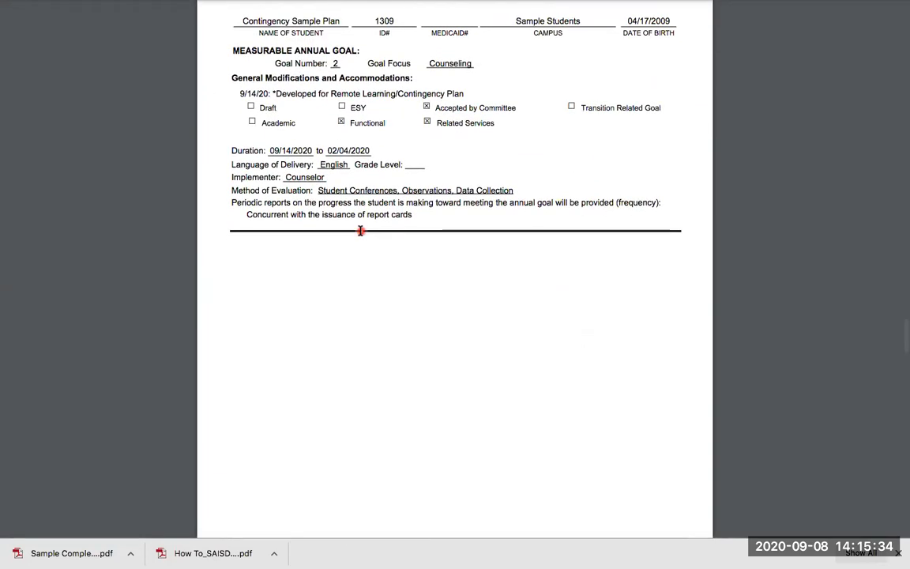
- Review the Contingency Plan student form from the effective date through the instructional and related services tables, and return to the report's first page
{"action": "scroll", "coordinate": [360, 230], "scroll_direction": "down", "scroll_amount": 11}
{"action": "scroll", "coordinate": [360, 230], "scroll_direction": "down", "scroll_amount": 15}
{"action": "scroll", "coordinate": [360, 230], "scroll_direction": "up", "scroll_amount": 7}
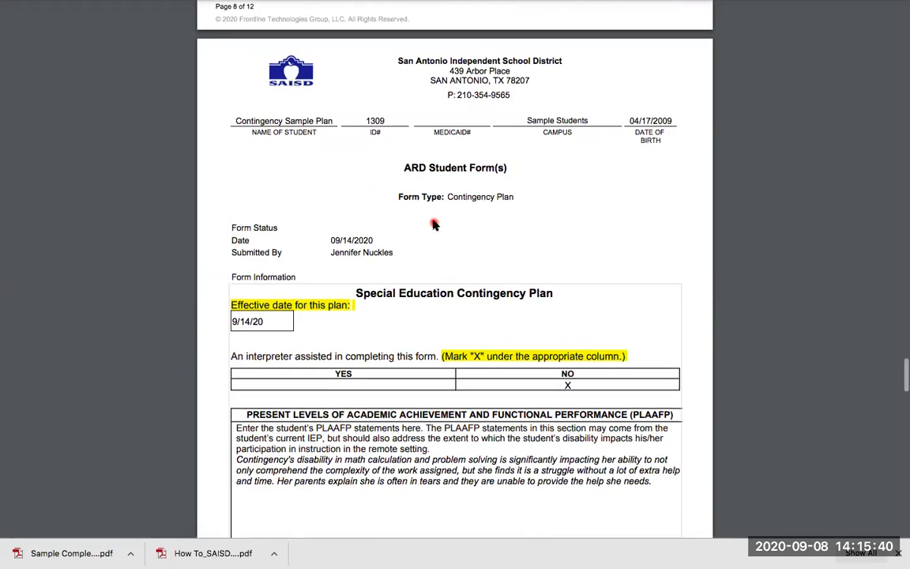
{"action": "scroll", "coordinate": [433, 225], "scroll_direction": "down", "scroll_amount": 6}
{"action": "scroll", "coordinate": [433, 225], "scroll_direction": "down", "scroll_amount": 6}
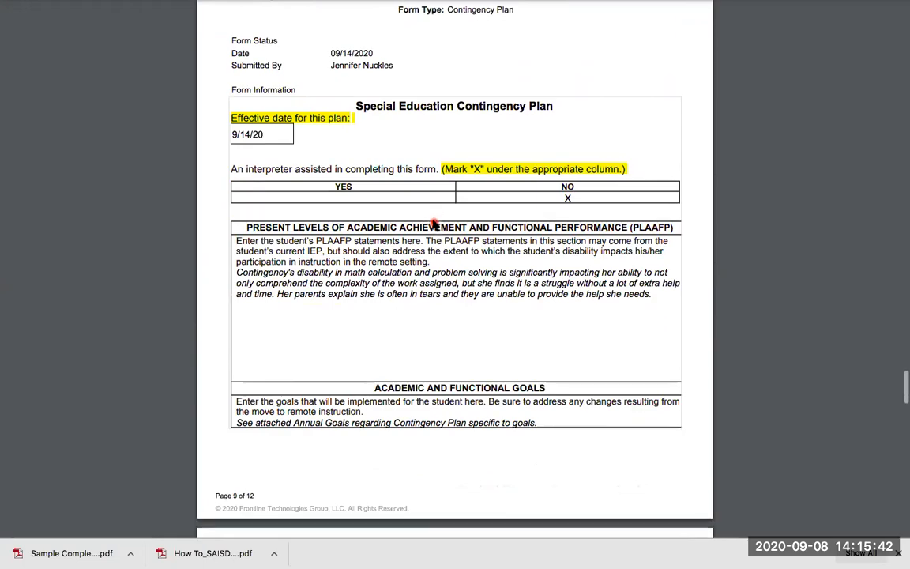
{"action": "scroll", "coordinate": [433, 226], "scroll_direction": "down", "scroll_amount": 10}
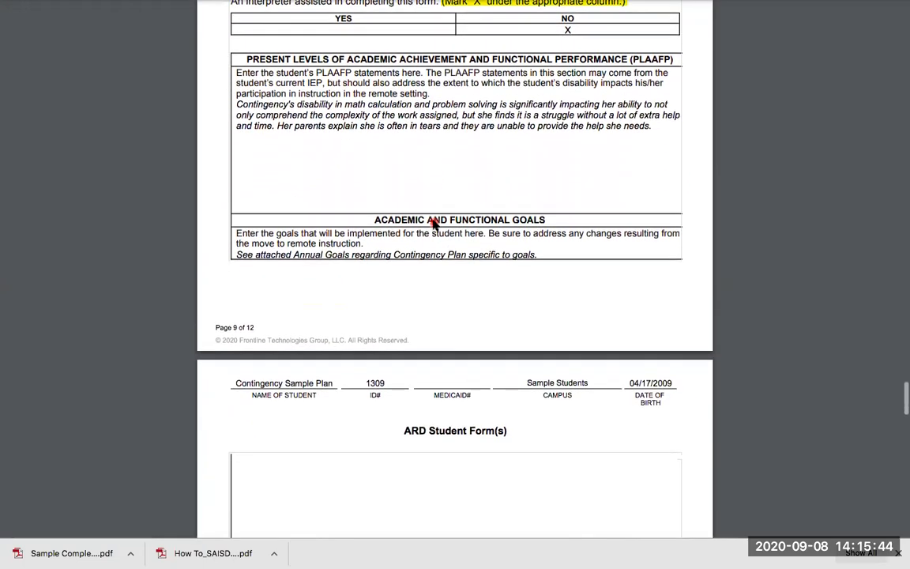
{"action": "scroll", "coordinate": [433, 225], "scroll_direction": "down", "scroll_amount": 20}
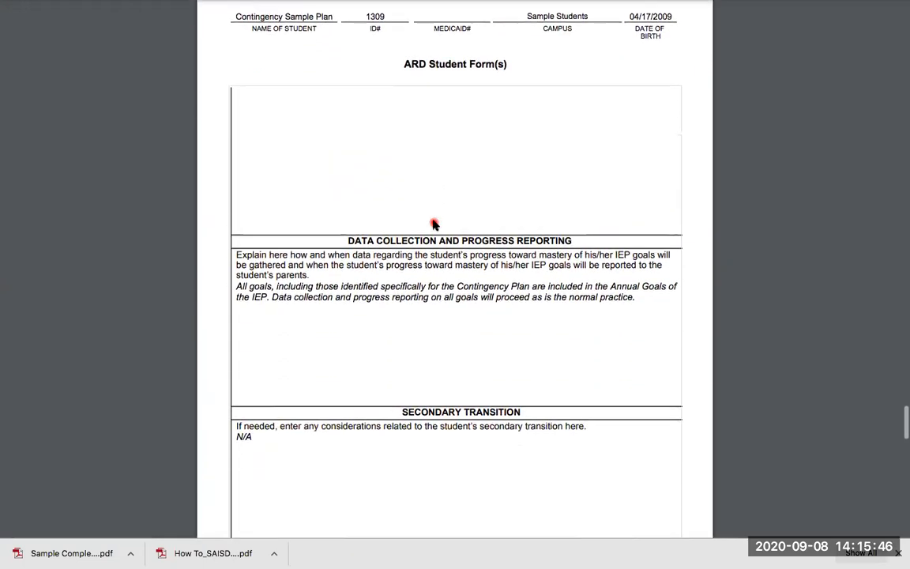
{"action": "scroll", "coordinate": [433, 225], "scroll_direction": "down", "scroll_amount": 20}
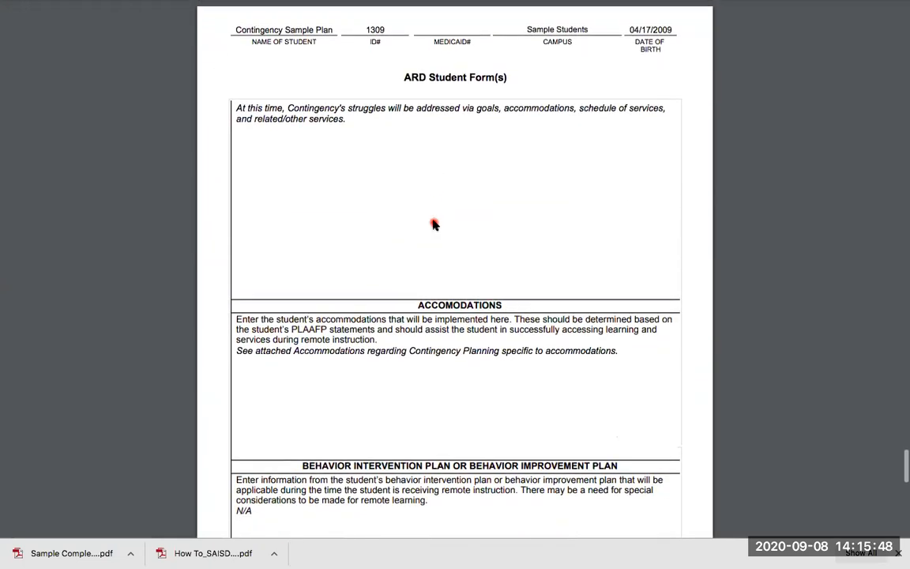
{"action": "scroll", "coordinate": [433, 225], "scroll_direction": "down", "scroll_amount": 5}
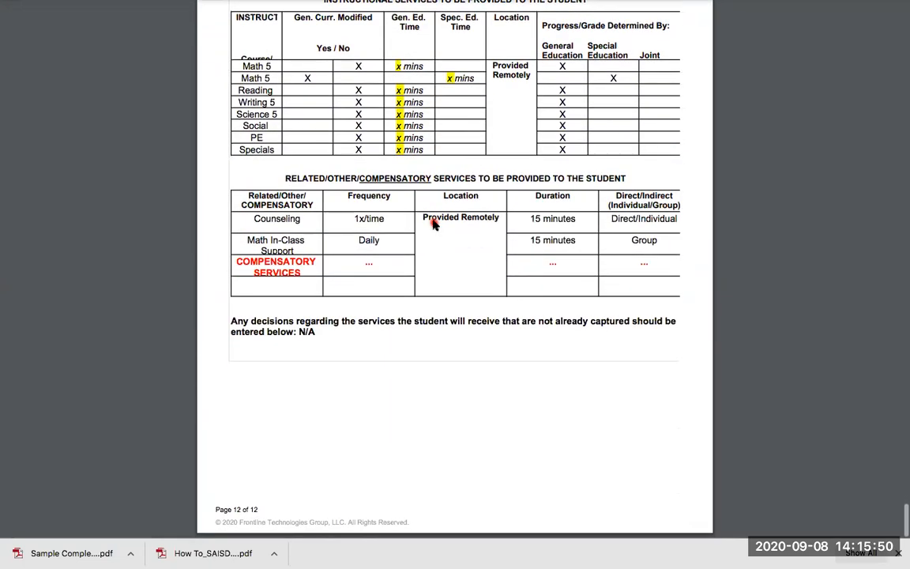
{"action": "scroll", "coordinate": [433, 225], "scroll_direction": "up", "scroll_amount": 20}
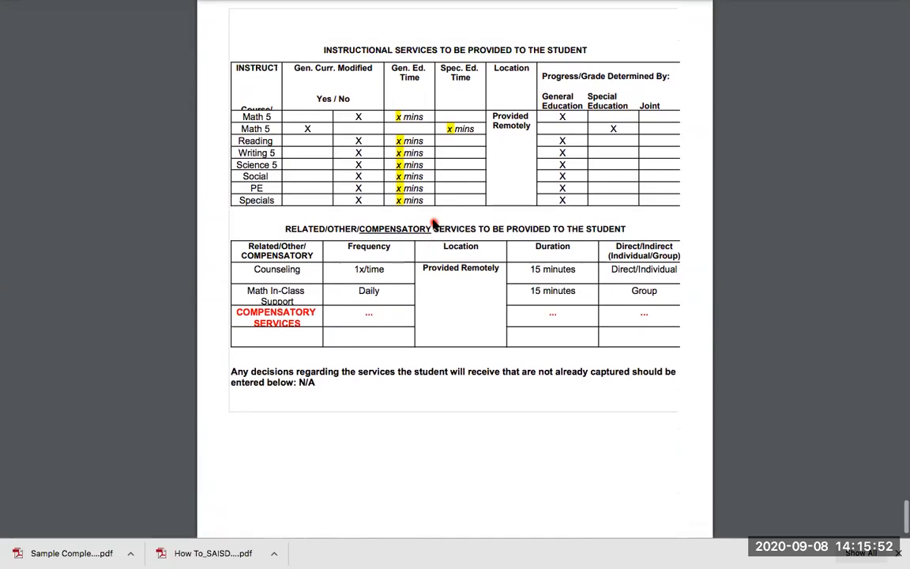
{"action": "scroll", "coordinate": [433, 225], "scroll_direction": "up", "scroll_amount": 20}
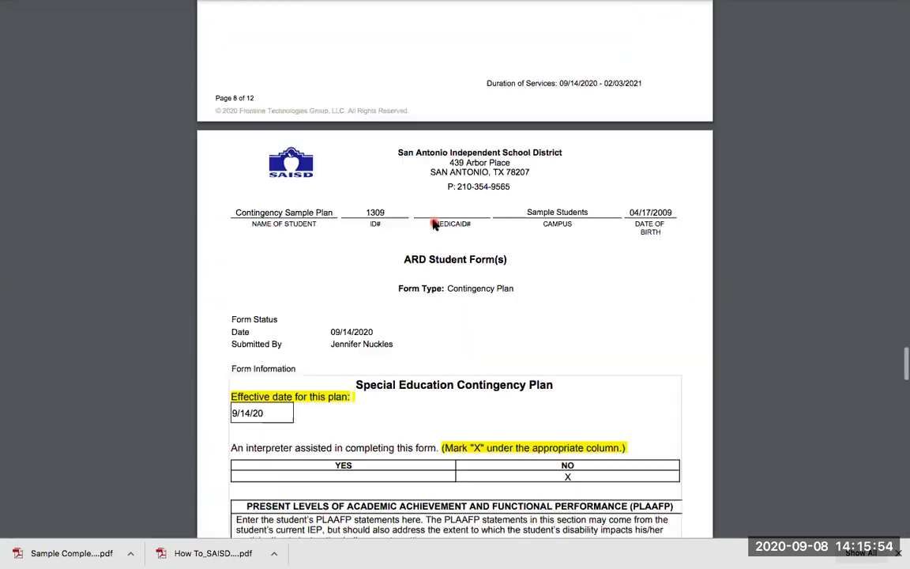
{"action": "scroll", "coordinate": [433, 225], "scroll_direction": "up", "scroll_amount": 20}
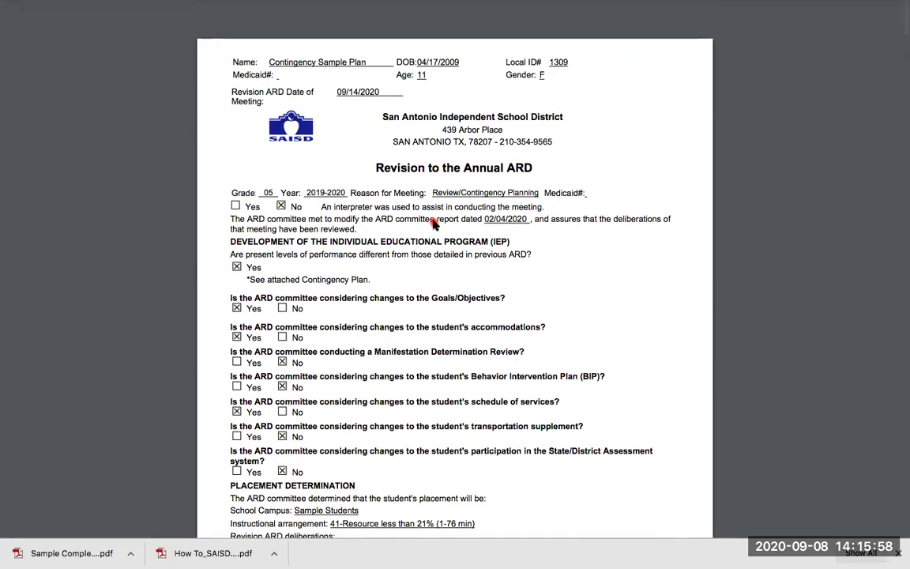
{"action": "mouse_move", "coordinate": [456, 4]}
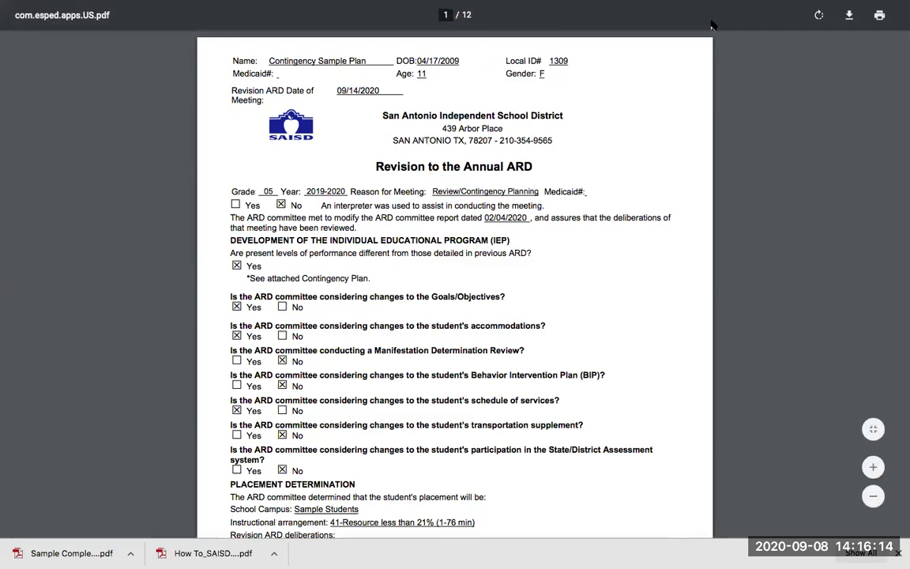
- Return to the Print Viewer from the report PDF and advance to the Archive Prepared Reports screen
{"action": "mouse_move", "coordinate": [427, 8]}
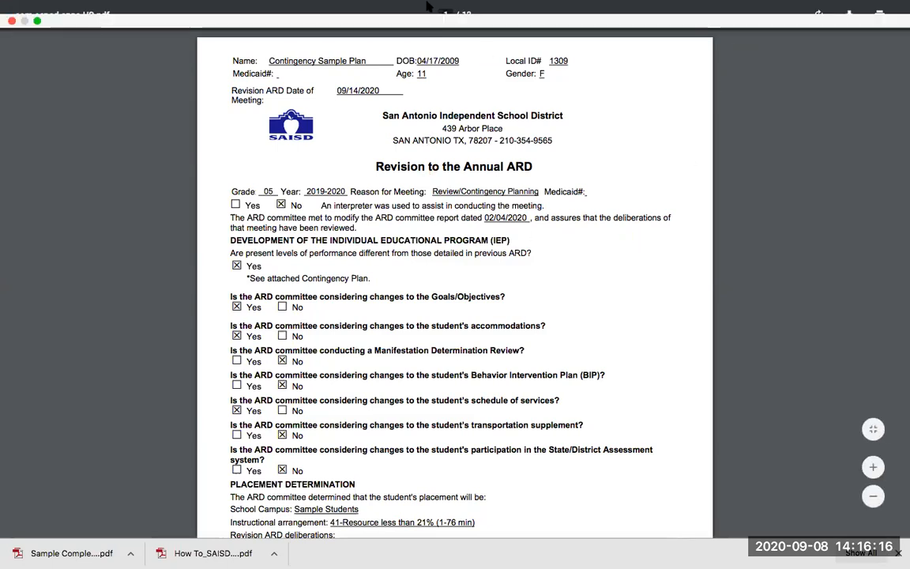
{"action": "right_click", "coordinate": [308, 14]}
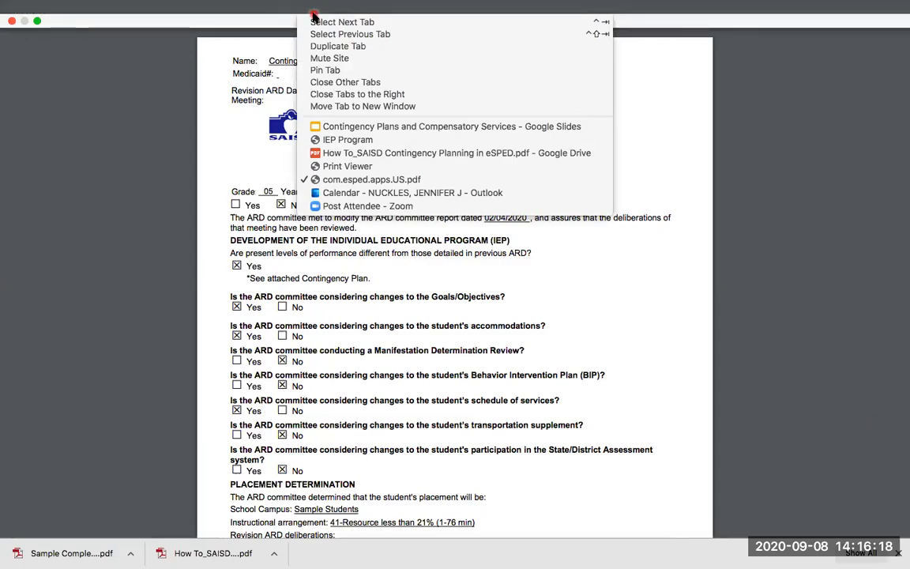
{"action": "left_click", "coordinate": [335, 167]}
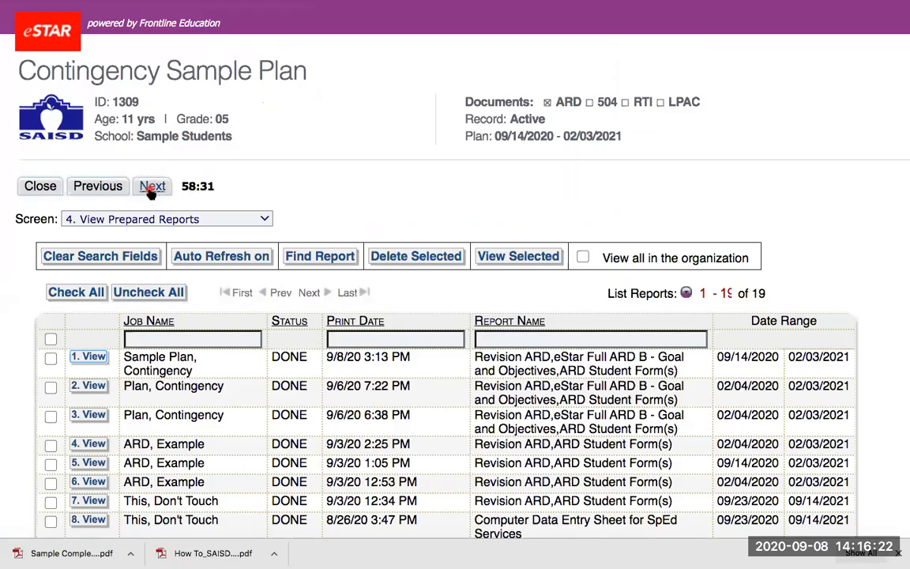
{"action": "left_click", "coordinate": [151, 193]}
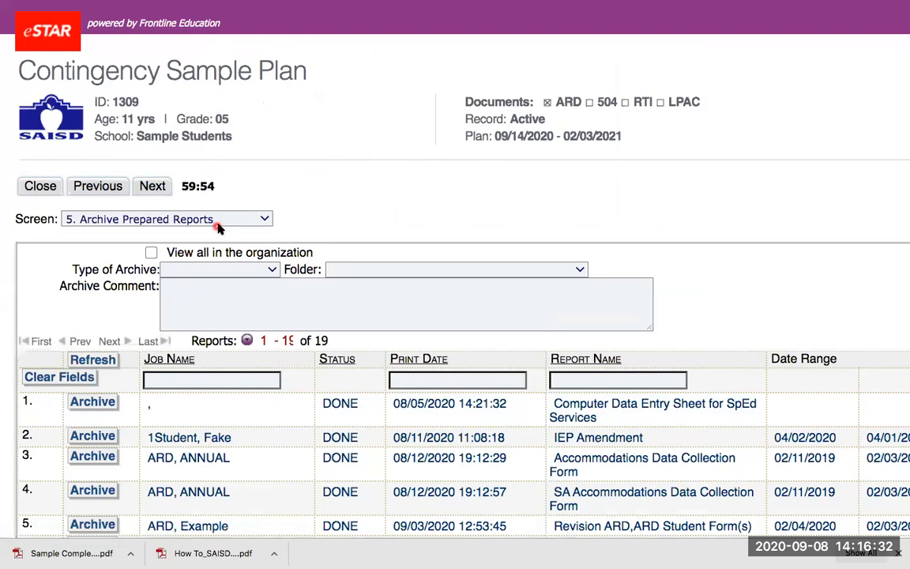
- Set the archive type to SPED, the folder to ARD 2020-2021 and the archive comment to Review/Contingency Plan_9/14/20
{"action": "scroll", "coordinate": [338, 245], "scroll_direction": "down", "scroll_amount": 5}
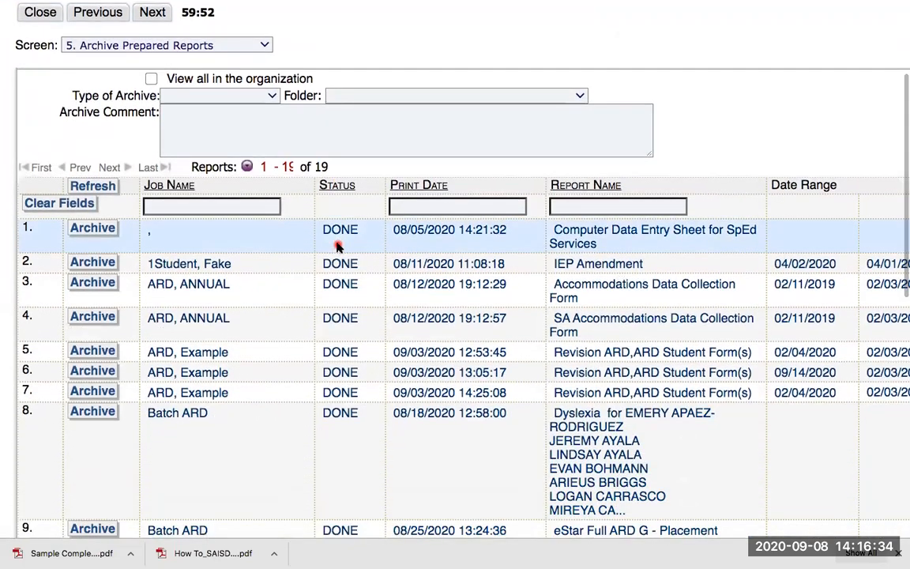
{"action": "left_click", "coordinate": [200, 96]}
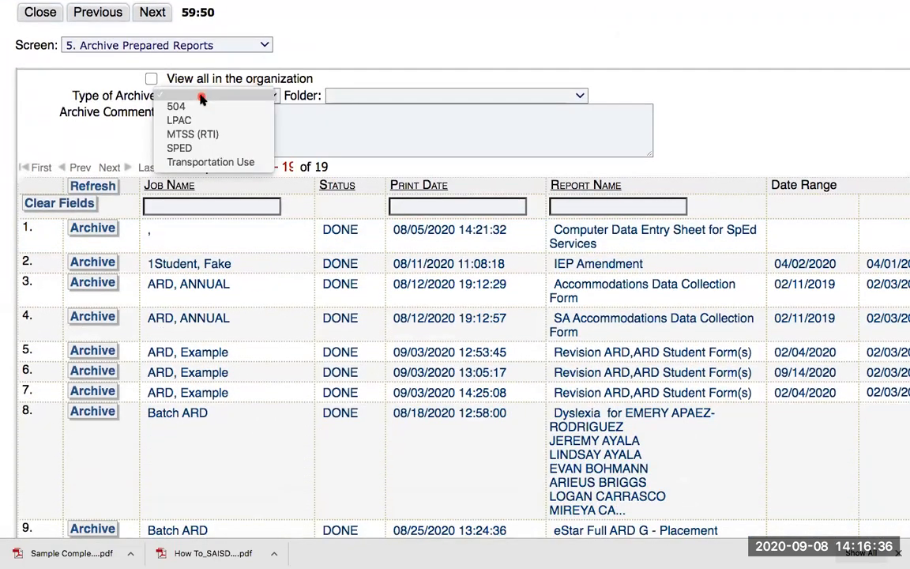
{"action": "left_click", "coordinate": [188, 150]}
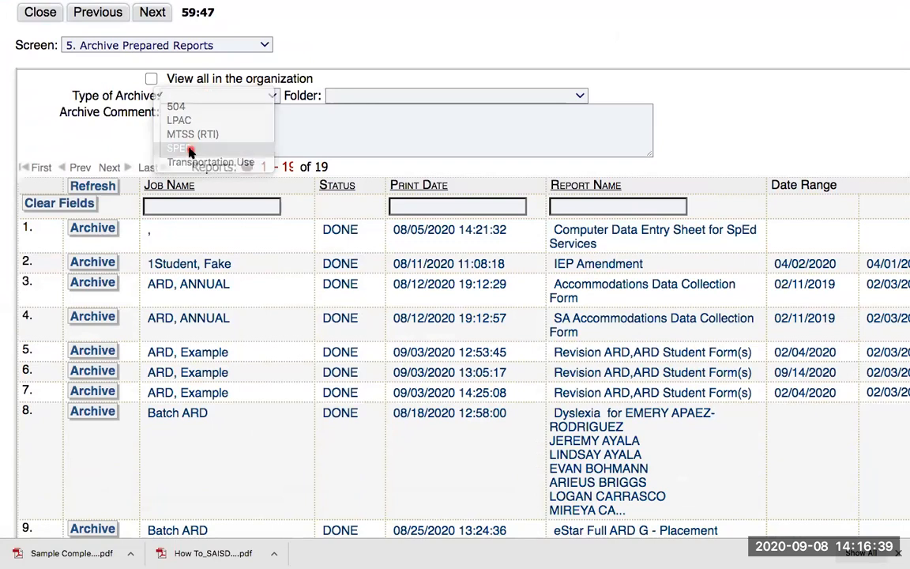
{"action": "left_click", "coordinate": [399, 96]}
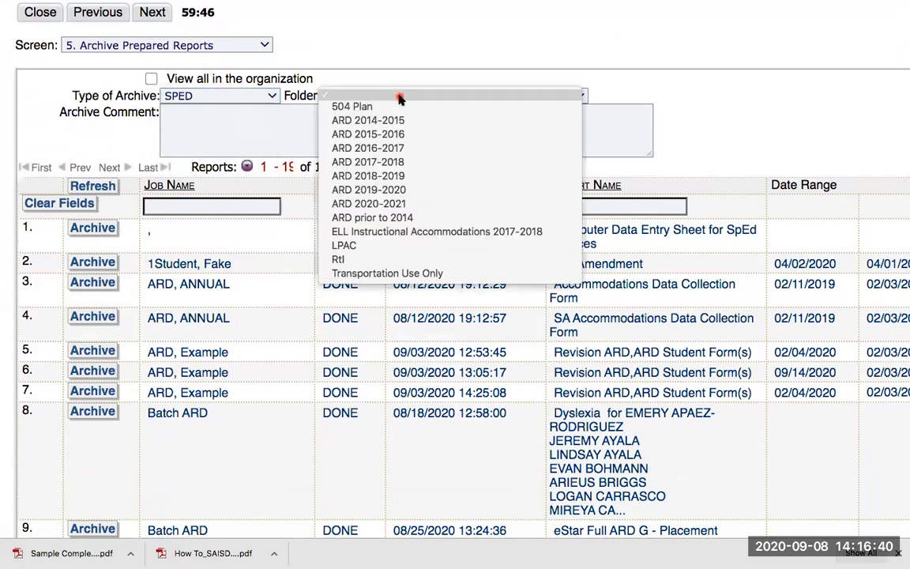
{"action": "left_click", "coordinate": [393, 205]}
{"action": "left_click", "coordinate": [291, 118]}
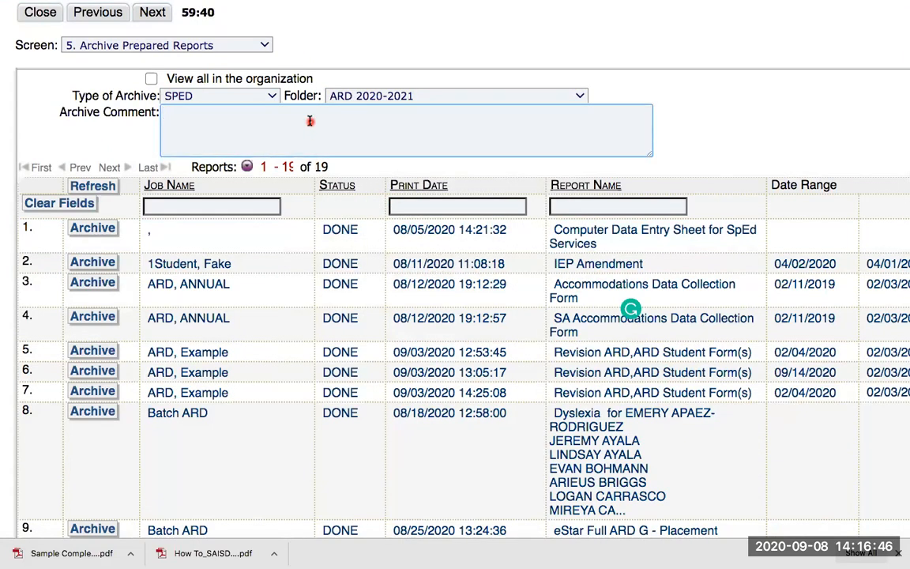
{"action": "type", "text": "Review/Con"}
{"action": "type", "text": "tingency Plan_9"}
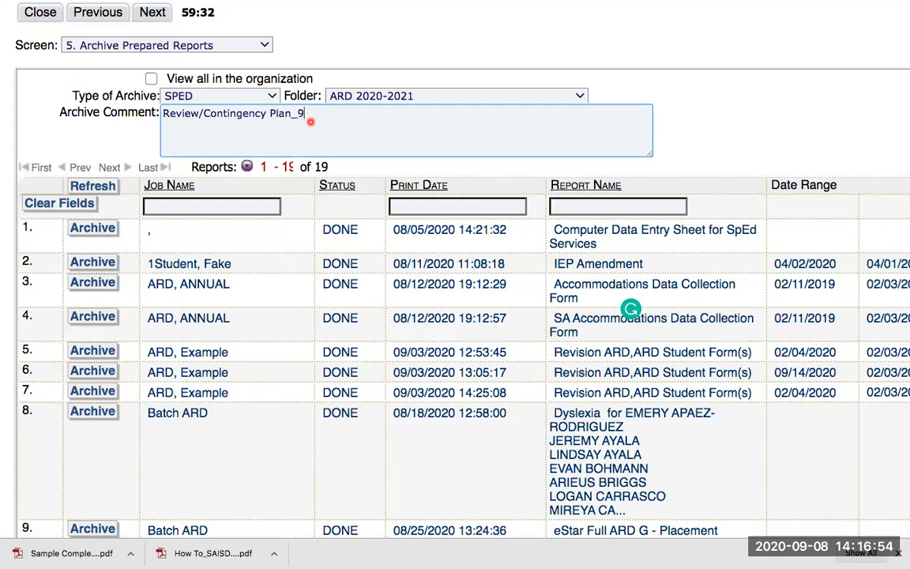
{"action": "type", "text": "20"}
- Archive the prepared Sample Plan, Contingency report with the print date 09/08/2020 15:13:51
{"action": "scroll", "coordinate": [310, 122], "scroll_direction": "down", "scroll_amount": 10}
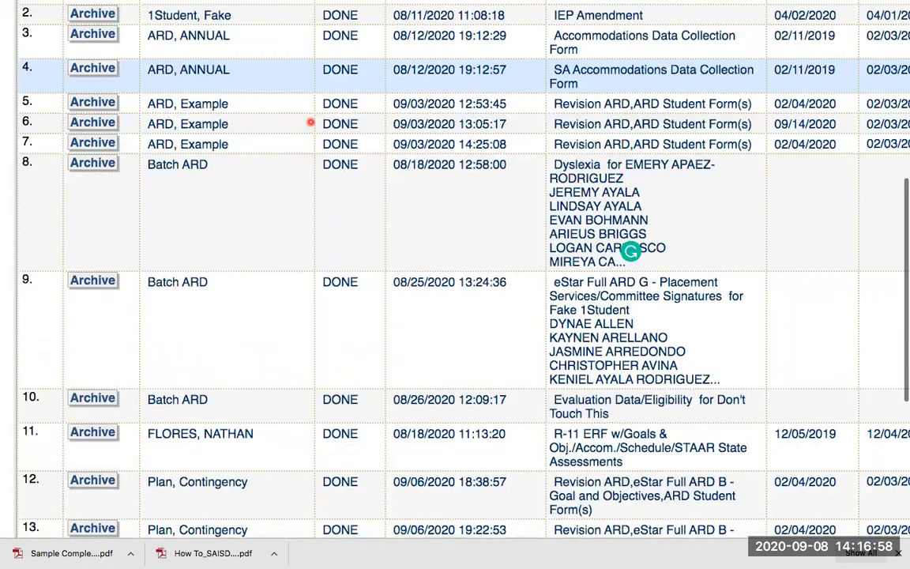
{"action": "scroll", "coordinate": [311, 121], "scroll_direction": "down", "scroll_amount": 4}
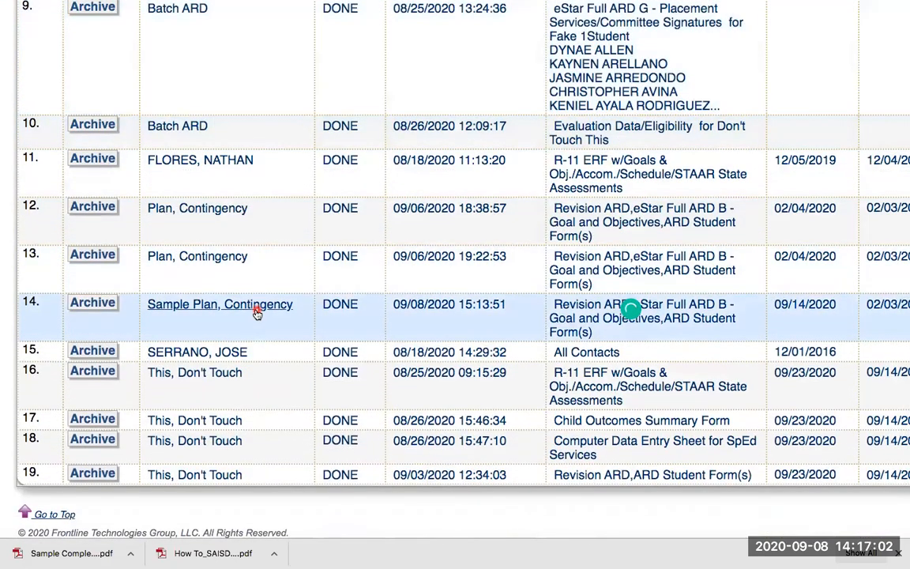
{"action": "left_click", "coordinate": [105, 306]}
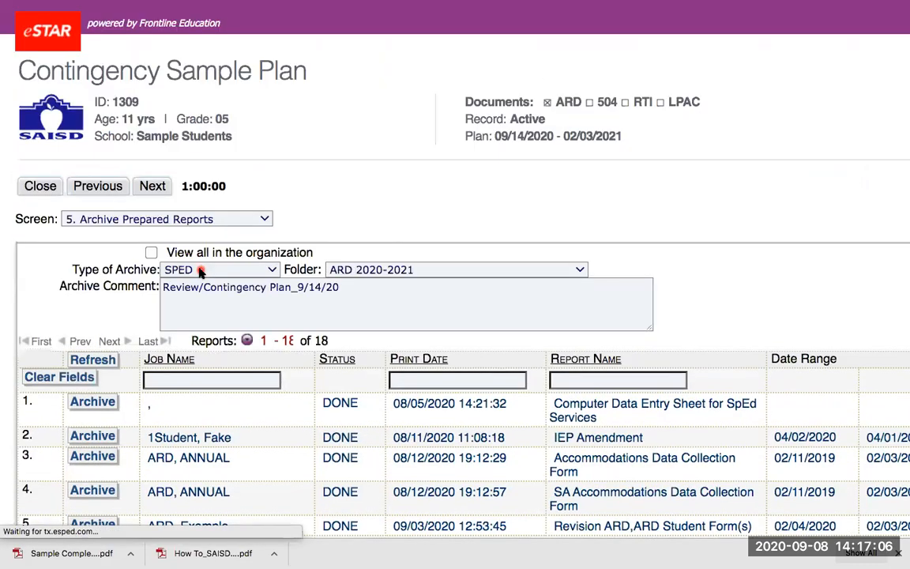
{"action": "scroll", "coordinate": [193, 272], "scroll_direction": "down", "scroll_amount": 10}
{"action": "scroll", "coordinate": [193, 275], "scroll_direction": "up", "scroll_amount": 10}
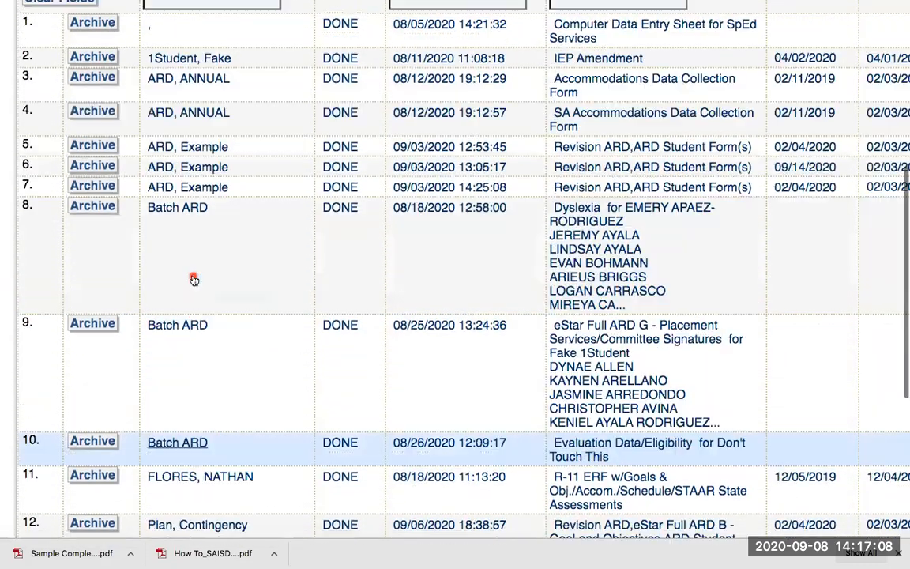
- Advance to the View Archived Documents screen and check the newly archived report's entry, including its comments
{"action": "left_click", "coordinate": [154, 186]}
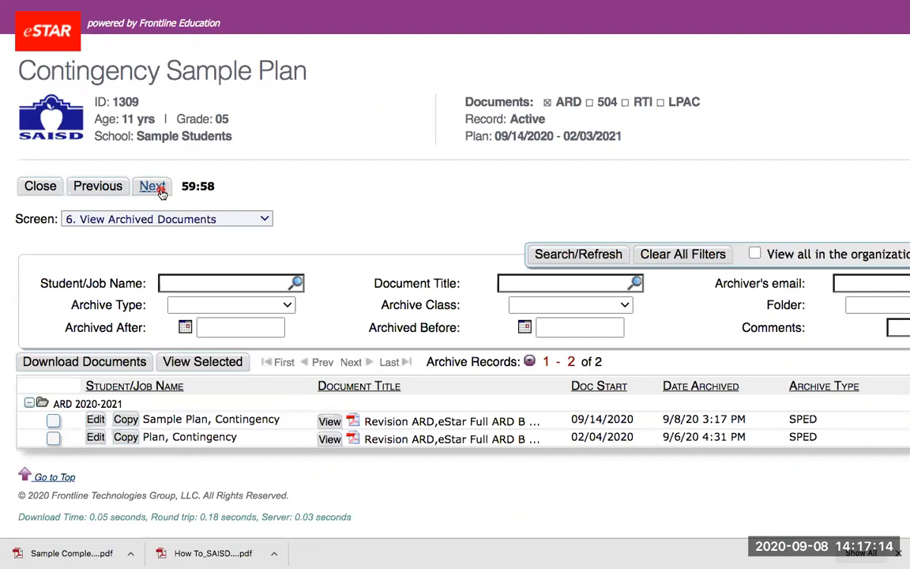
{"action": "scroll", "coordinate": [349, 213], "scroll_direction": "down", "scroll_amount": 1}
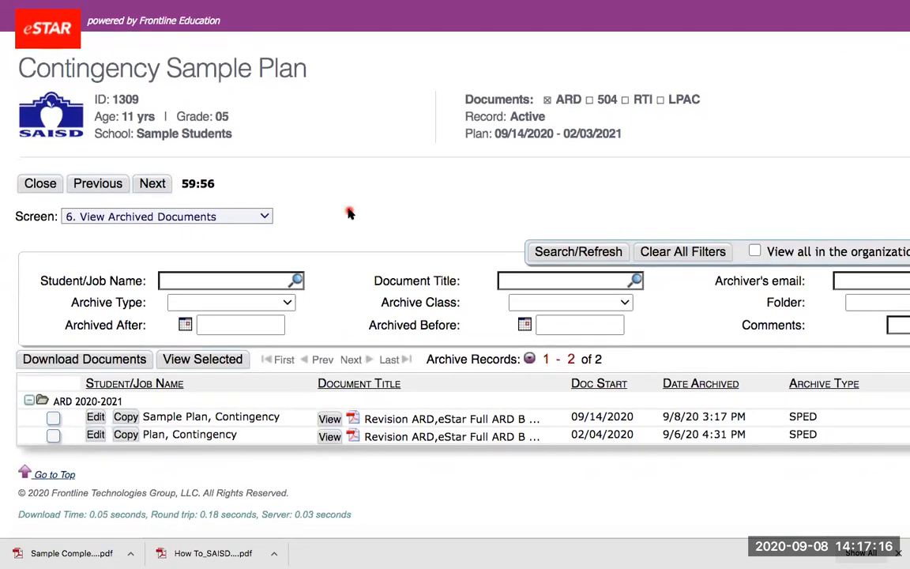
{"action": "scroll", "coordinate": [349, 214], "scroll_direction": "right", "scroll_amount": 10}
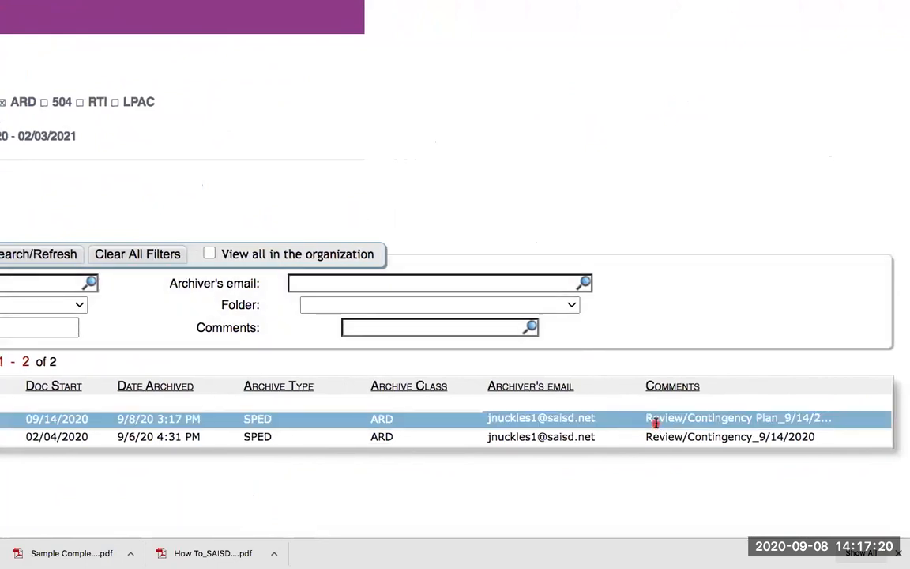
{"action": "scroll", "coordinate": [656, 423], "scroll_direction": "left", "scroll_amount": 10}
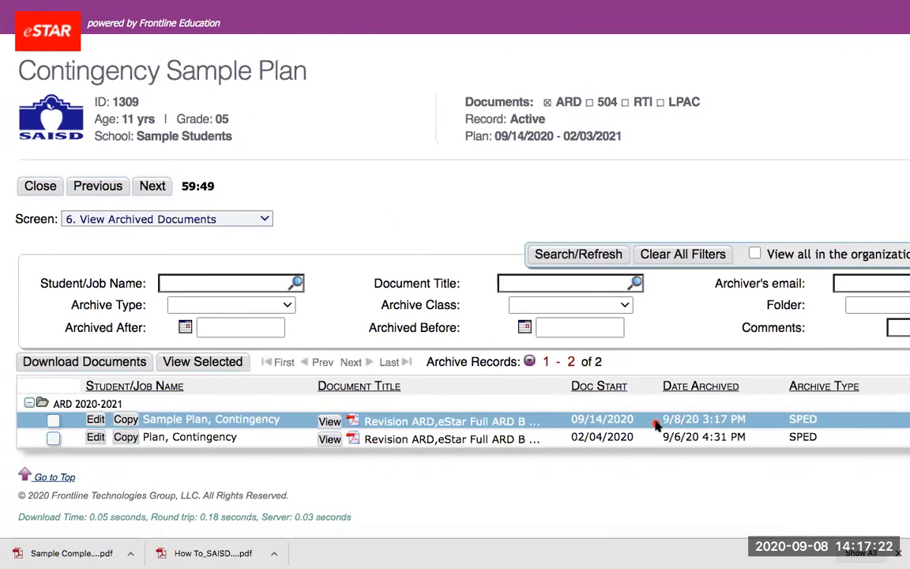
- View the archived Sample Plan, Contingency document, look through its pages, and return to the Print Viewer
{"action": "left_click", "coordinate": [329, 423]}
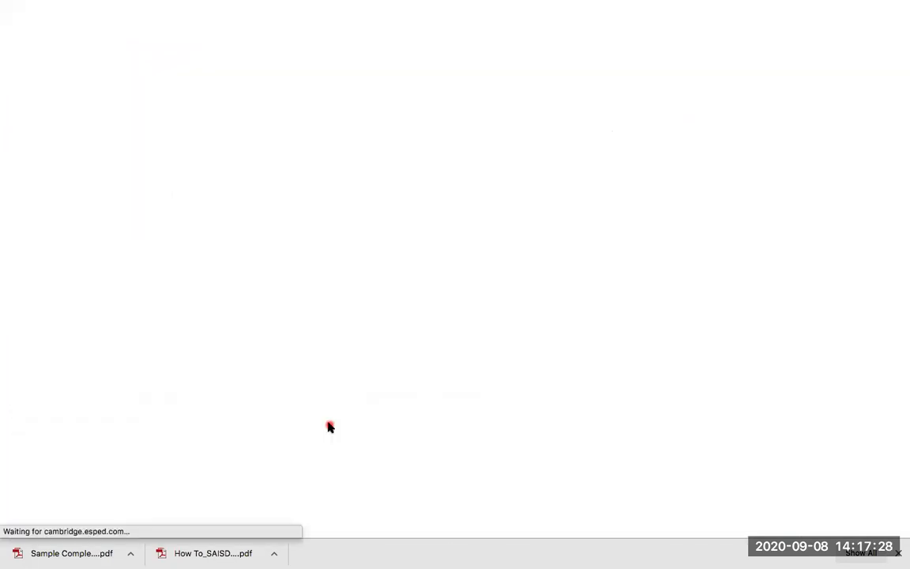
{"action": "scroll", "coordinate": [329, 424], "scroll_direction": "down", "scroll_amount": 20}
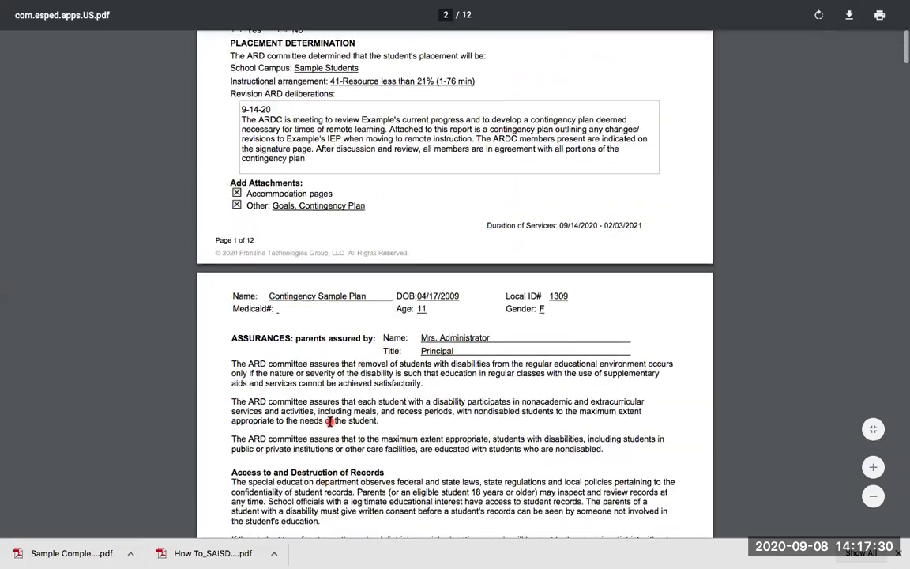
{"action": "scroll", "coordinate": [330, 423], "scroll_direction": "down", "scroll_amount": 20}
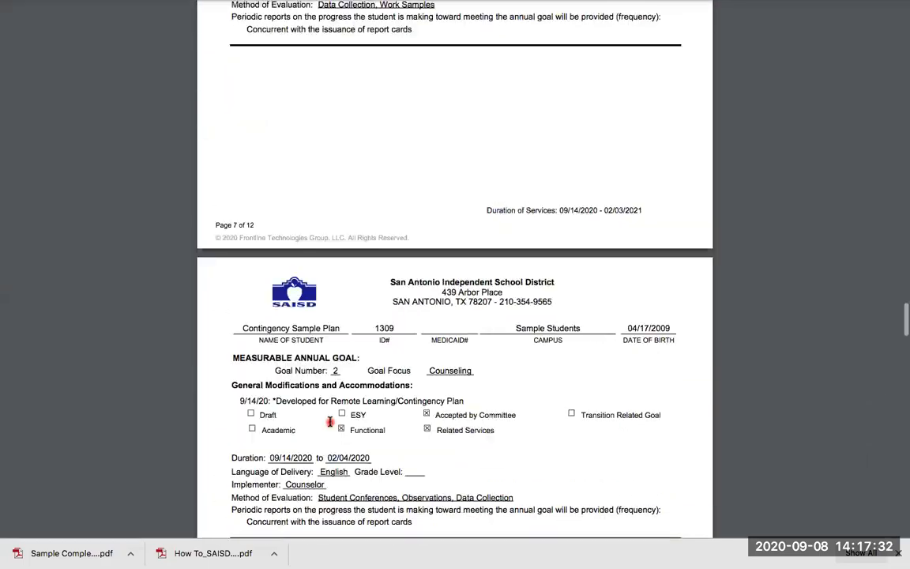
{"action": "scroll", "coordinate": [329, 422], "scroll_direction": "down", "scroll_amount": 10}
{"action": "scroll", "coordinate": [329, 423], "scroll_direction": "up", "scroll_amount": 20}
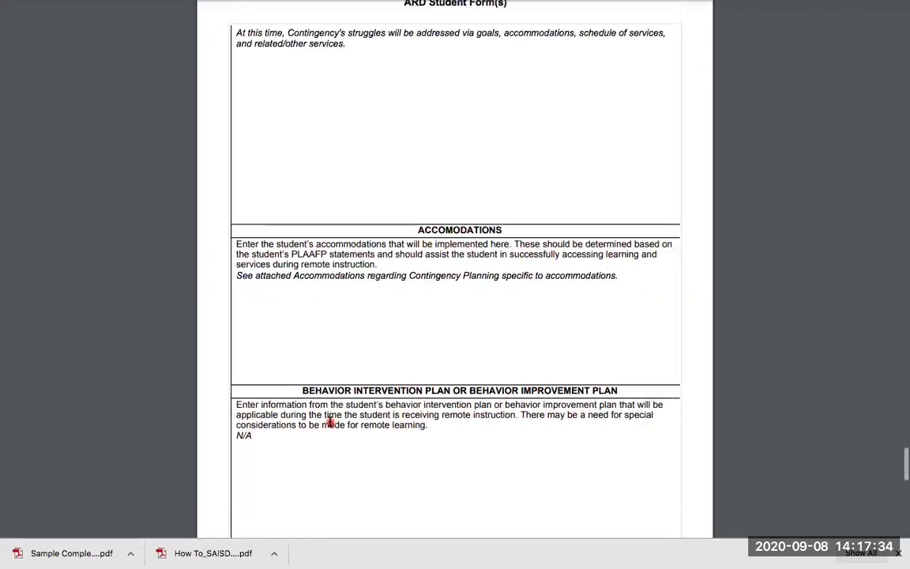
{"action": "scroll", "coordinate": [329, 423], "scroll_direction": "down", "scroll_amount": 20}
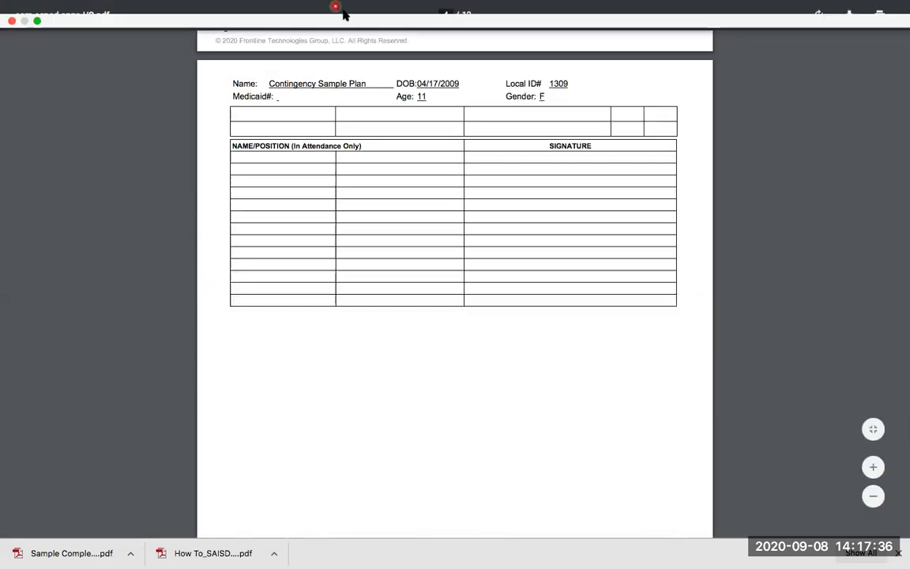
{"action": "left_click", "coordinate": [313, 11]}
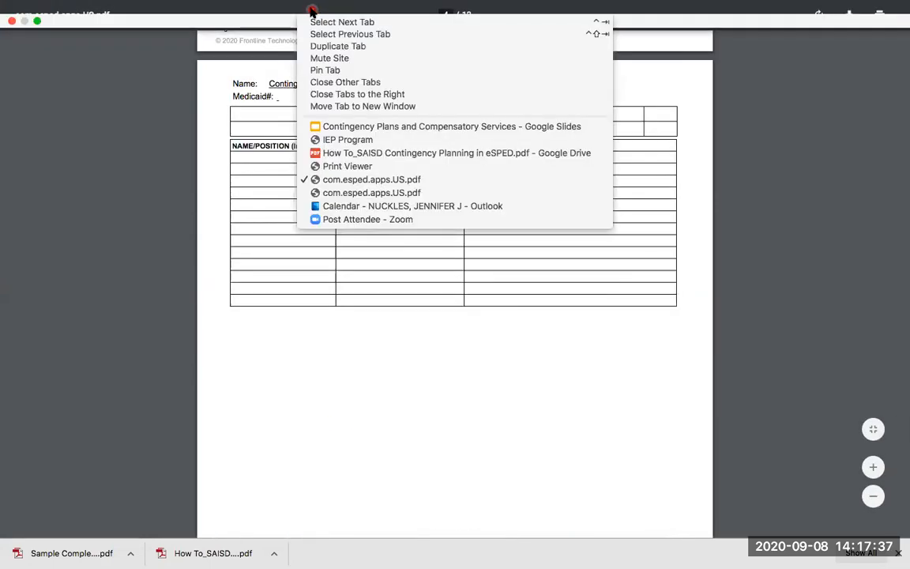
{"action": "left_click", "coordinate": [332, 167]}
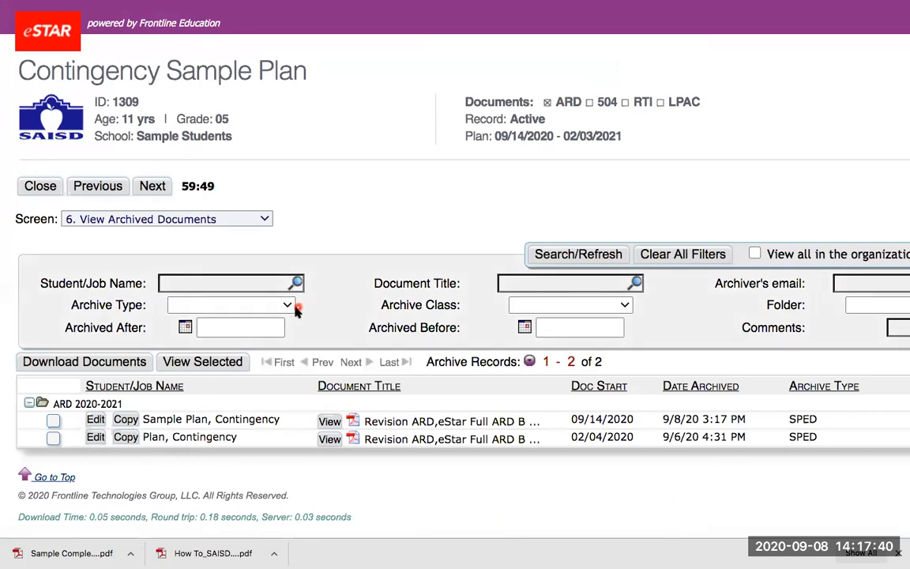
- Replace the archived Sample Plan, Contingency document's title with its comment text, Review/Contingency Plan_9/14/20, and save the archive information
{"action": "left_click", "coordinate": [99, 424]}
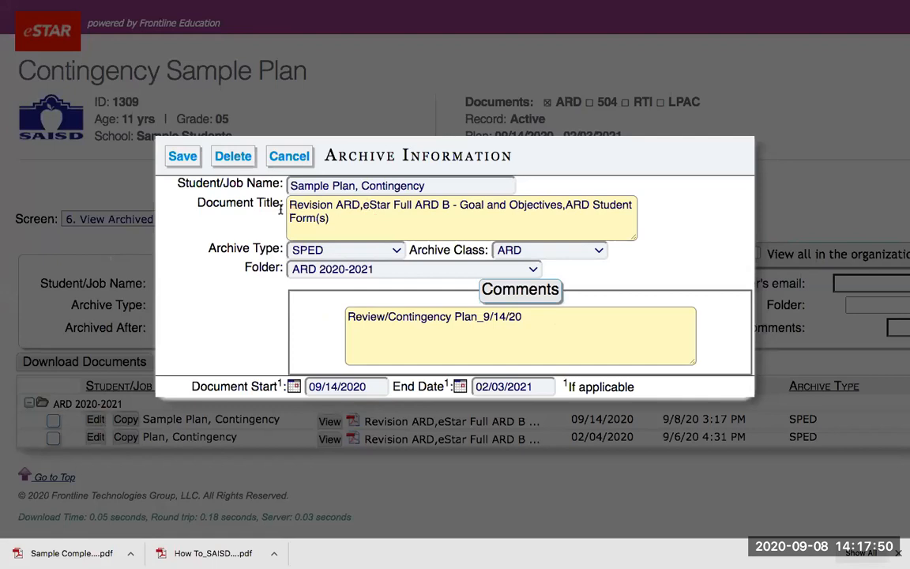
{"action": "left_click", "coordinate": [321, 222]}
{"action": "left_click_drag", "start_coordinate": [523, 318], "coordinate": [343, 319]}
{"action": "key", "text": "super+c"}
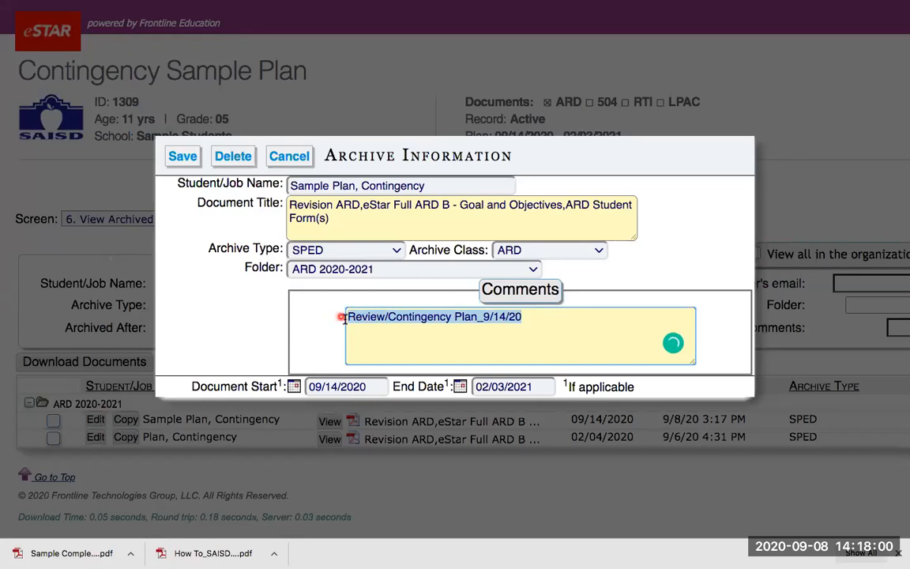
{"action": "left_click_drag", "start_coordinate": [330, 219], "coordinate": [274, 204]}
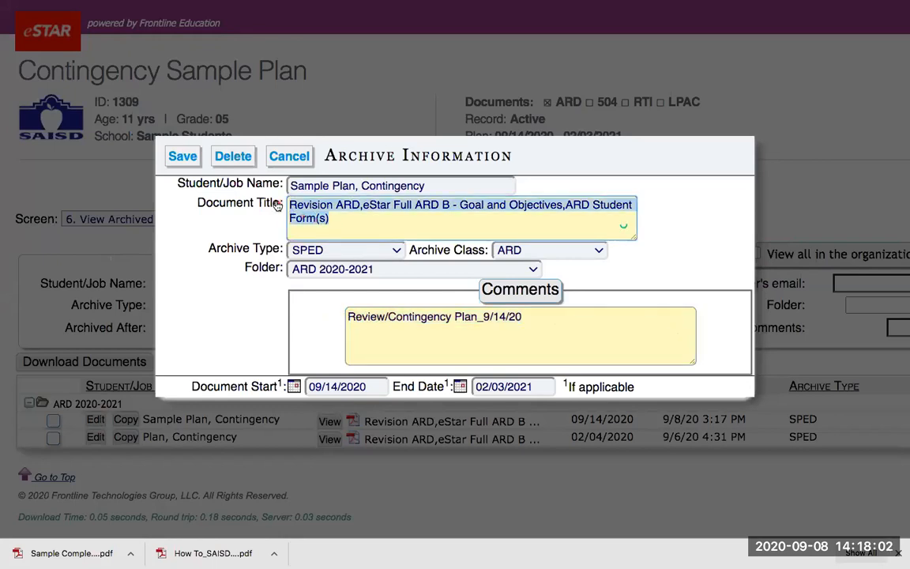
{"action": "key", "text": "super+v"}
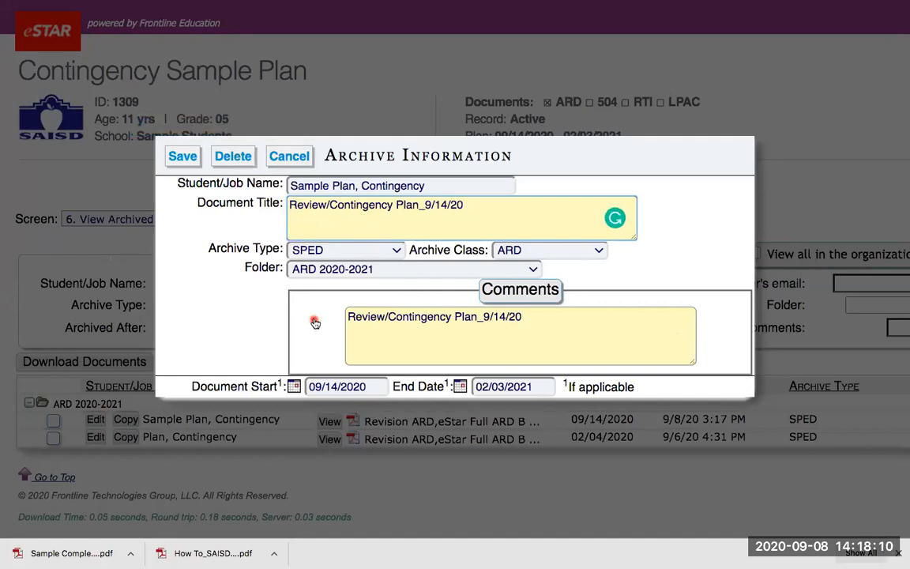
{"action": "left_click", "coordinate": [308, 207]}
{"action": "left_click", "coordinate": [473, 213]}
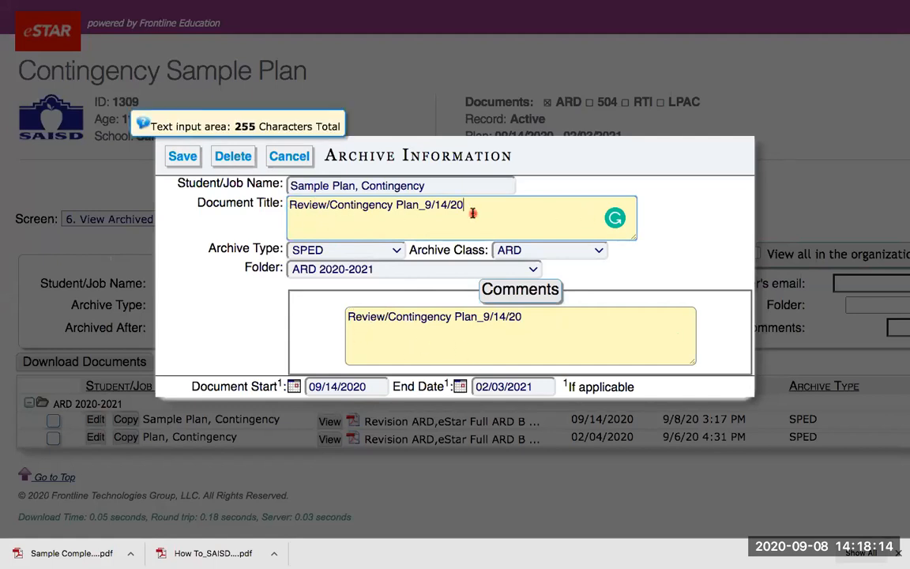
{"action": "left_click", "coordinate": [186, 160]}
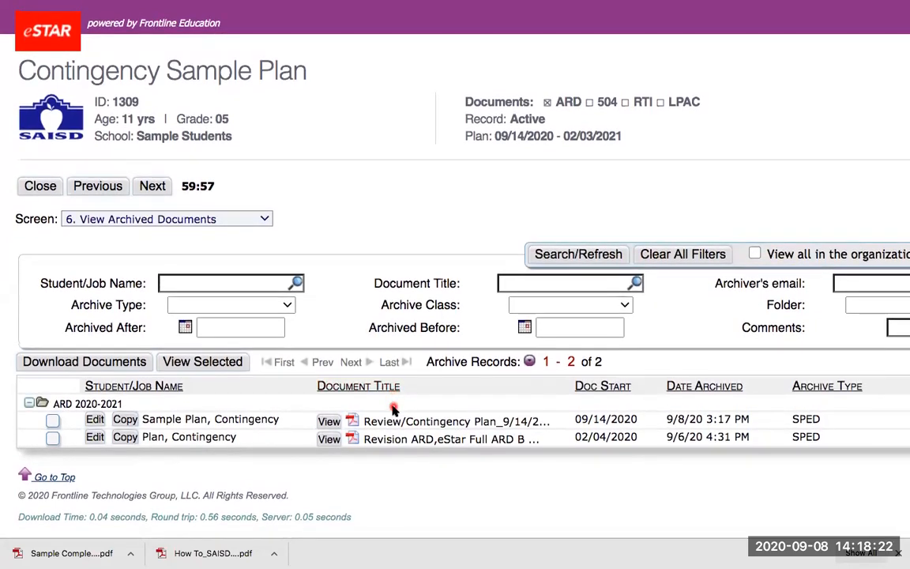
{"action": "left_click", "coordinate": [394, 436]}
{"action": "left_click", "coordinate": [379, 421]}
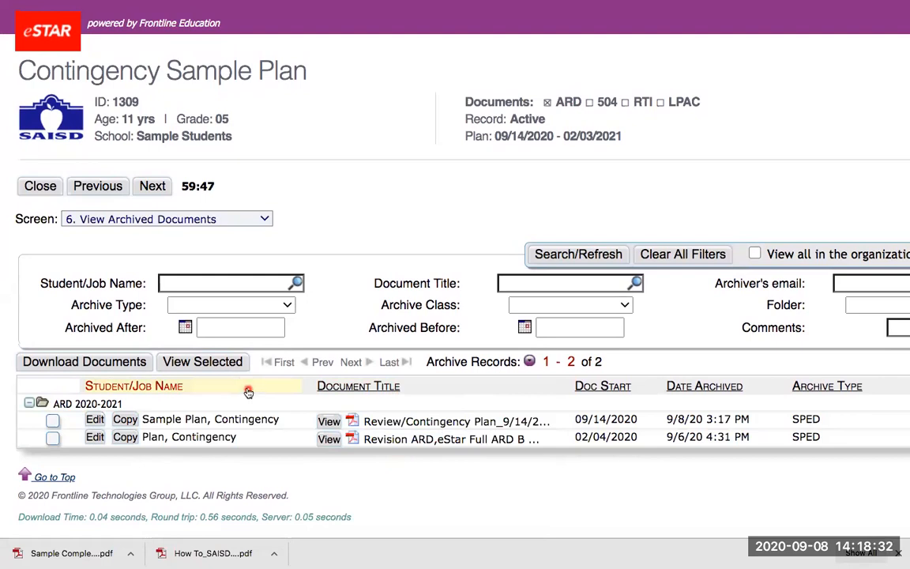
- Open the retitled archived document and check its print options, leaving them without printing
{"action": "left_click", "coordinate": [329, 423]}
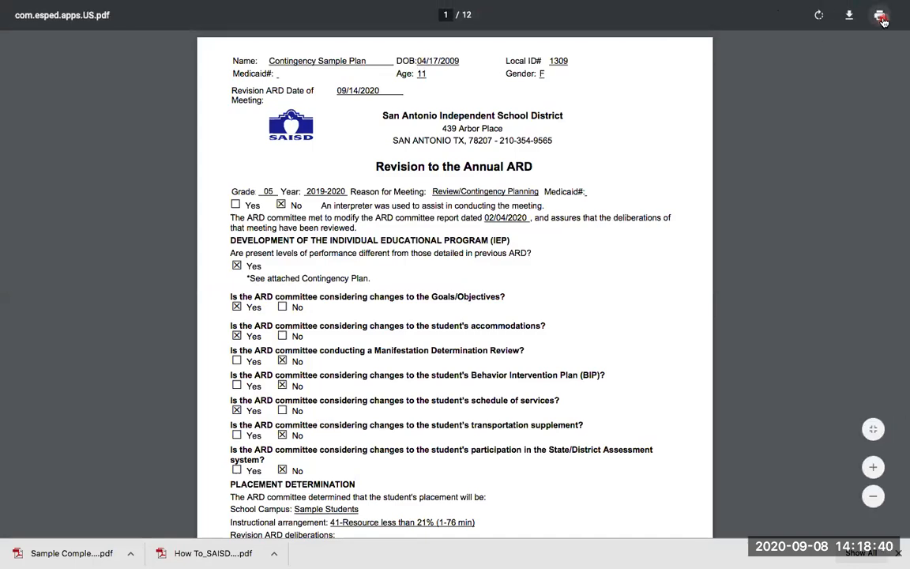
{"action": "left_click", "coordinate": [881, 17]}
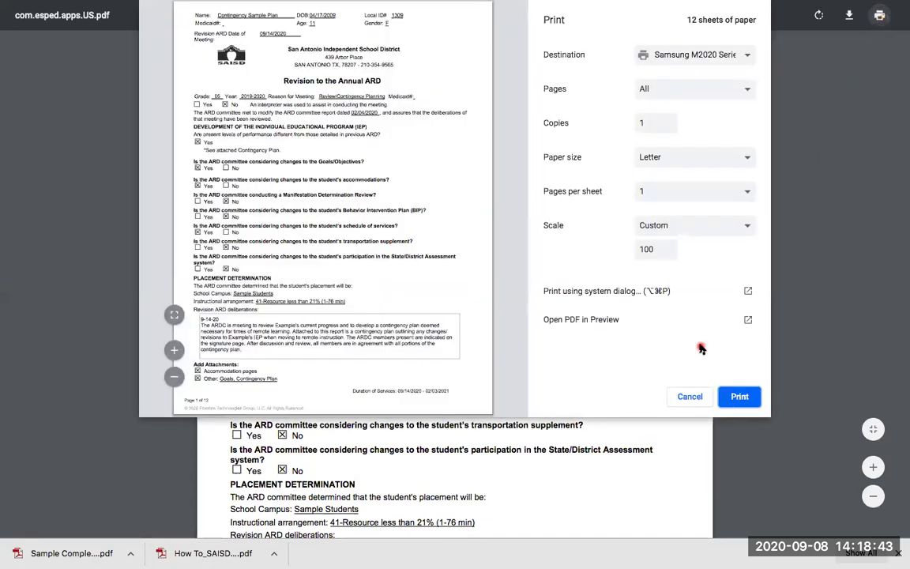
{"action": "left_click", "coordinate": [690, 400]}
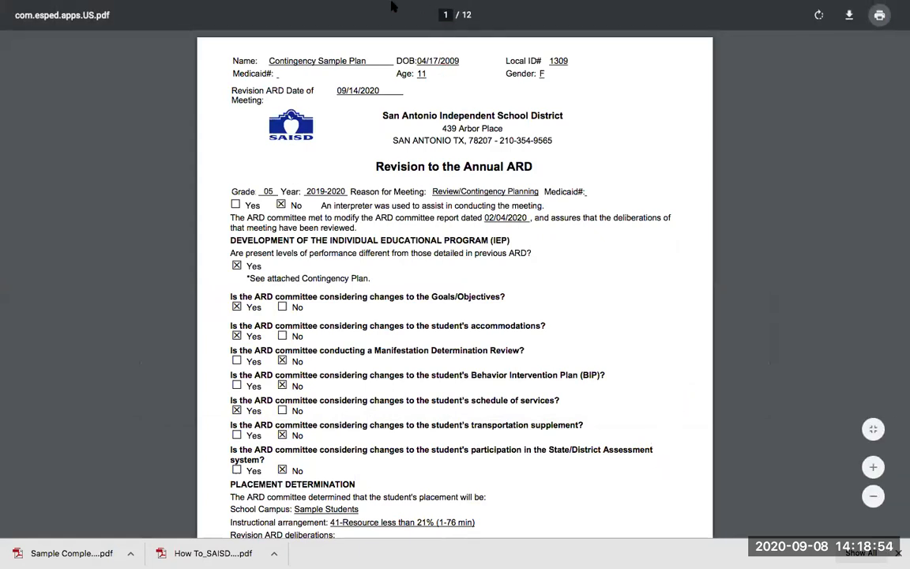
- Switch to the Contingency Plans and Compensatory Services presentation in Google Slides and present slide 23 full screen
{"action": "left_click", "coordinate": [313, 8]}
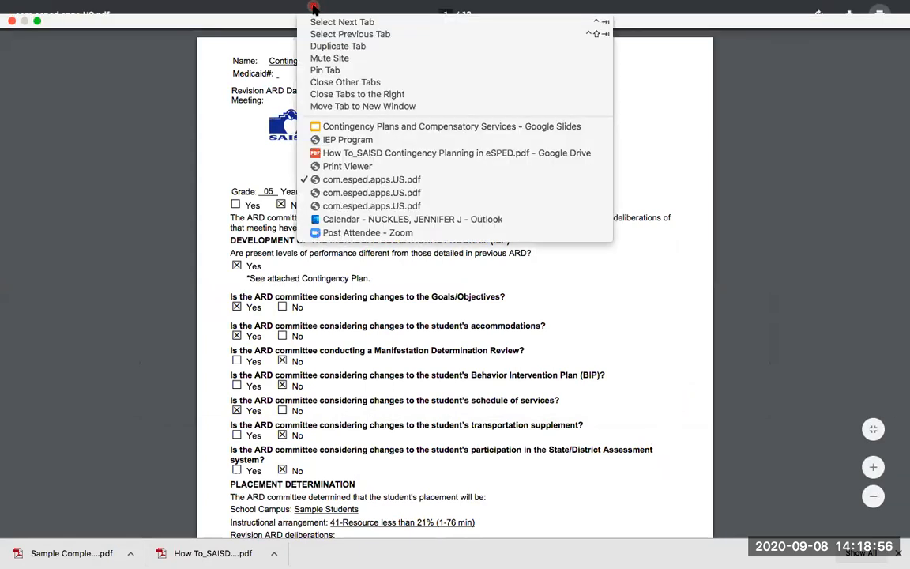
{"action": "left_click", "coordinate": [332, 126]}
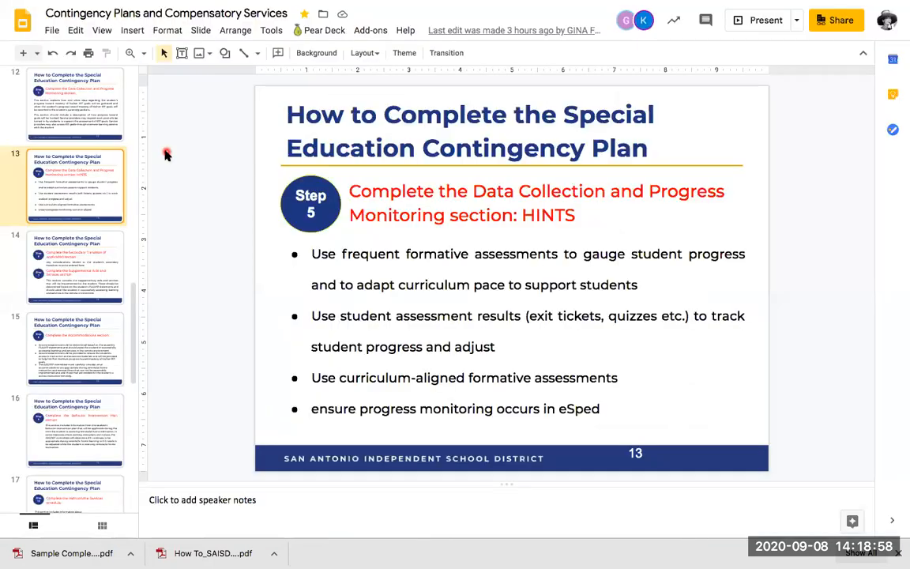
{"action": "scroll", "coordinate": [88, 340], "scroll_direction": "down", "scroll_amount": 6}
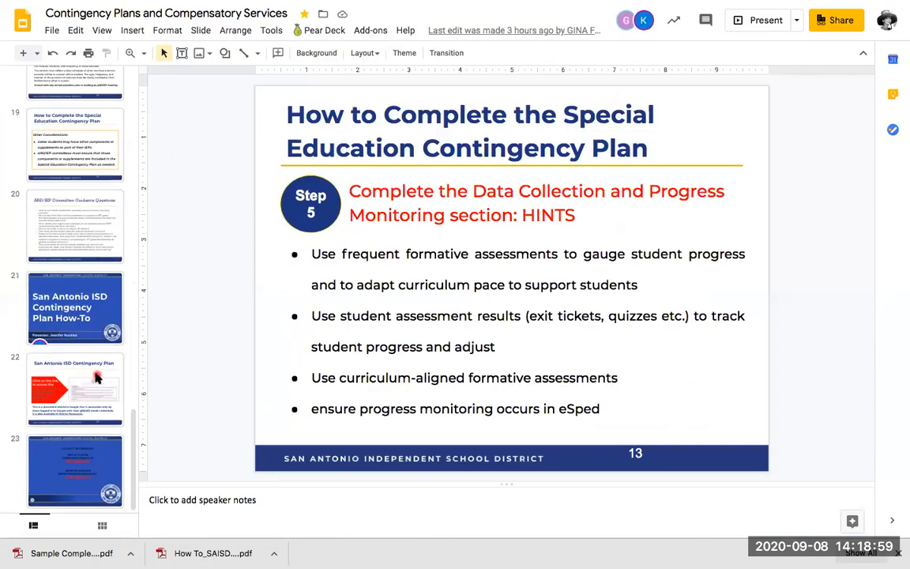
{"action": "left_click", "coordinate": [87, 458]}
{"action": "left_click", "coordinate": [764, 21]}
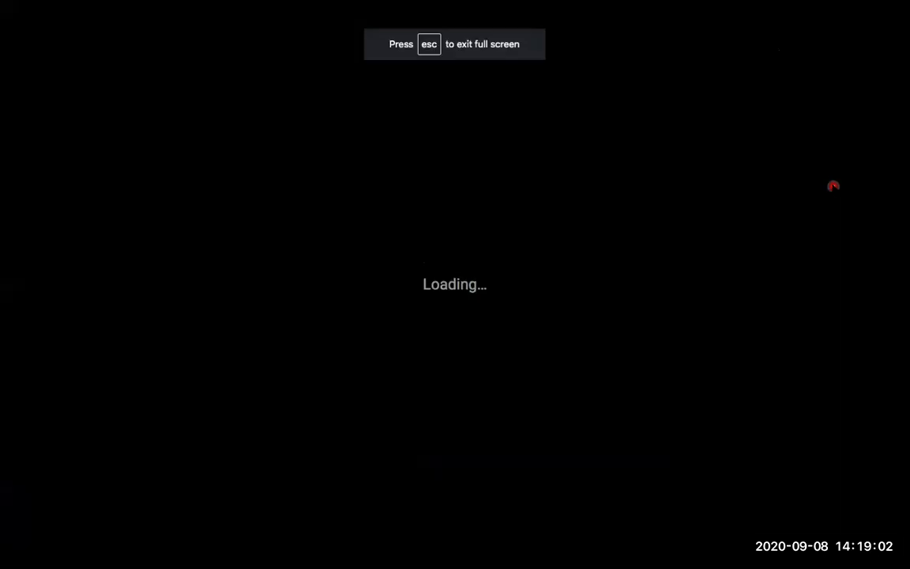